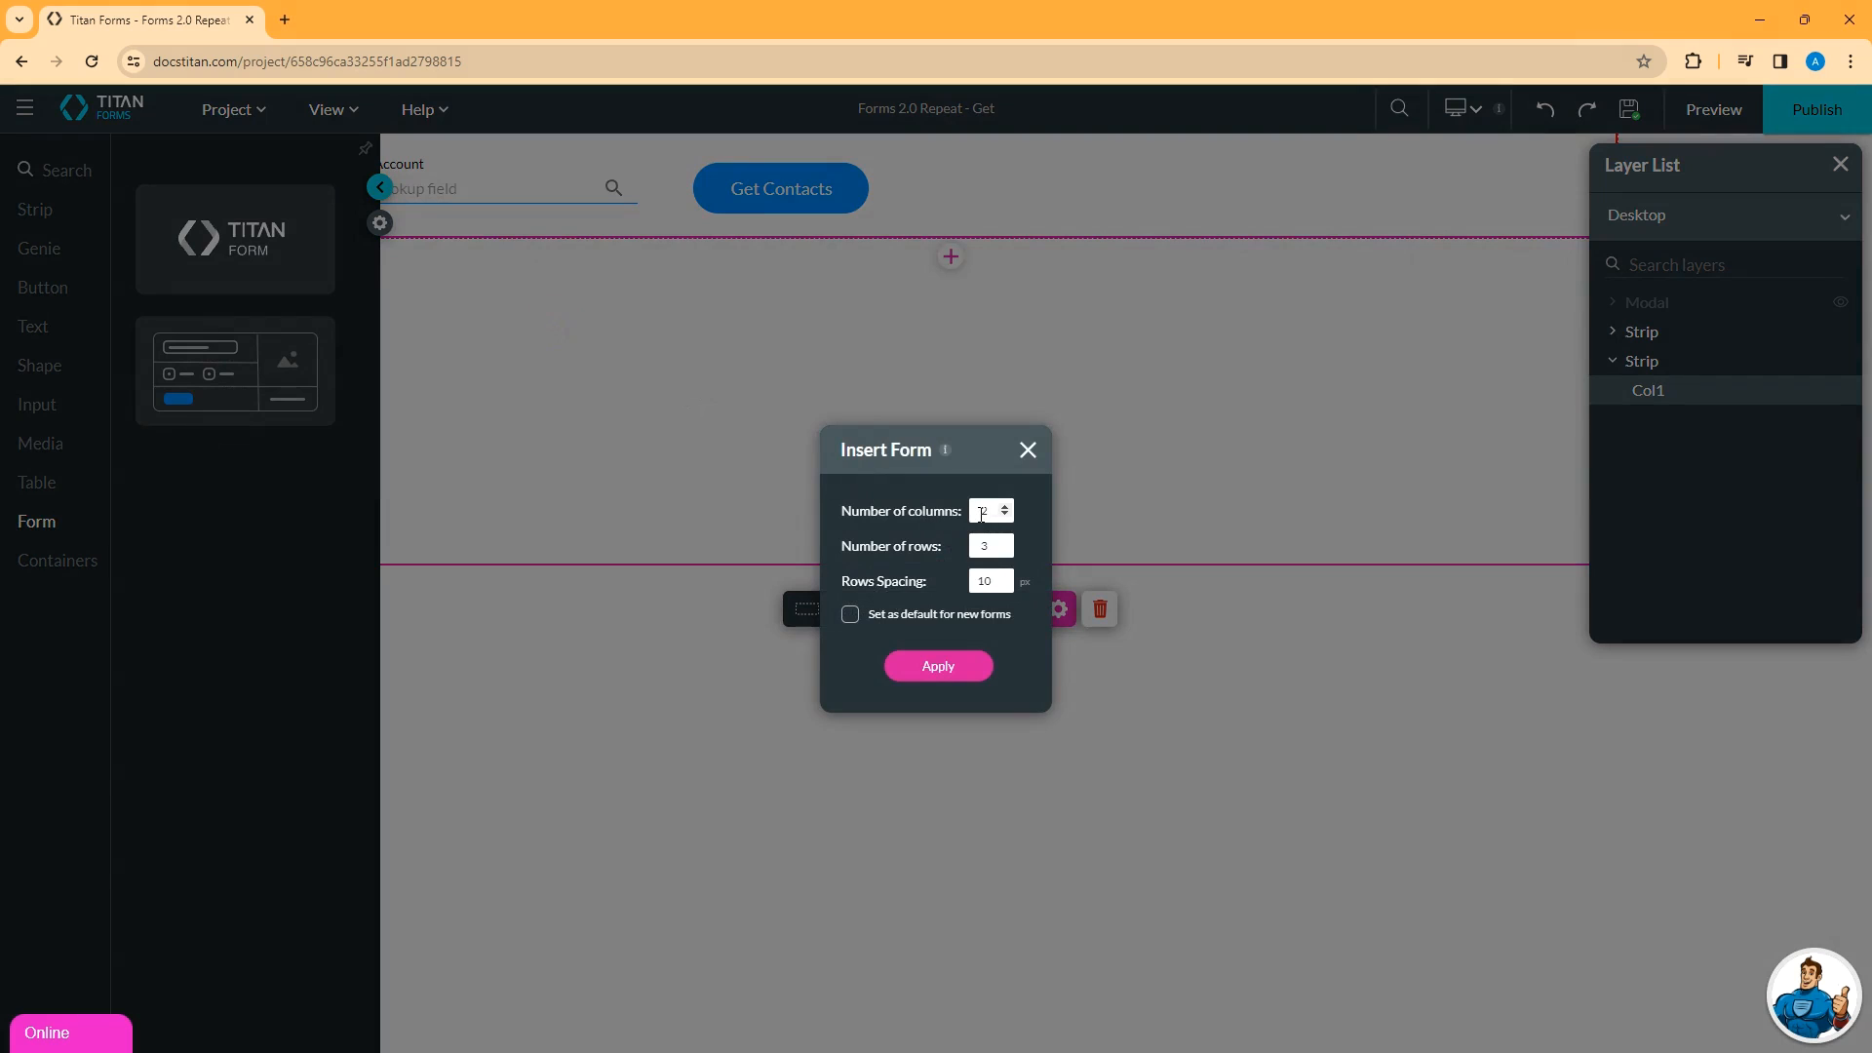
# Insert a form with one column and two rows, placed near the upper-left corner of the second strip.
pyautogui.write('12')
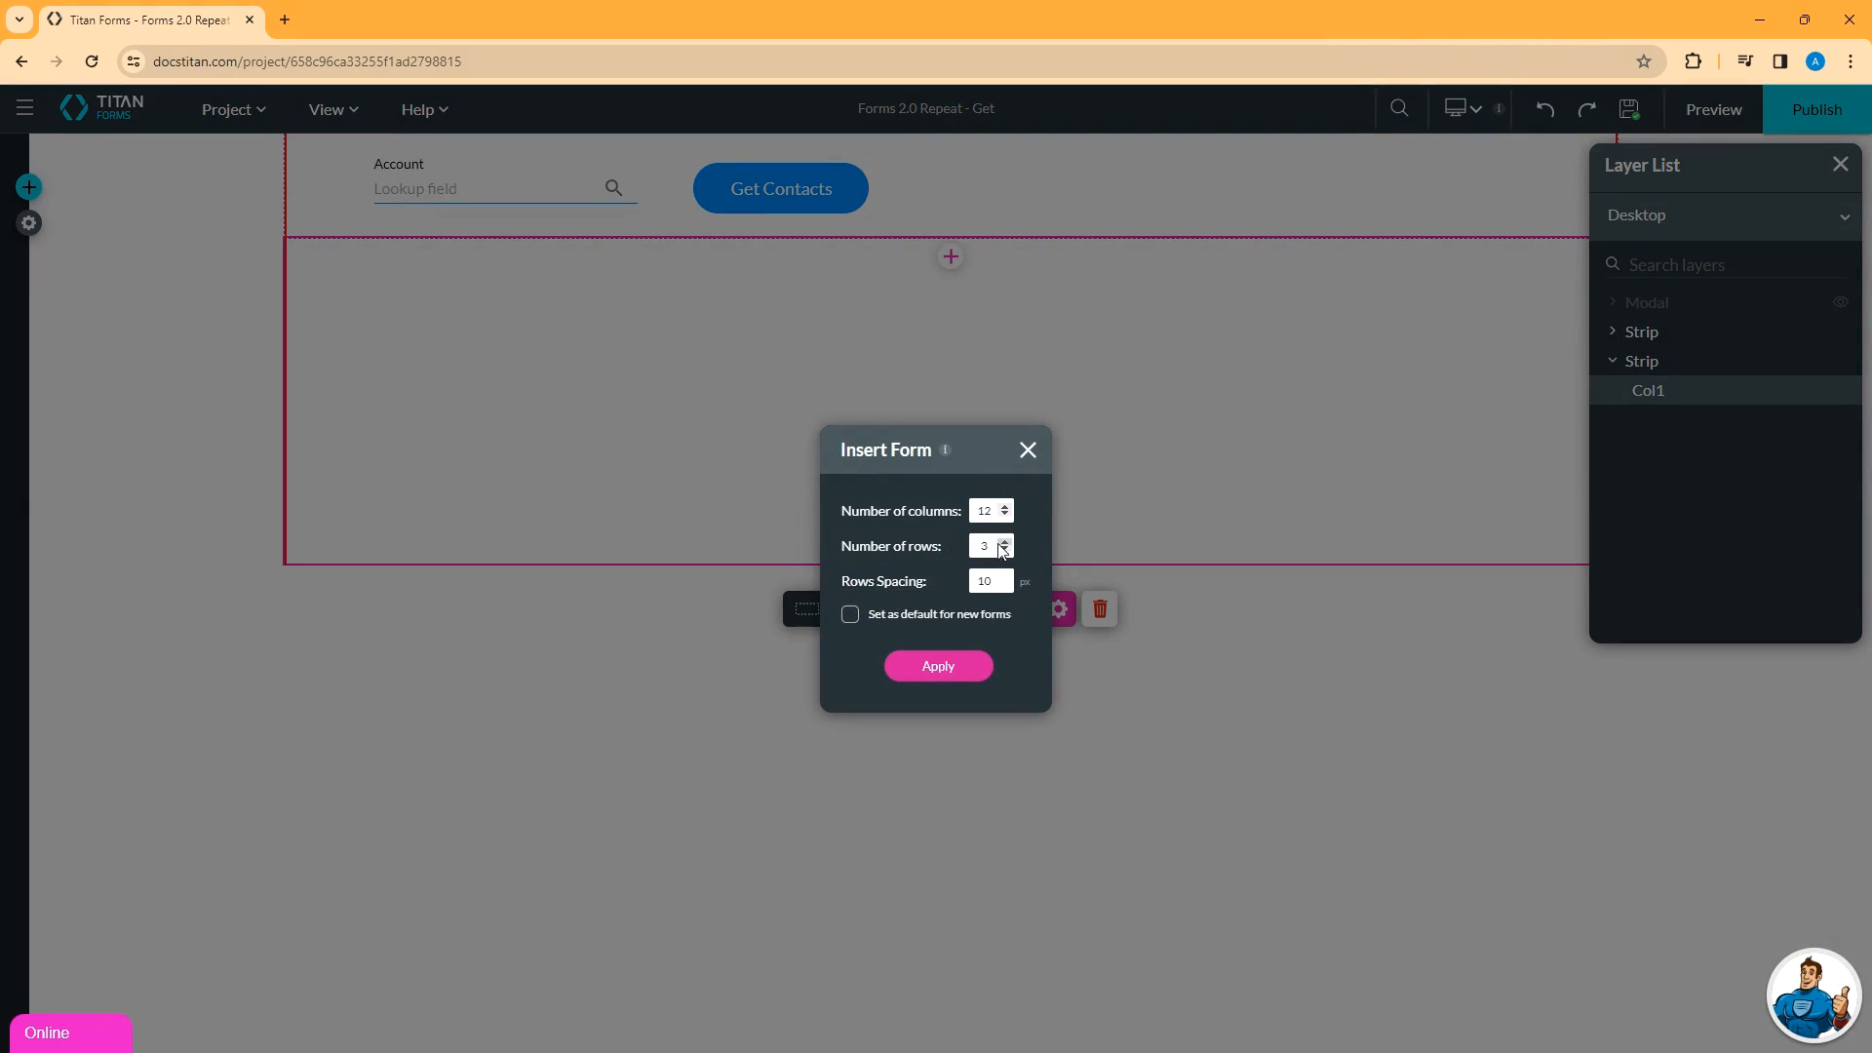
pyautogui.click(992, 548)
pyautogui.click(1005, 552)
pyautogui.click(951, 663)
pyautogui.moveTo(618, 325); pyautogui.dragTo(478, 302)
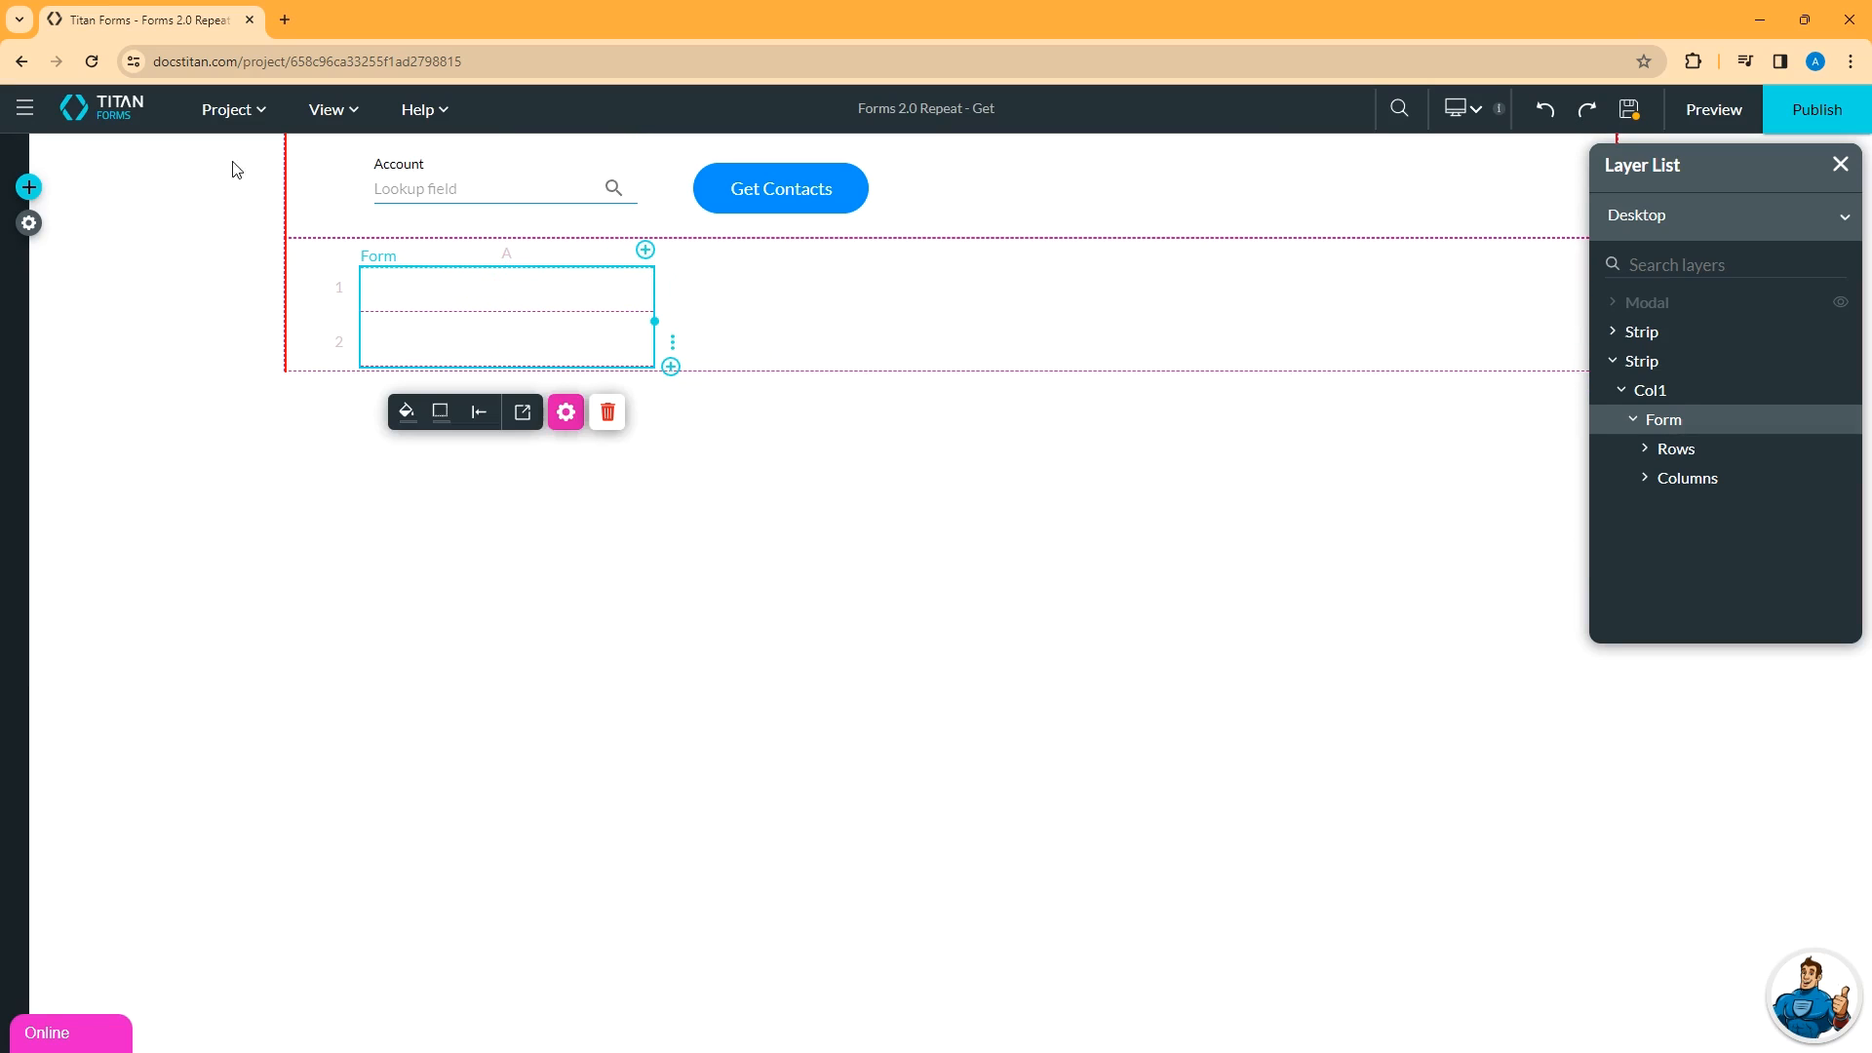
# Add a text input field to each of the form's two rows.
pyautogui.click(30, 187)
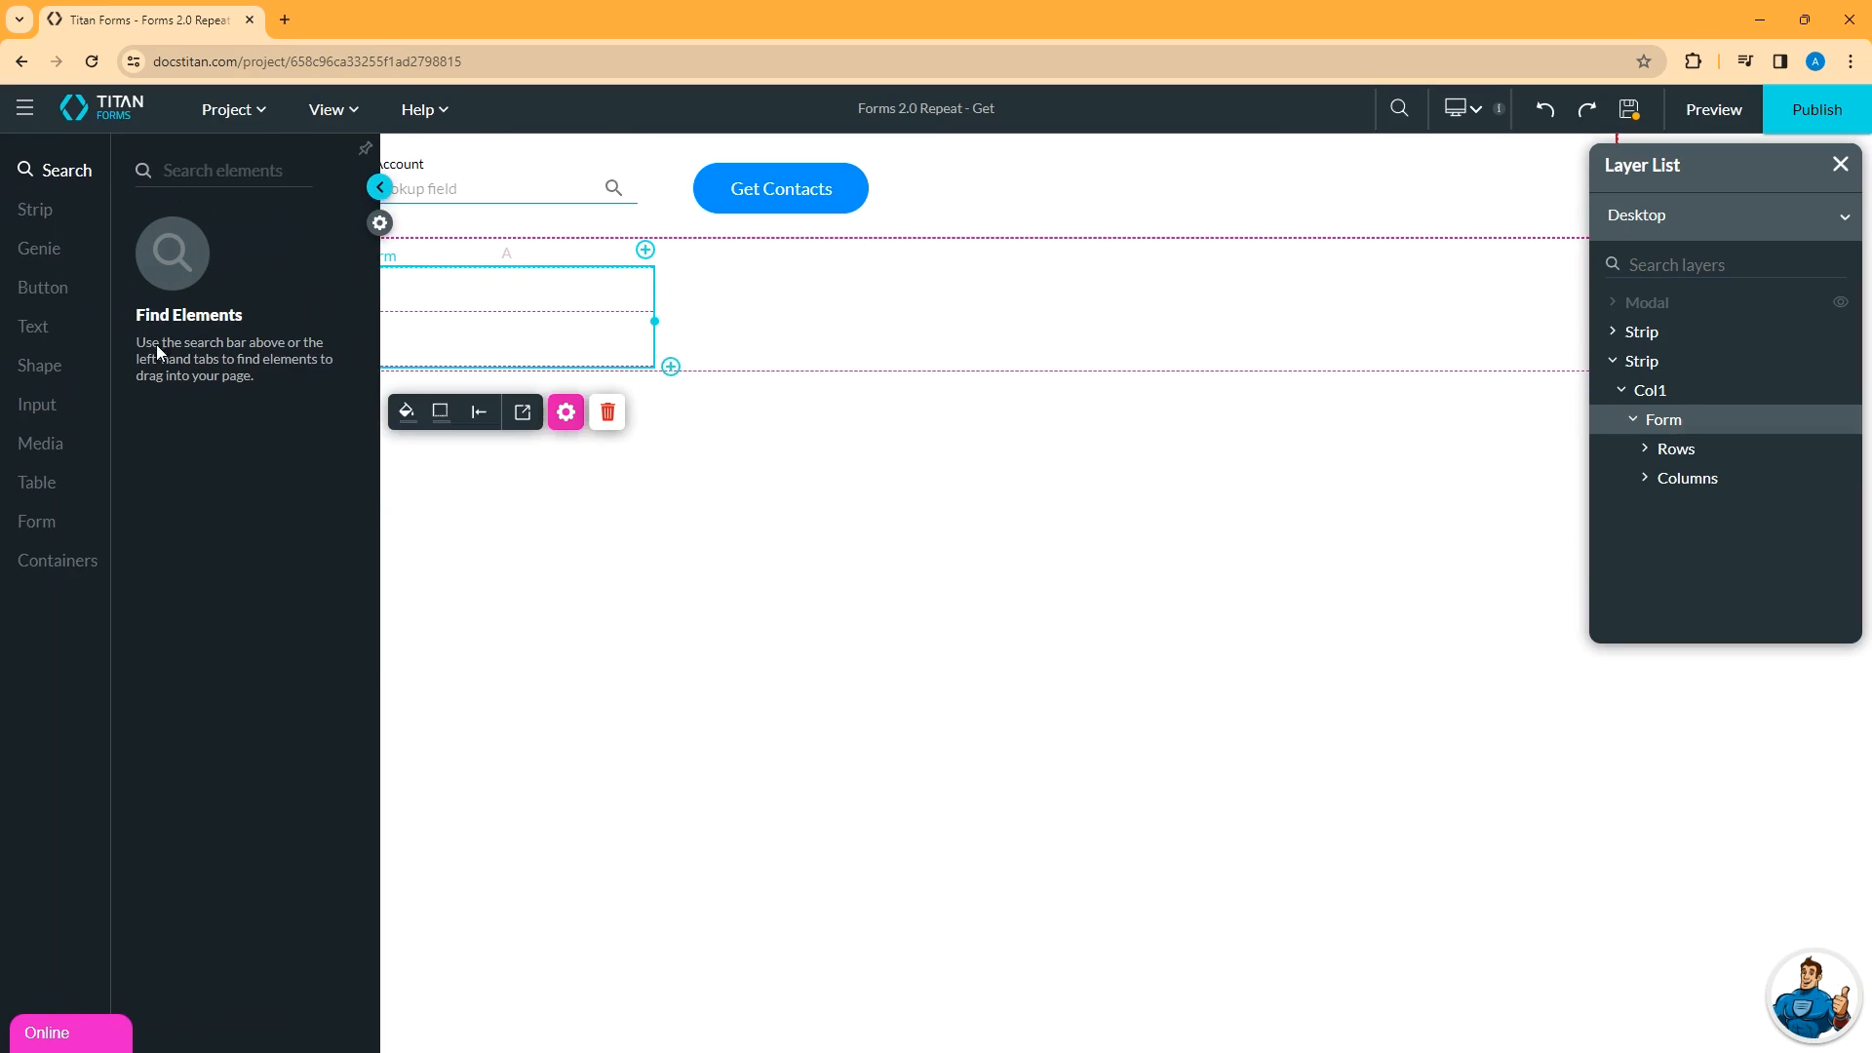
pyautogui.click(35, 408)
pyautogui.moveTo(215, 264); pyautogui.dragTo(427, 297)
pyautogui.click(29, 187)
pyautogui.click(477, 296)
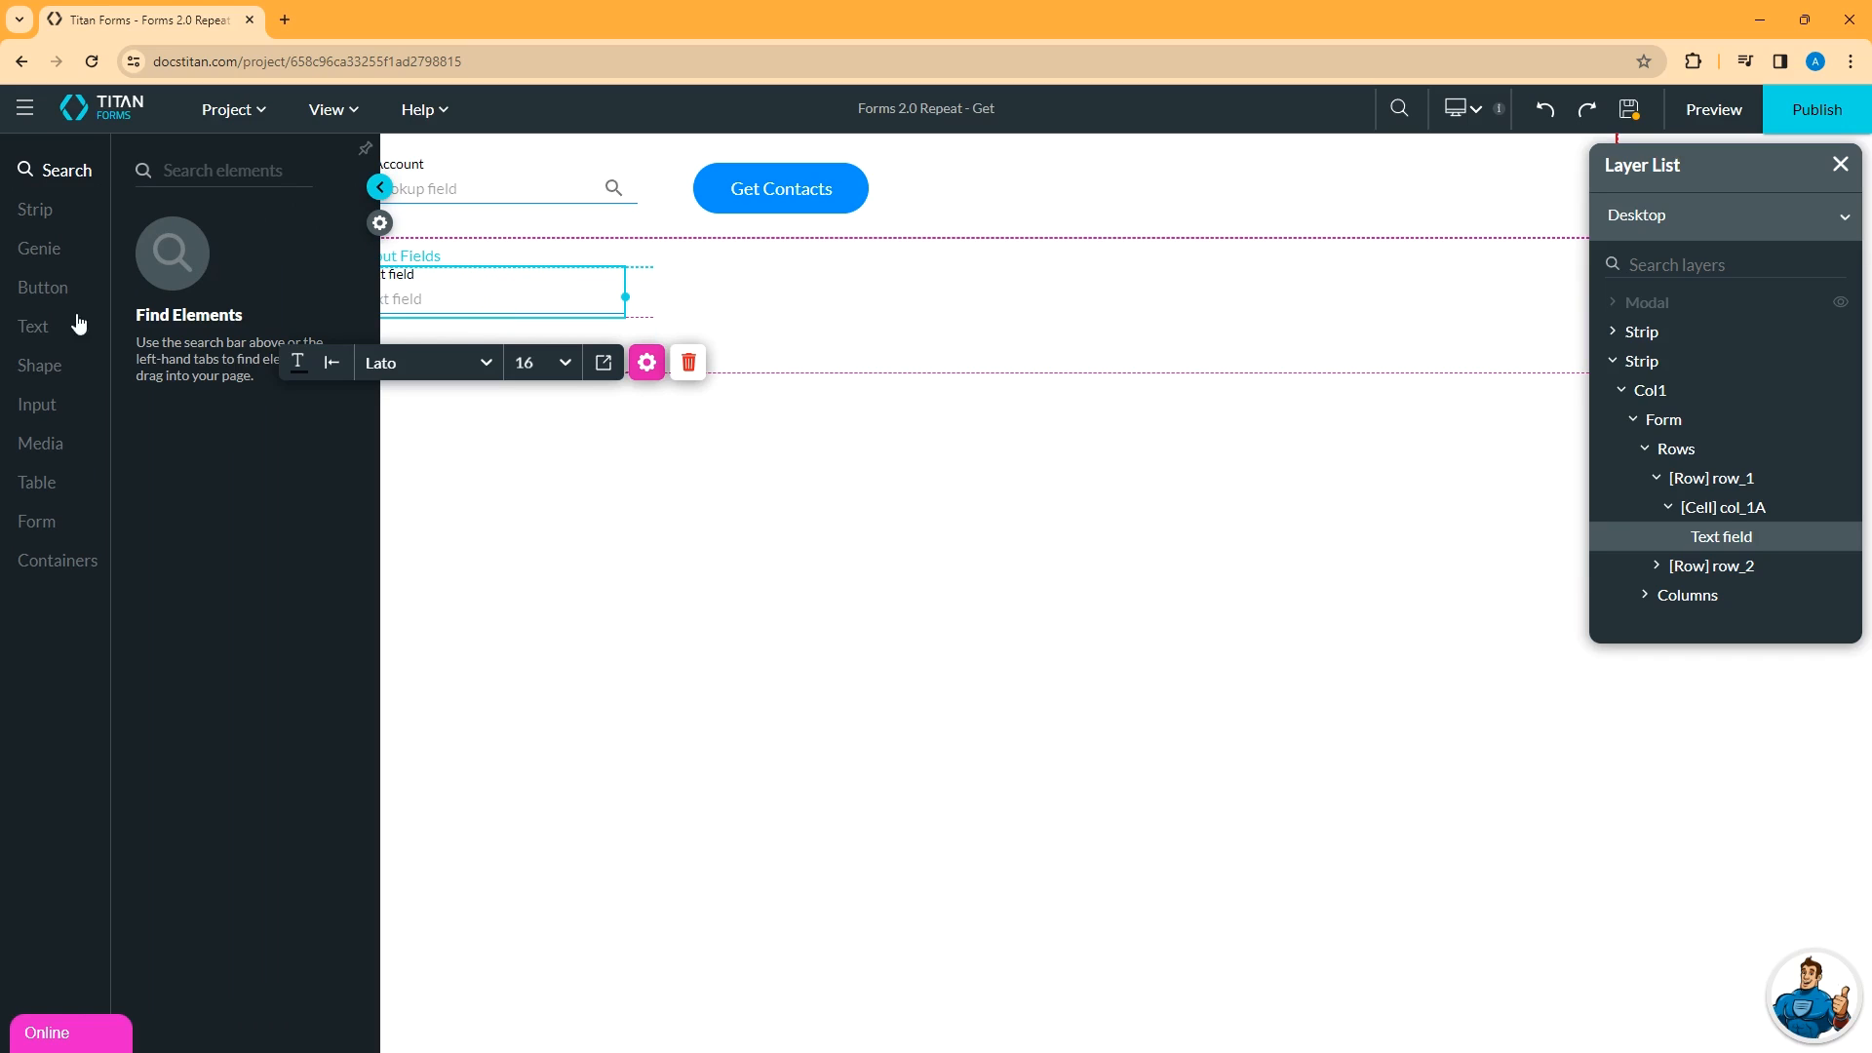
pyautogui.click(39, 406)
pyautogui.moveTo(214, 263); pyautogui.dragTo(436, 309)
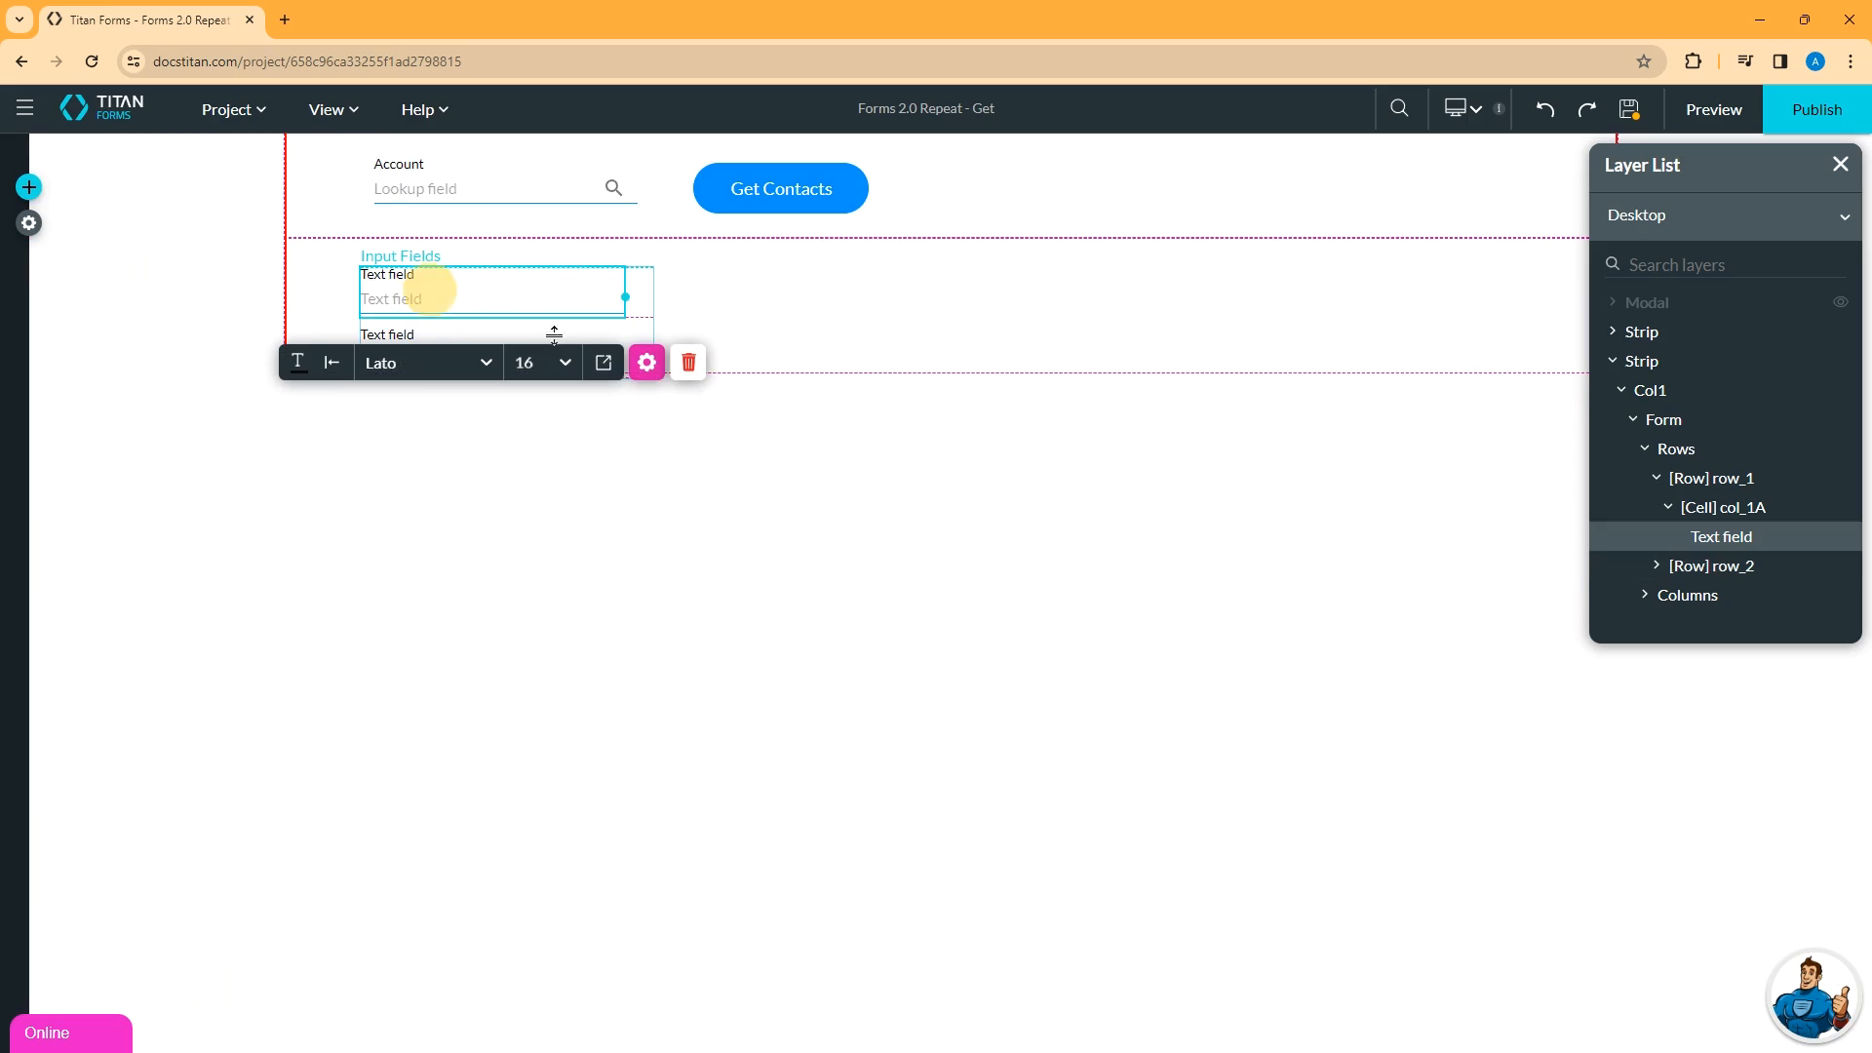
# Label the first row's text field Last Name and the second row's text field First Name.
pyautogui.click(646, 361)
pyautogui.tripleClick(1233, 545)
pyautogui.write('Last Name')
pyautogui.click(546, 348)
pyautogui.tripleClick(1380, 553)
pyautogui.write('First Name')
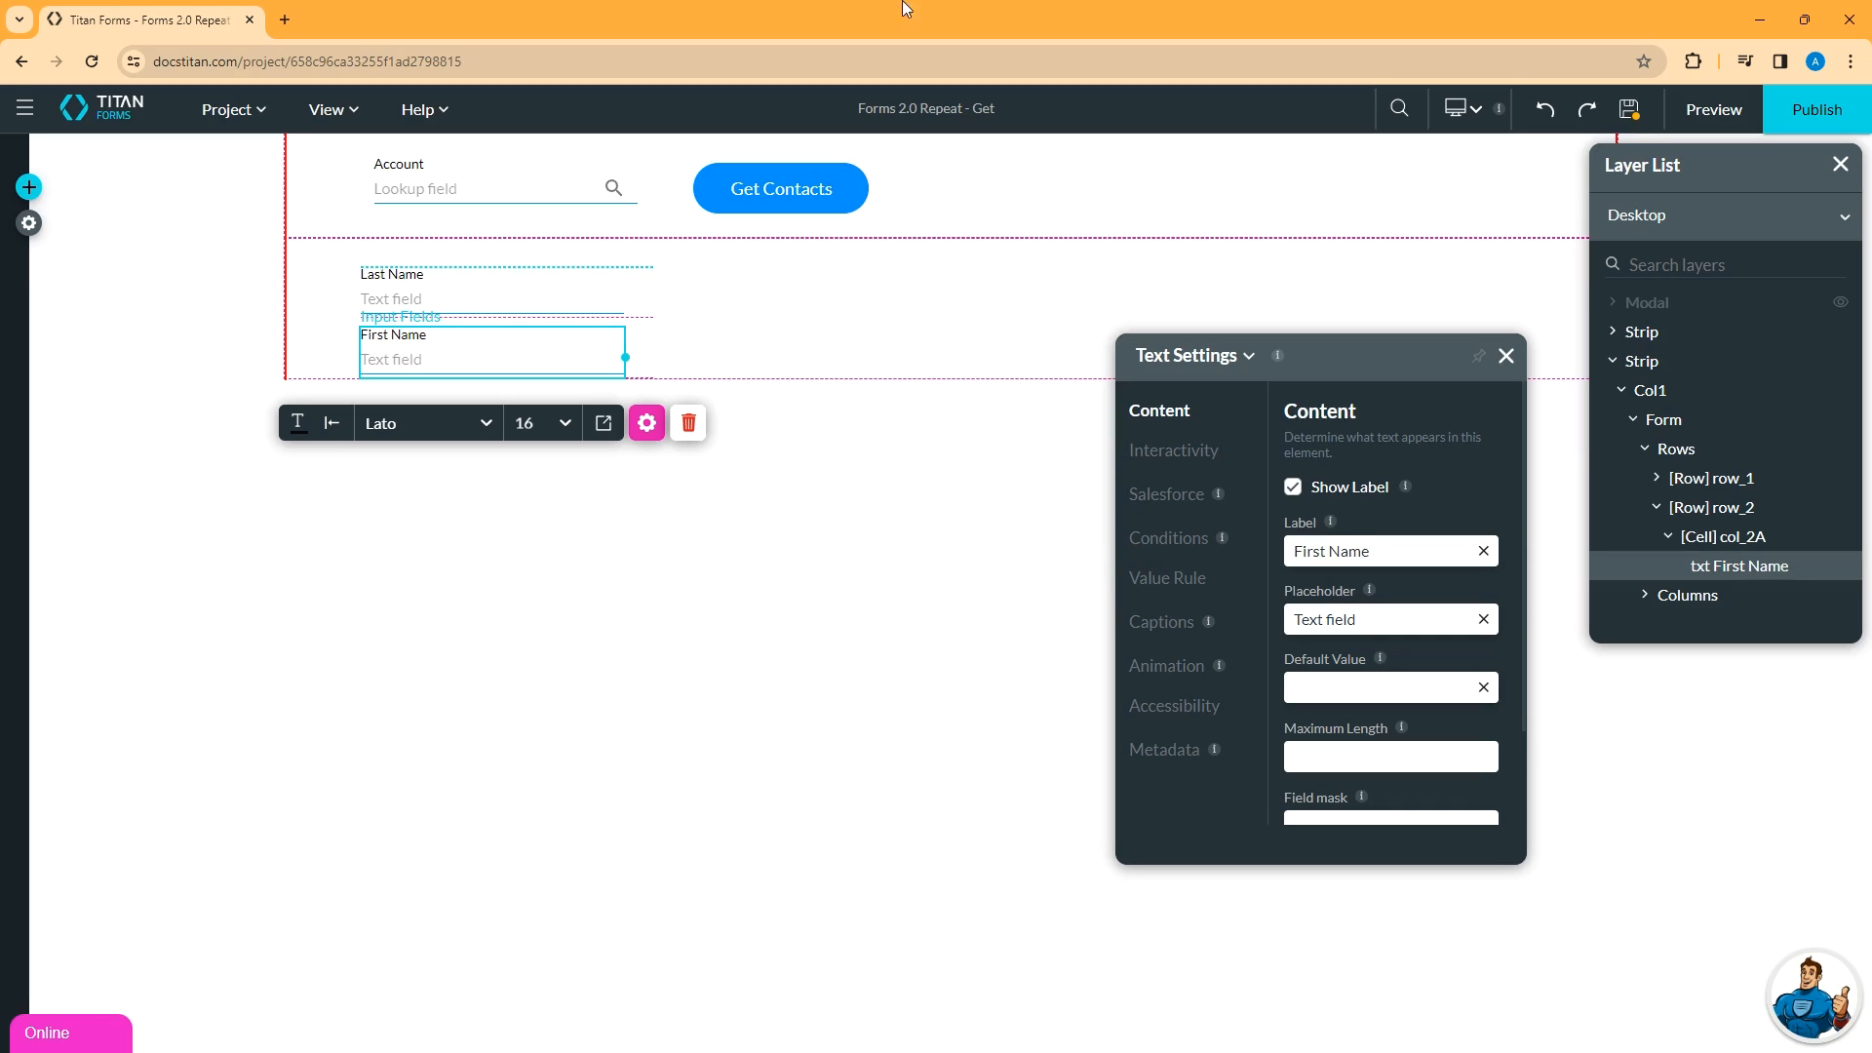
# Create a new Salesforce Get record integration for the Contact object.
pyautogui.click(29, 223)
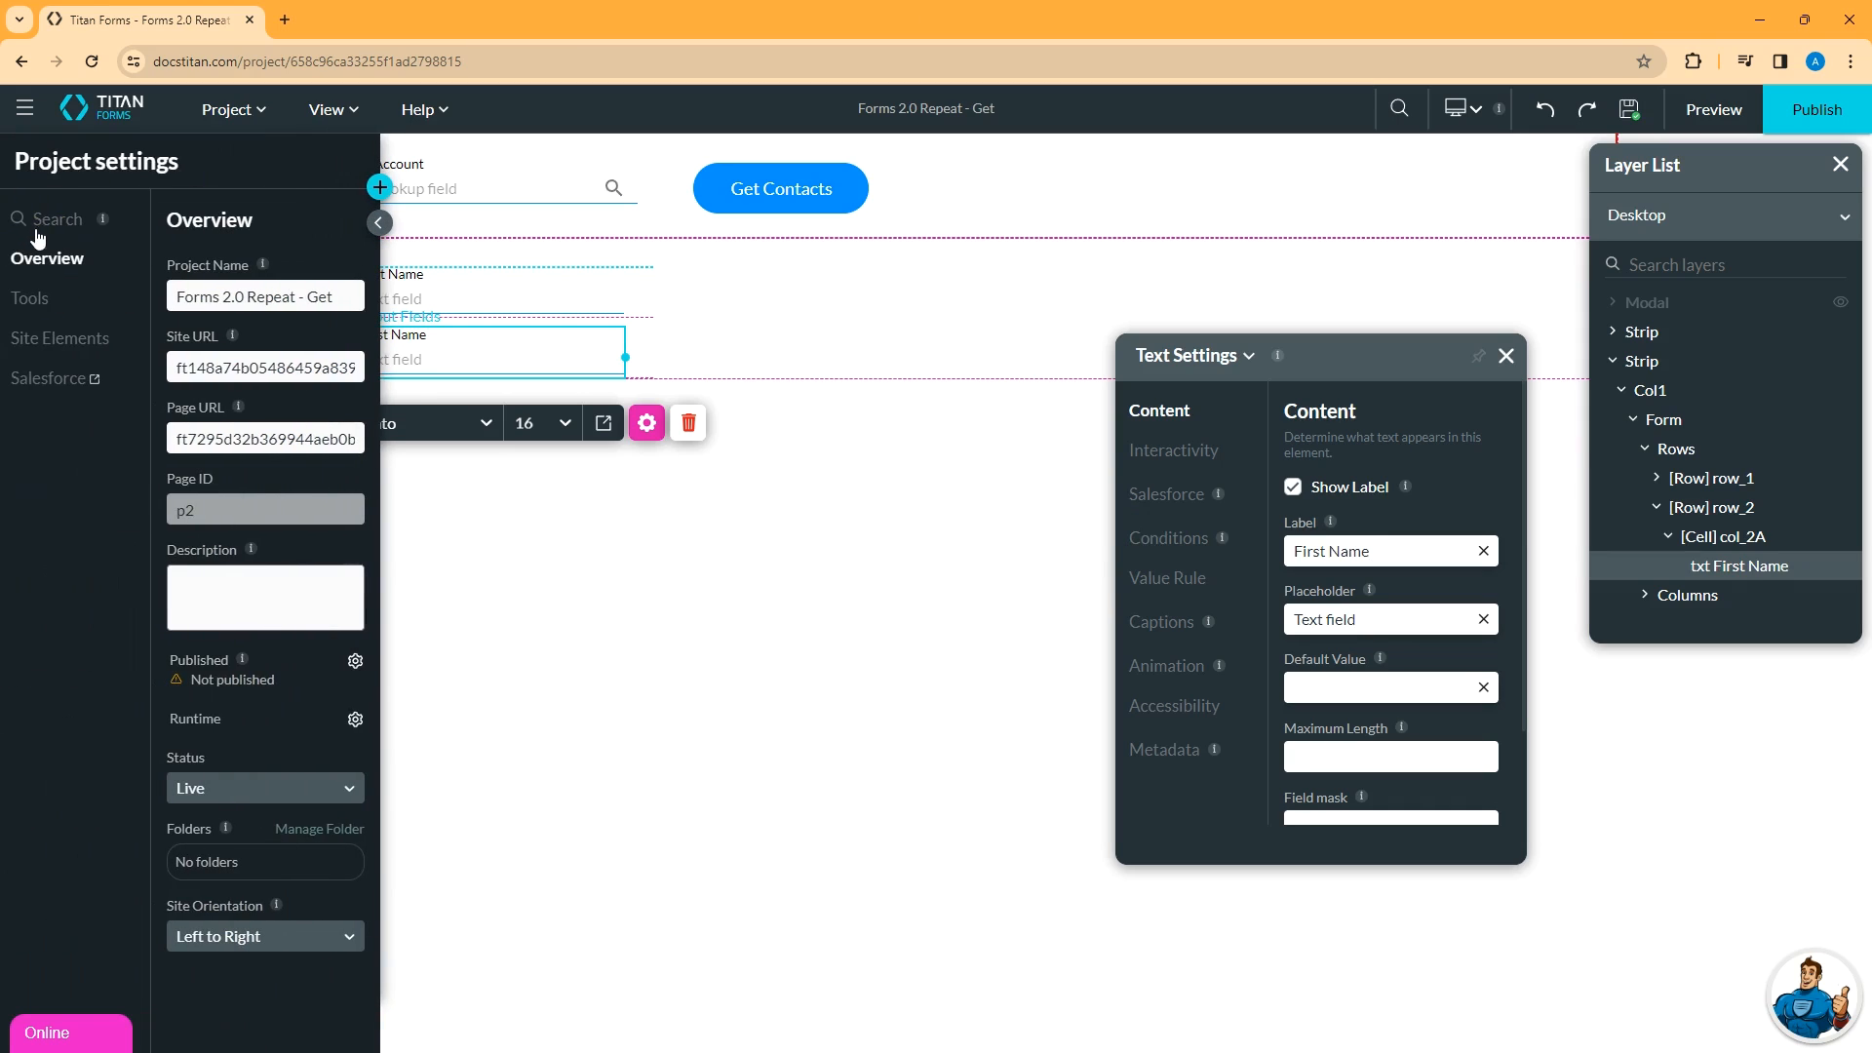
pyautogui.click(54, 378)
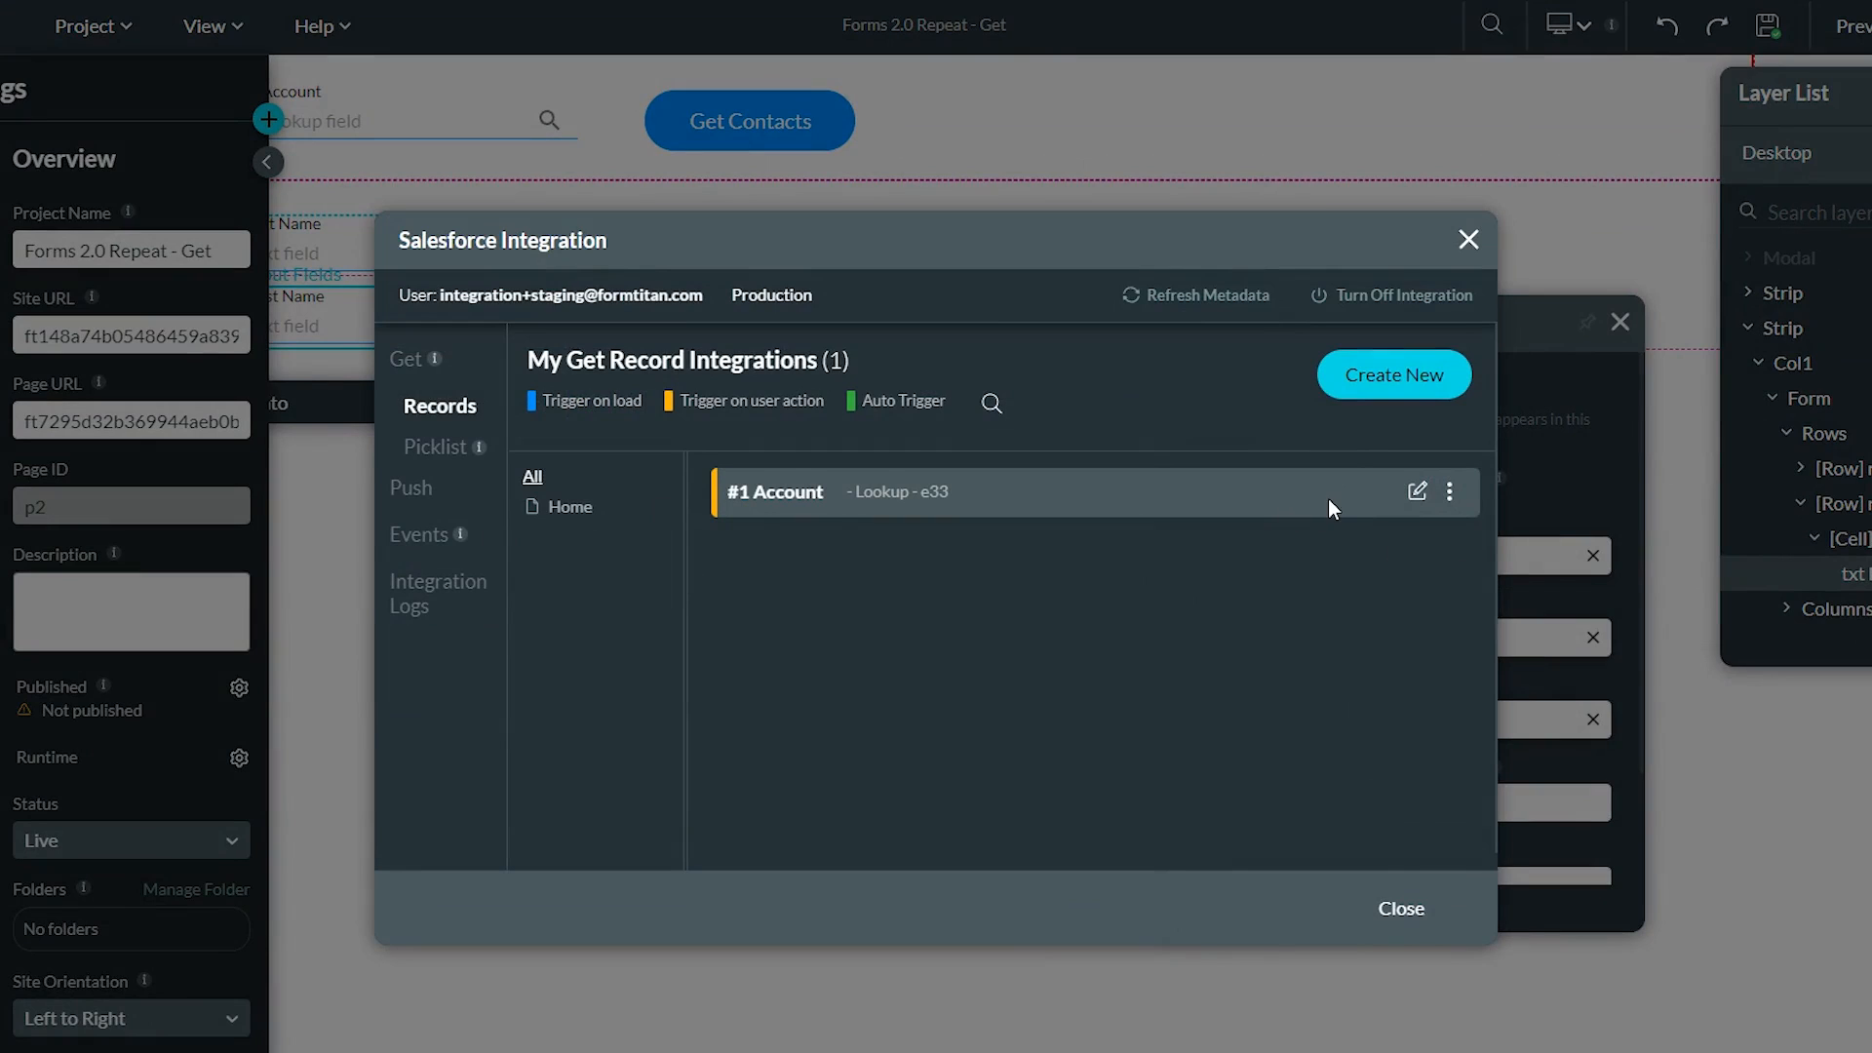
pyautogui.click(1406, 377)
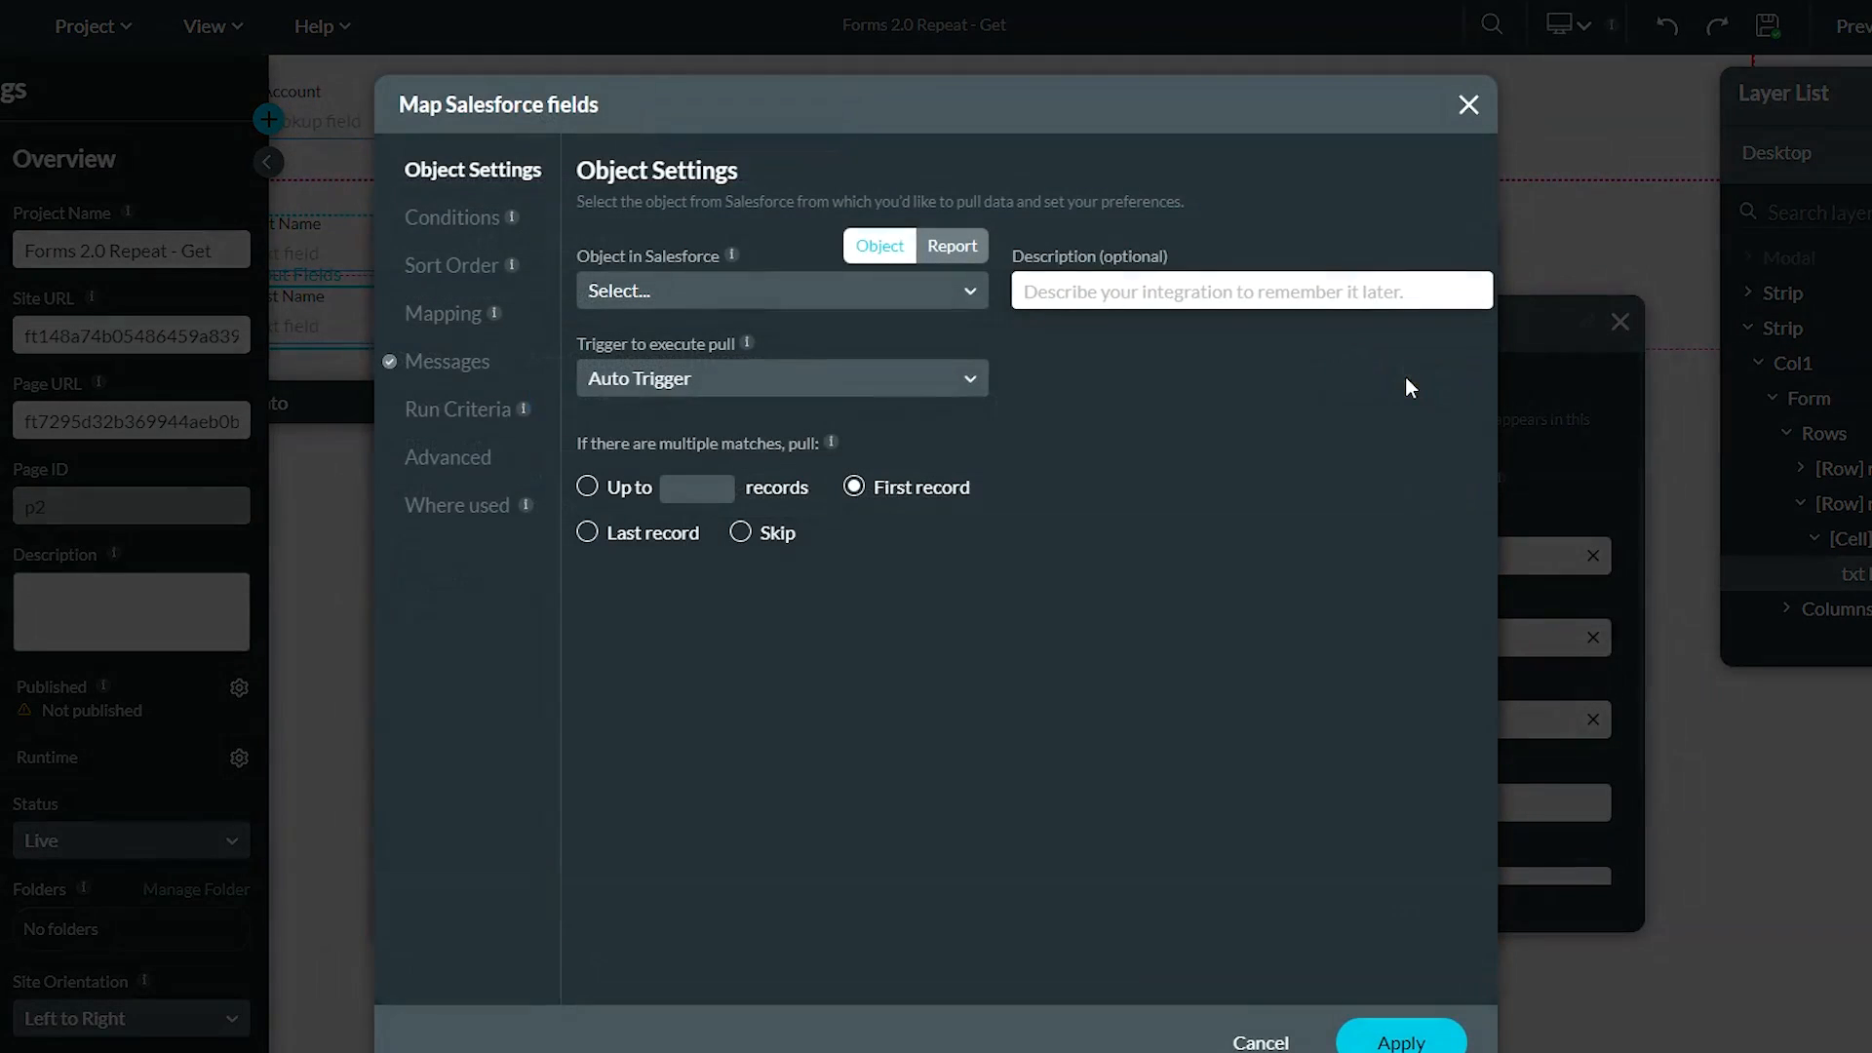
pyautogui.click(752, 295)
pyautogui.write('contact')
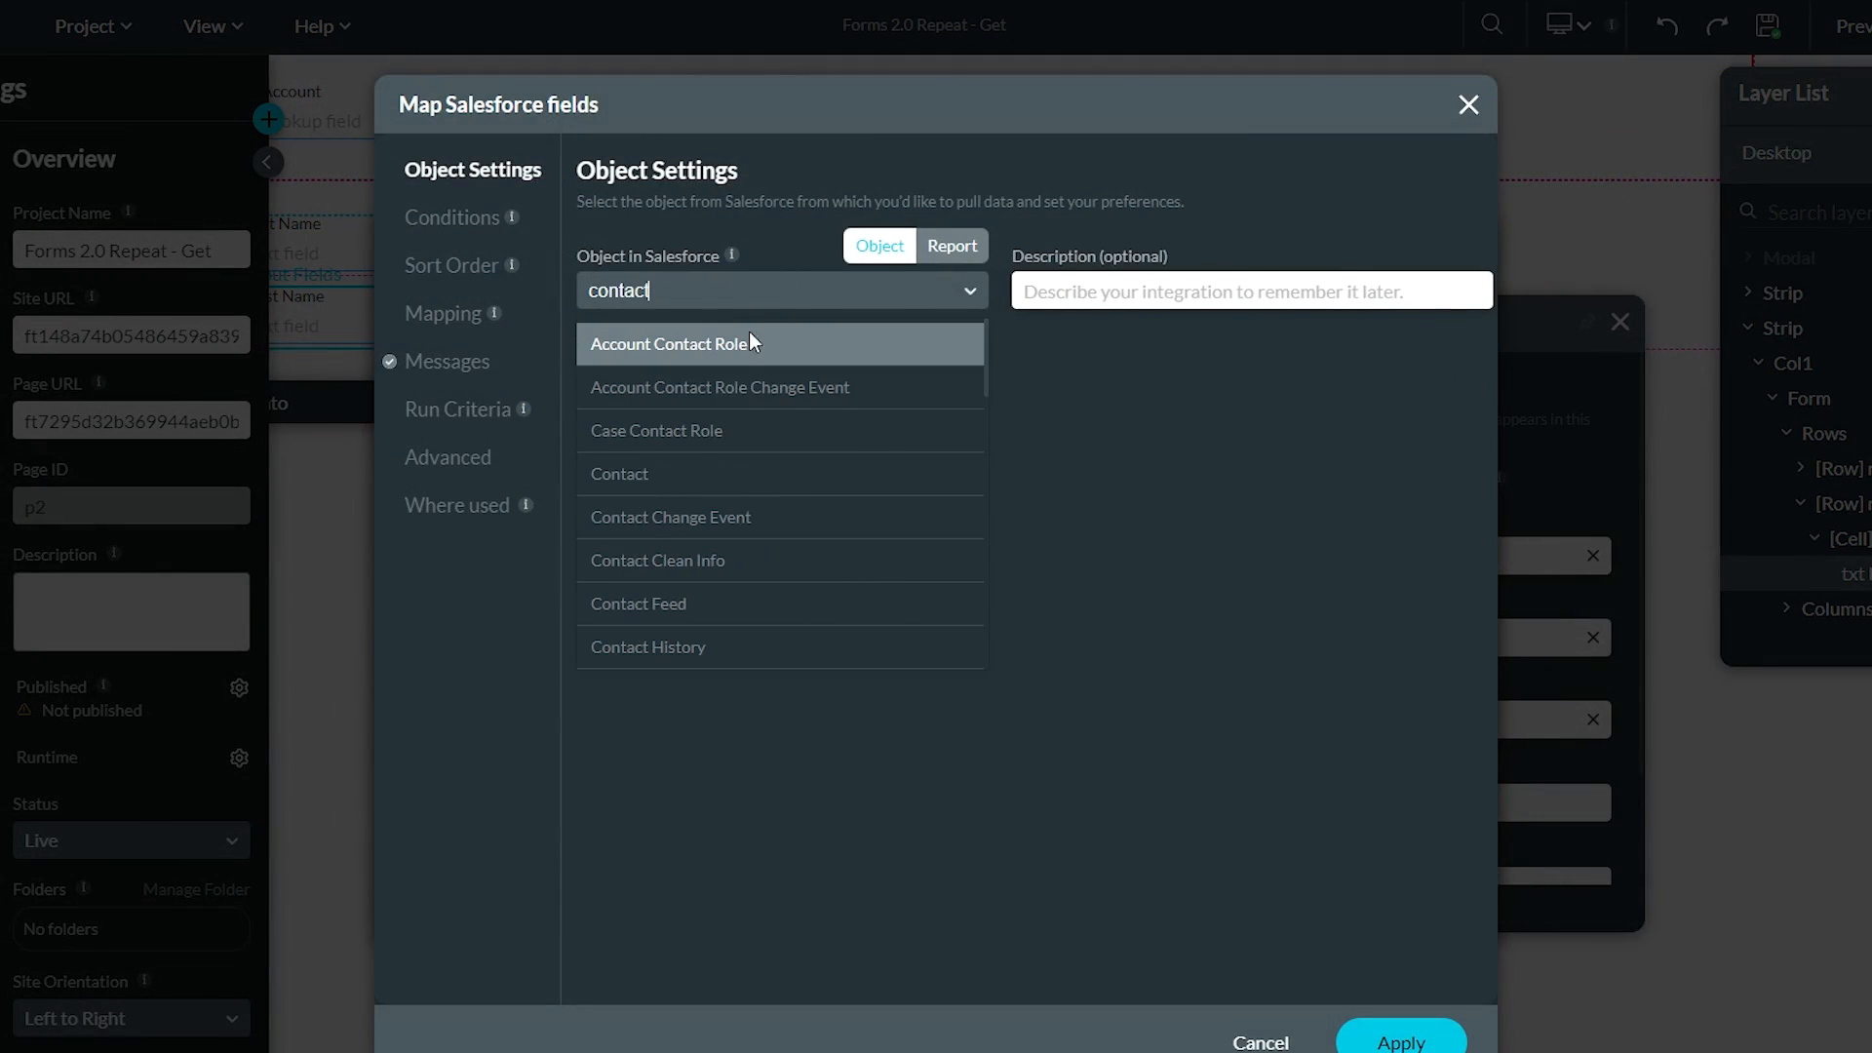
pyautogui.click(681, 472)
# Set the Contact integration to trigger on User action and pull up to 1000 records on multiple matches.
pyautogui.click(832, 380)
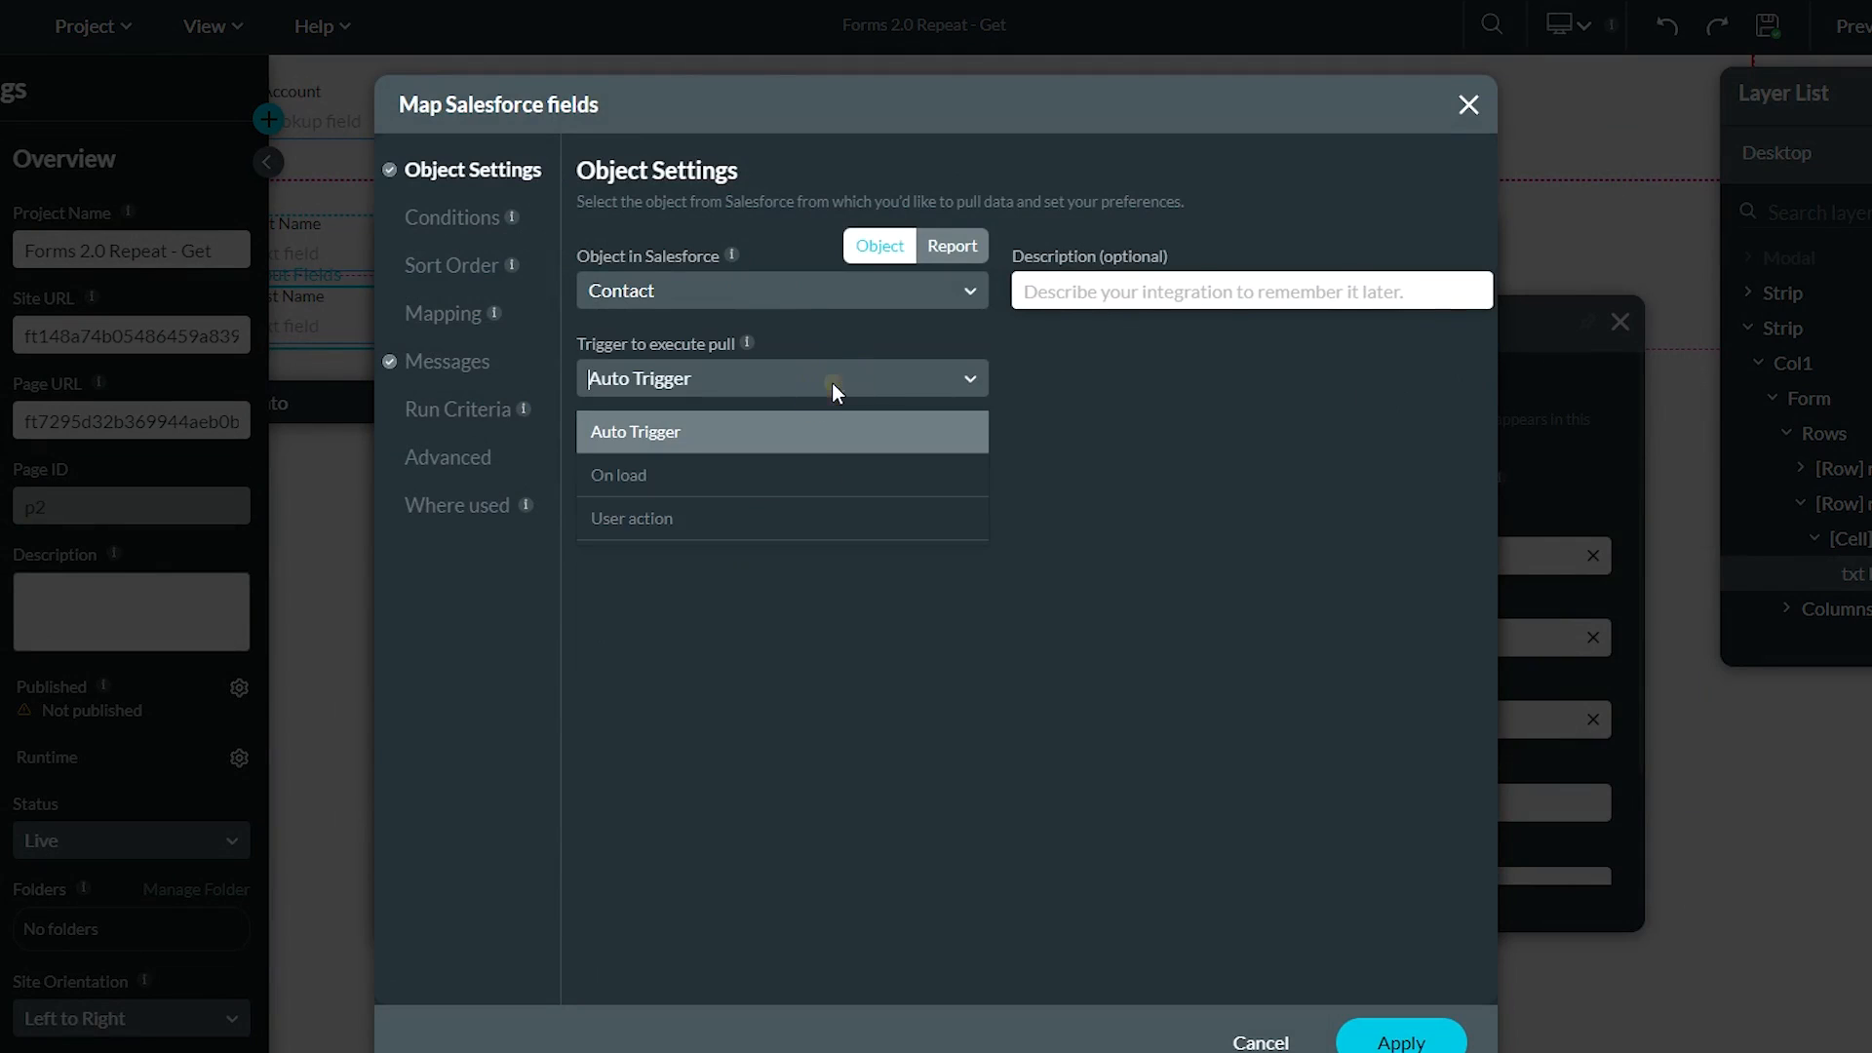
pyautogui.click(735, 532)
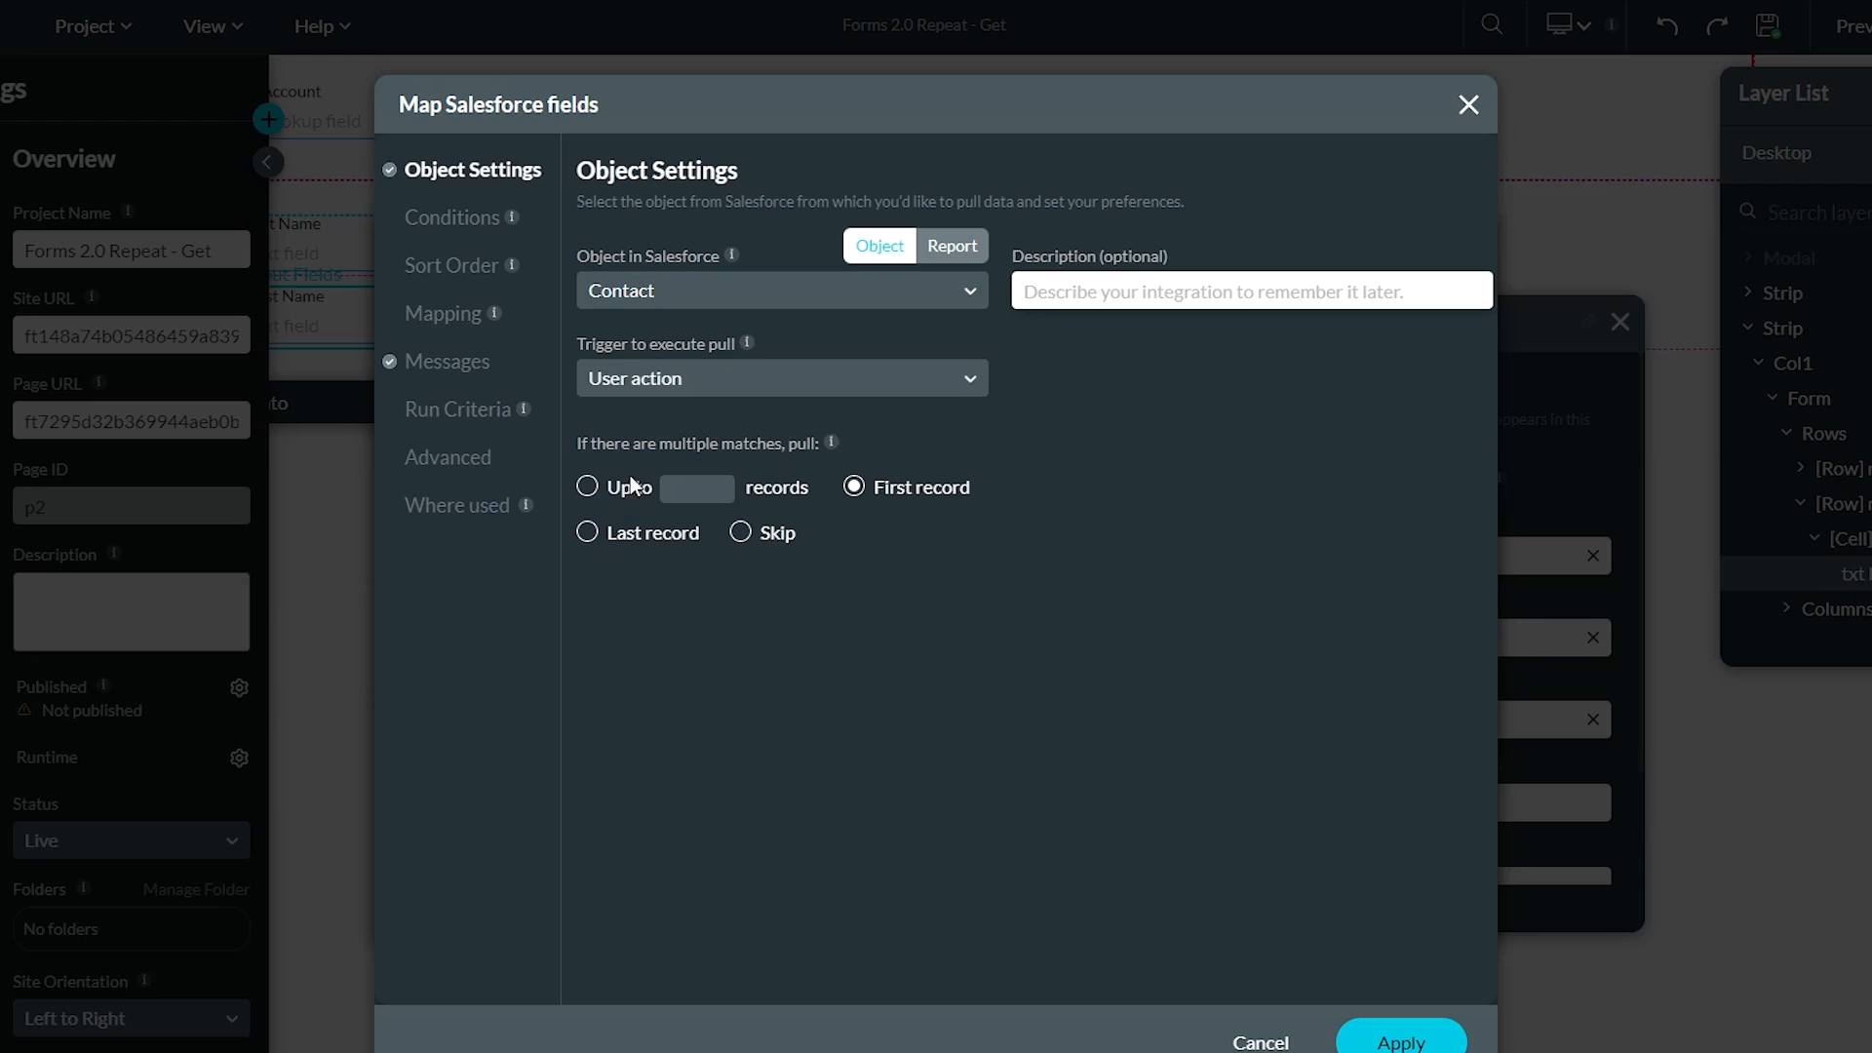
pyautogui.click(587, 485)
pyautogui.click(679, 492)
pyautogui.write('1000')
# Define the integration's condition so that Account ID equals the field lkp Account / Value.
pyautogui.click(472, 232)
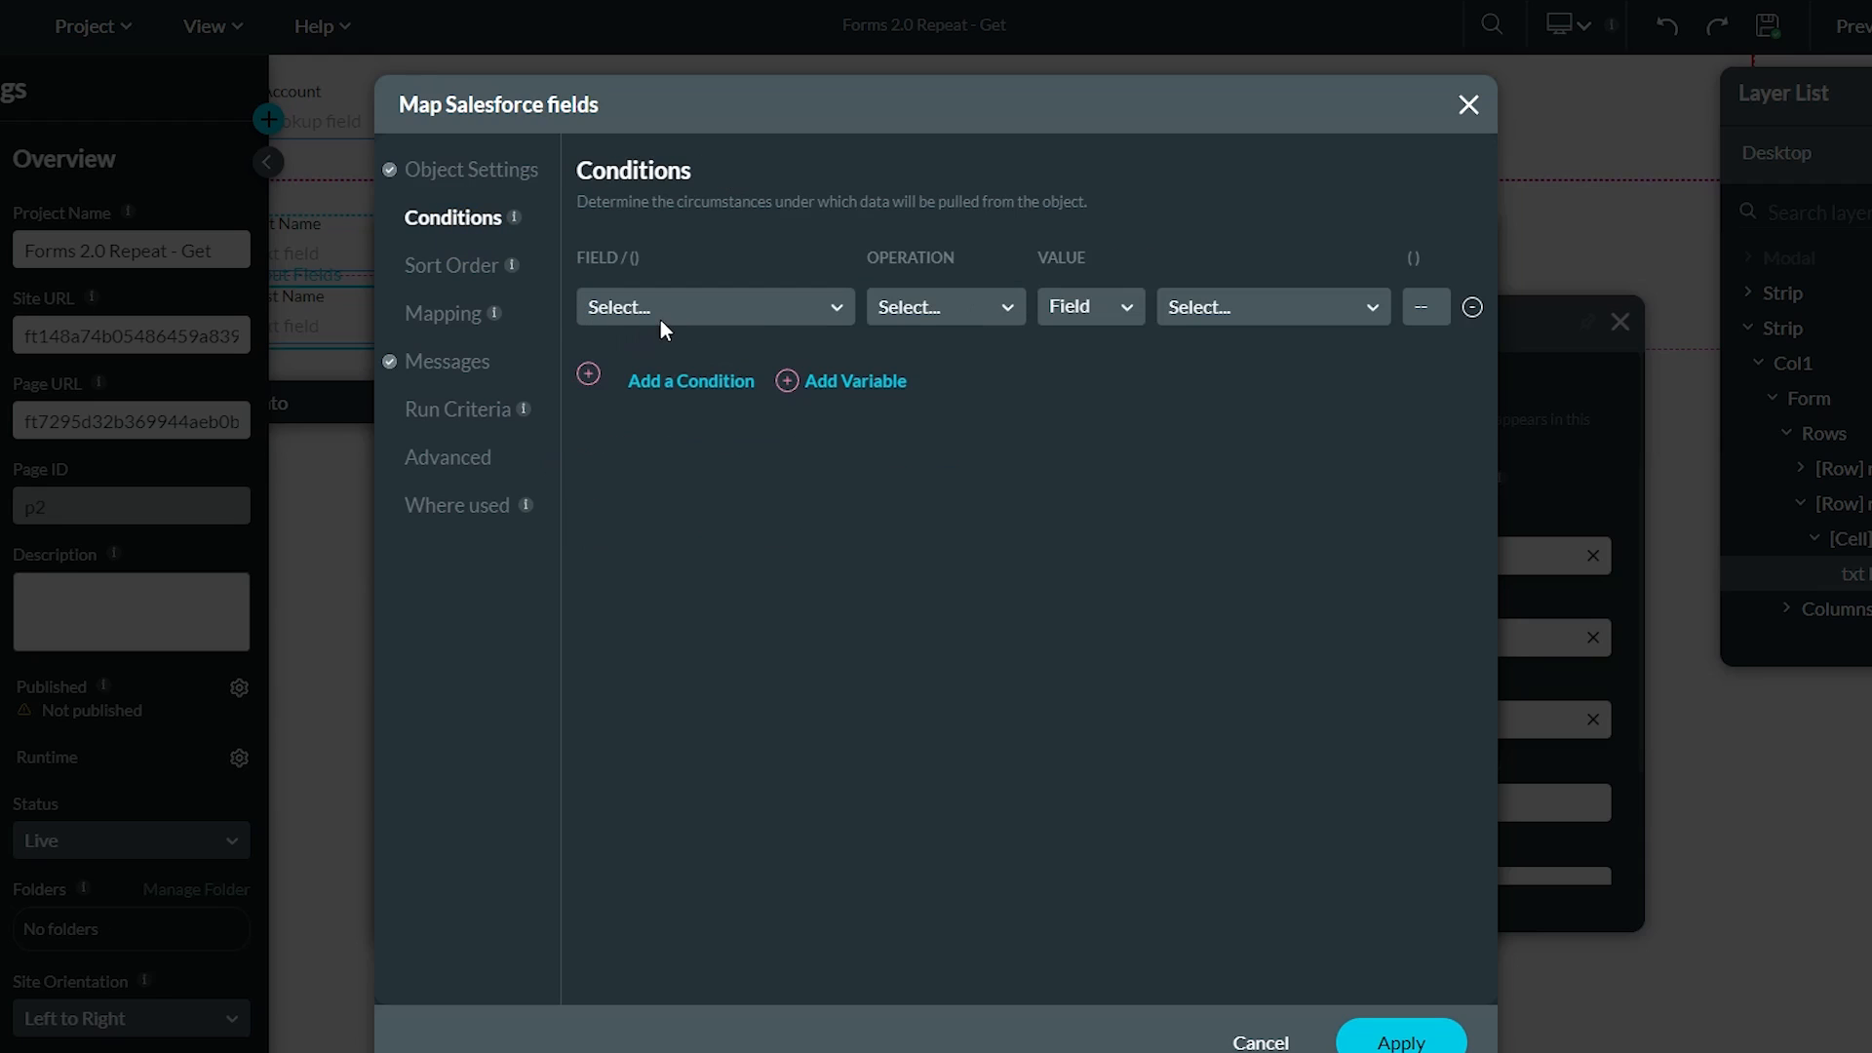
pyautogui.click(758, 314)
pyautogui.write('acc')
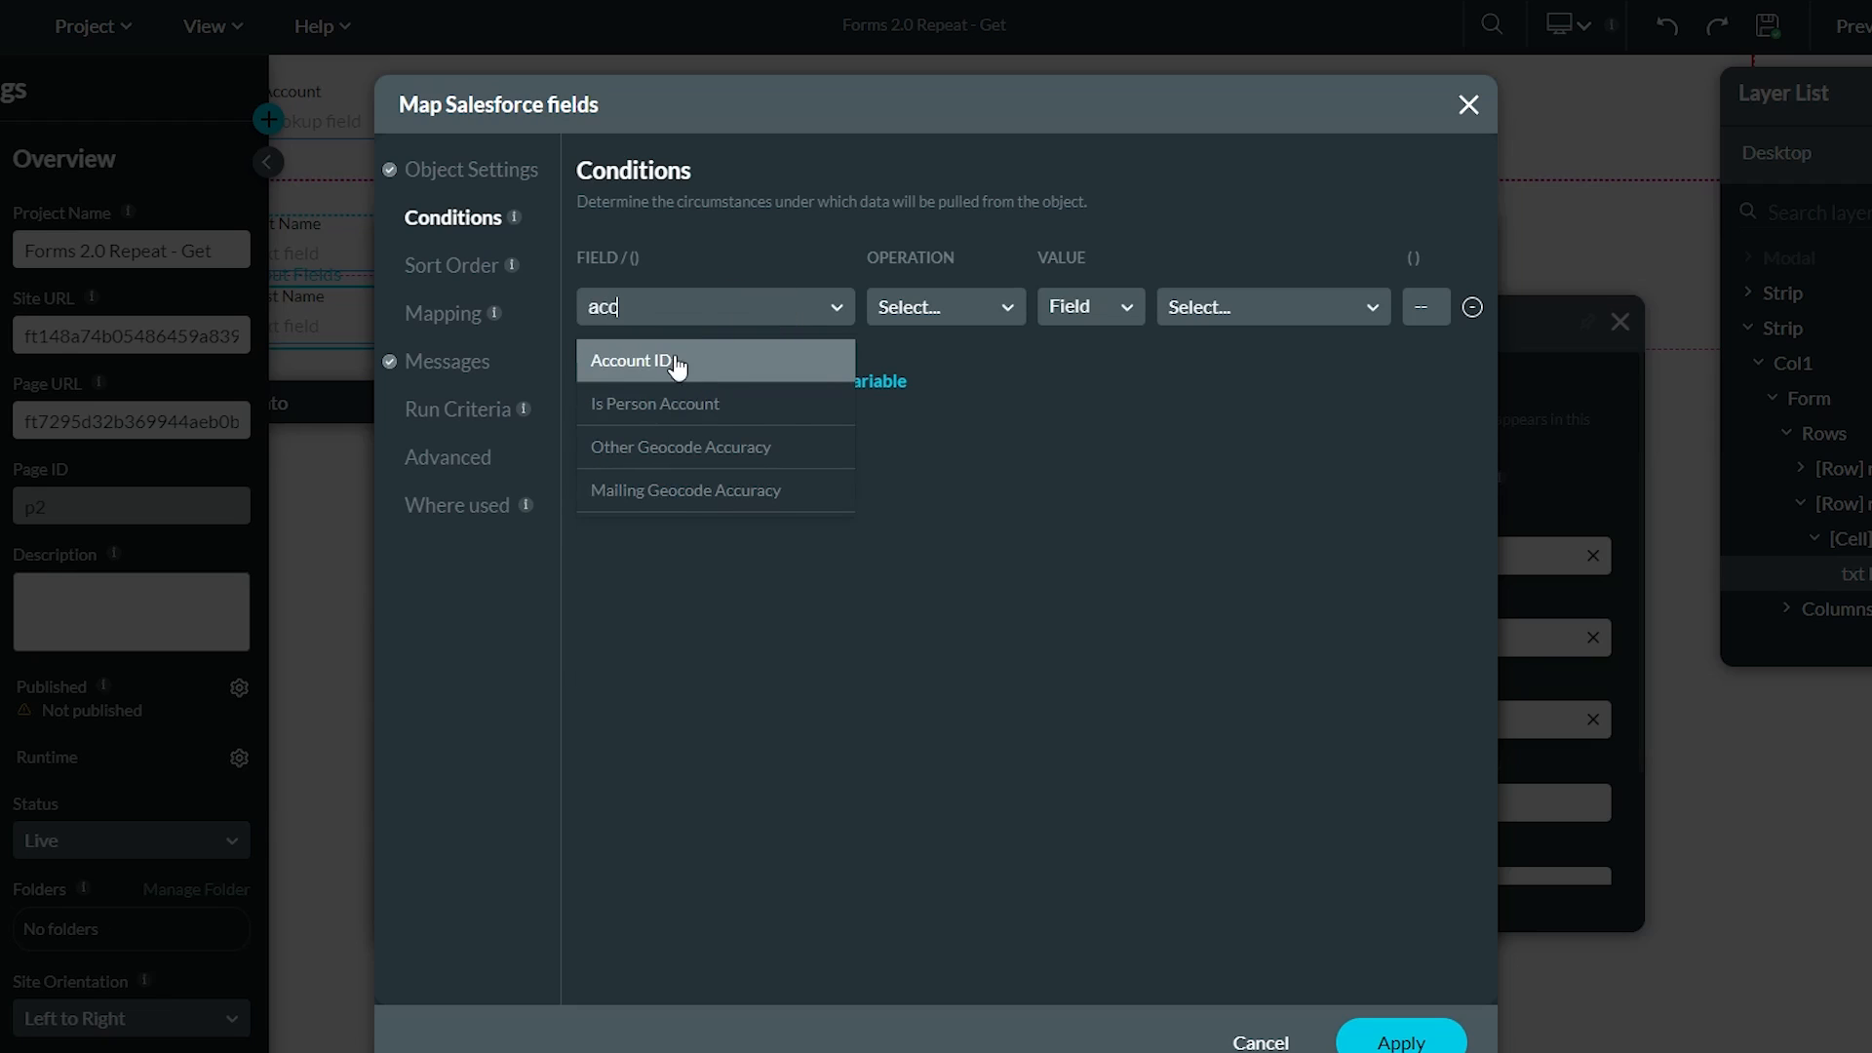
pyautogui.click(673, 365)
pyautogui.click(924, 305)
pyautogui.click(901, 403)
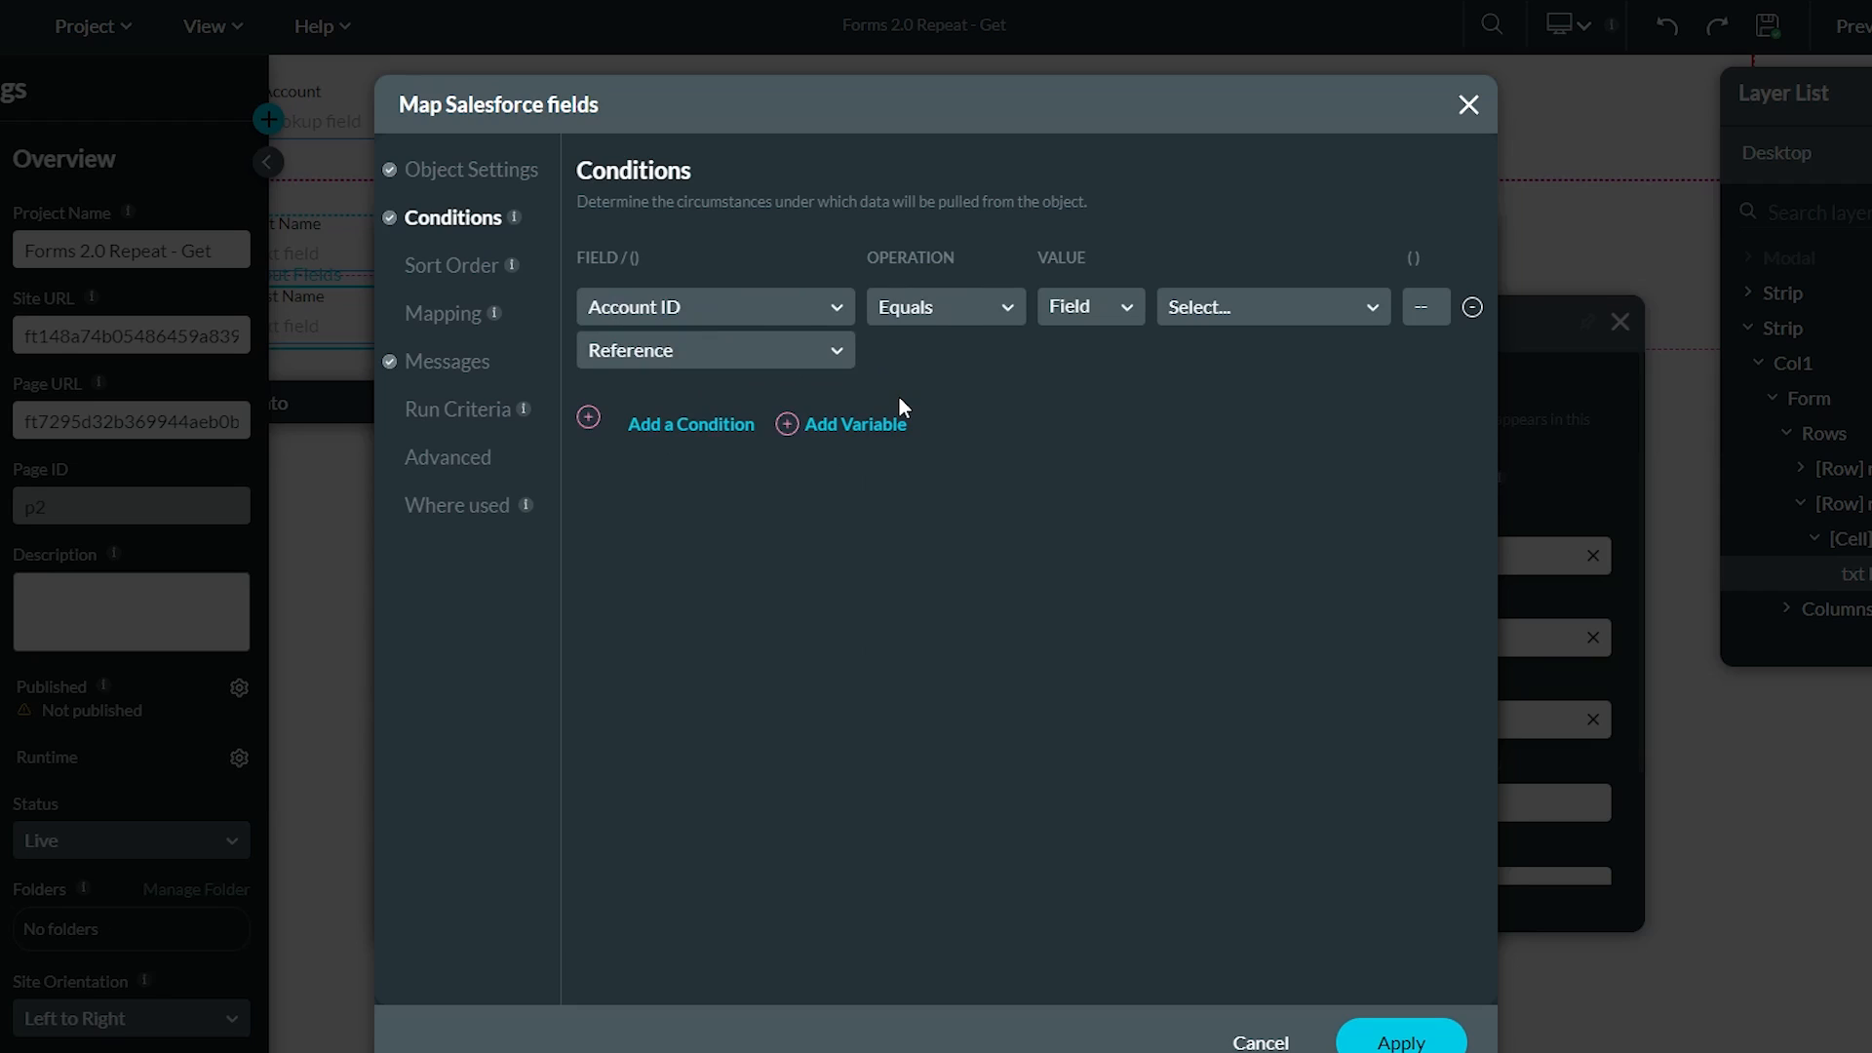
pyautogui.click(1254, 304)
pyautogui.write('acc')
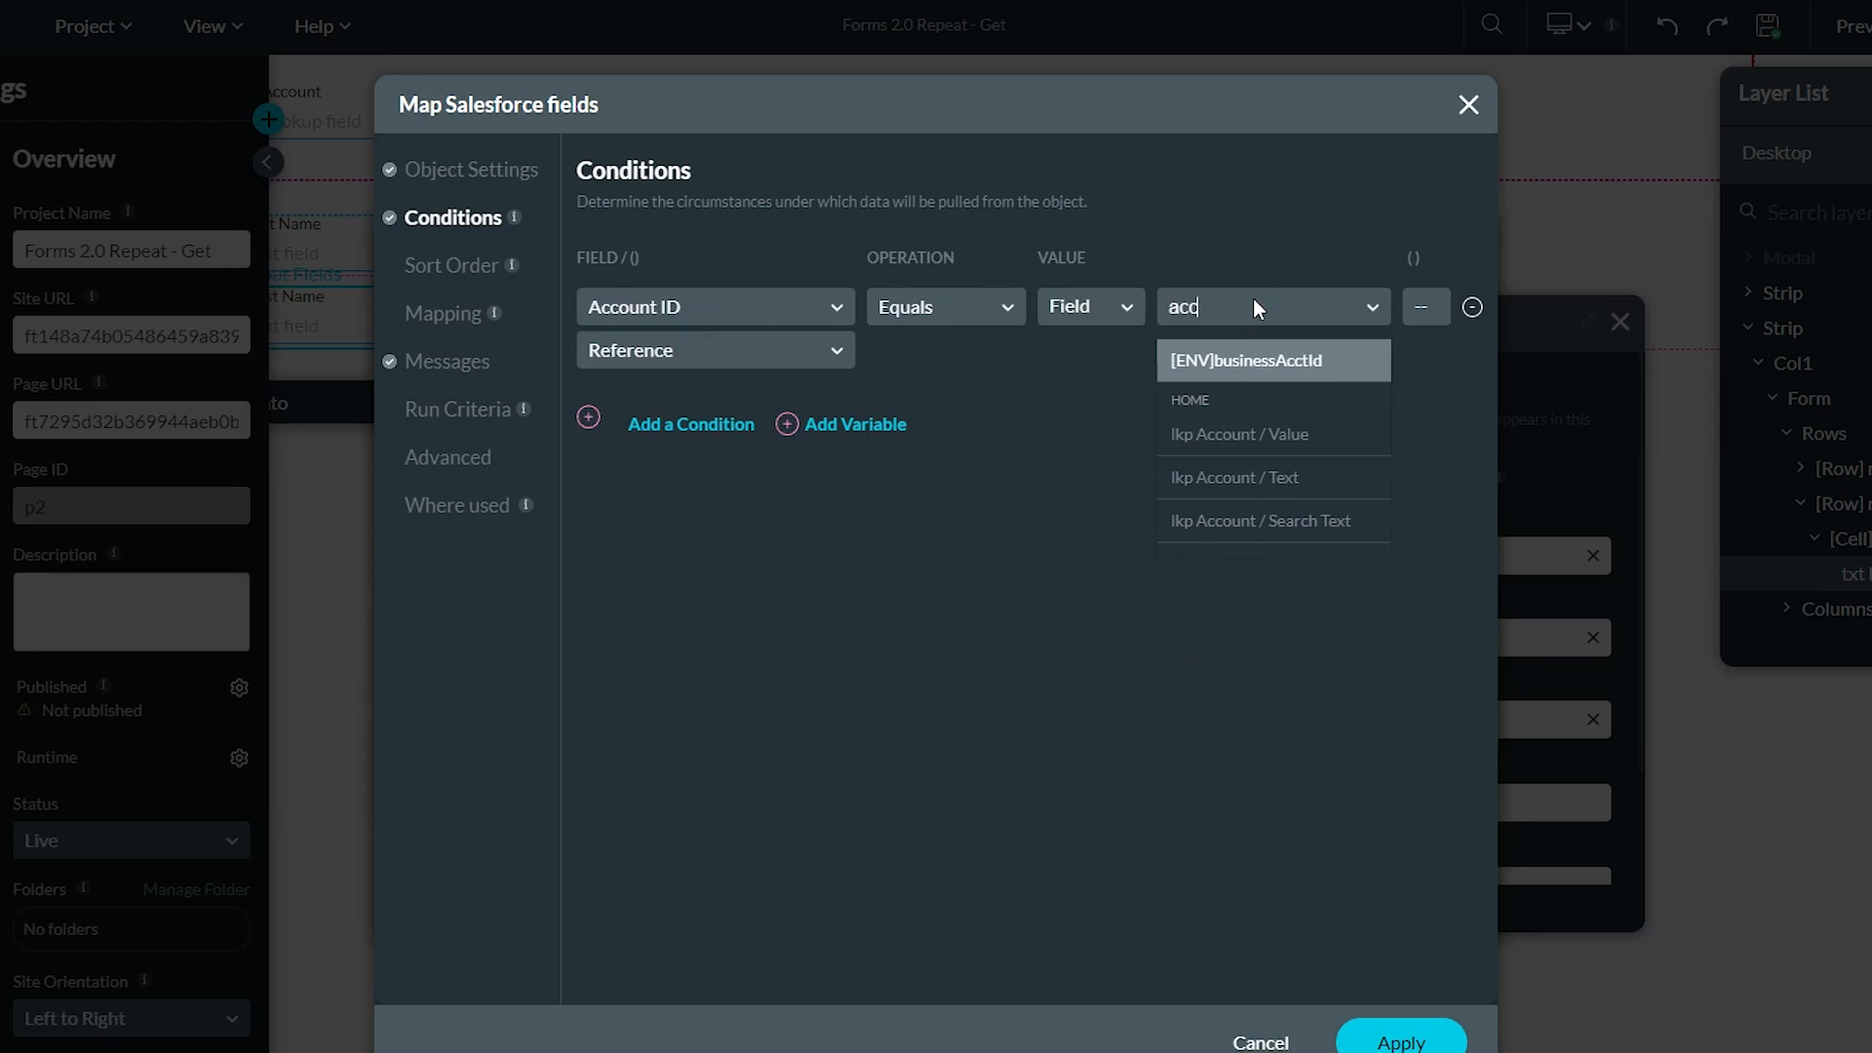
pyautogui.click(1268, 437)
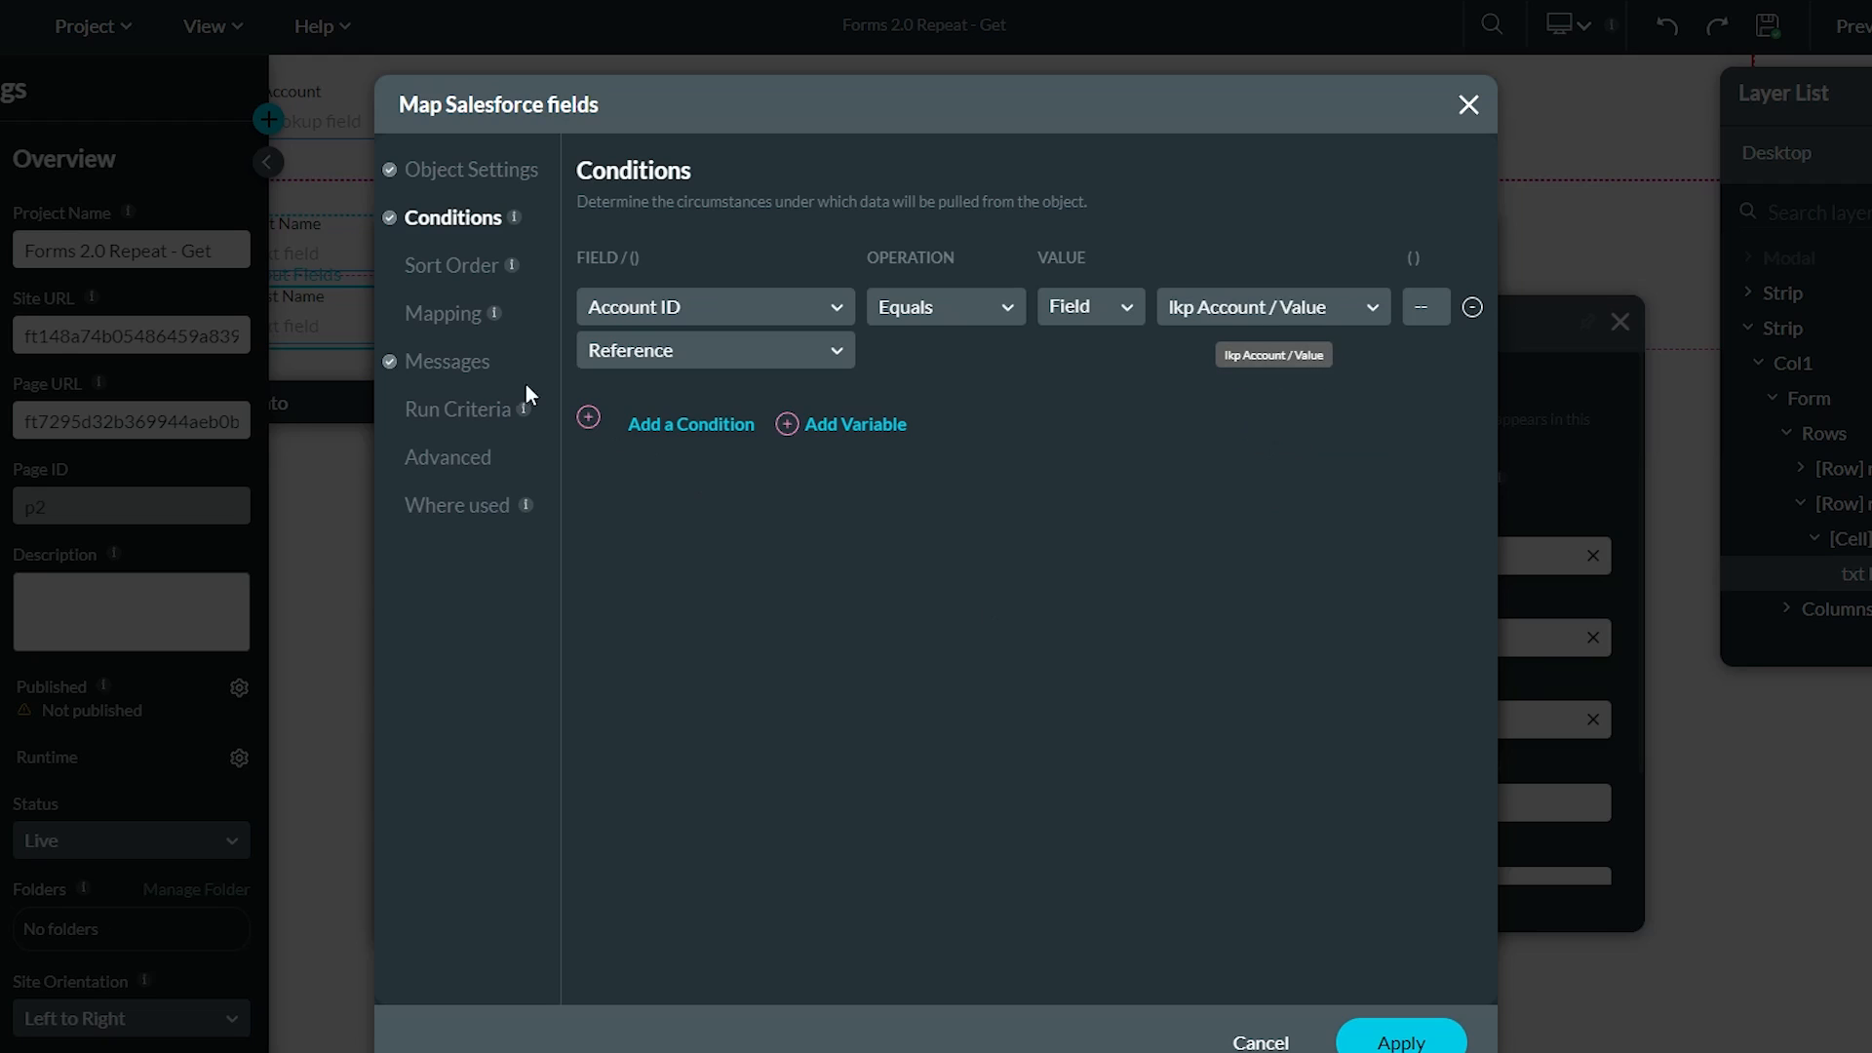
# Map the txt First Name element to the Salesforce field First Name.
pyautogui.click(456, 314)
pyautogui.click(807, 270)
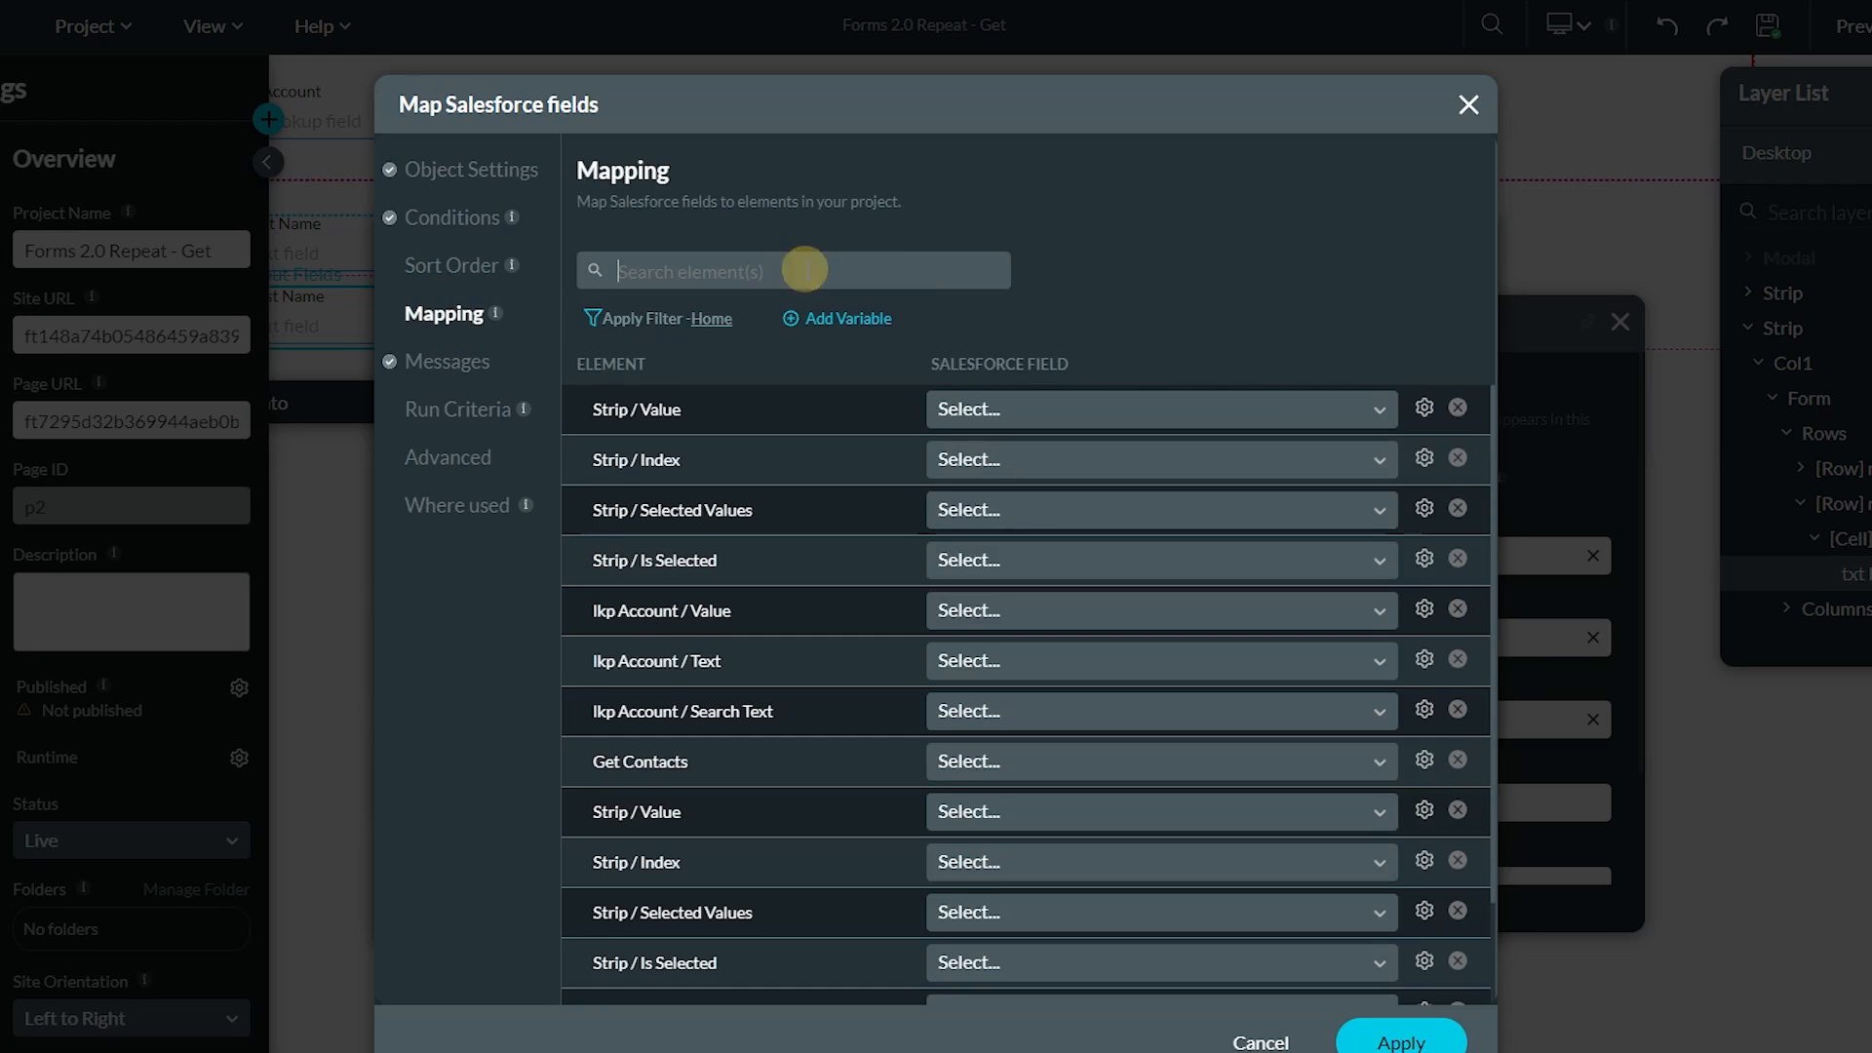
pyautogui.write('first')
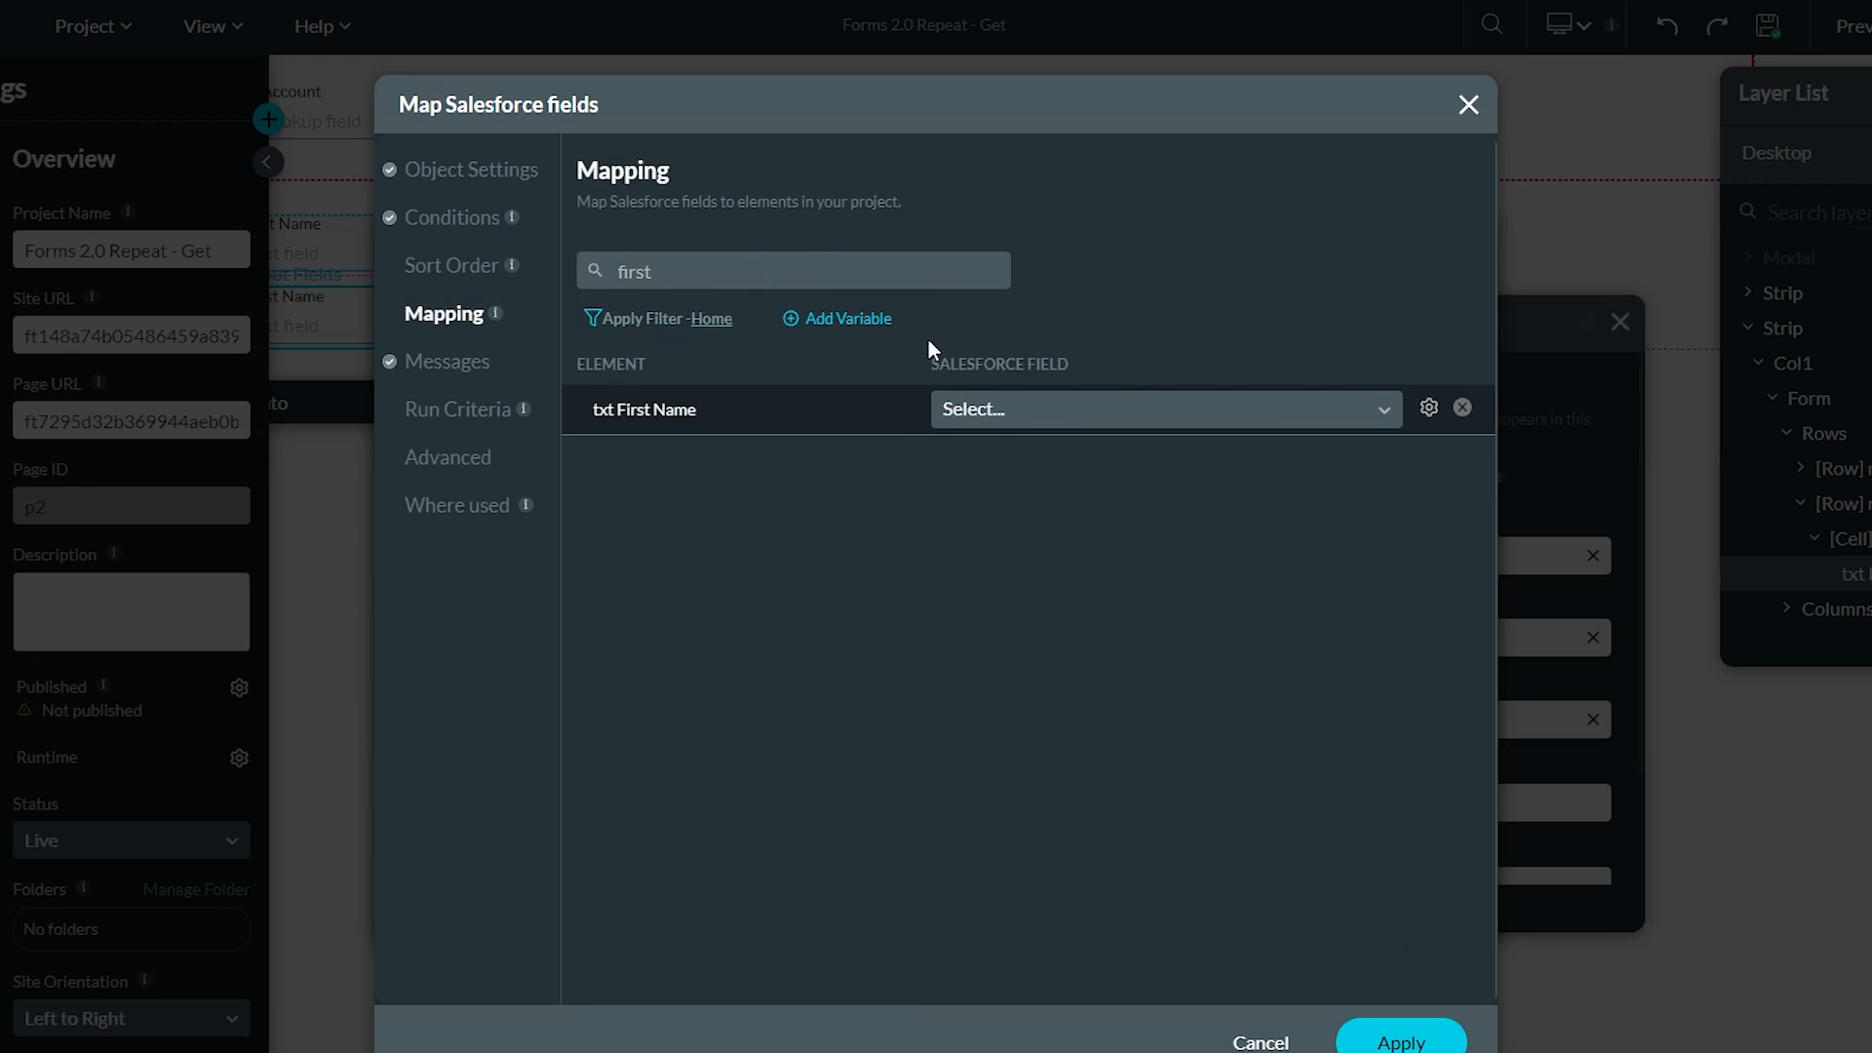
pyautogui.click(1039, 409)
pyautogui.write('first')
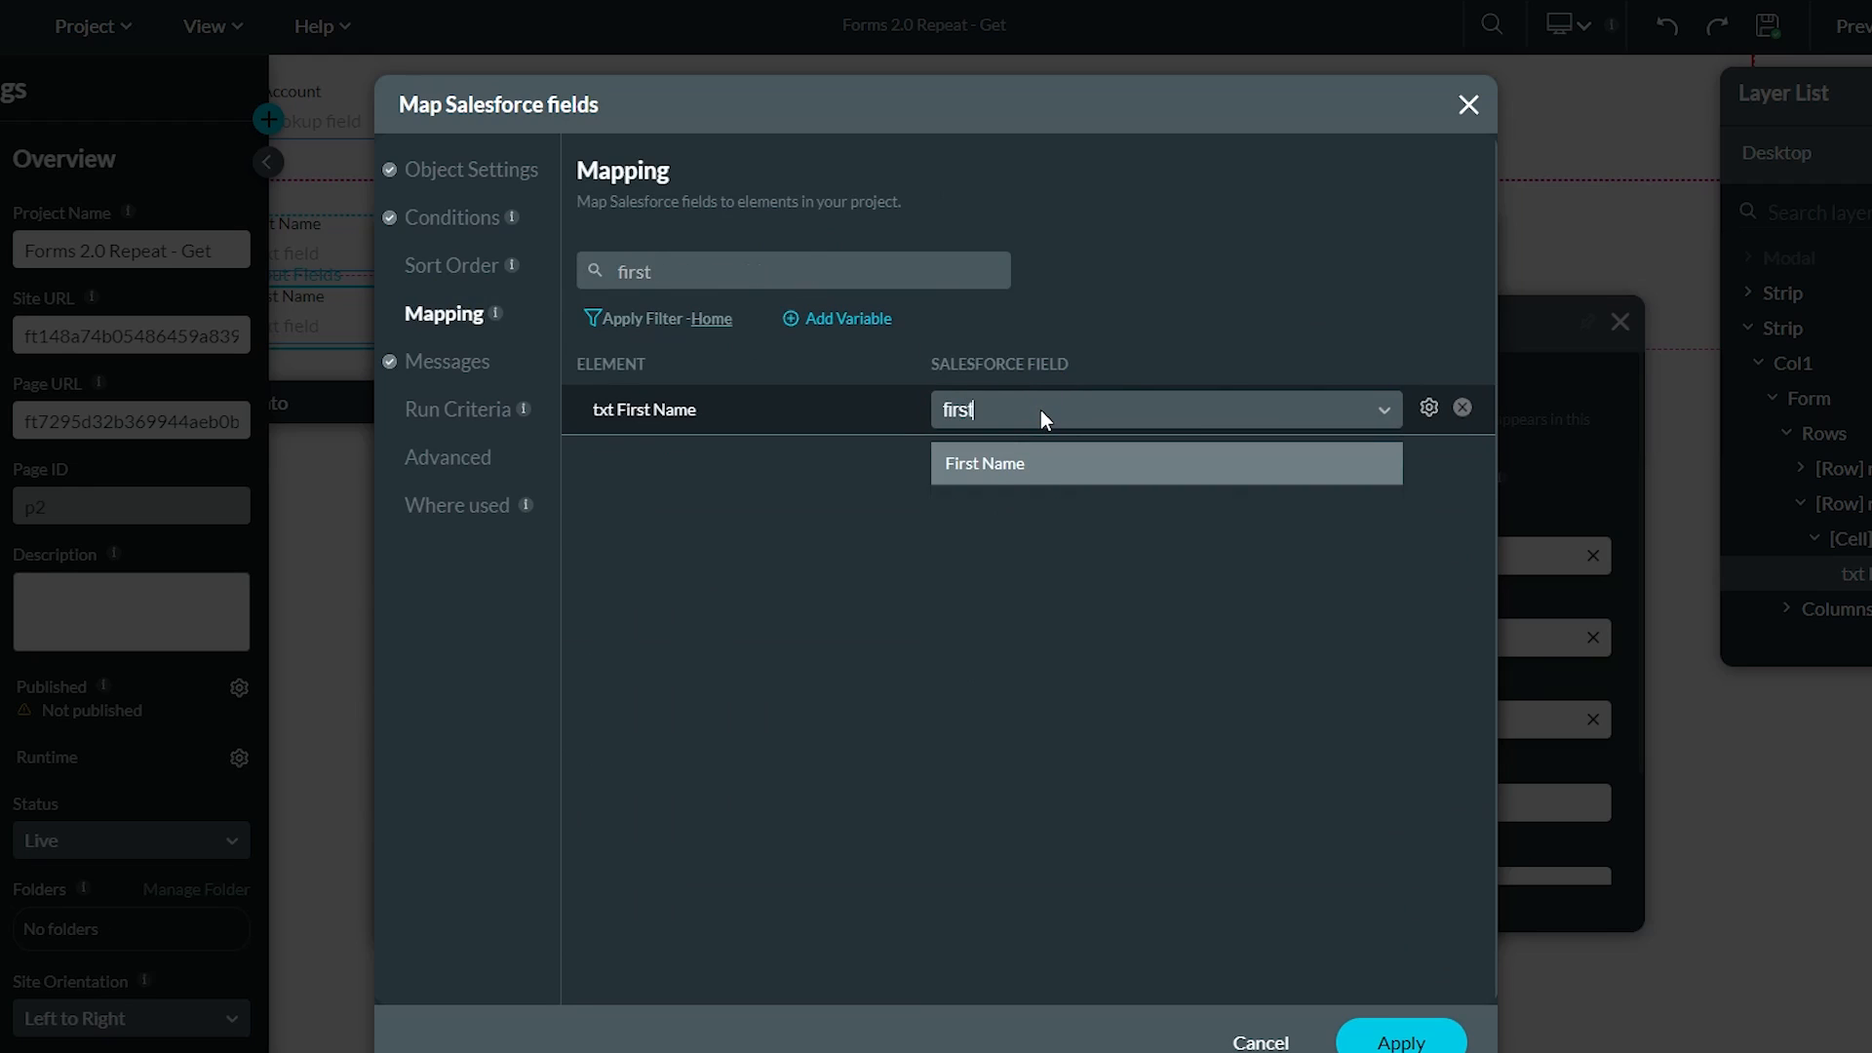
pyautogui.click(994, 470)
# Map the txt Last Name element to the Salesforce field Last Name.
pyautogui.moveTo(673, 275); pyautogui.dragTo(609, 285)
pyautogui.write('last')
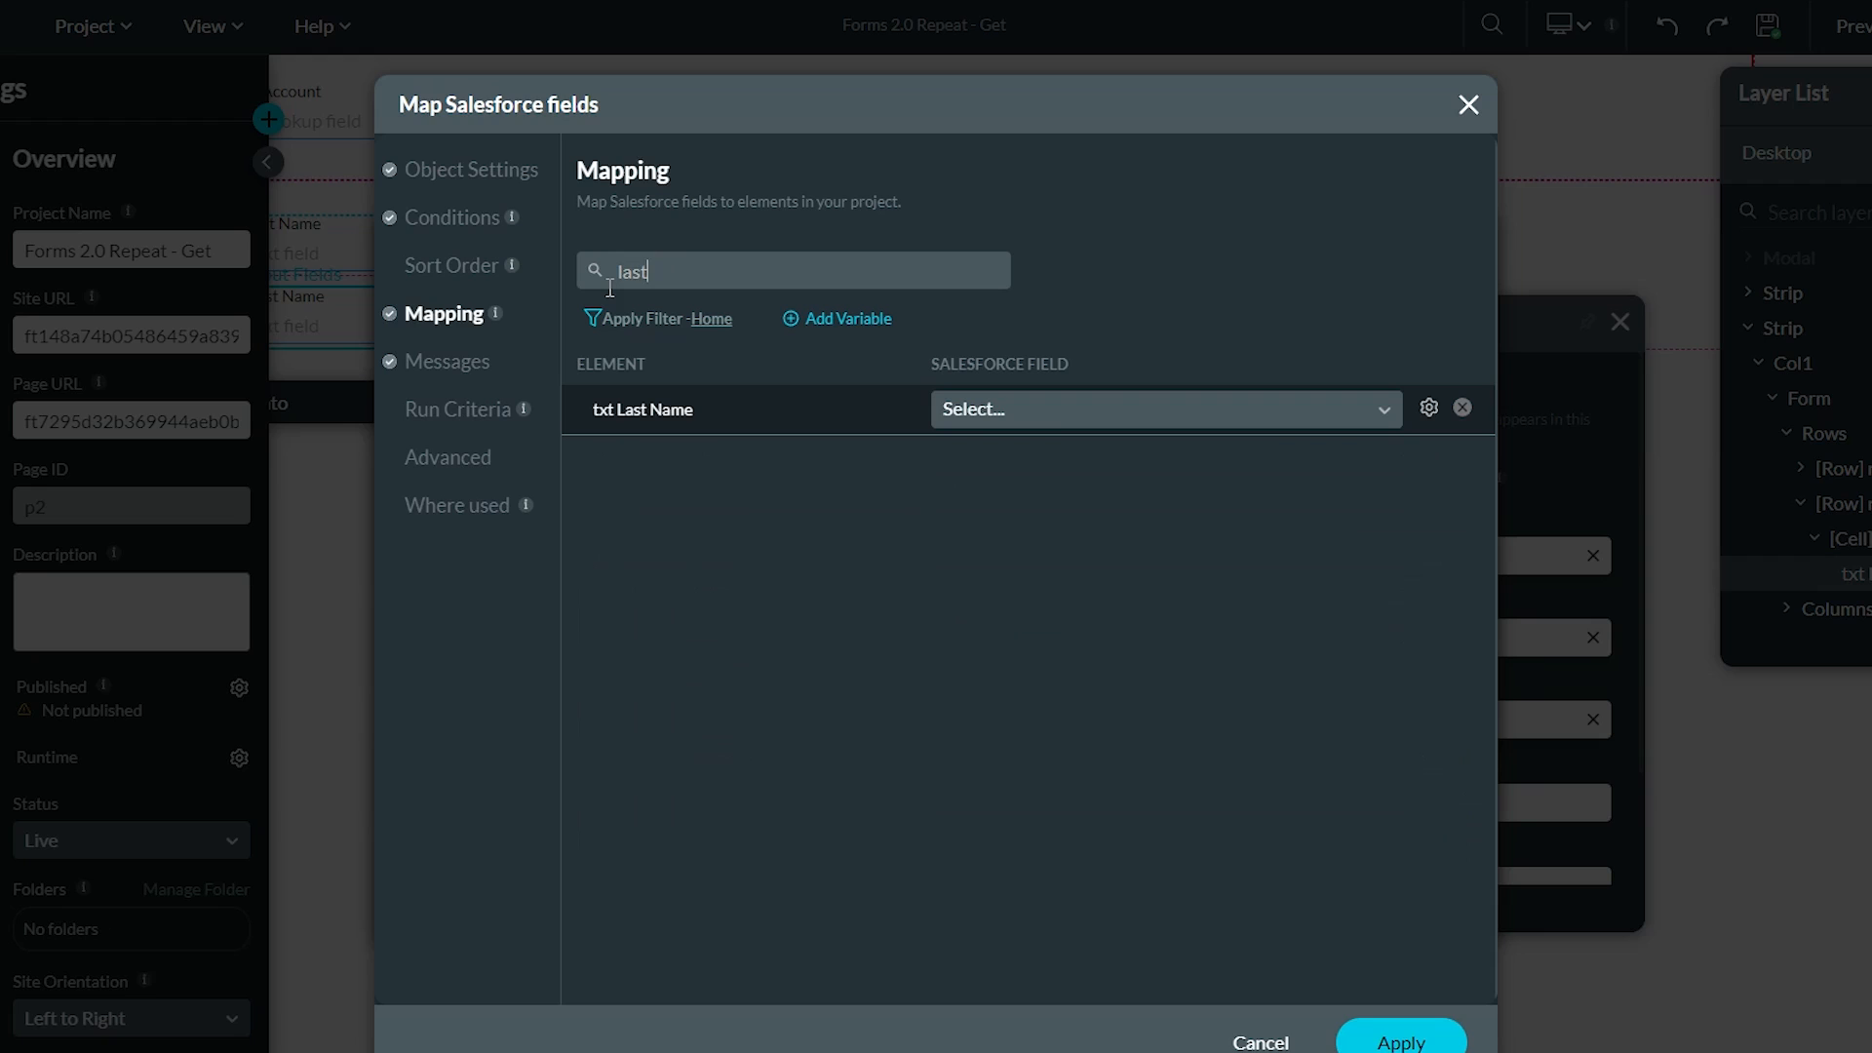
pyautogui.click(1087, 409)
pyautogui.write('last')
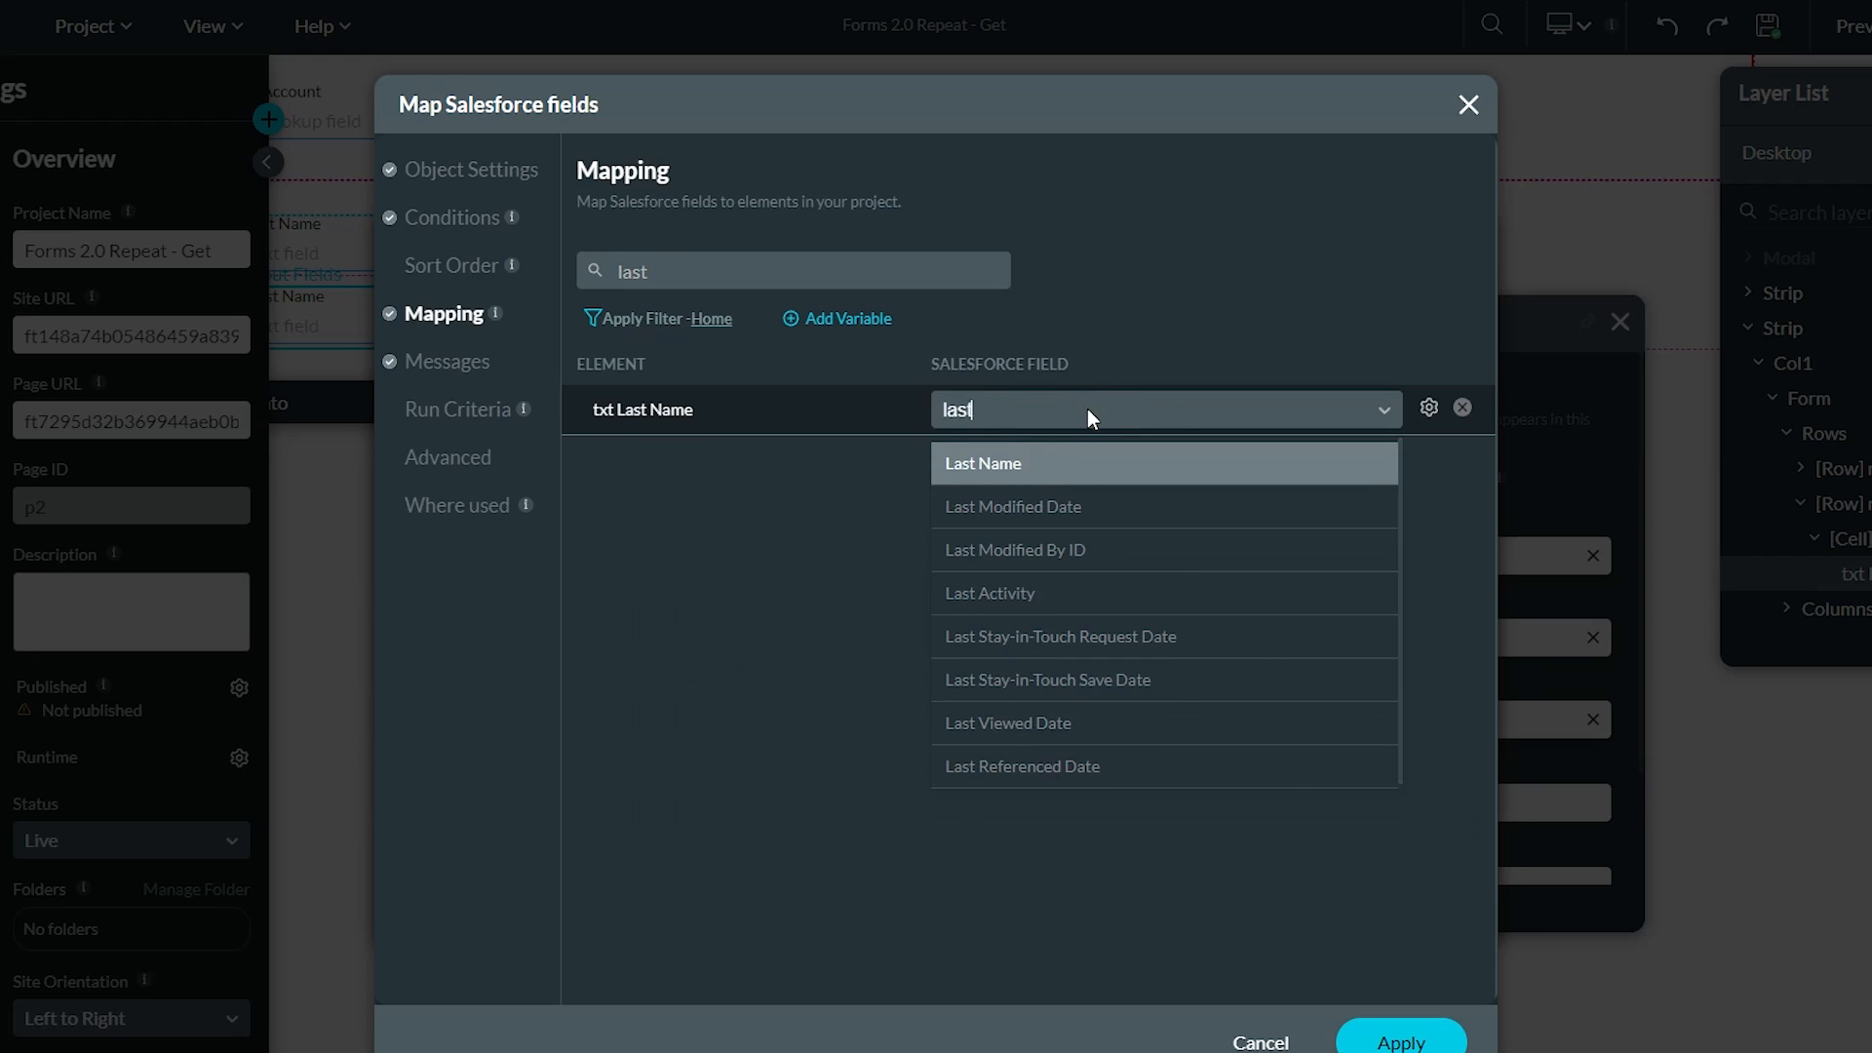
pyautogui.click(1027, 468)
# Apply the Contact integration, close the integration and text settings windows, and save the project.
pyautogui.click(1413, 1041)
pyautogui.click(1404, 912)
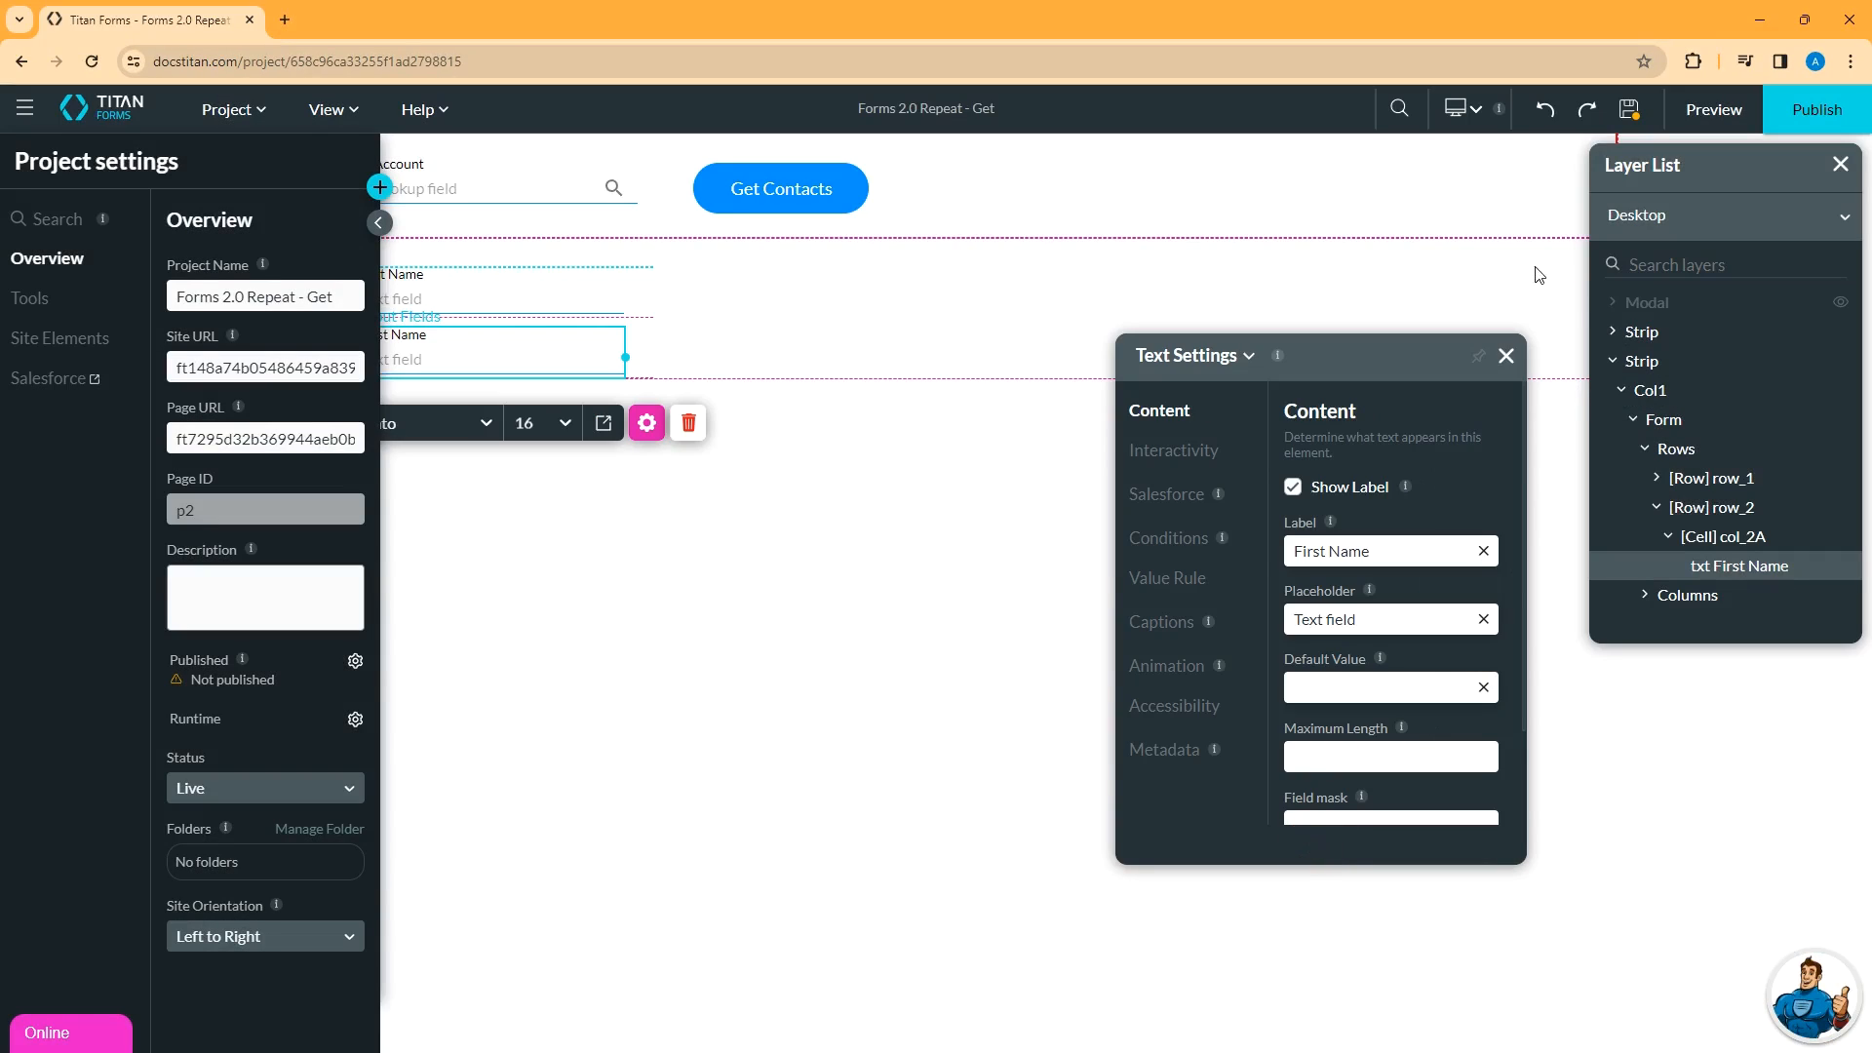
pyautogui.click(1505, 358)
pyautogui.click(1629, 109)
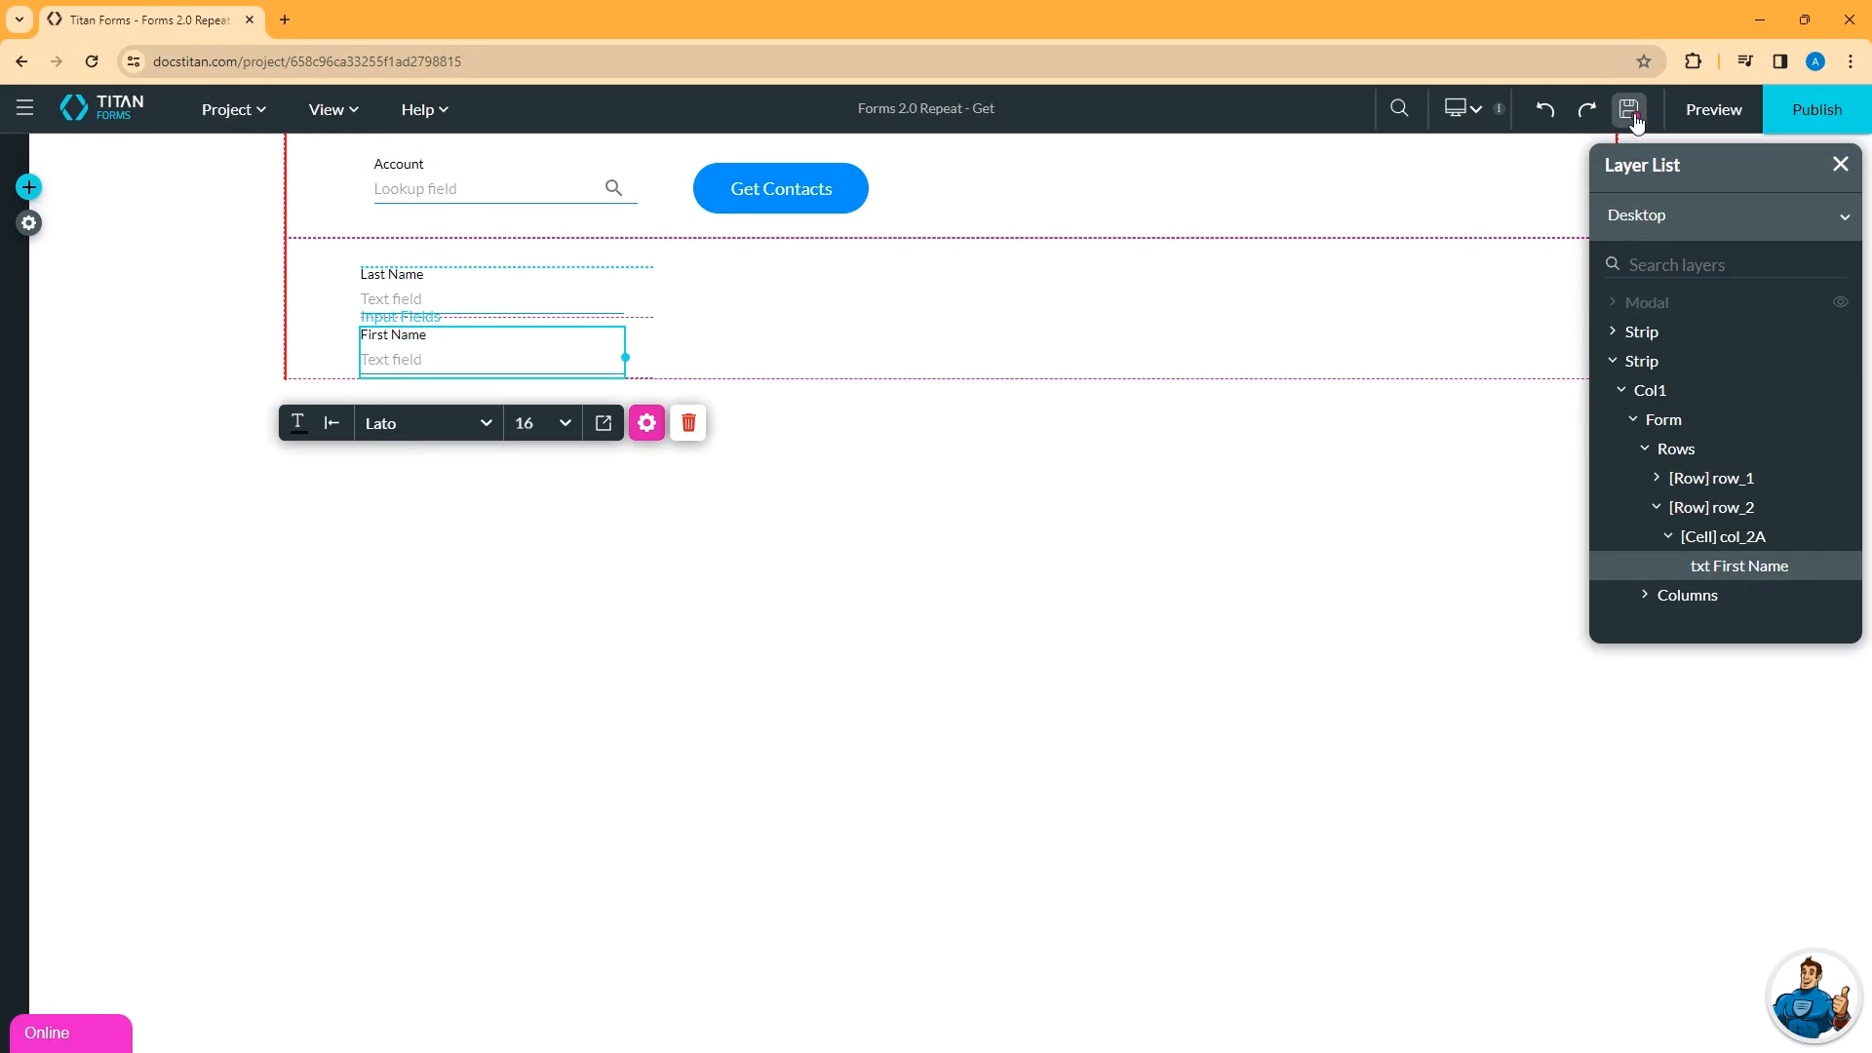
# Add a Salesforce Action node that runs #2 Contact (get) after Start in the Get Contacts button's on-click flow.
pyautogui.click(795, 194)
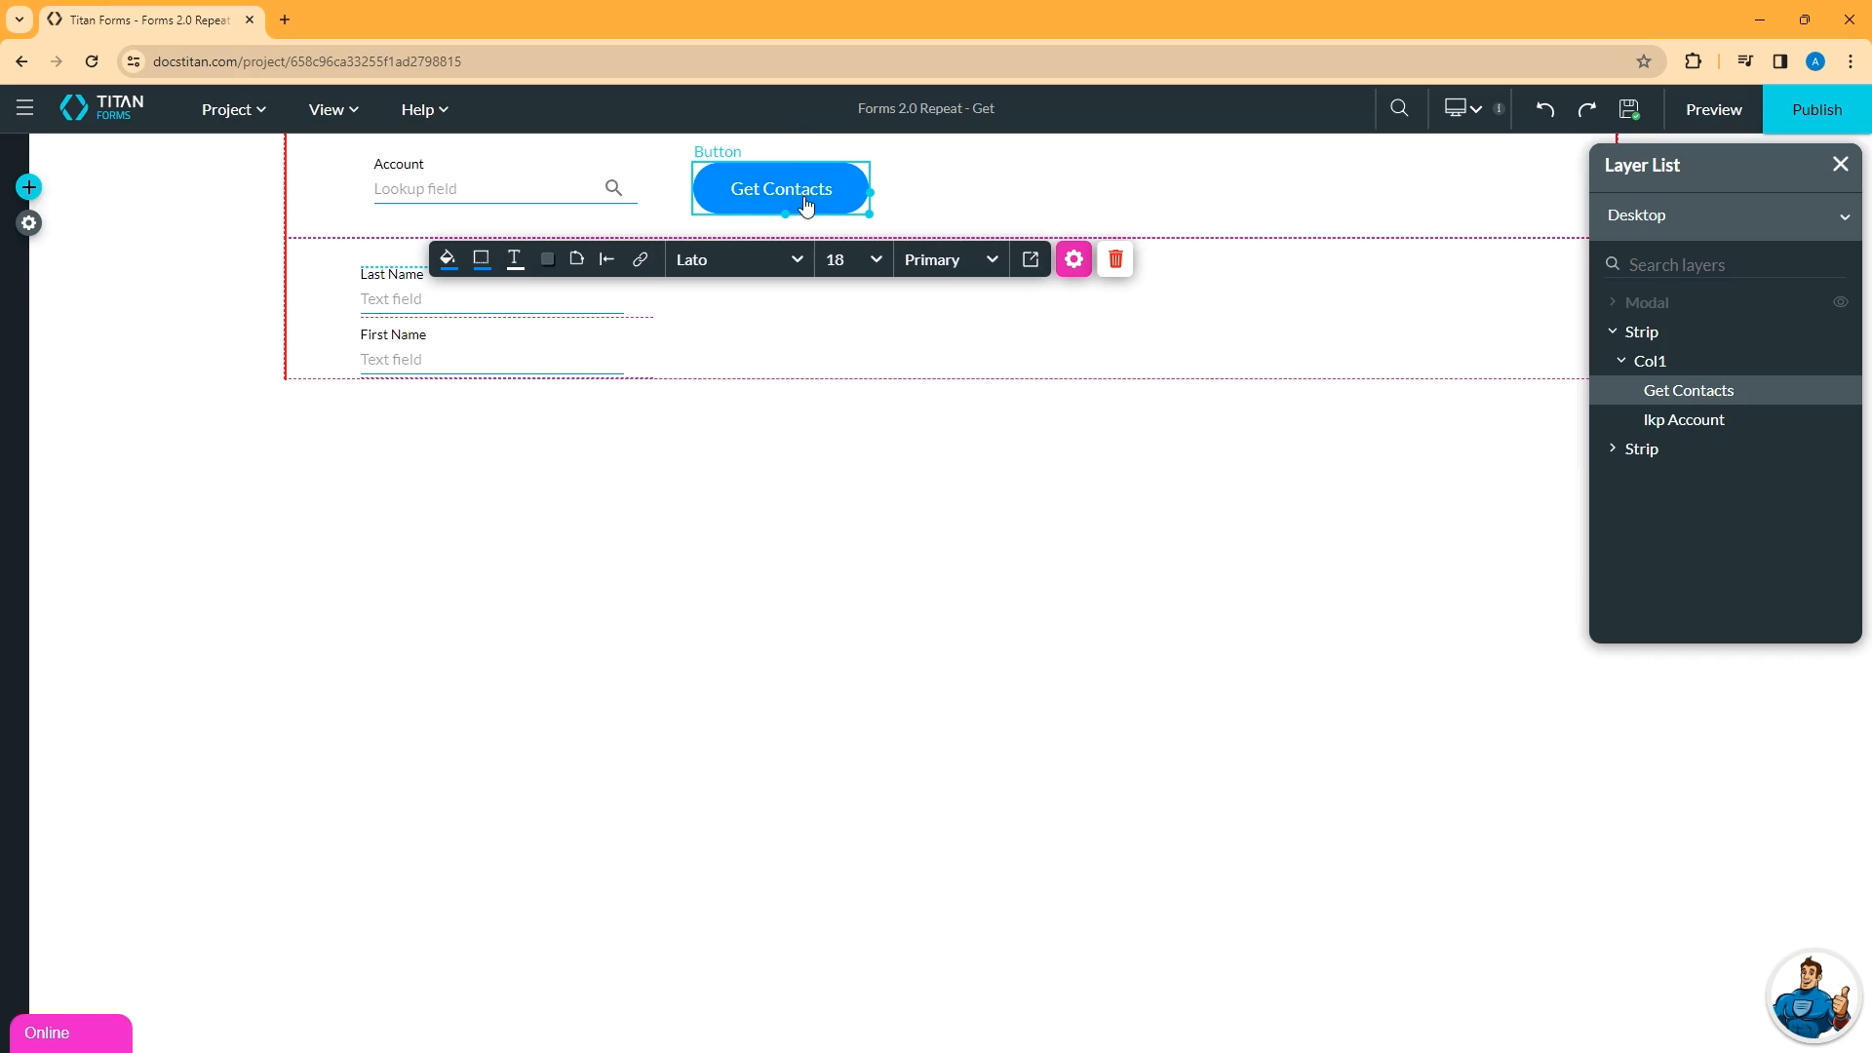
pyautogui.click(641, 259)
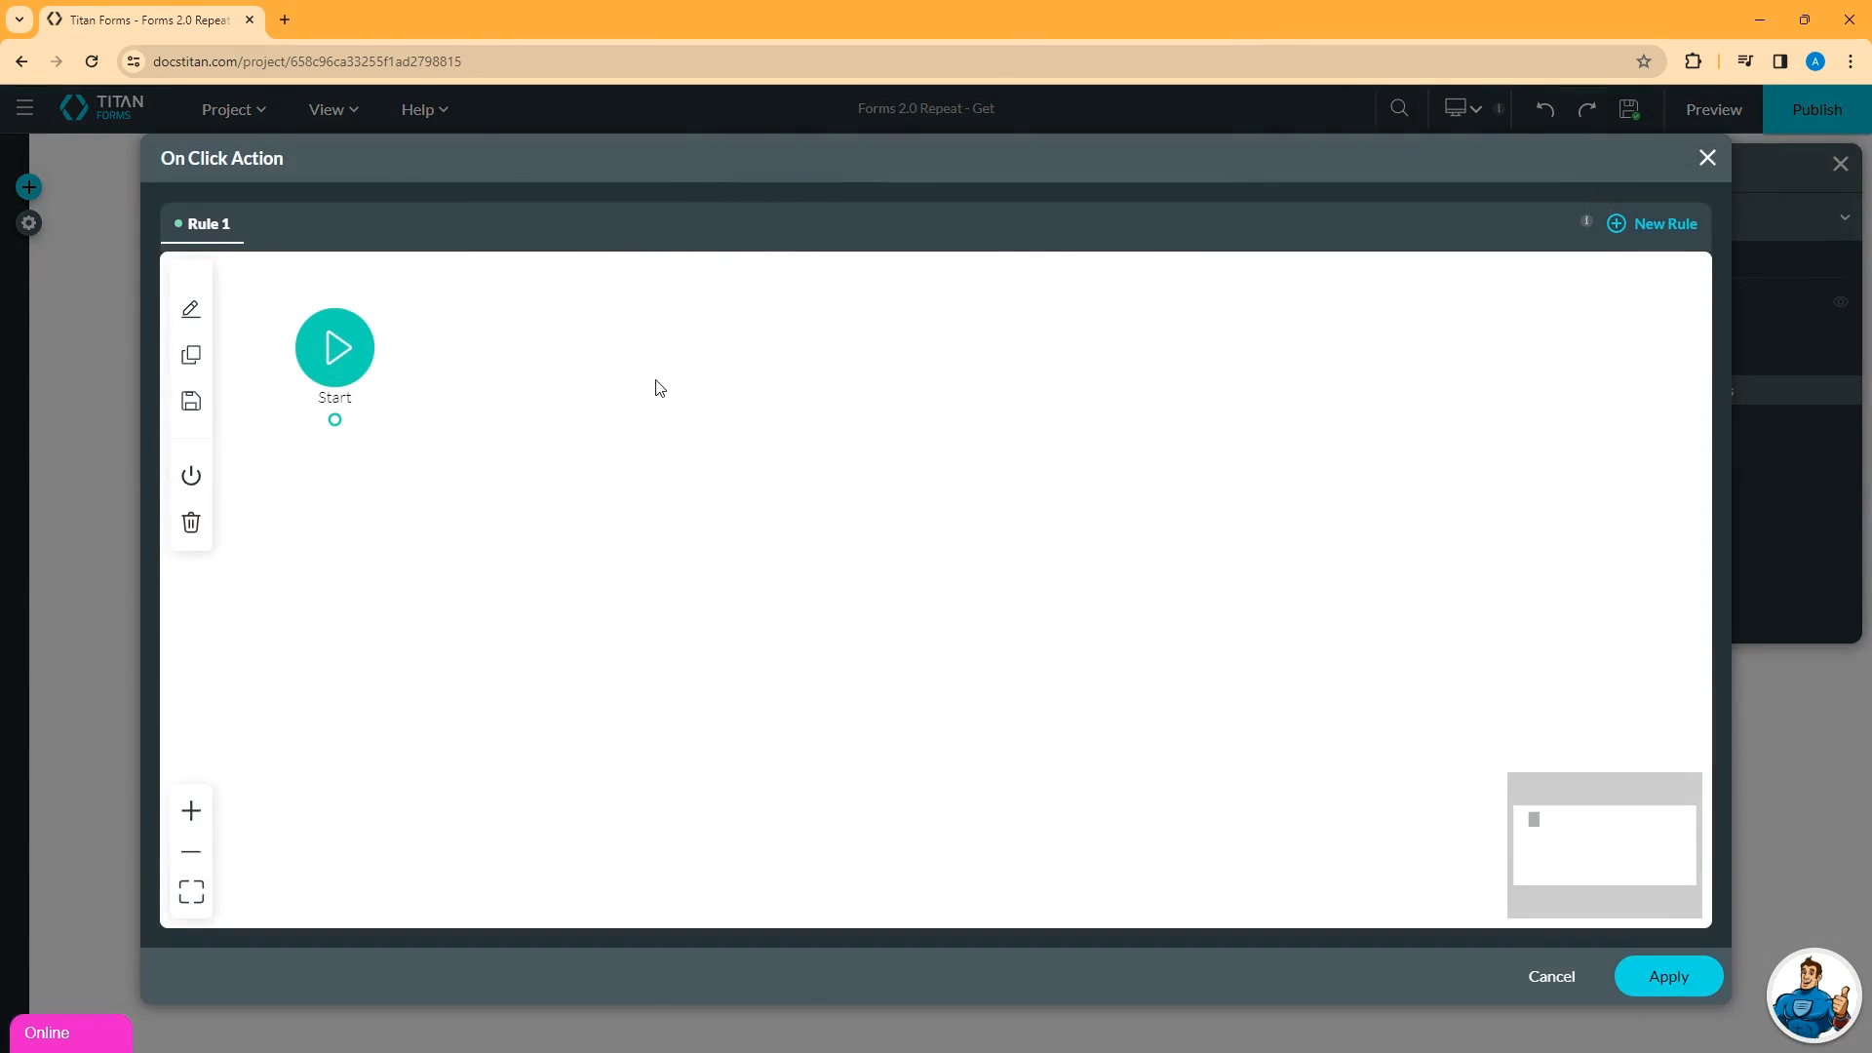
pyautogui.click(351, 424)
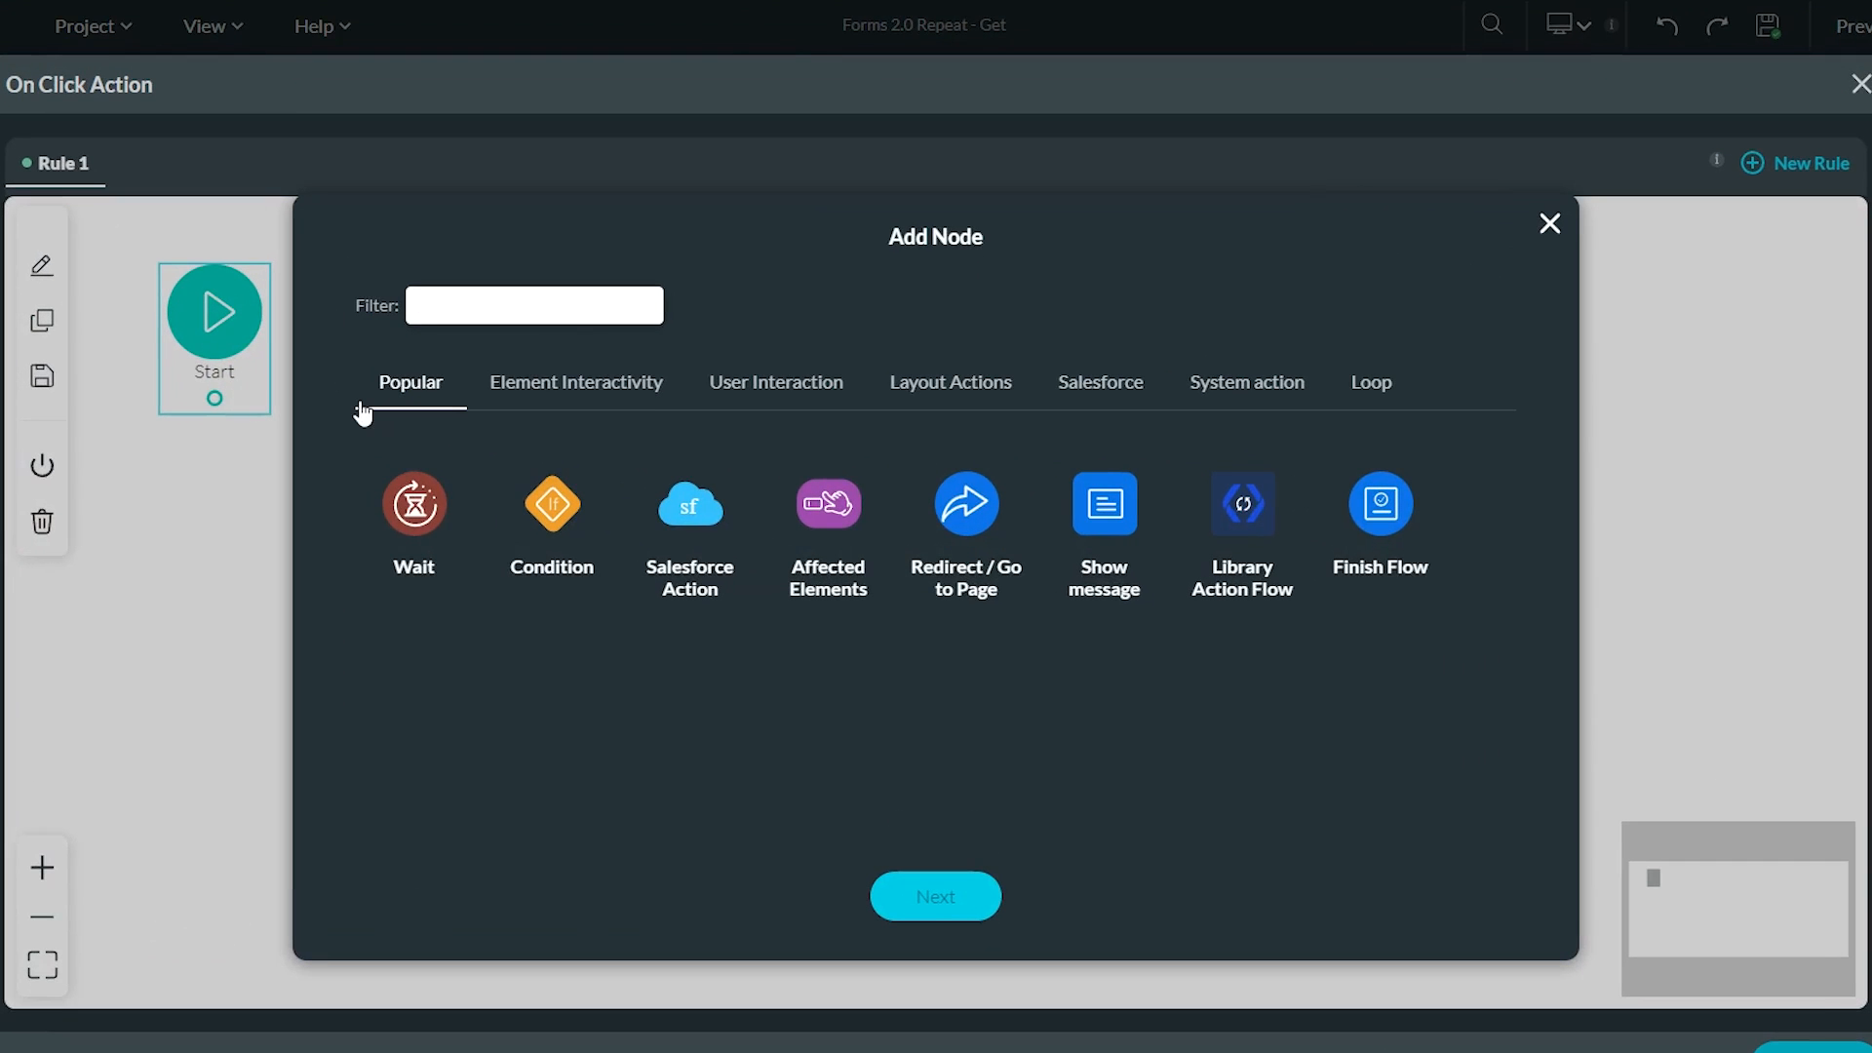
pyautogui.write('sale')
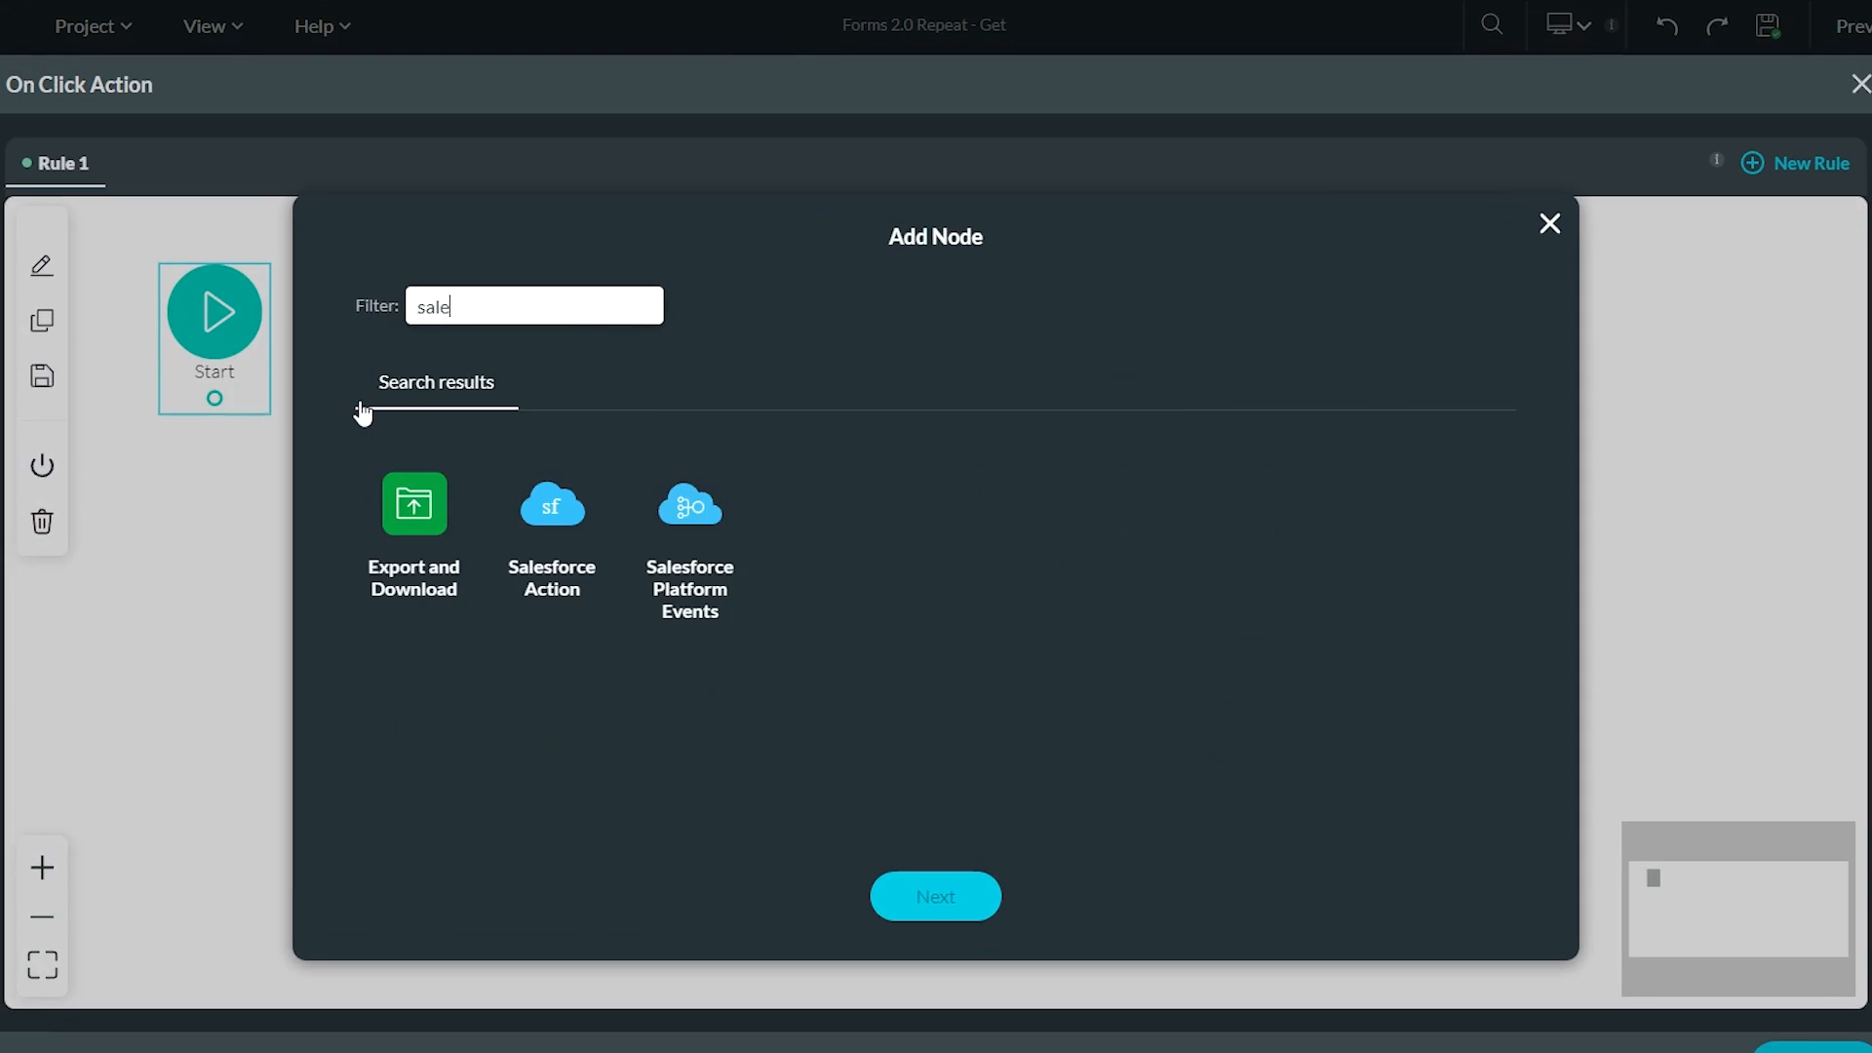
pyautogui.click(569, 527)
pyautogui.click(936, 896)
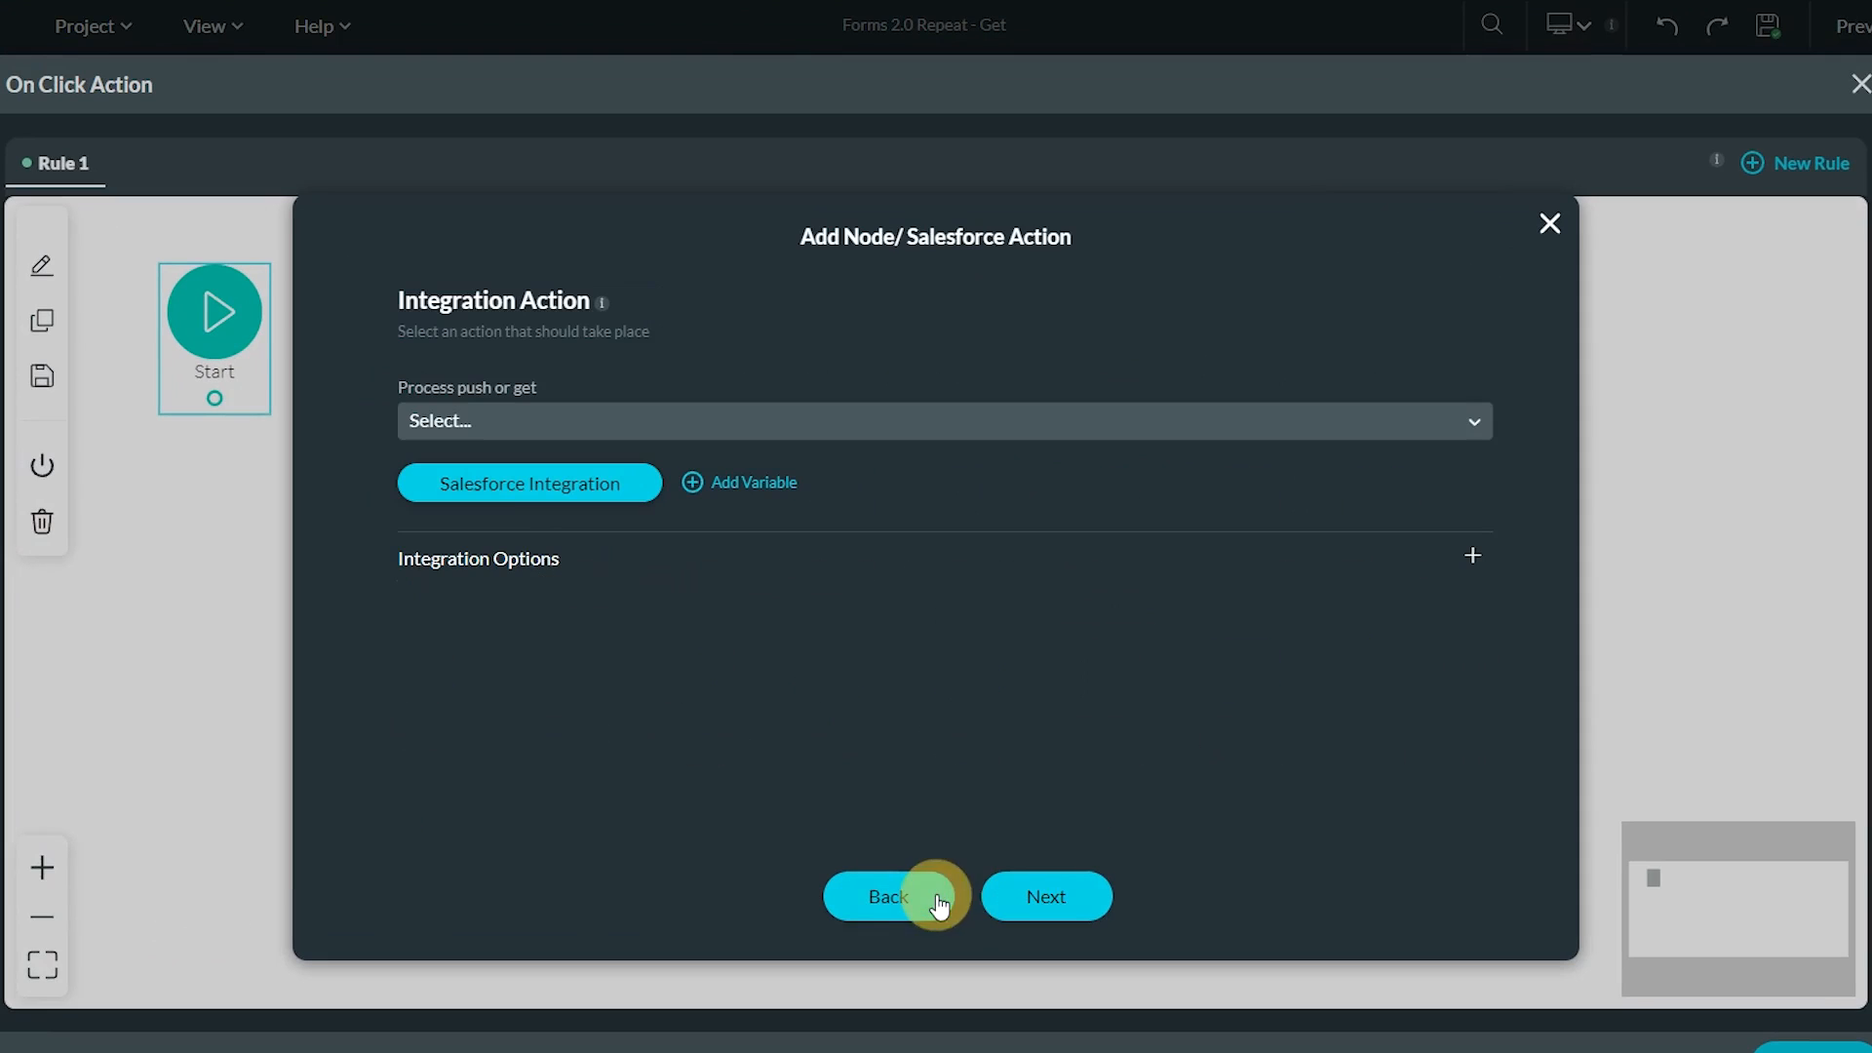
pyautogui.click(698, 429)
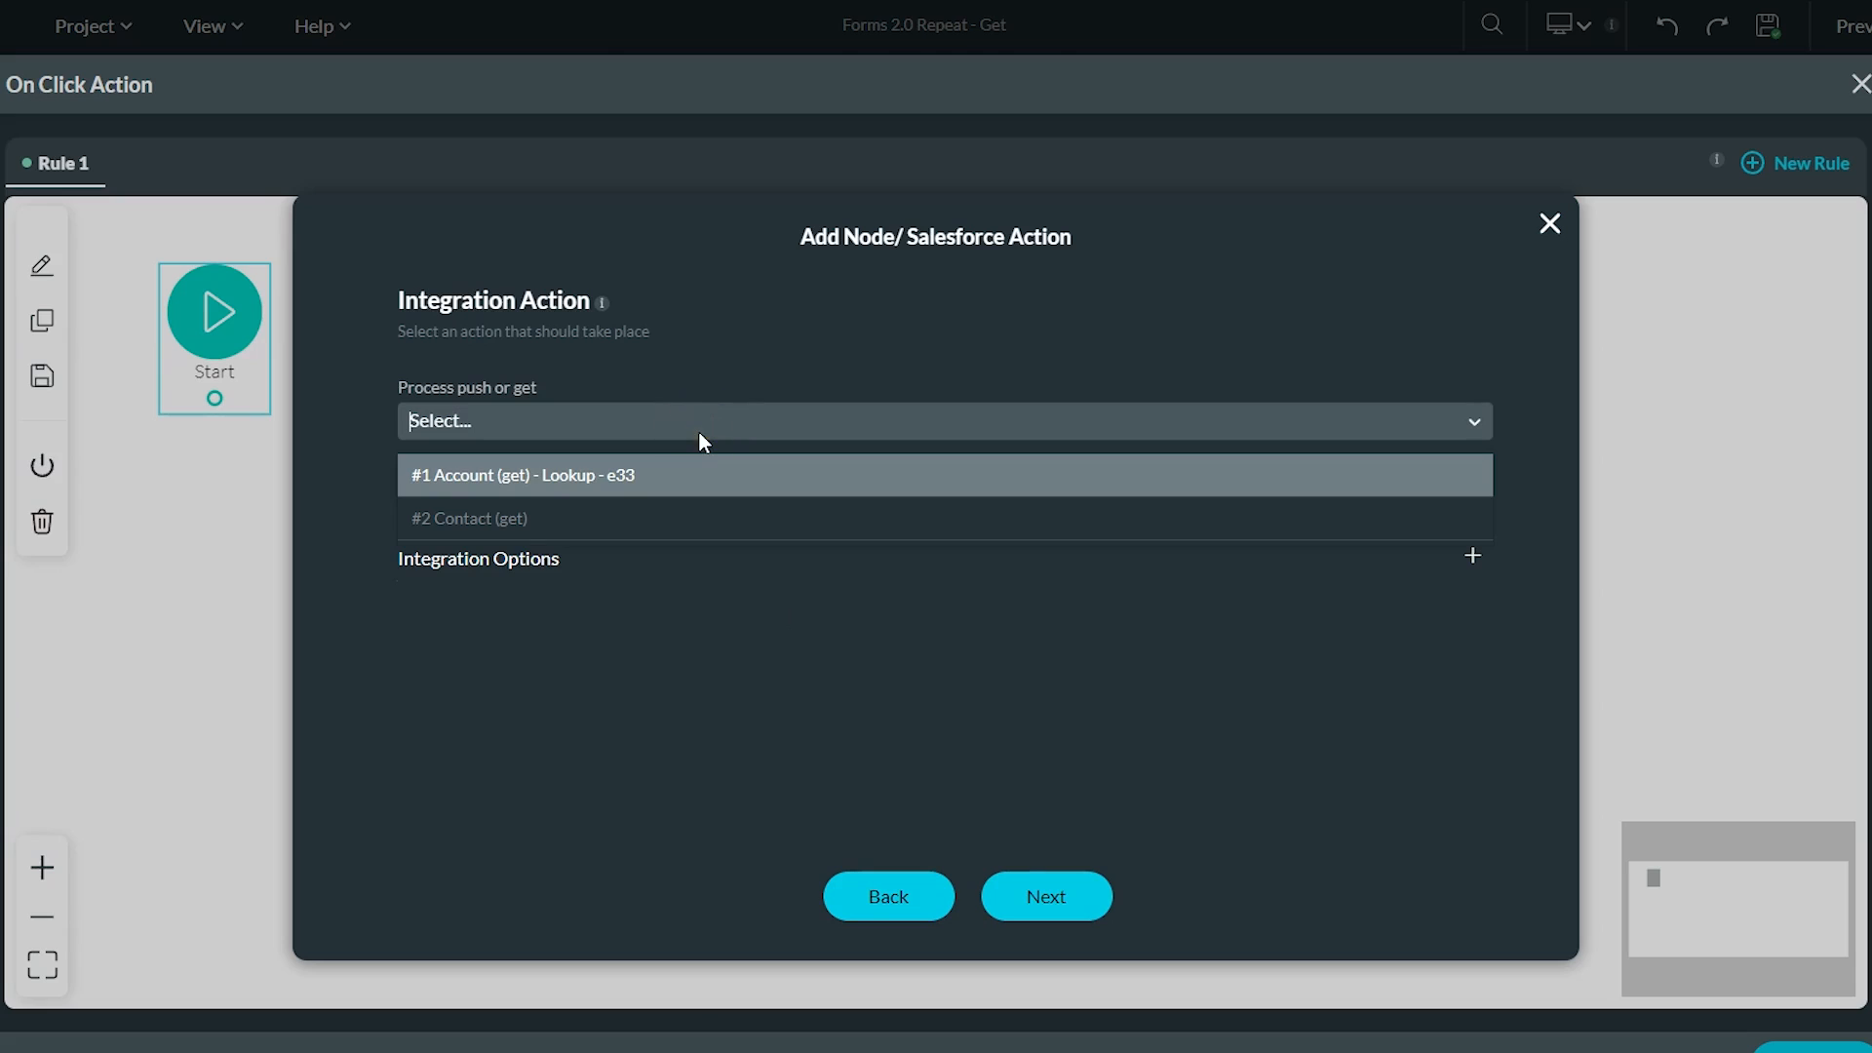
pyautogui.click(532, 519)
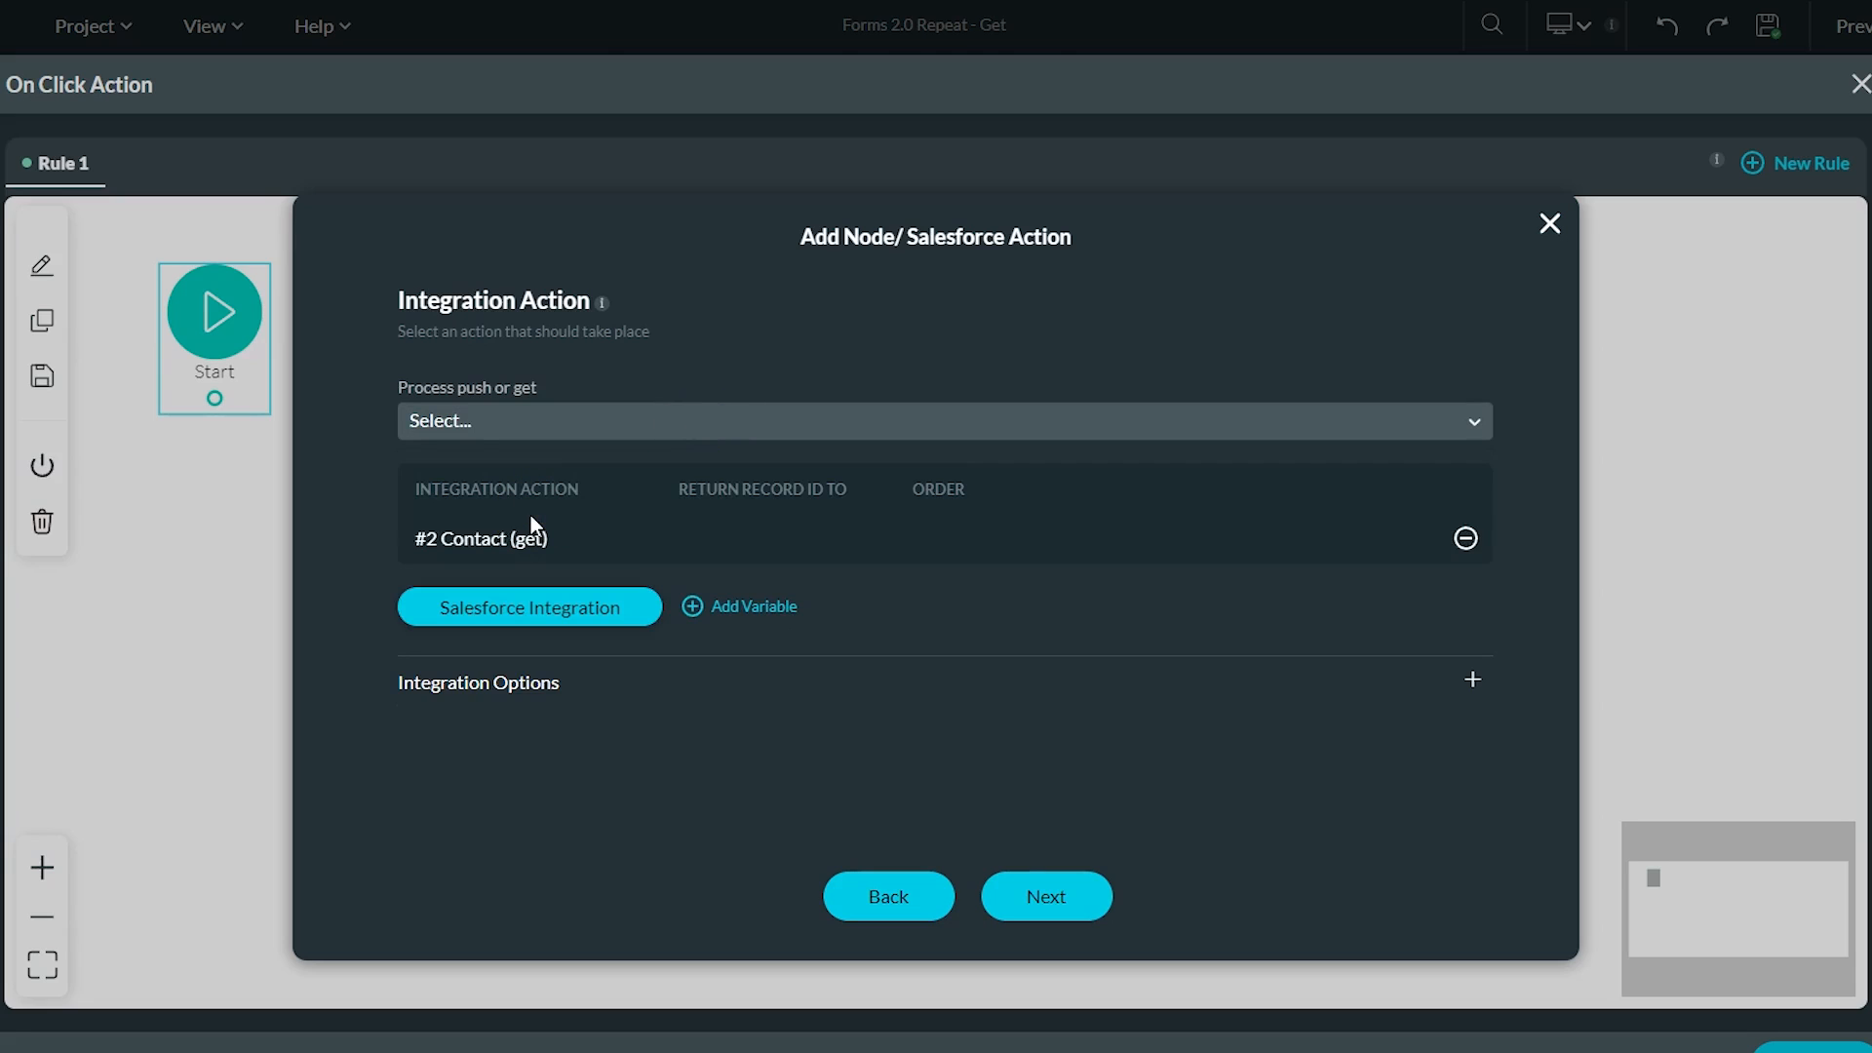
# Tag the node "get related contacts", insert it, apply the on-click action and save the project.
pyautogui.click(1024, 895)
pyautogui.click(556, 319)
pyautogui.write('get')
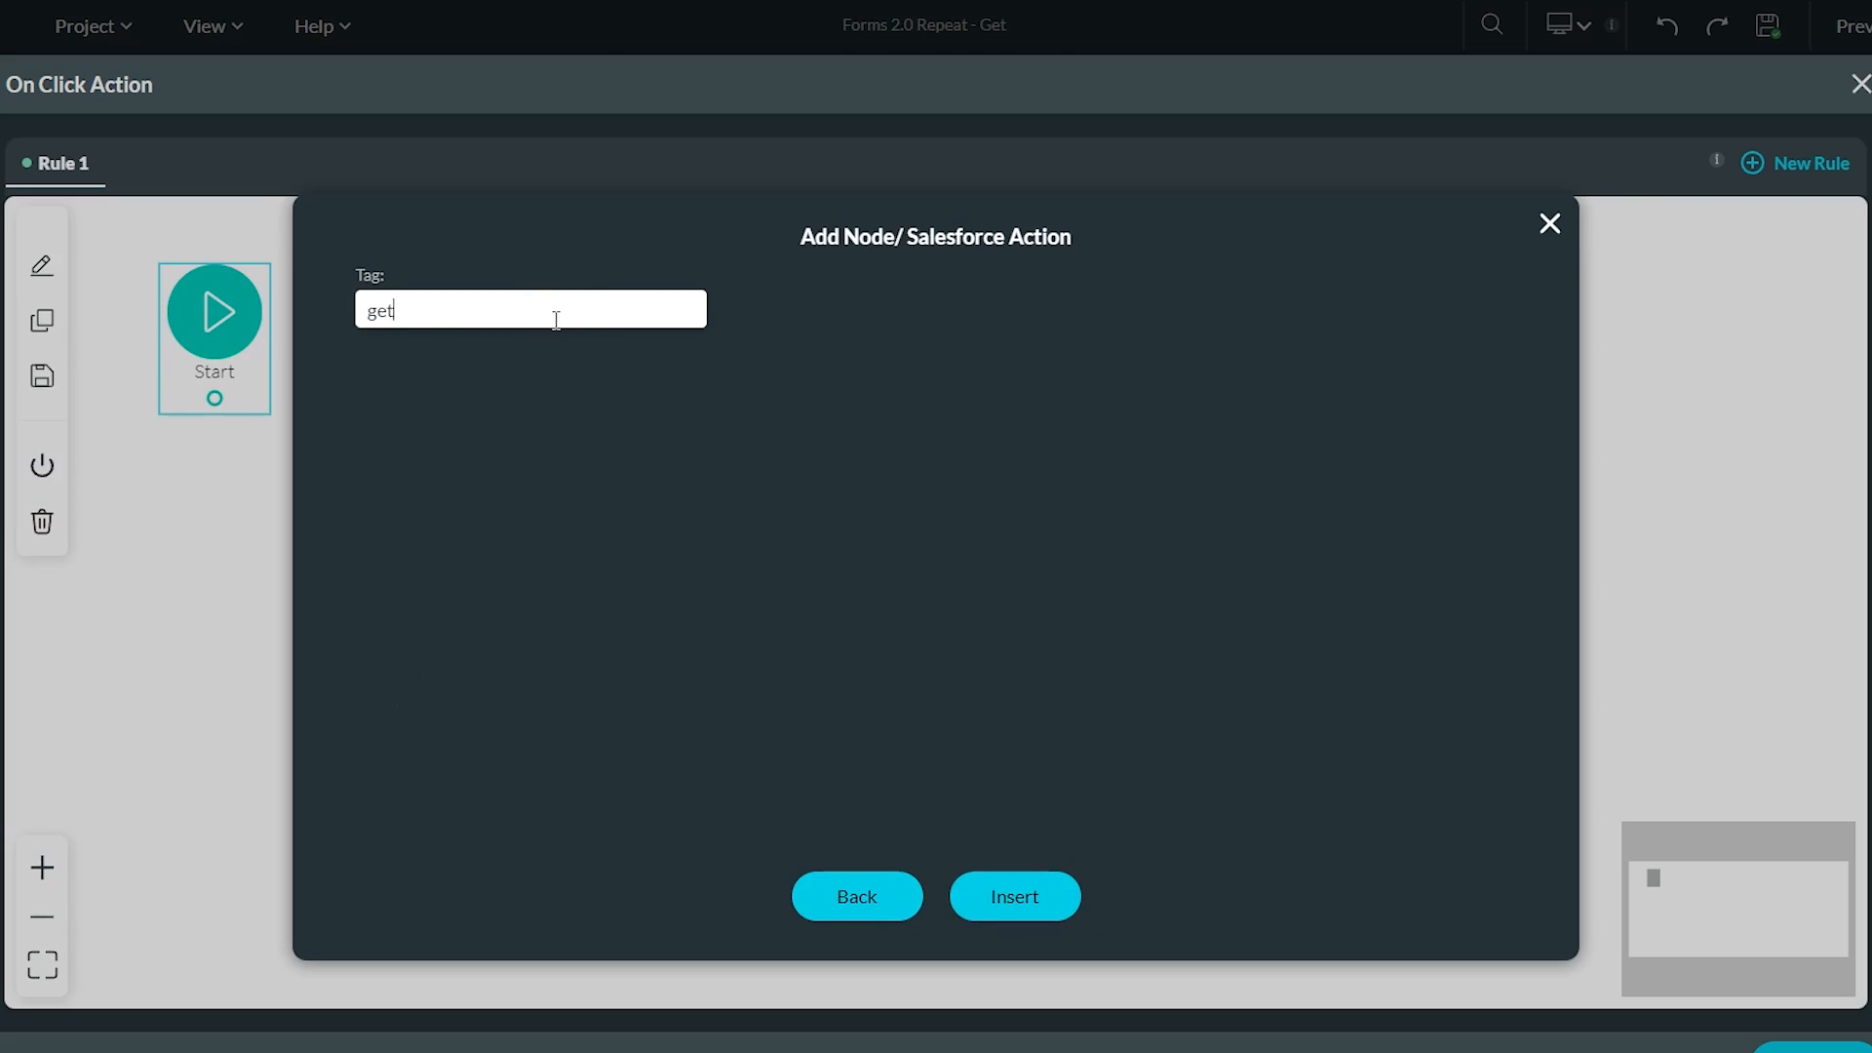
pyautogui.write(' related contacts')
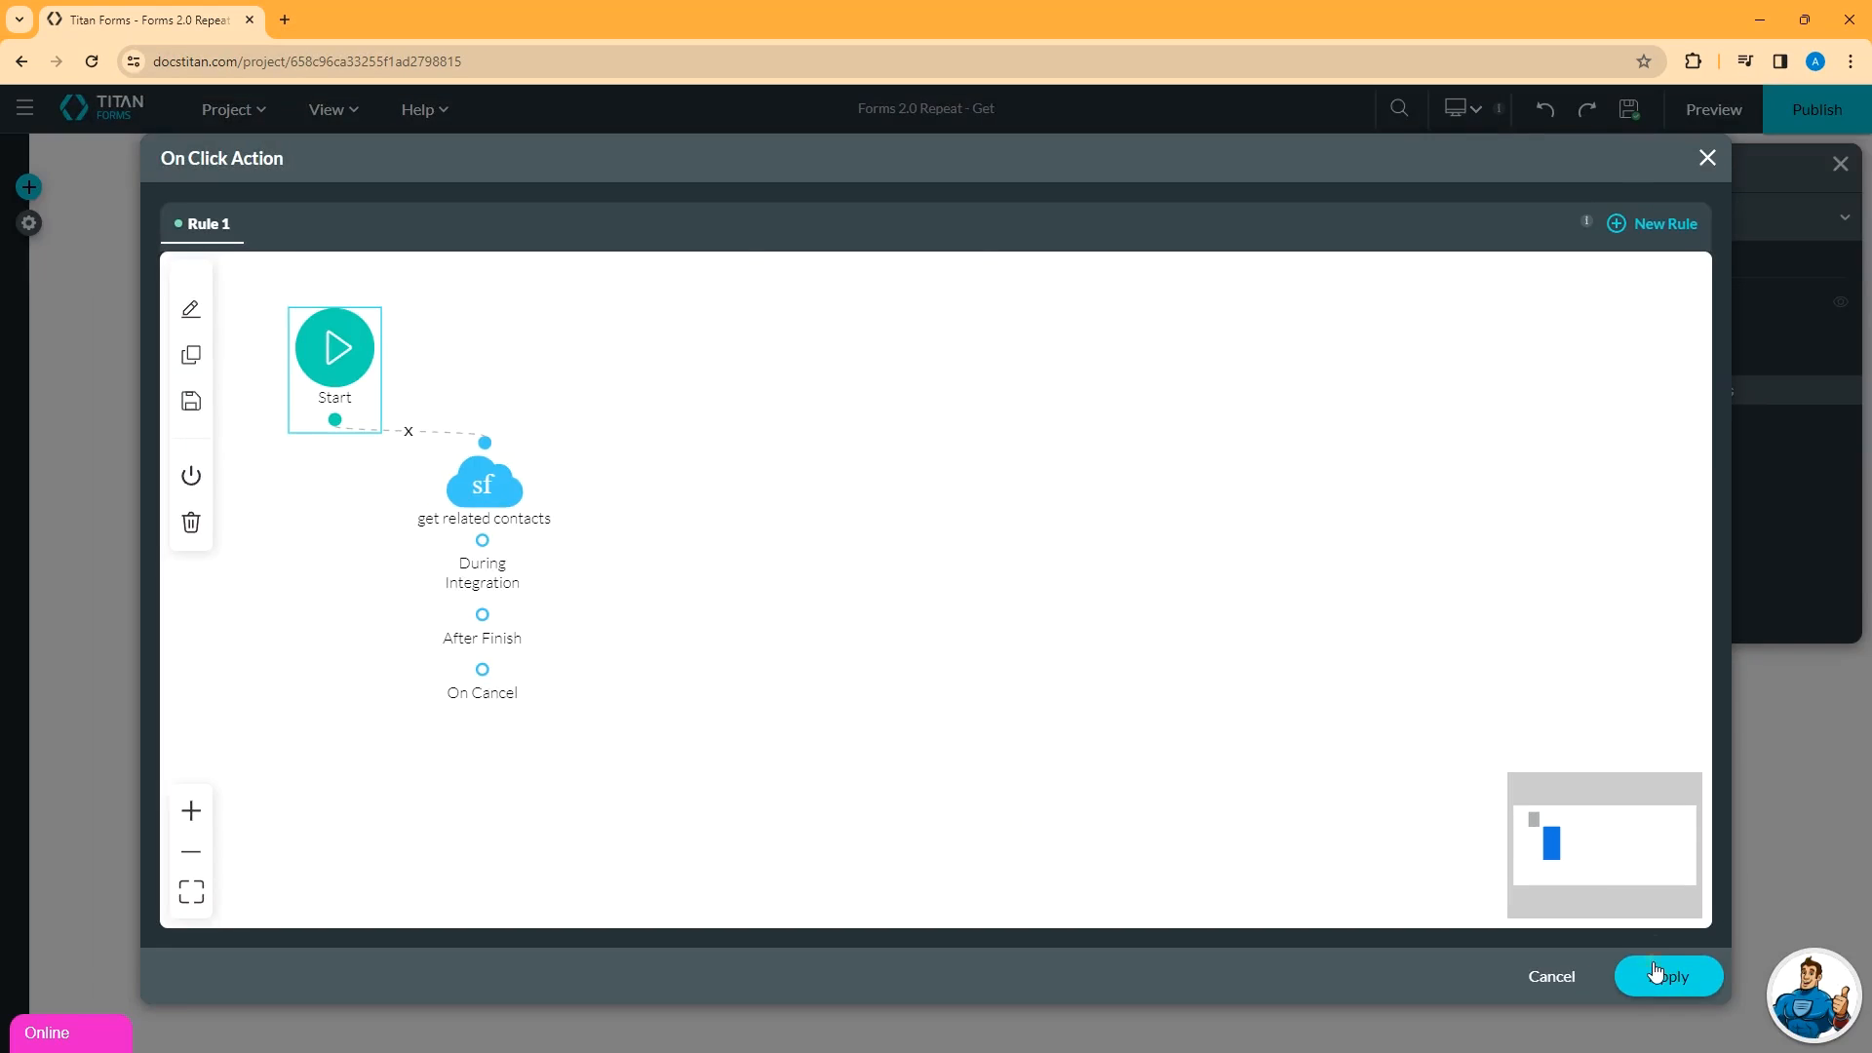
pyautogui.click(1659, 971)
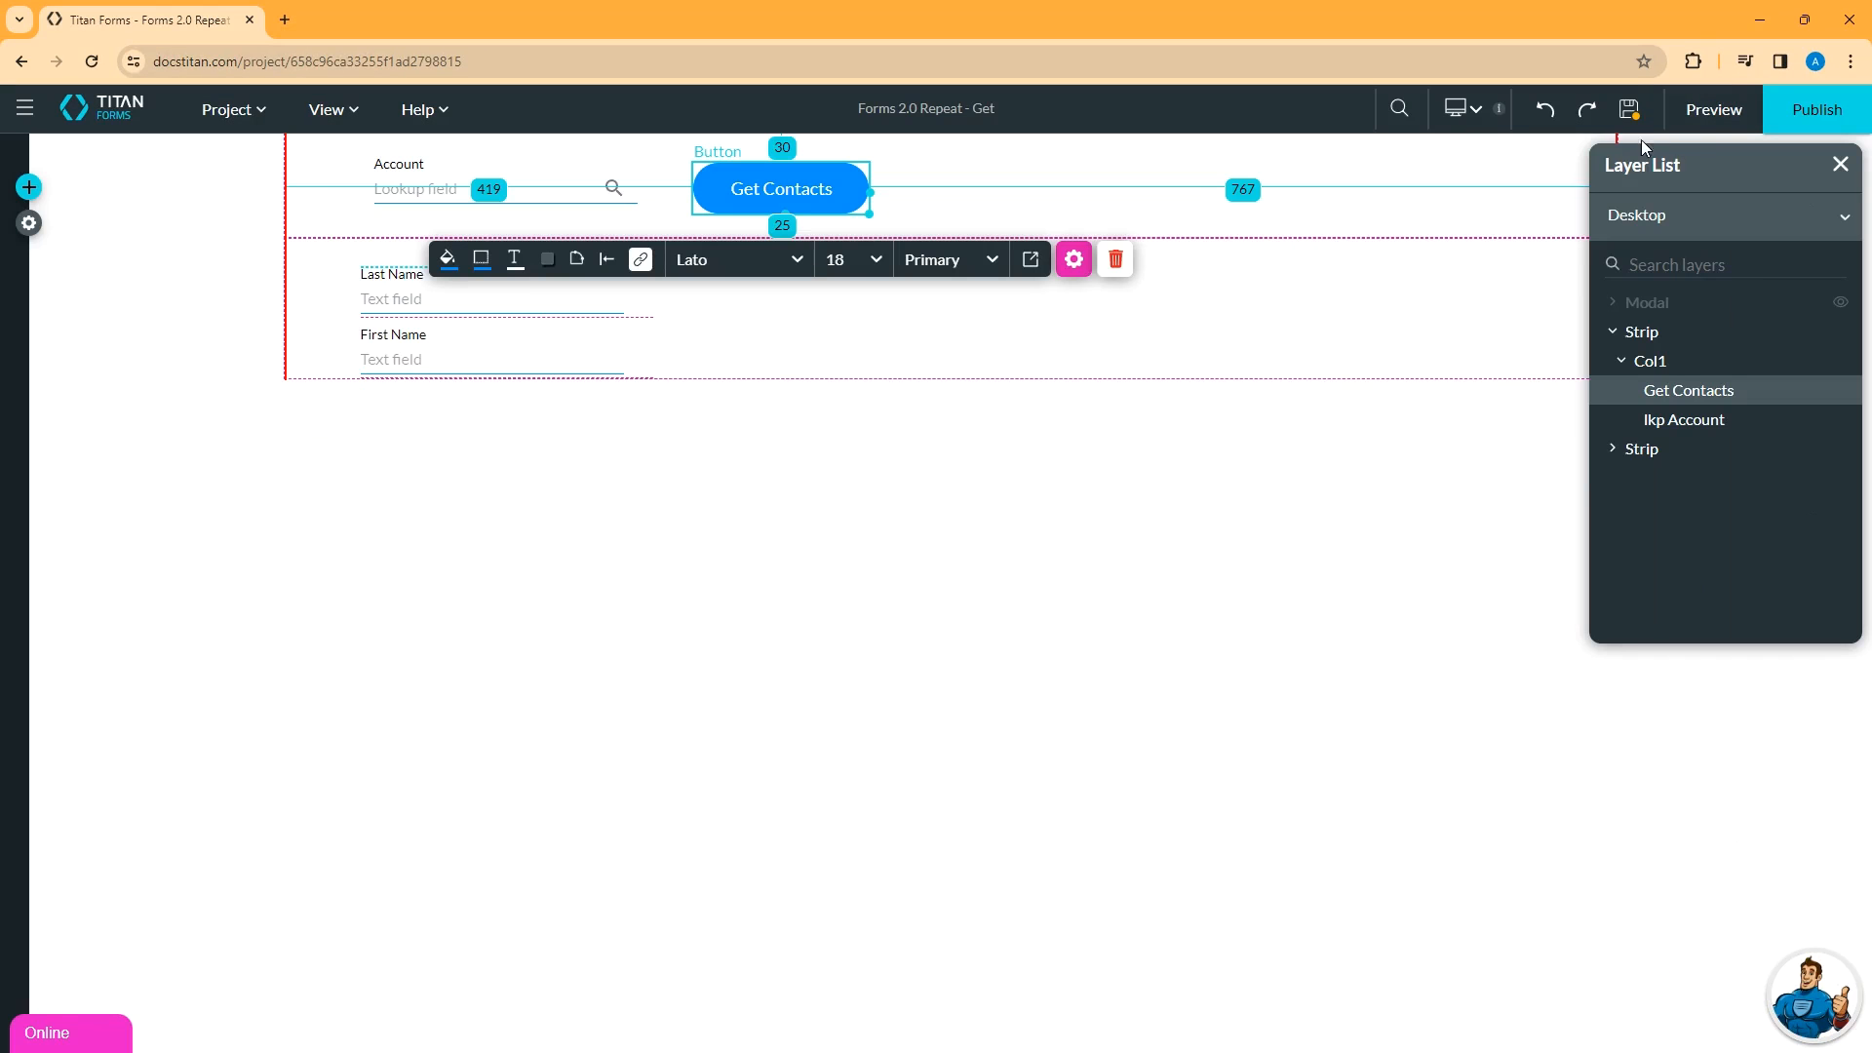
pyautogui.click(1627, 111)
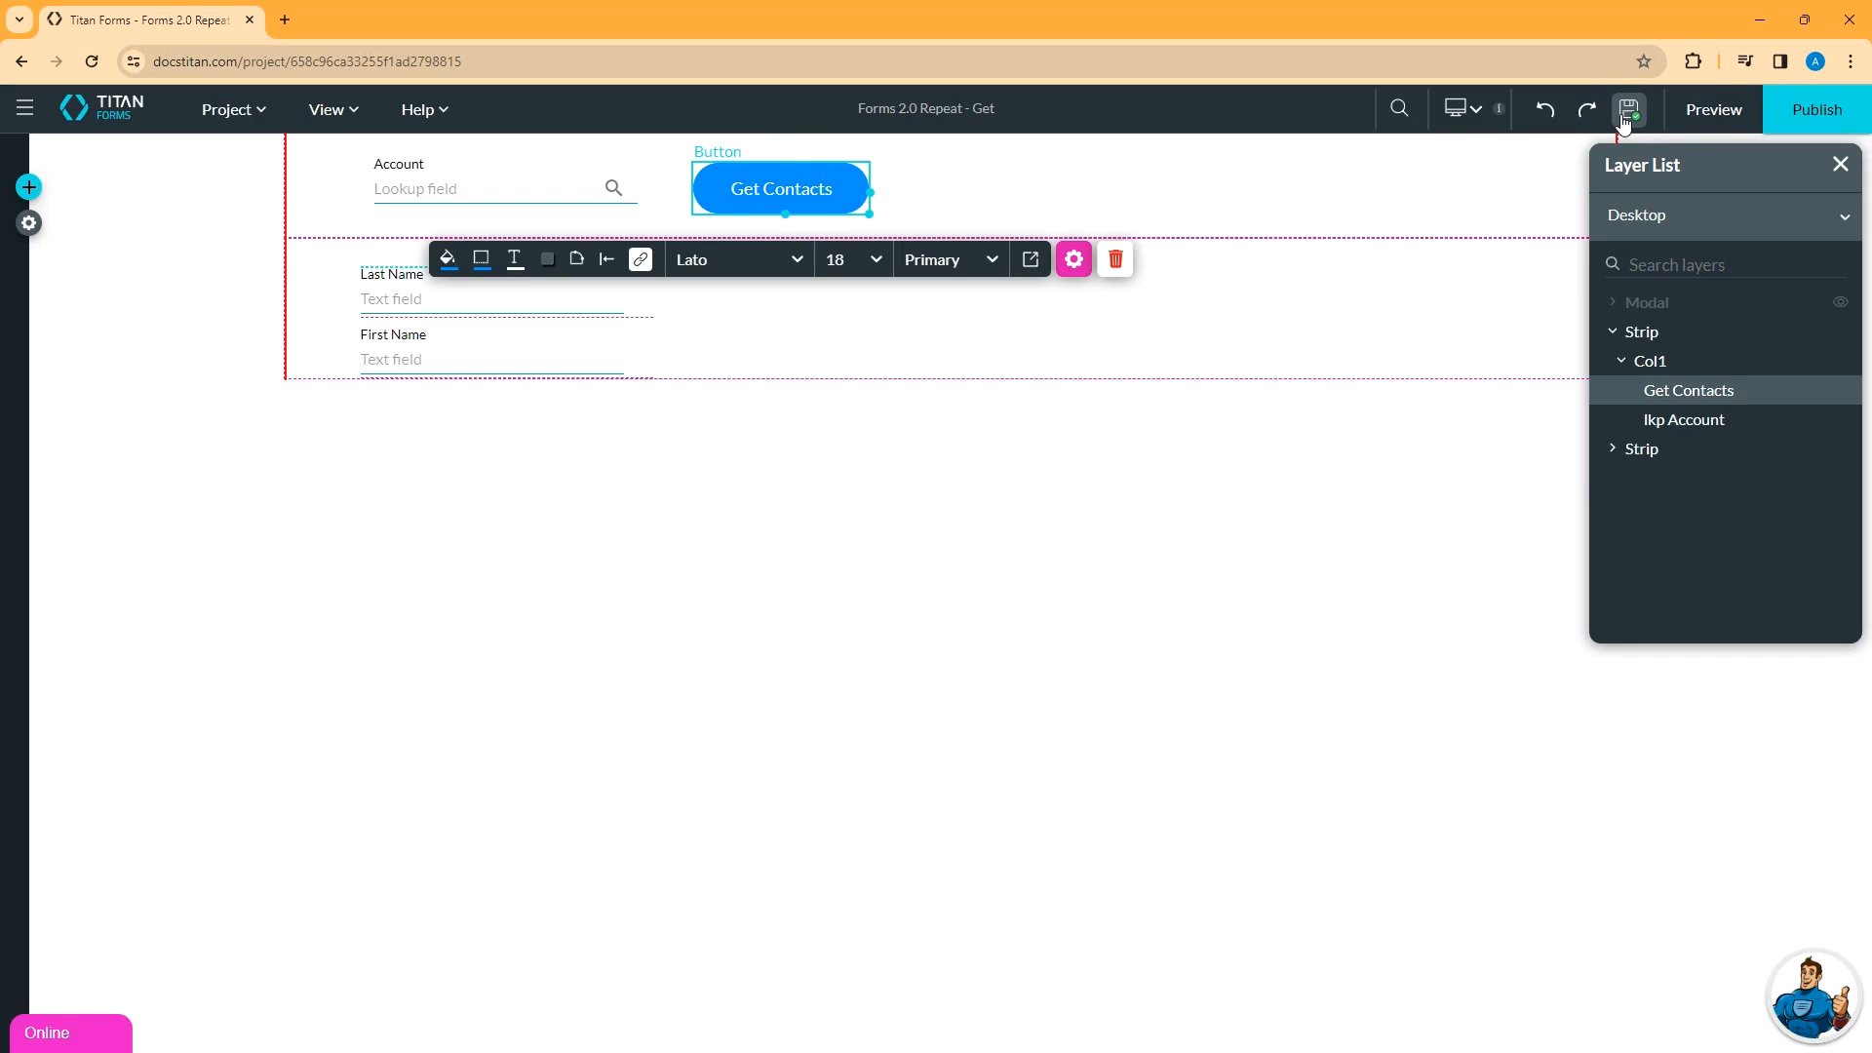
# Preview the form, find the account with "wayne", choose Wayneman Enterprises in the Account lookup, and get its contacts.
pyautogui.click(1716, 111)
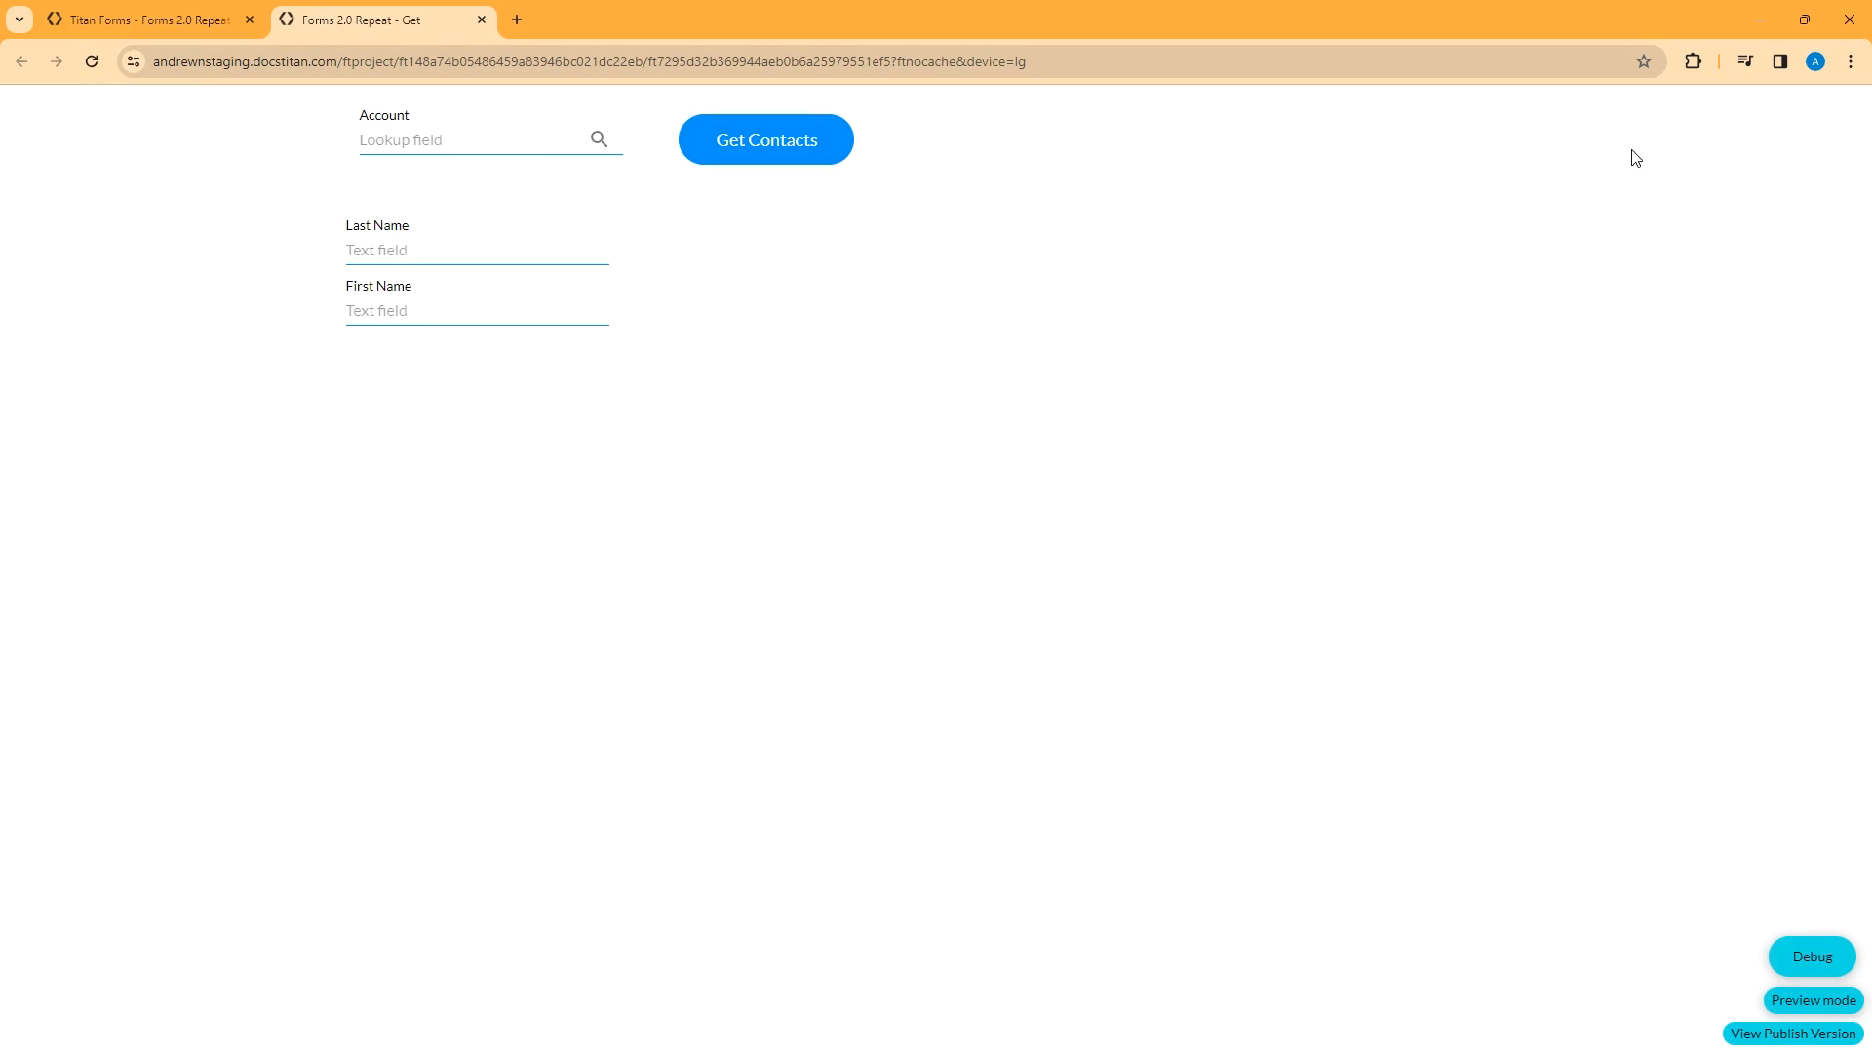
pyautogui.click(554, 145)
pyautogui.write('wayne')
pyautogui.click(599, 138)
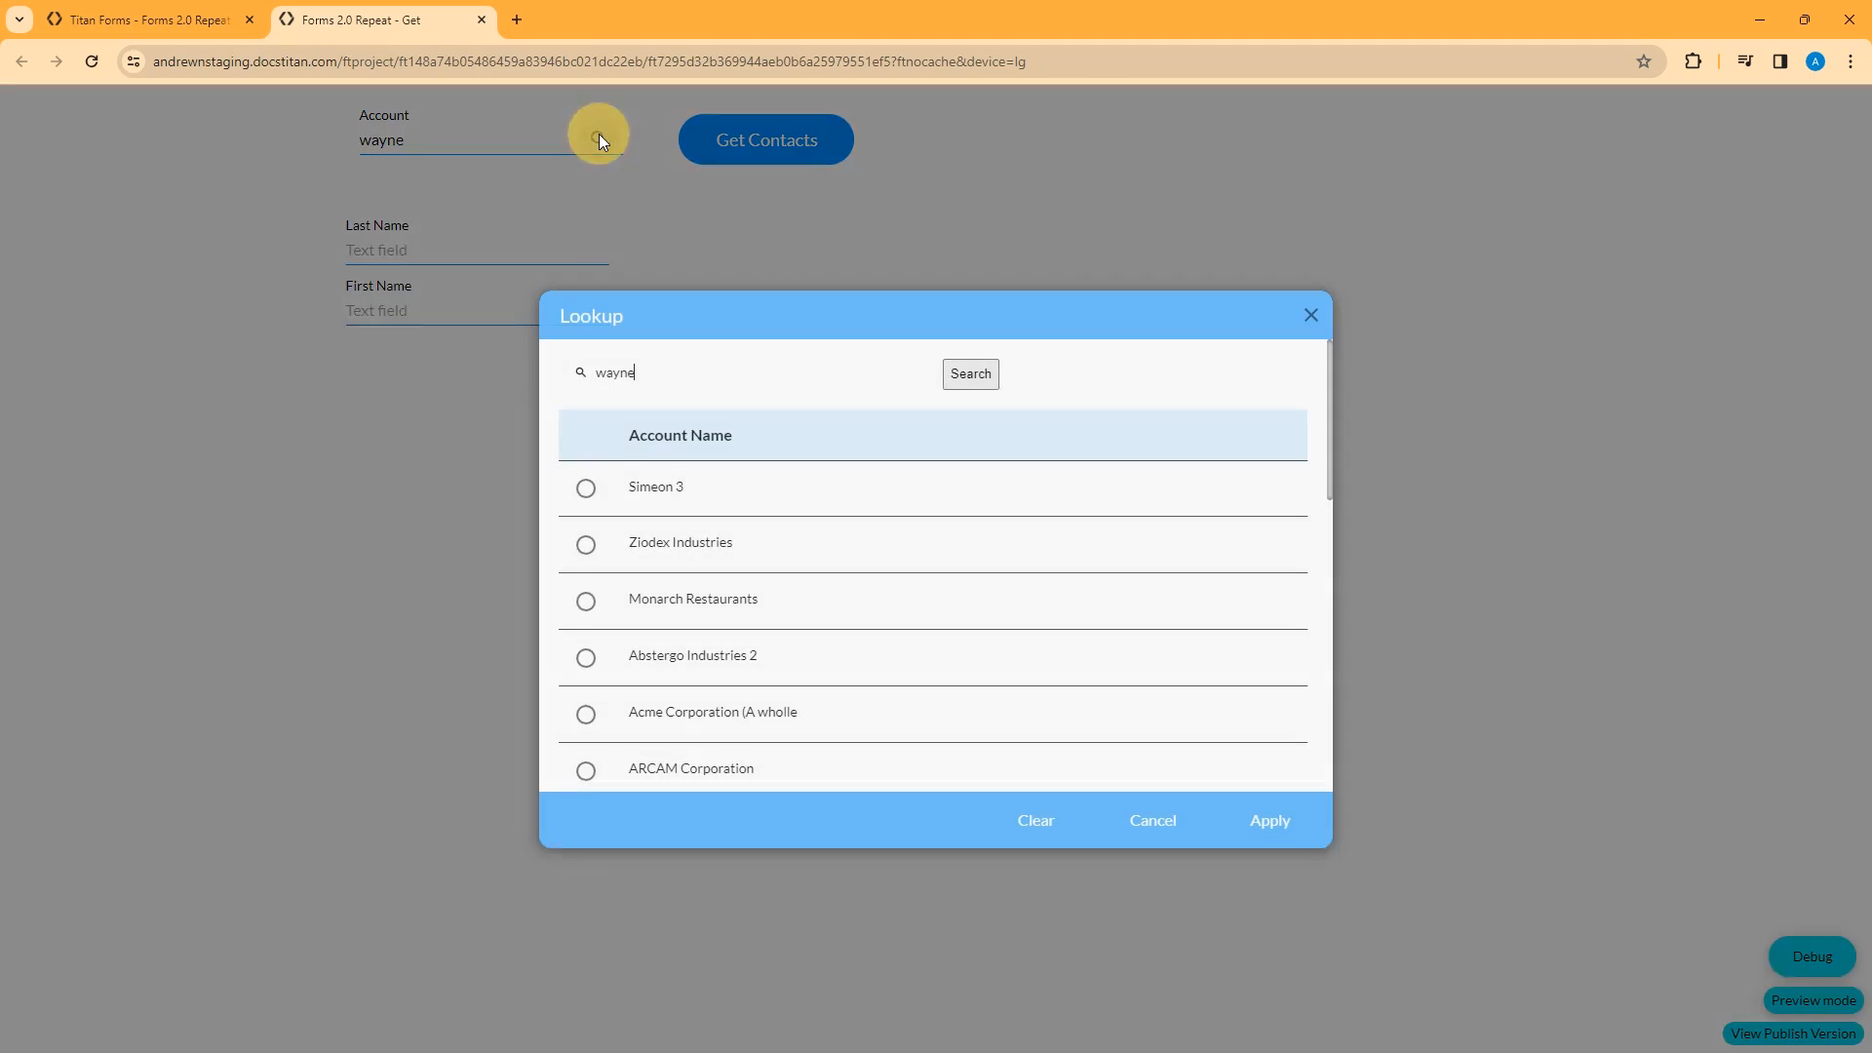
pyautogui.click(962, 385)
pyautogui.click(585, 488)
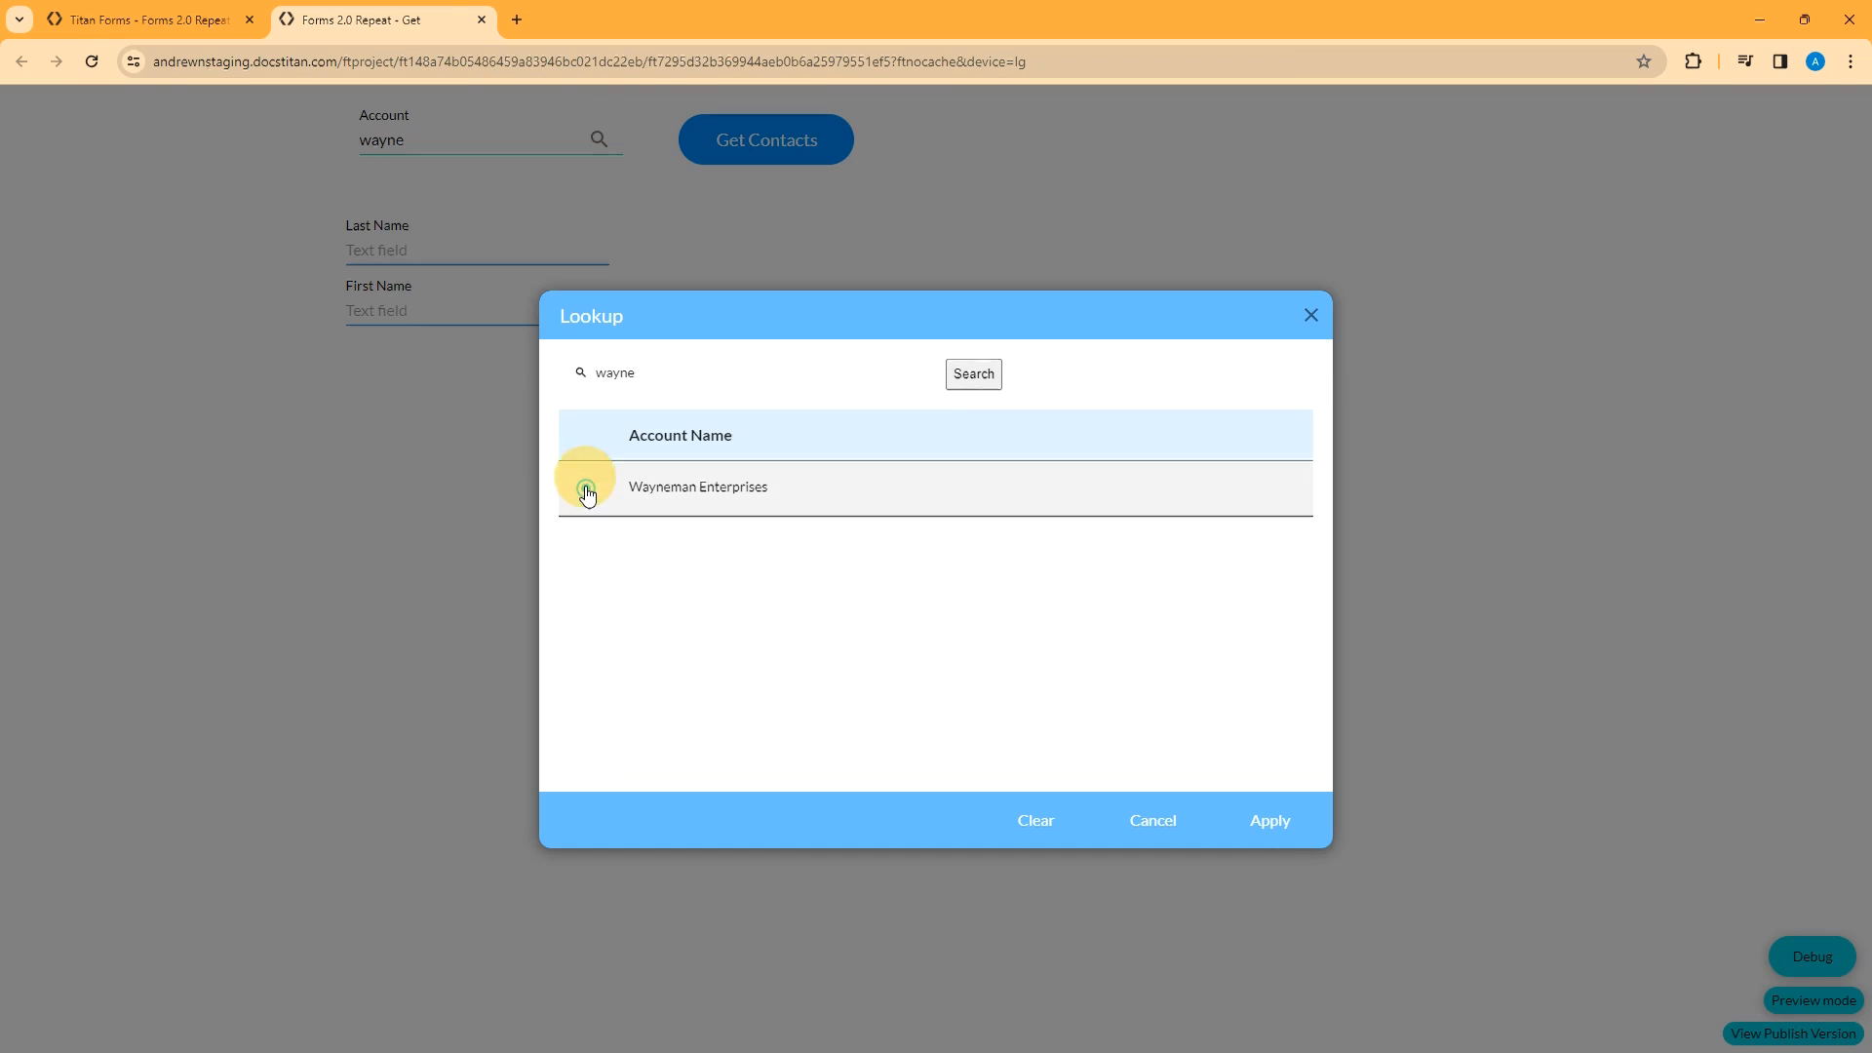
pyautogui.click(1268, 820)
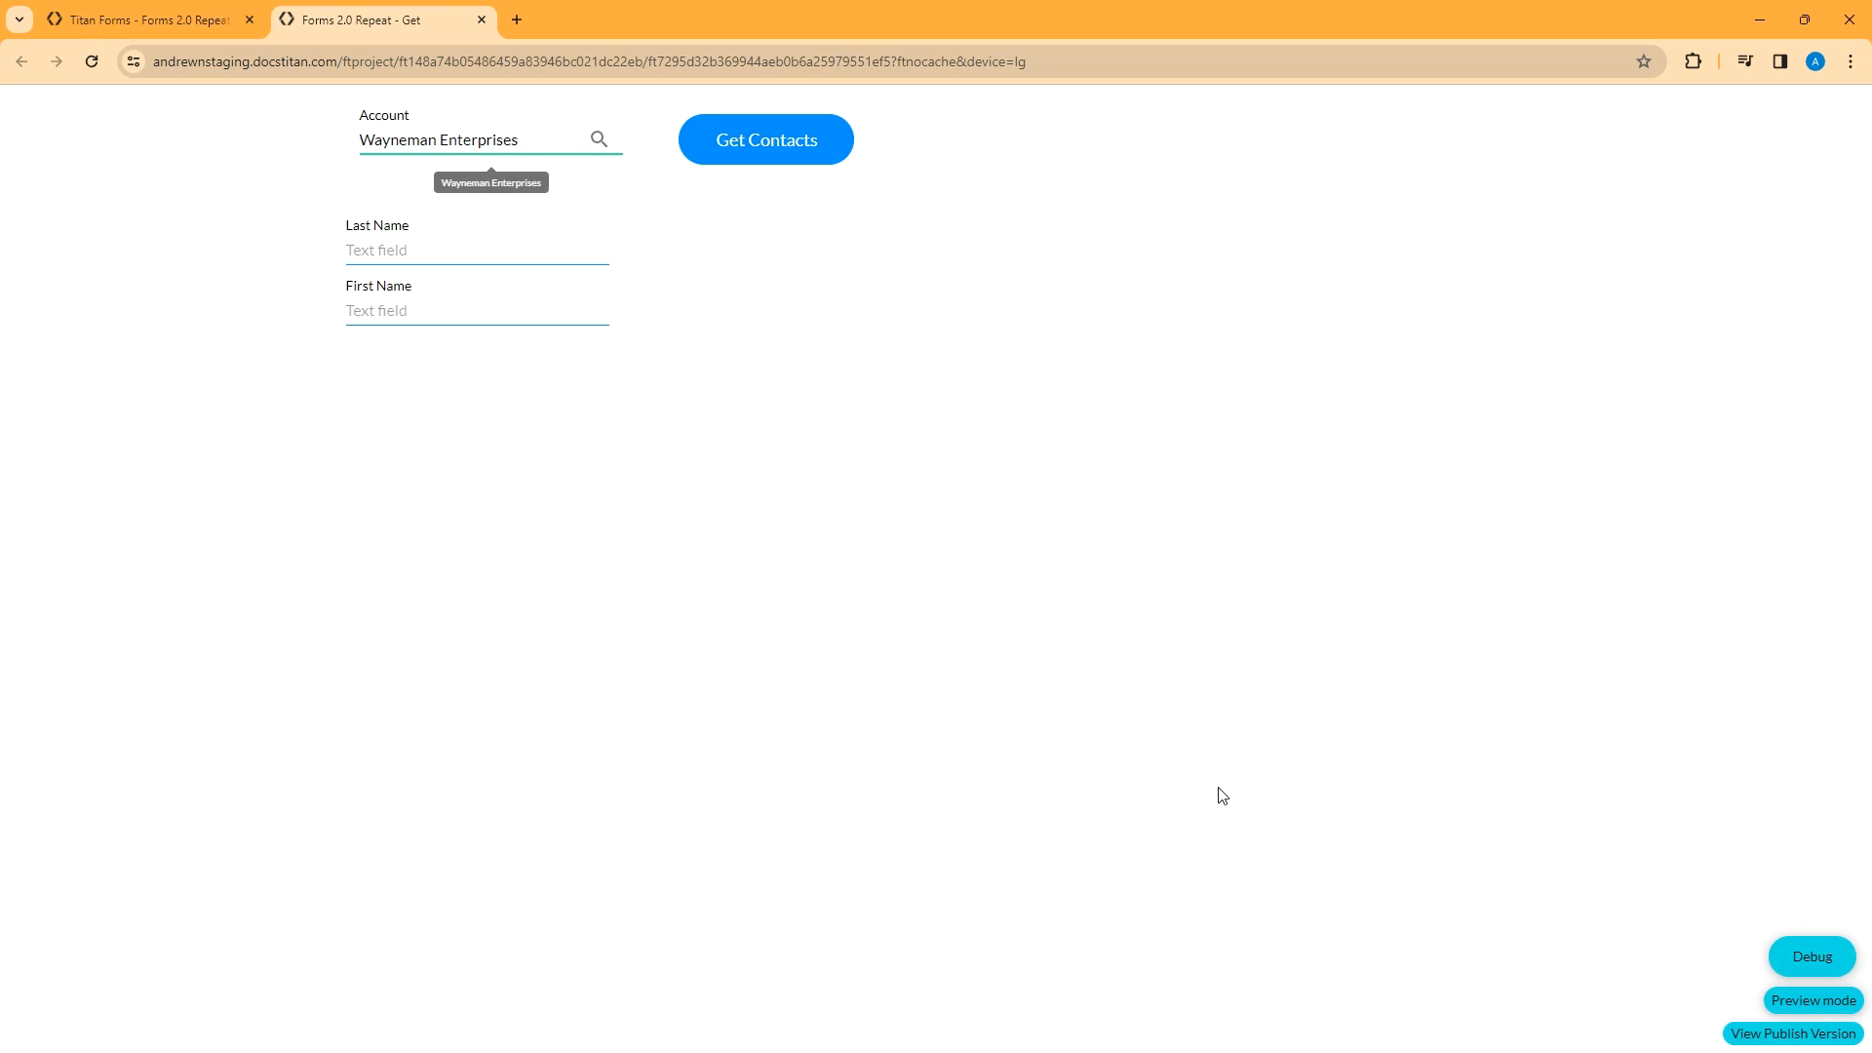
pyautogui.click(751, 147)
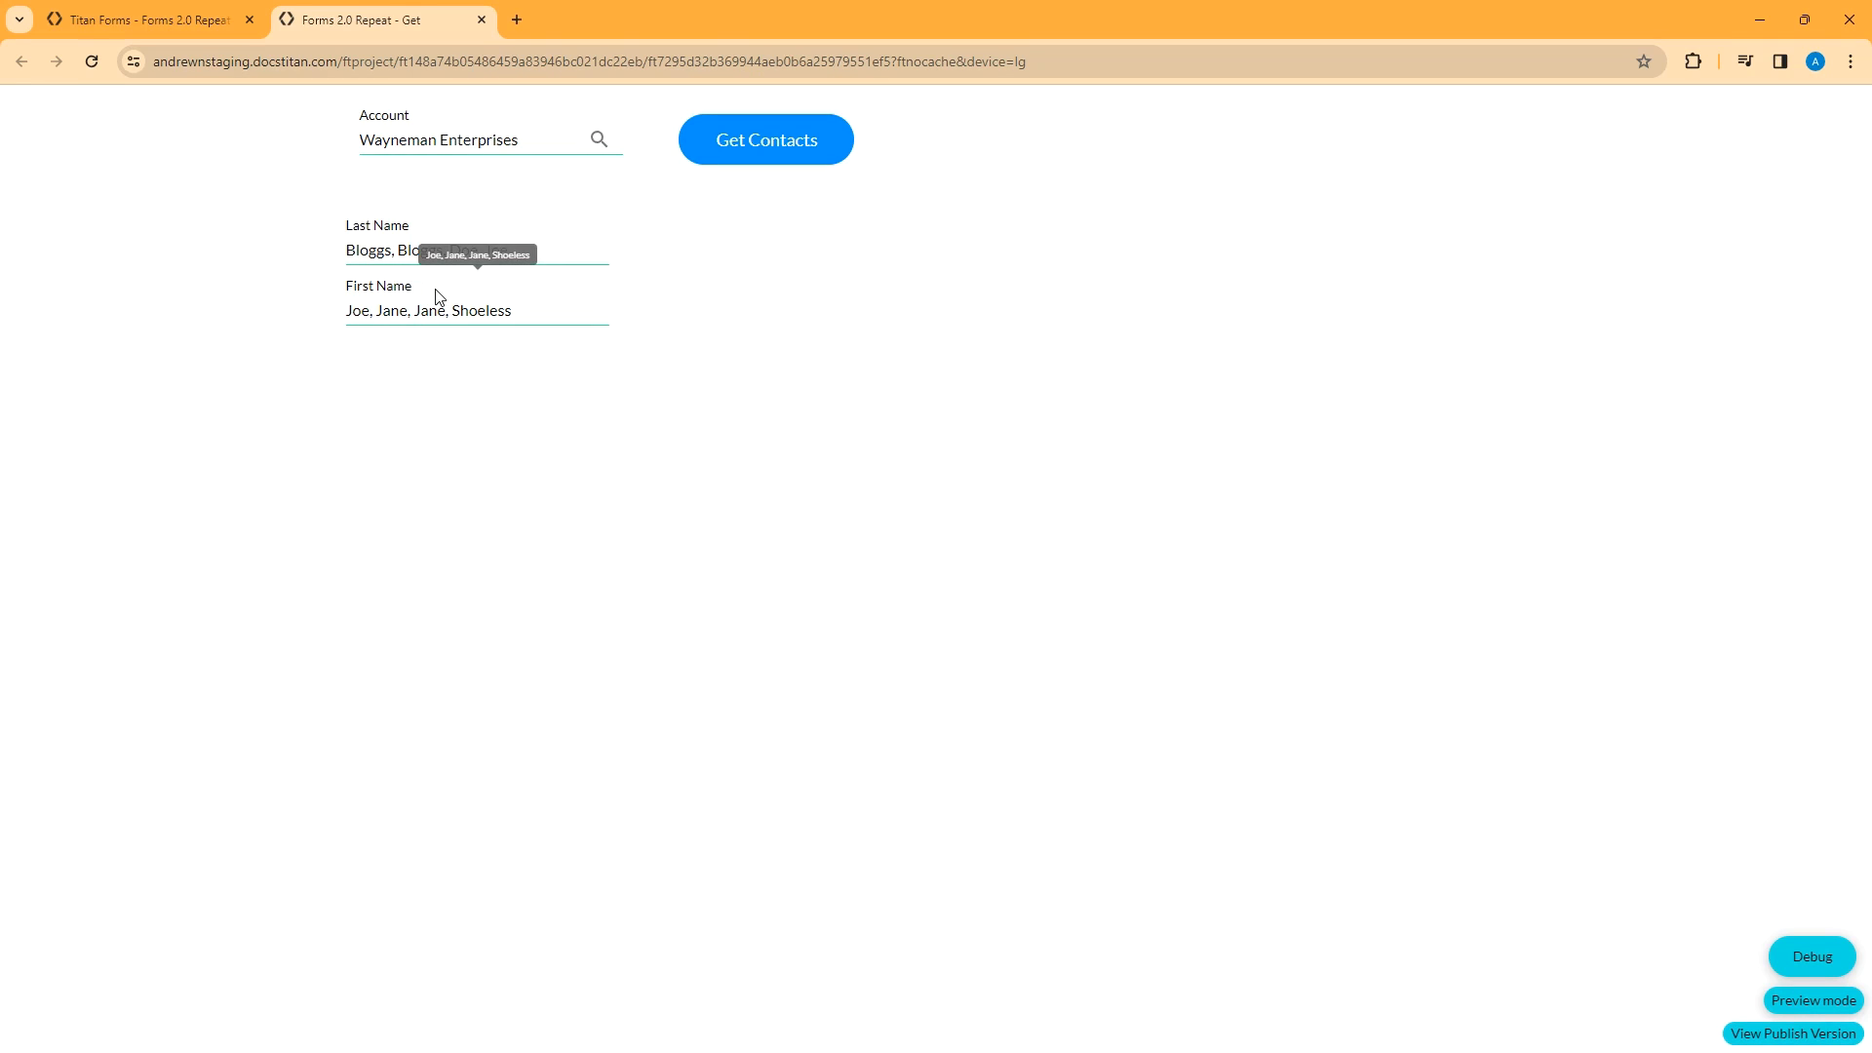
# Return to the form editor and compare selecting the strip that holds the name fields with selecting its column.
pyautogui.click(148, 18)
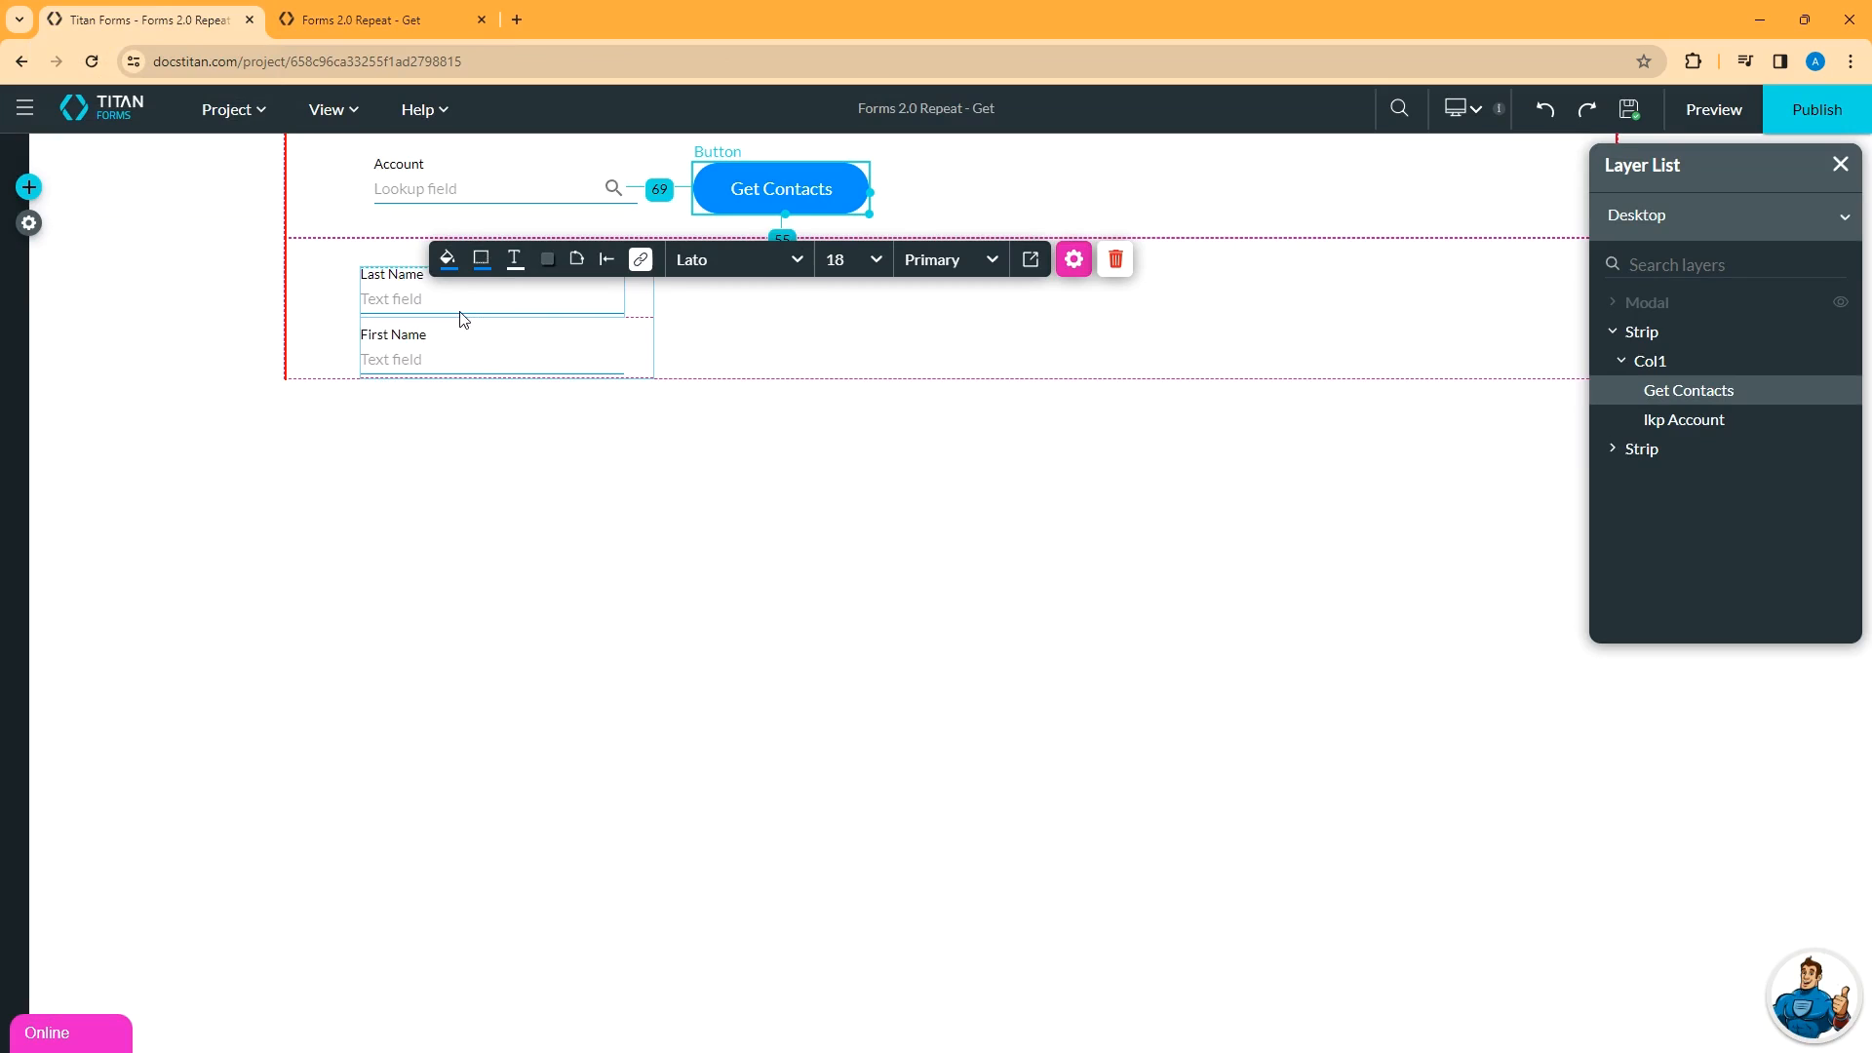
pyautogui.click(307, 307)
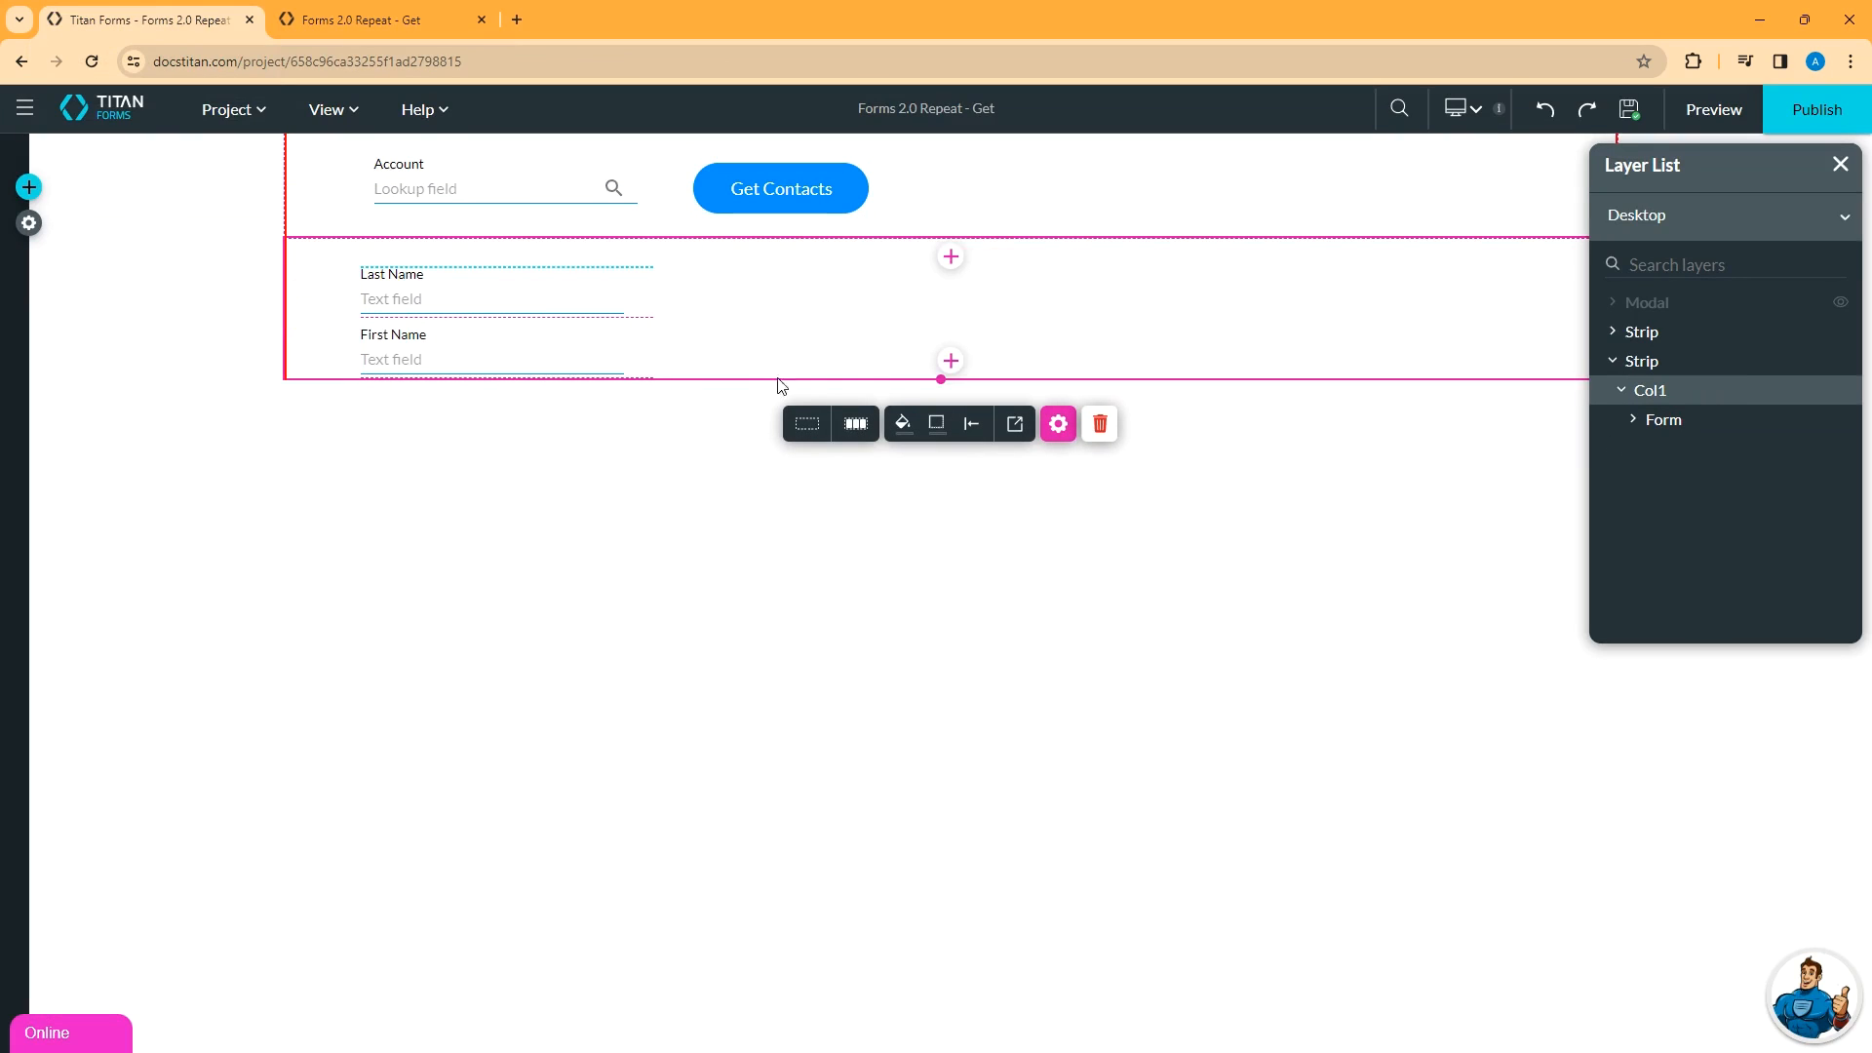
pyautogui.click(808, 429)
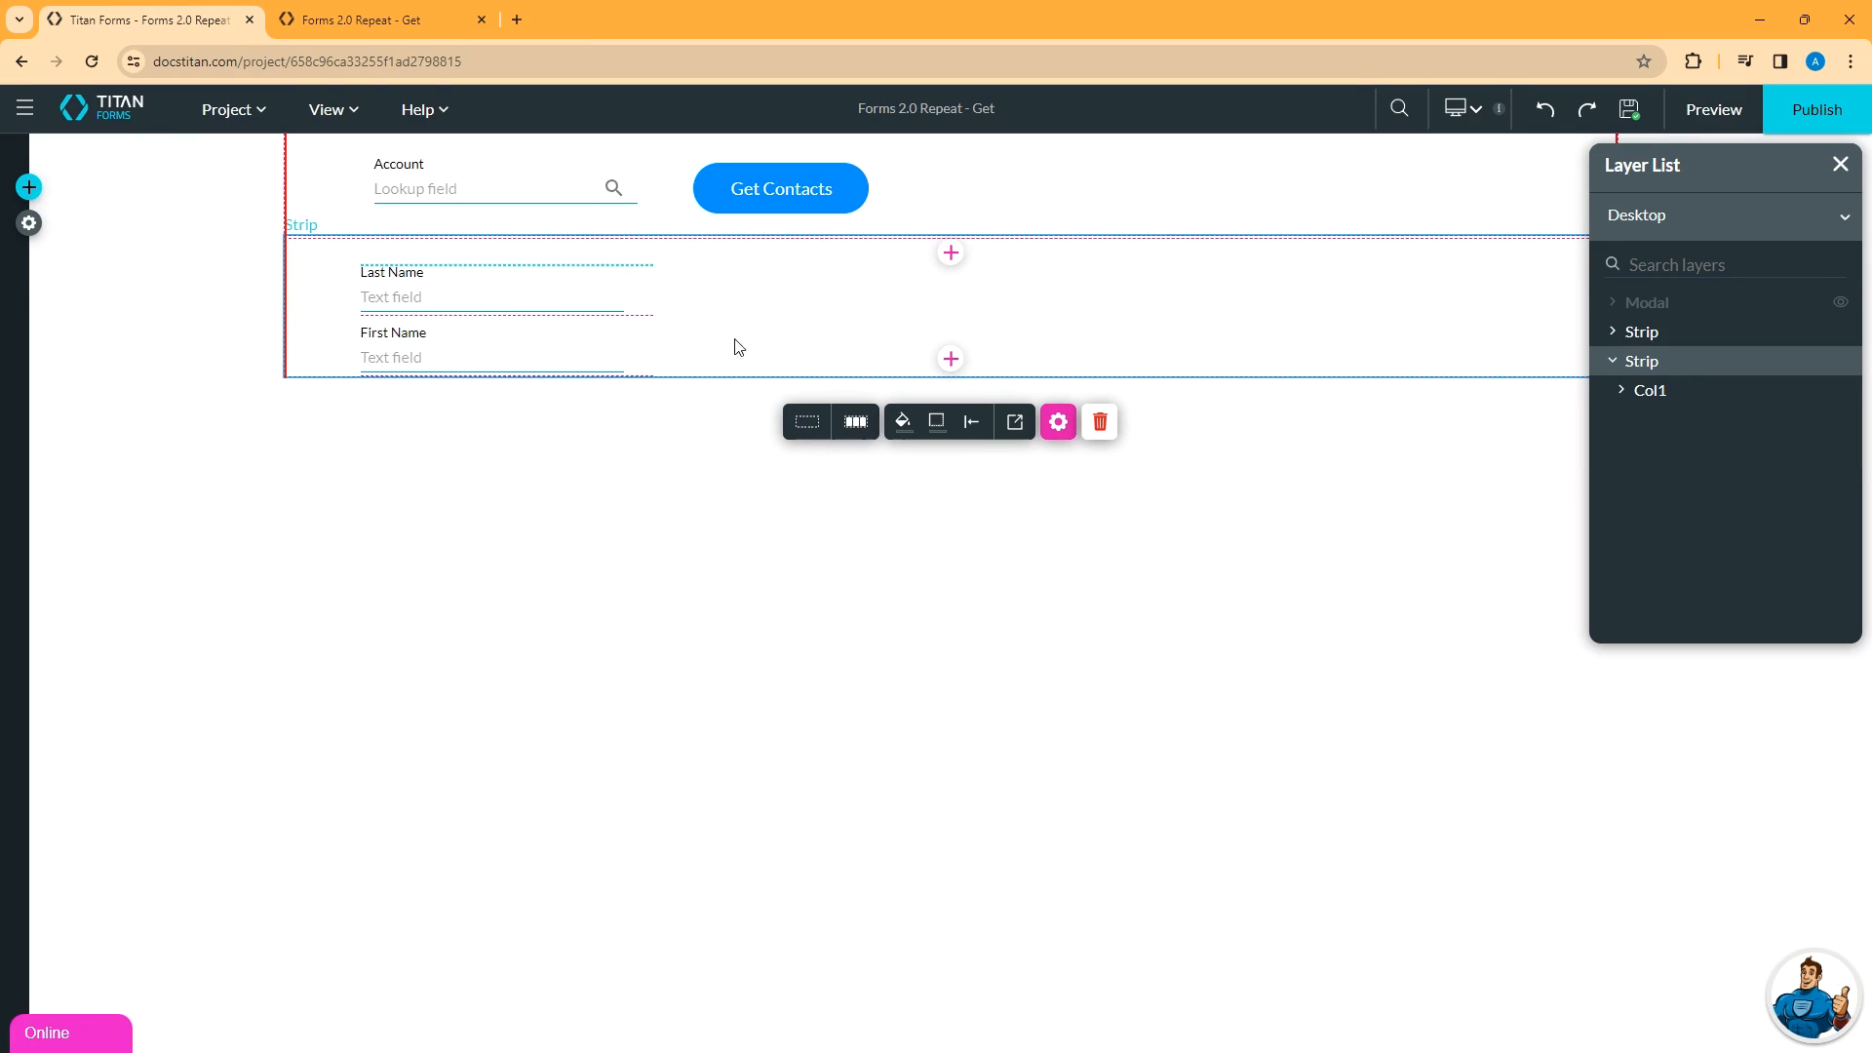
pyautogui.click(324, 314)
pyautogui.click(805, 421)
pyautogui.click(858, 429)
pyautogui.click(805, 427)
pyautogui.click(863, 422)
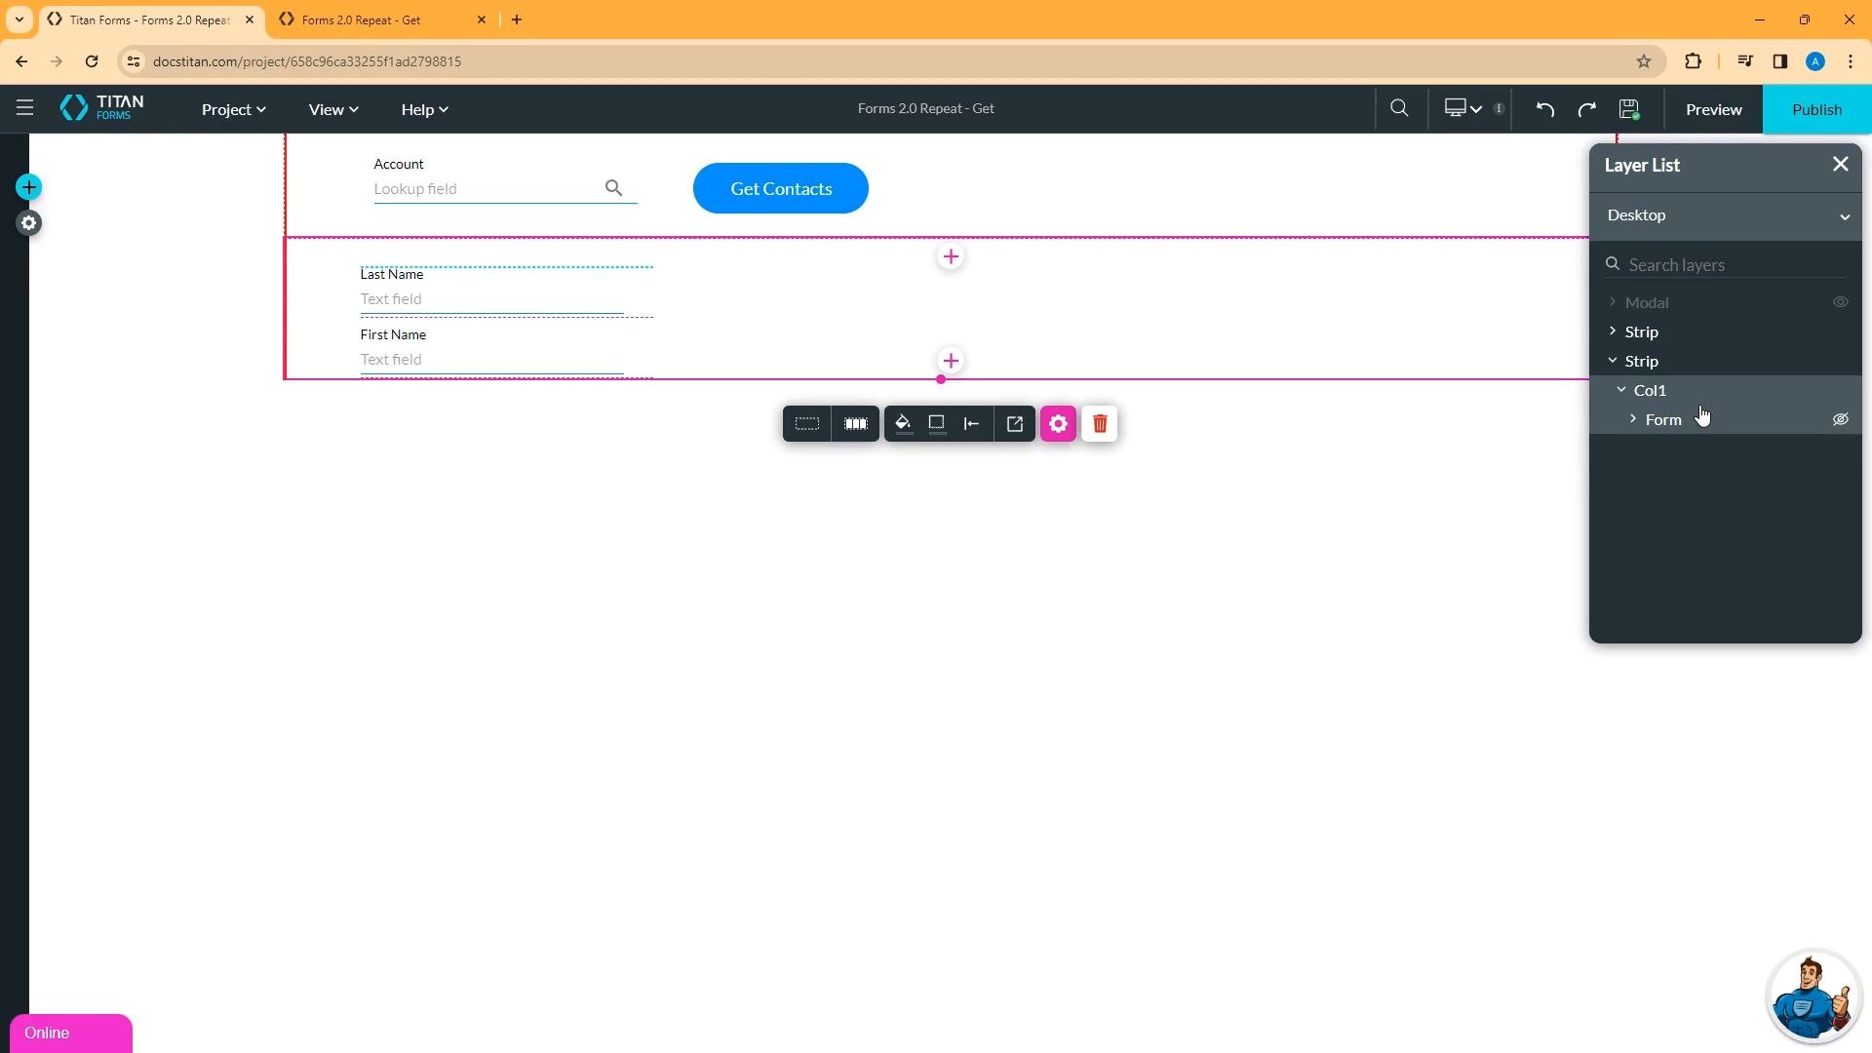
# Enable Repeat in the settings of the strip that holds the Last Name and First Name fields.
pyautogui.click(808, 428)
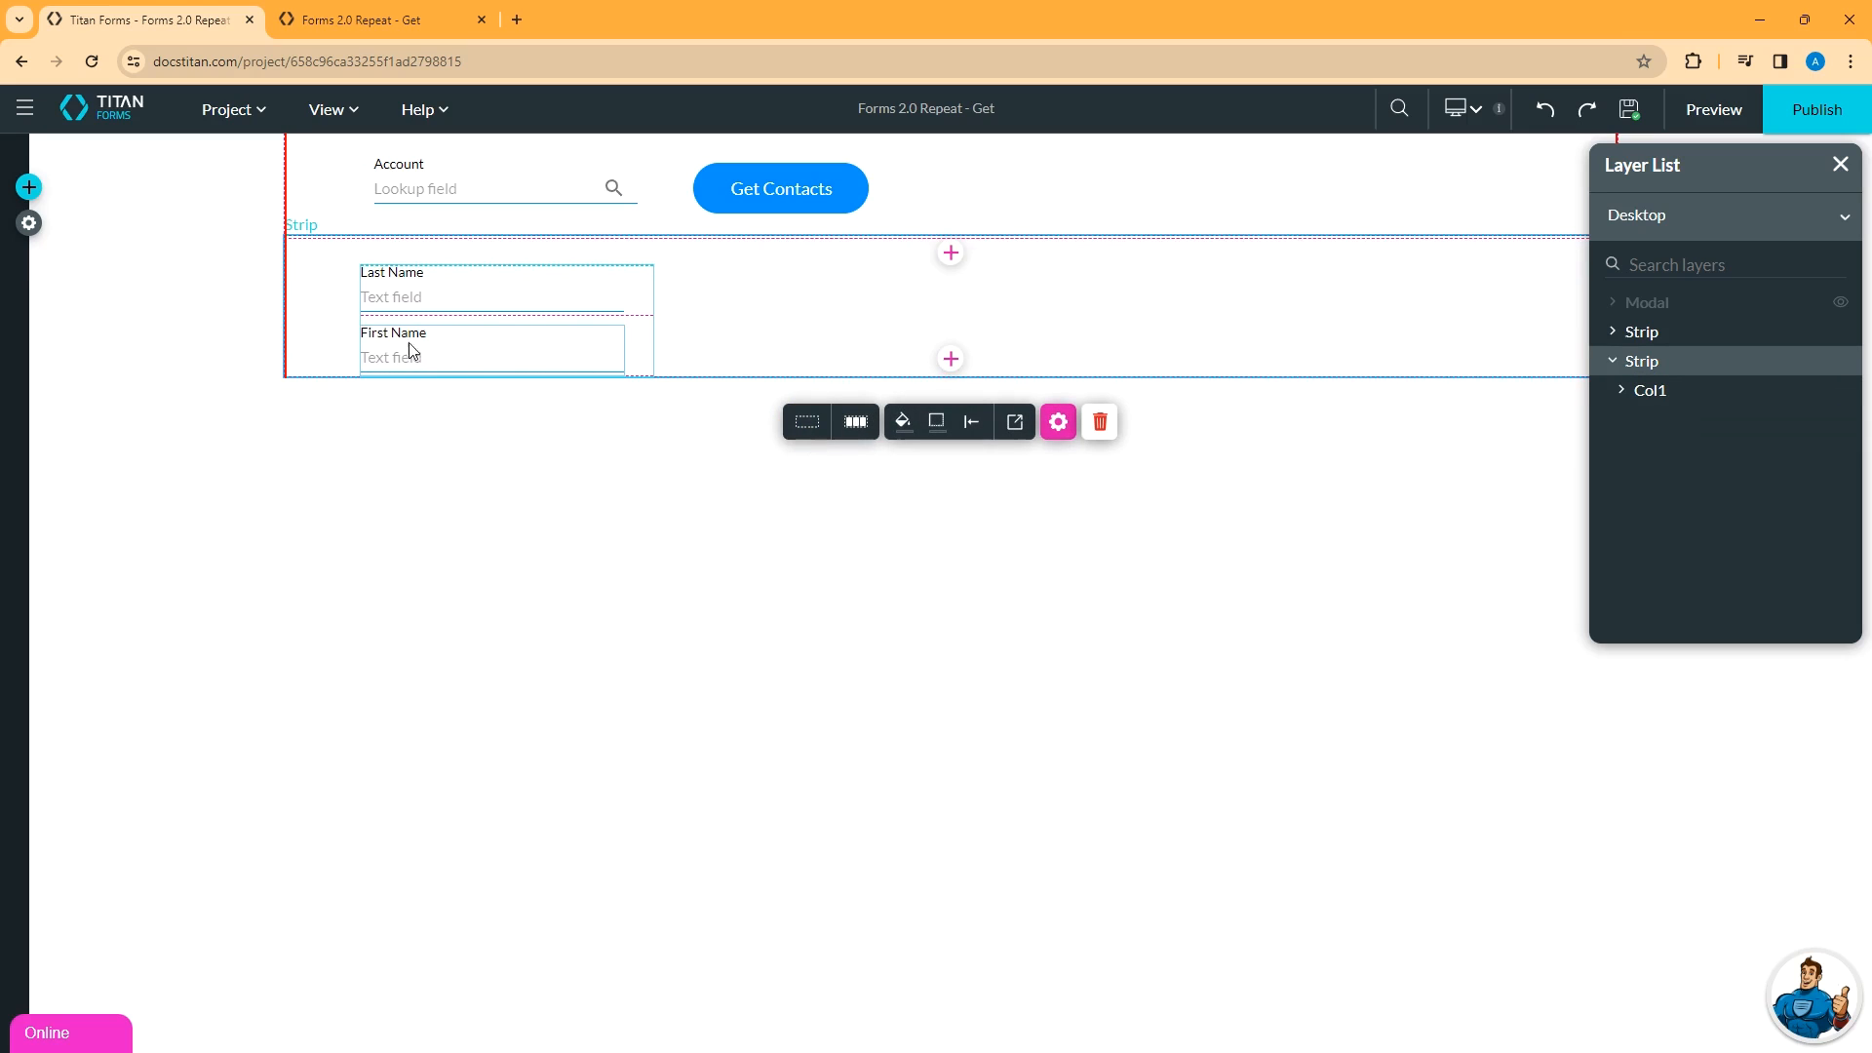
pyautogui.click(1060, 428)
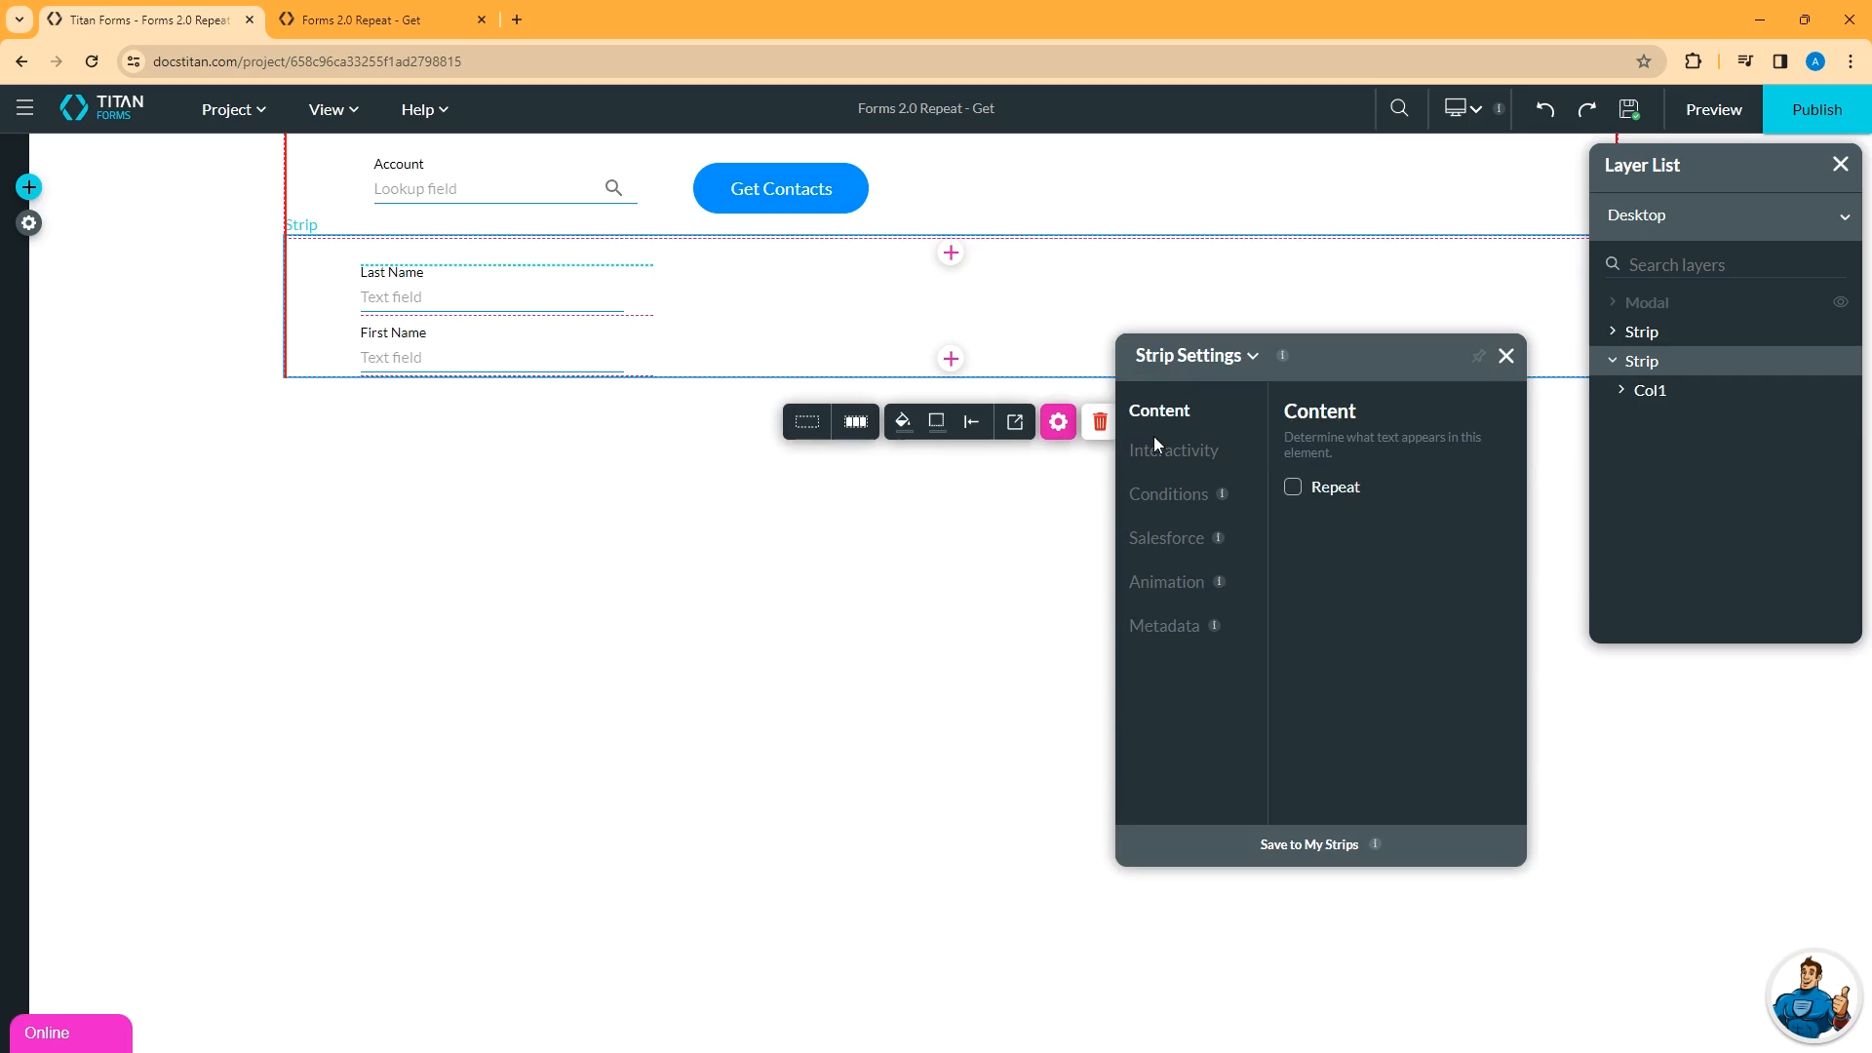
pyautogui.click(1295, 496)
# Reload the form preview, look up "wayne", choose Wayneman Enterprises, and get its contacts to test the repeating strip.
pyautogui.click(370, 28)
pyautogui.click(91, 63)
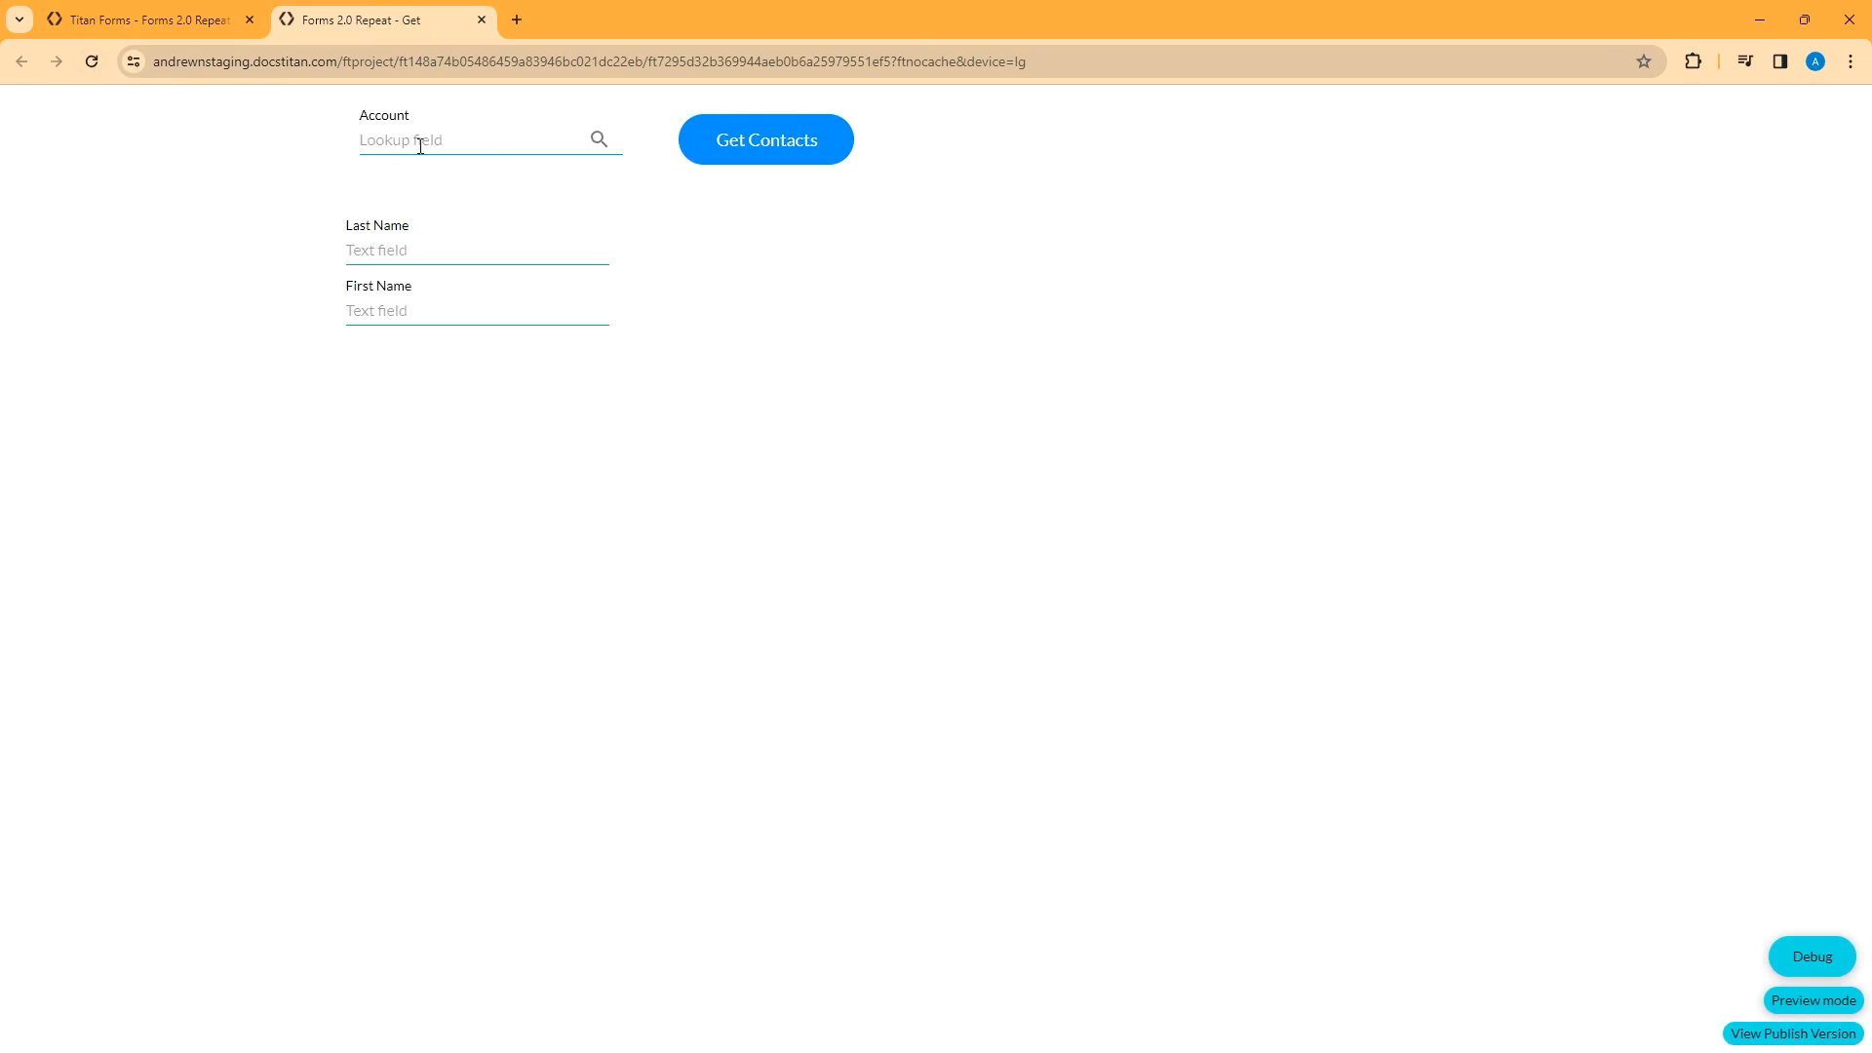
pyautogui.click(599, 138)
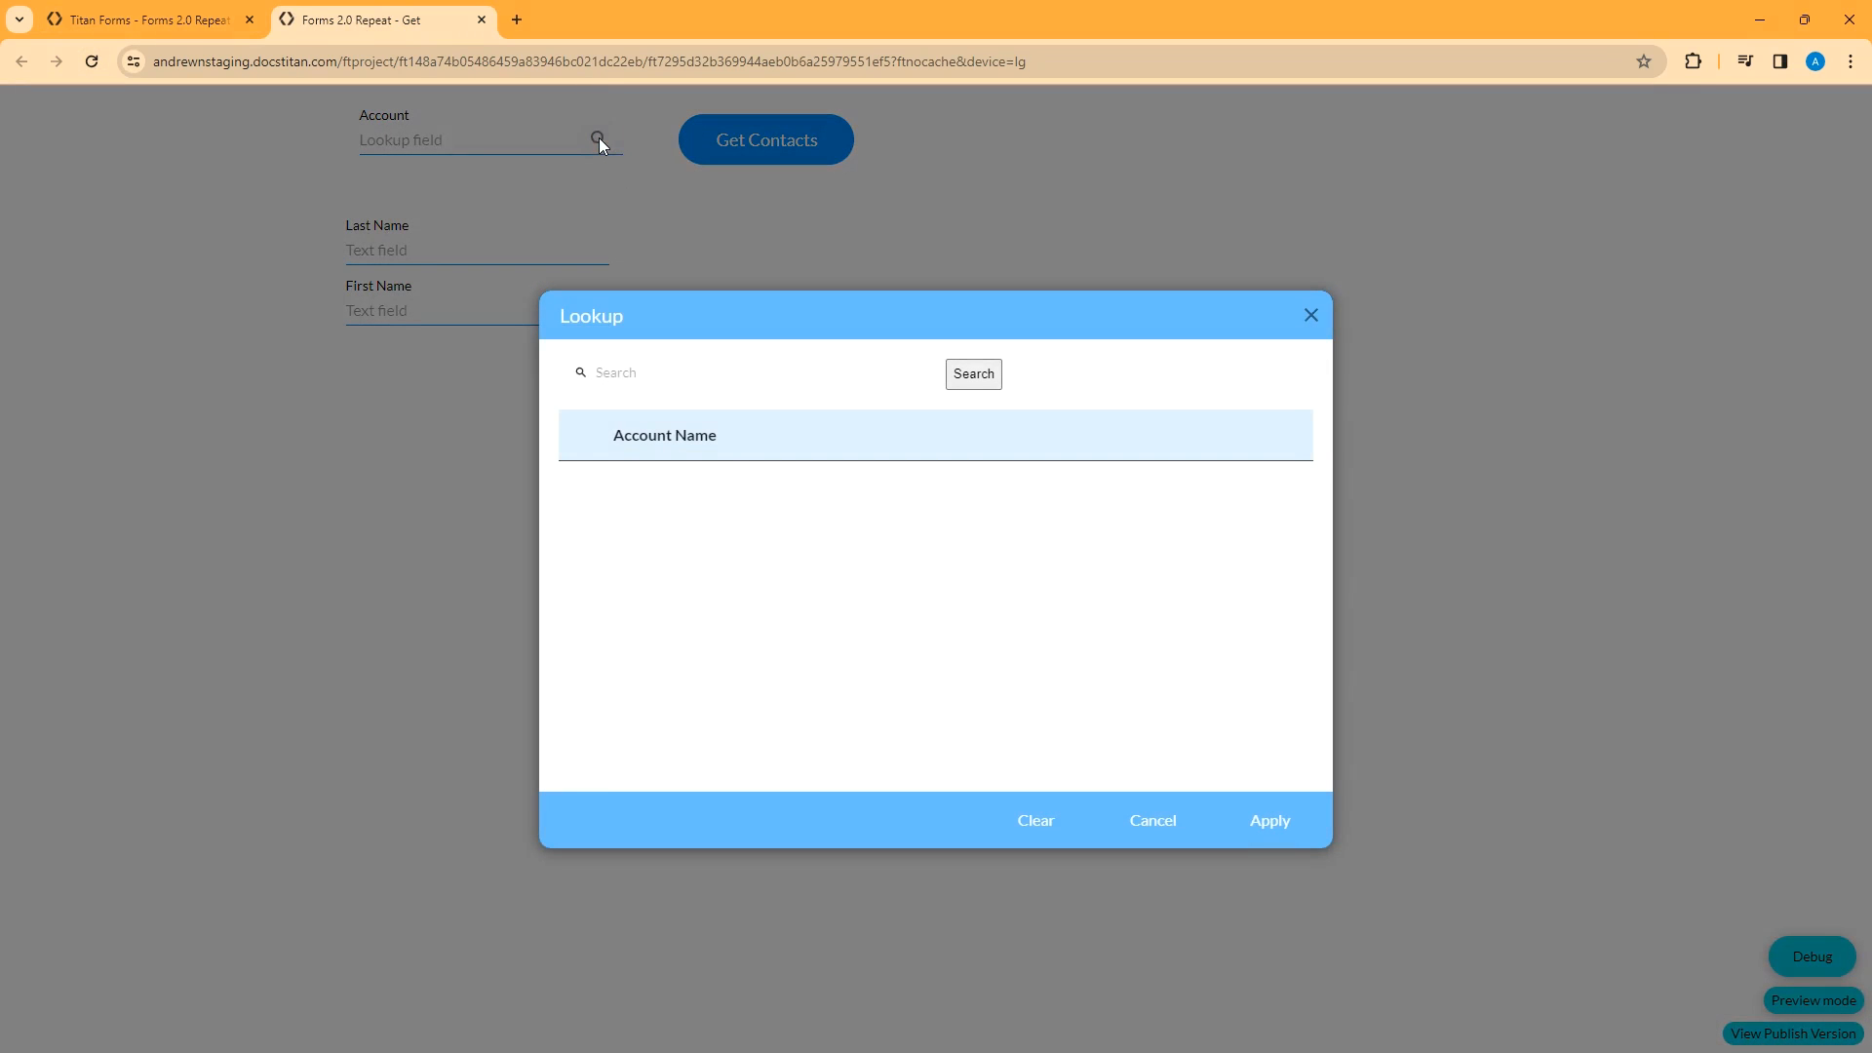
pyautogui.write('wayne')
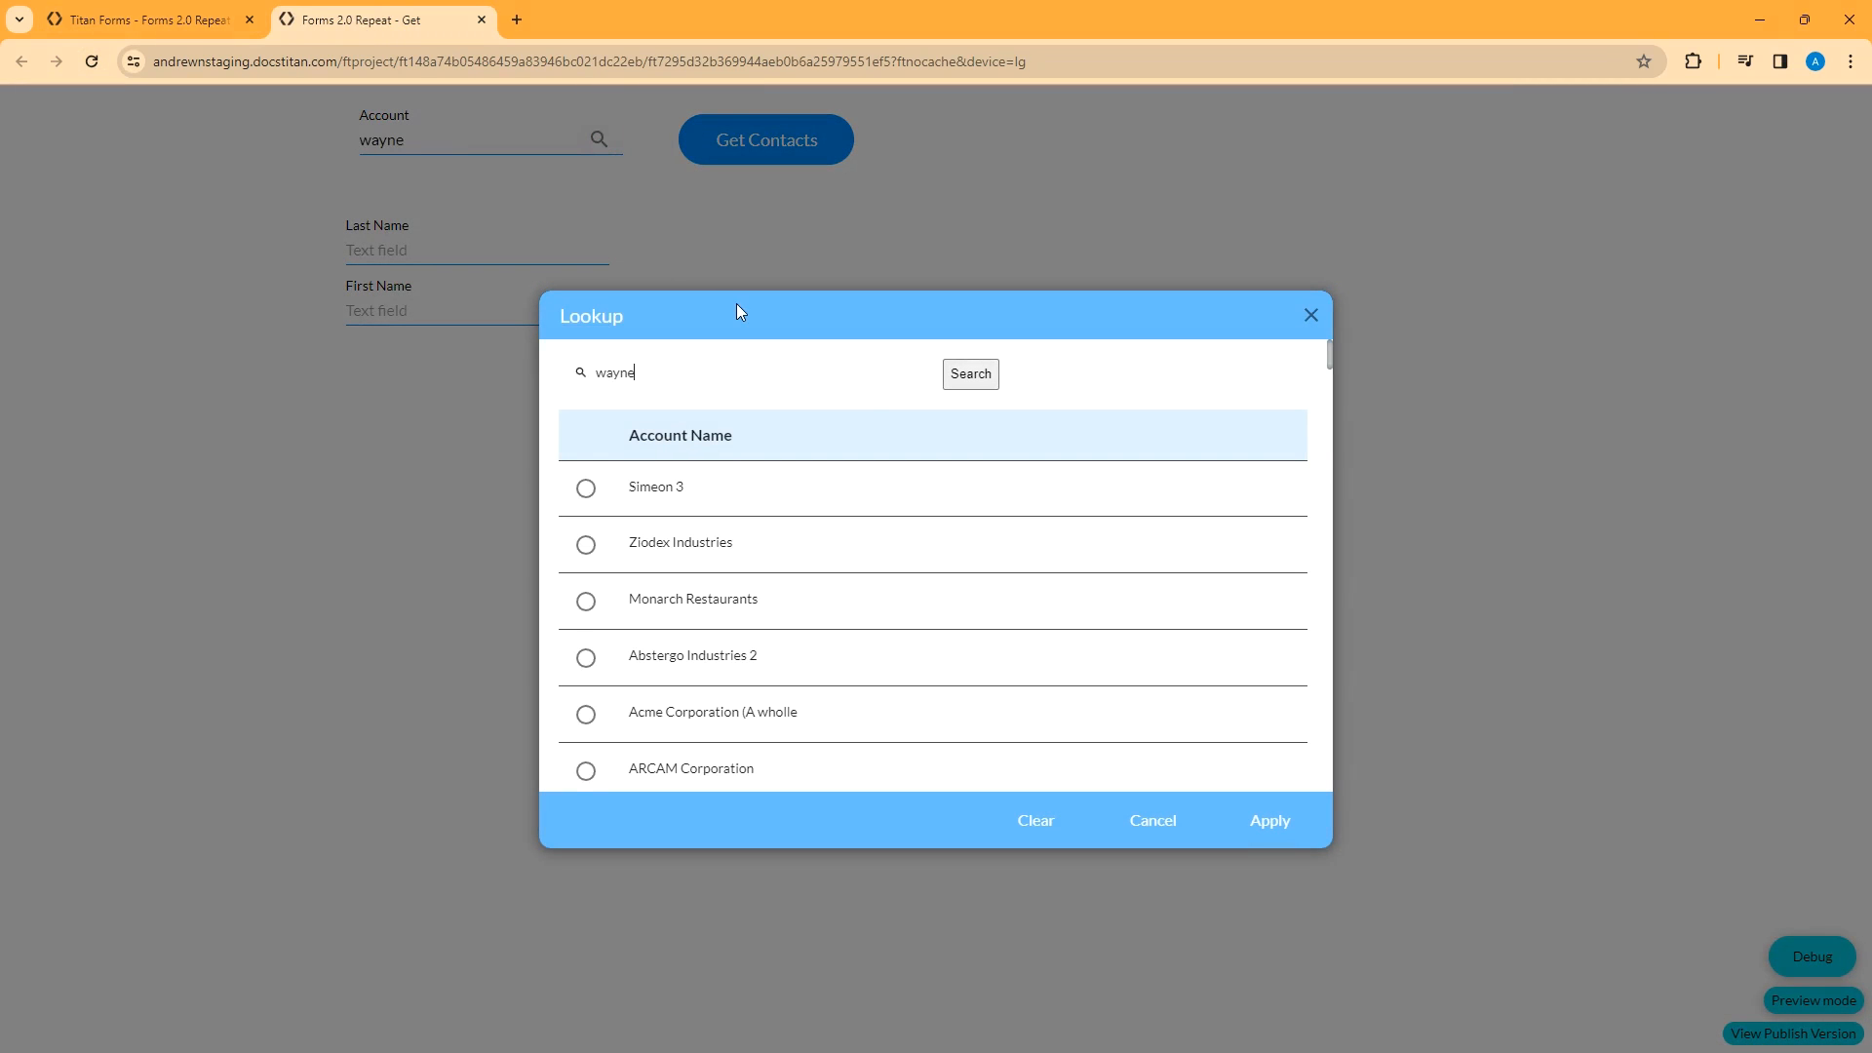
pyautogui.click(970, 374)
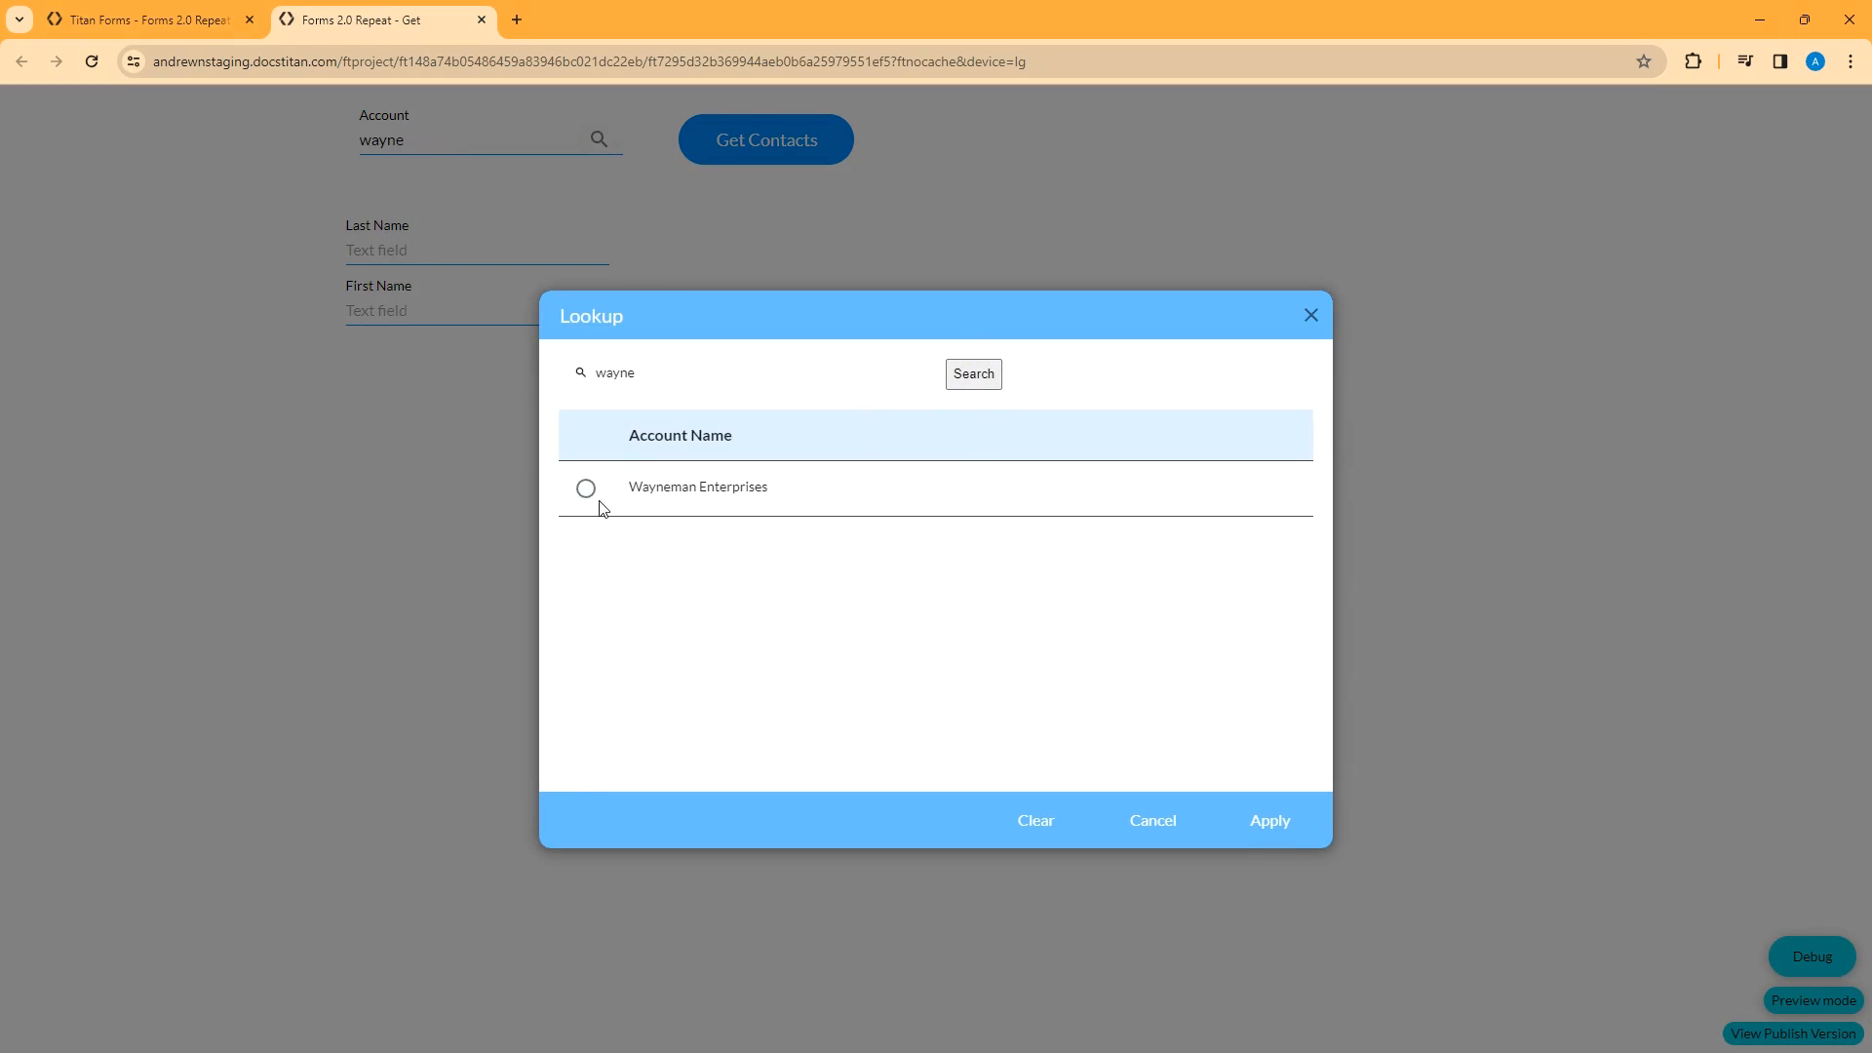
pyautogui.click(586, 498)
pyautogui.click(1270, 821)
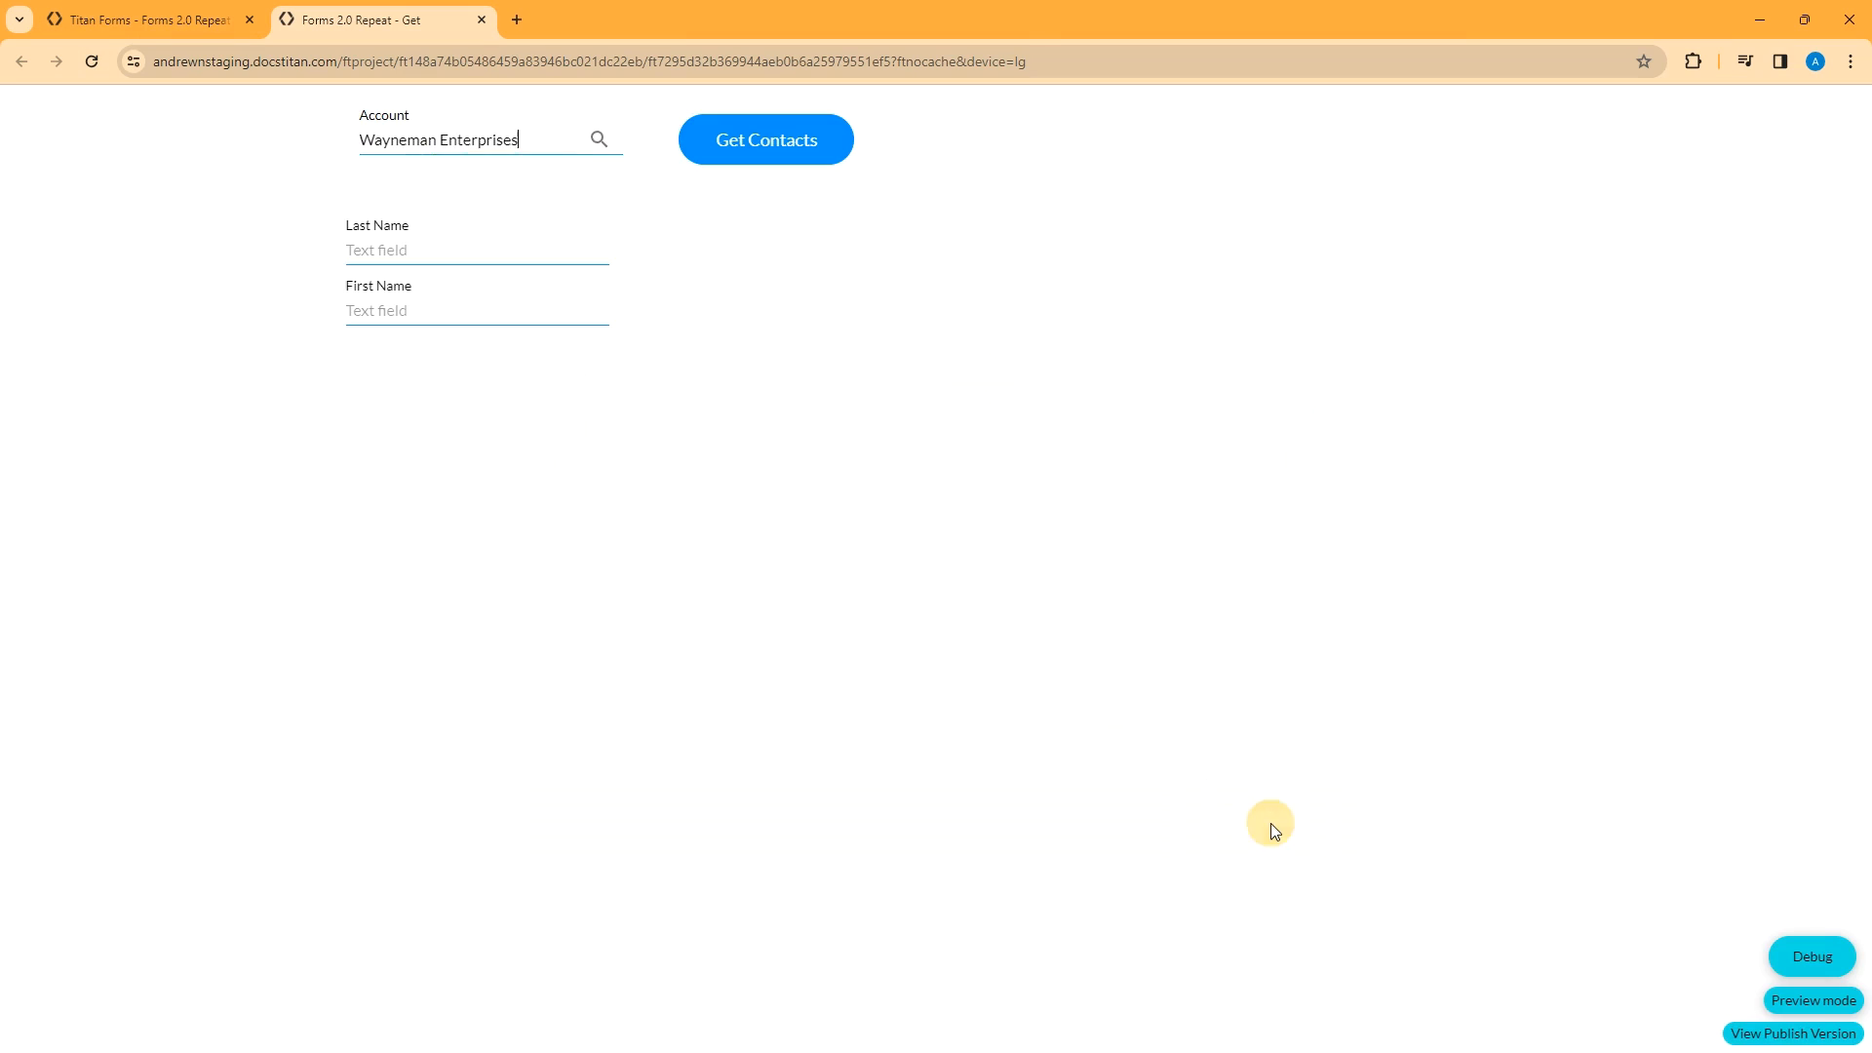
pyautogui.click(779, 147)
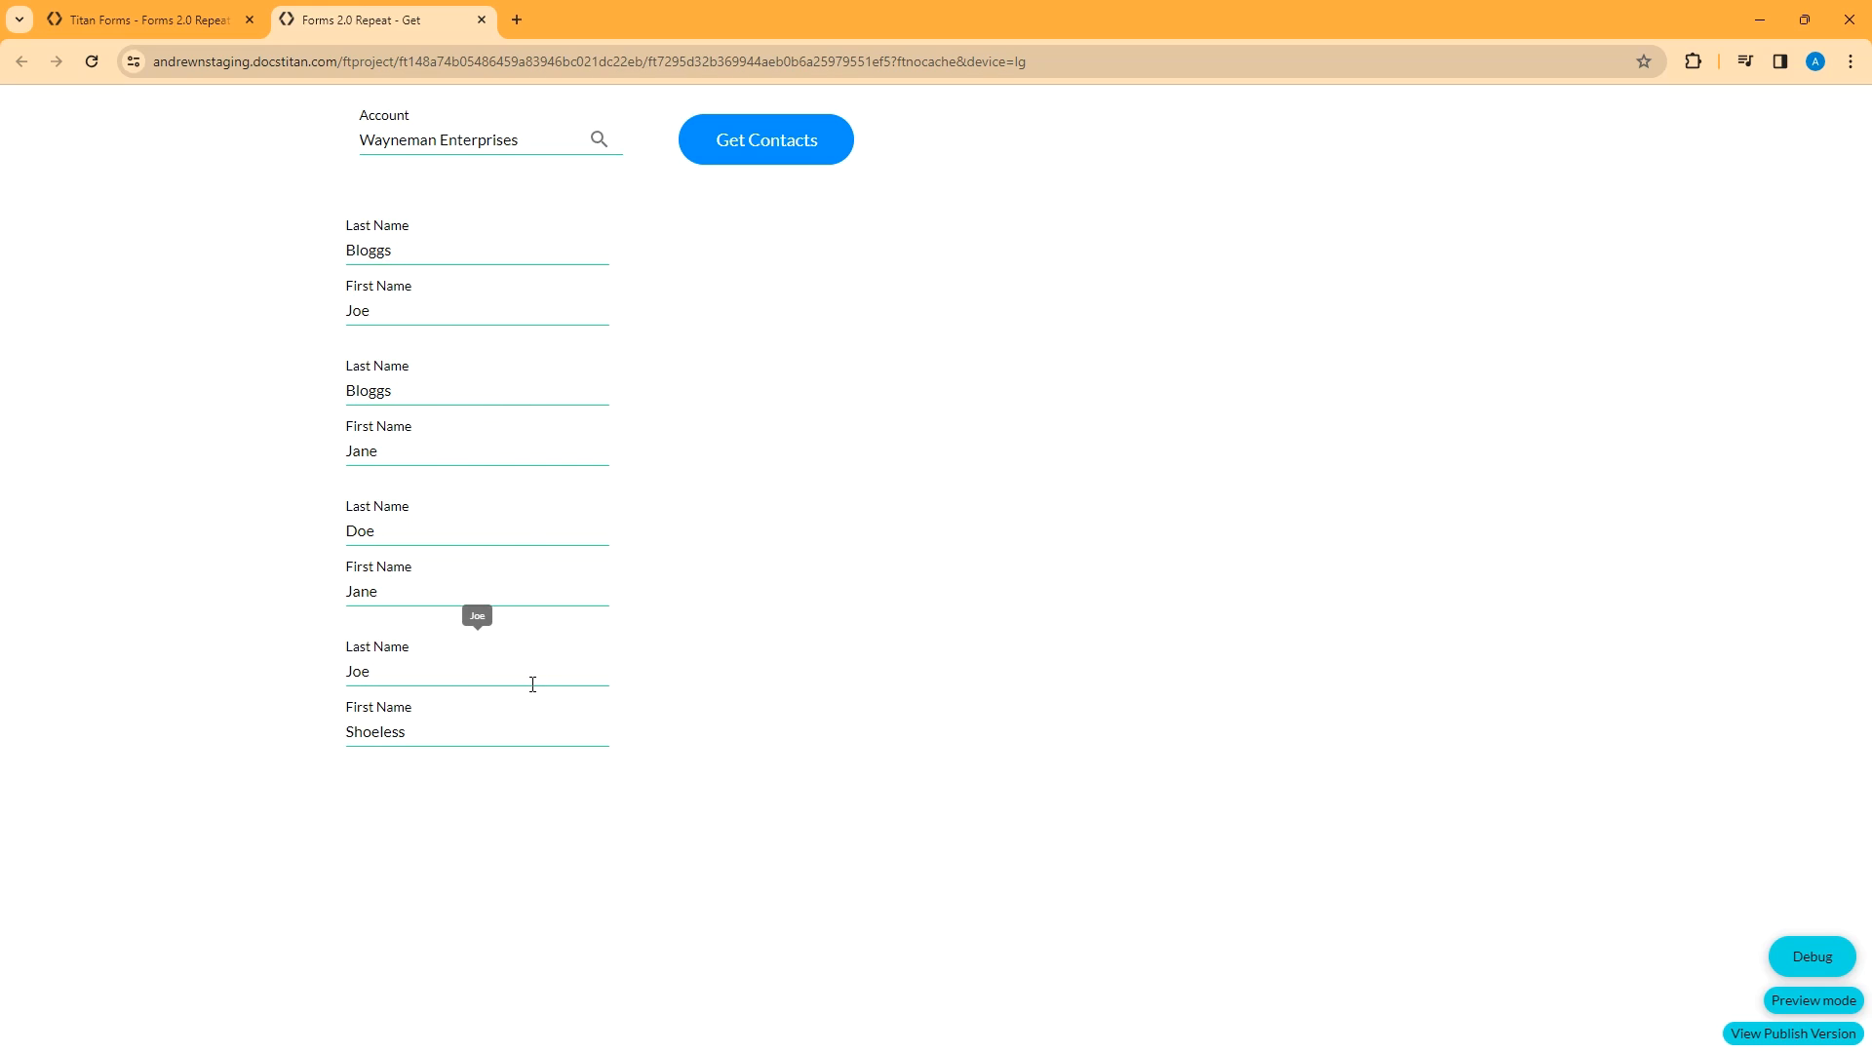
# In the form editor, replace the name fields' strip Repeat setting with Repeat column on its Col1, and save the project.
pyautogui.click(158, 14)
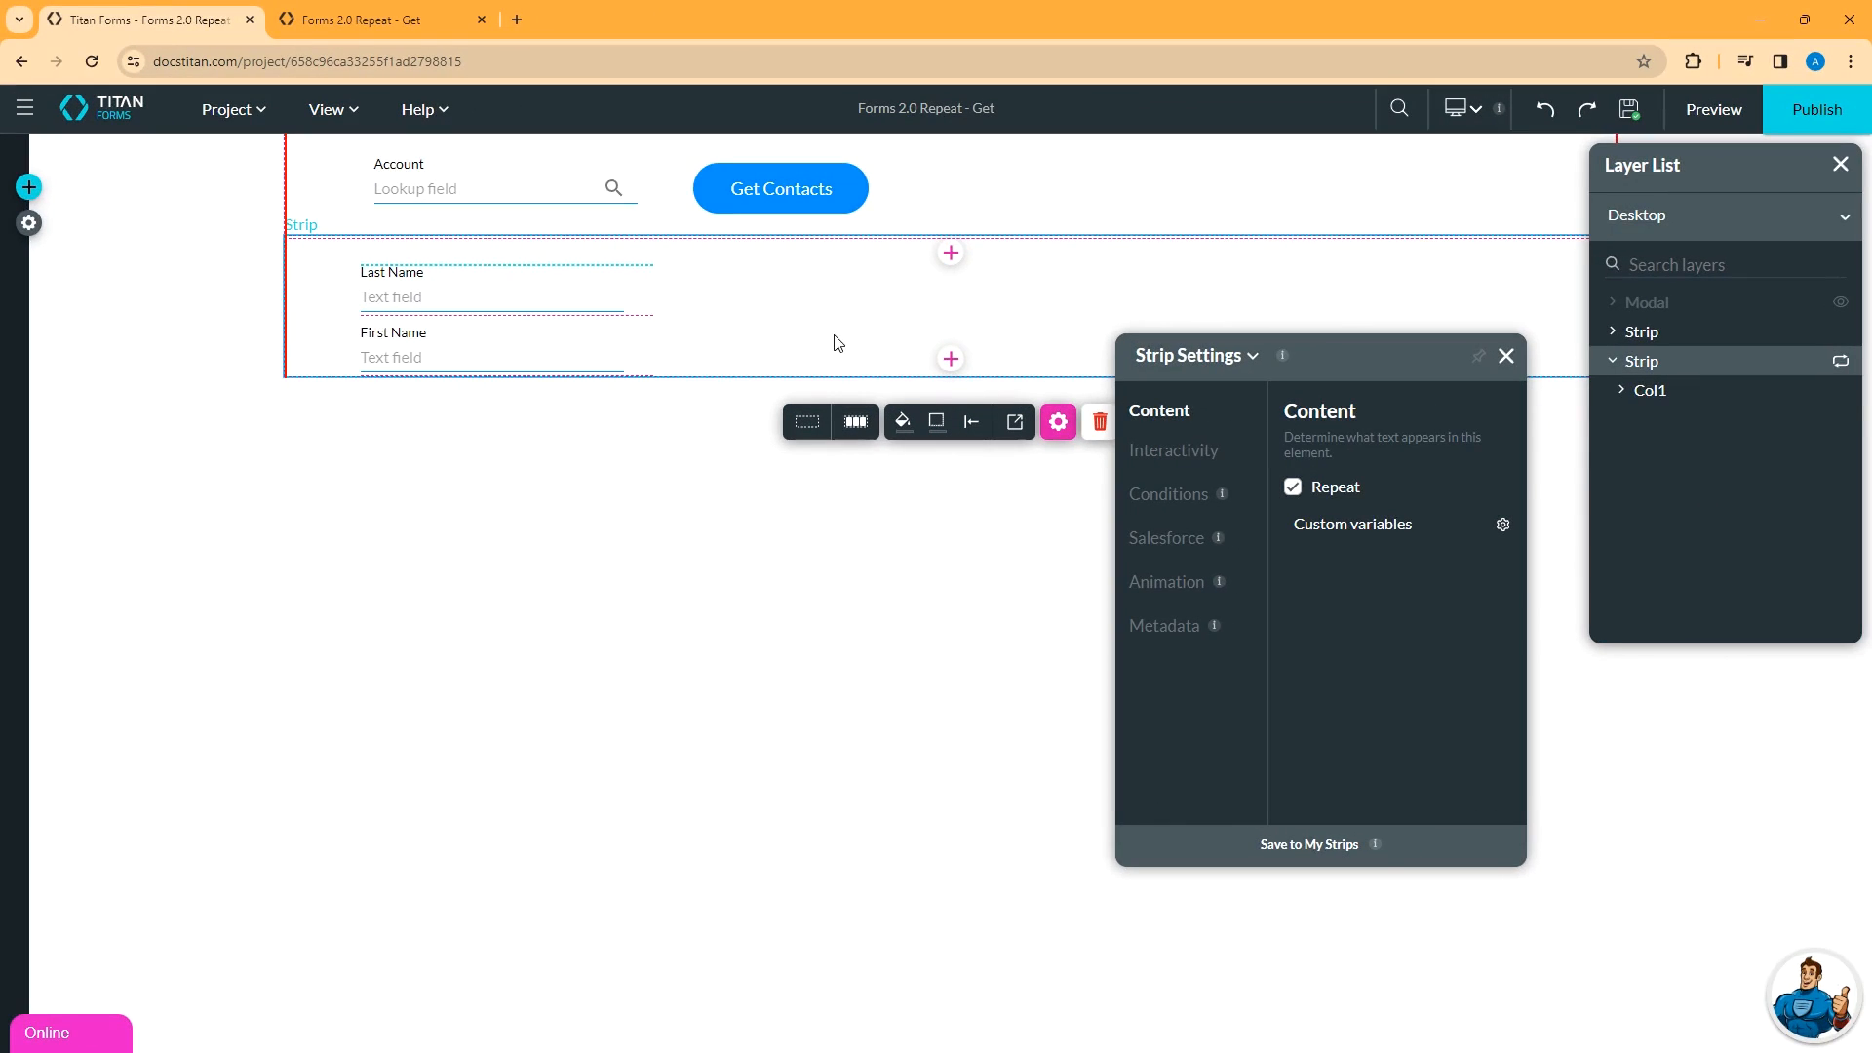
pyautogui.click(311, 314)
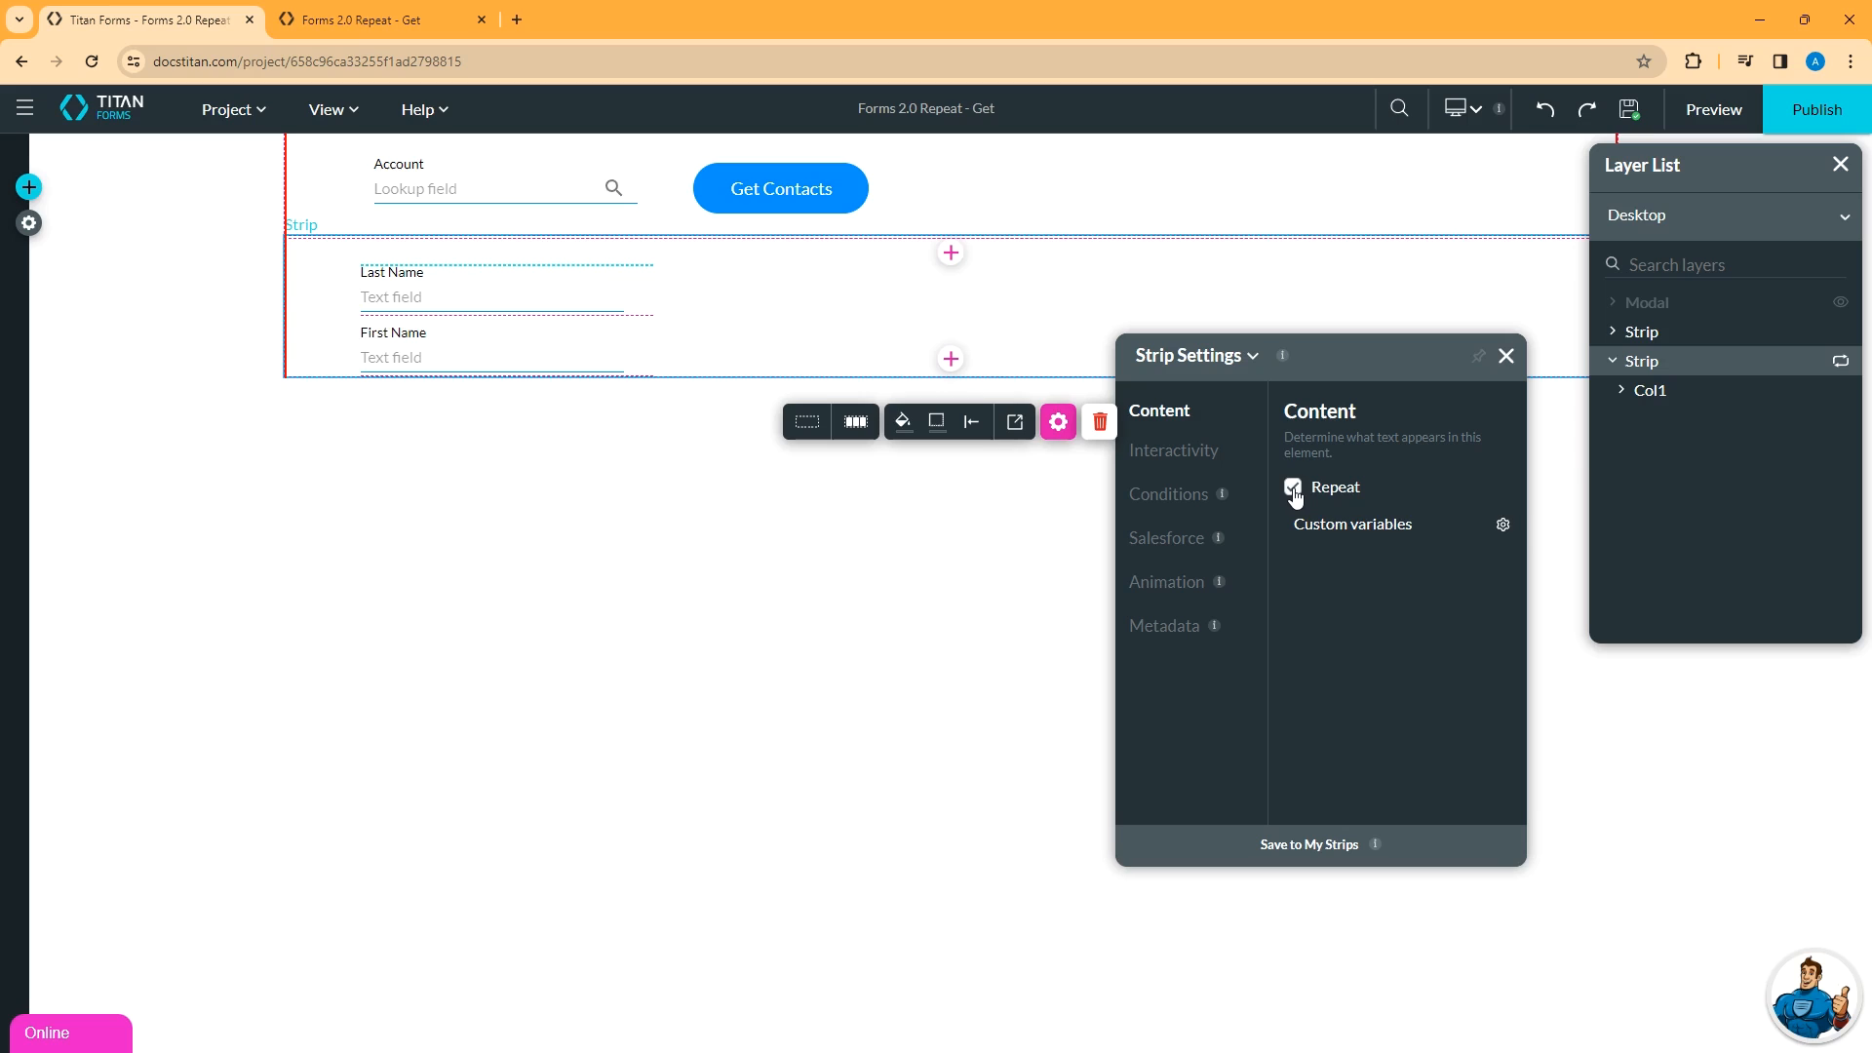
pyautogui.click(1292, 488)
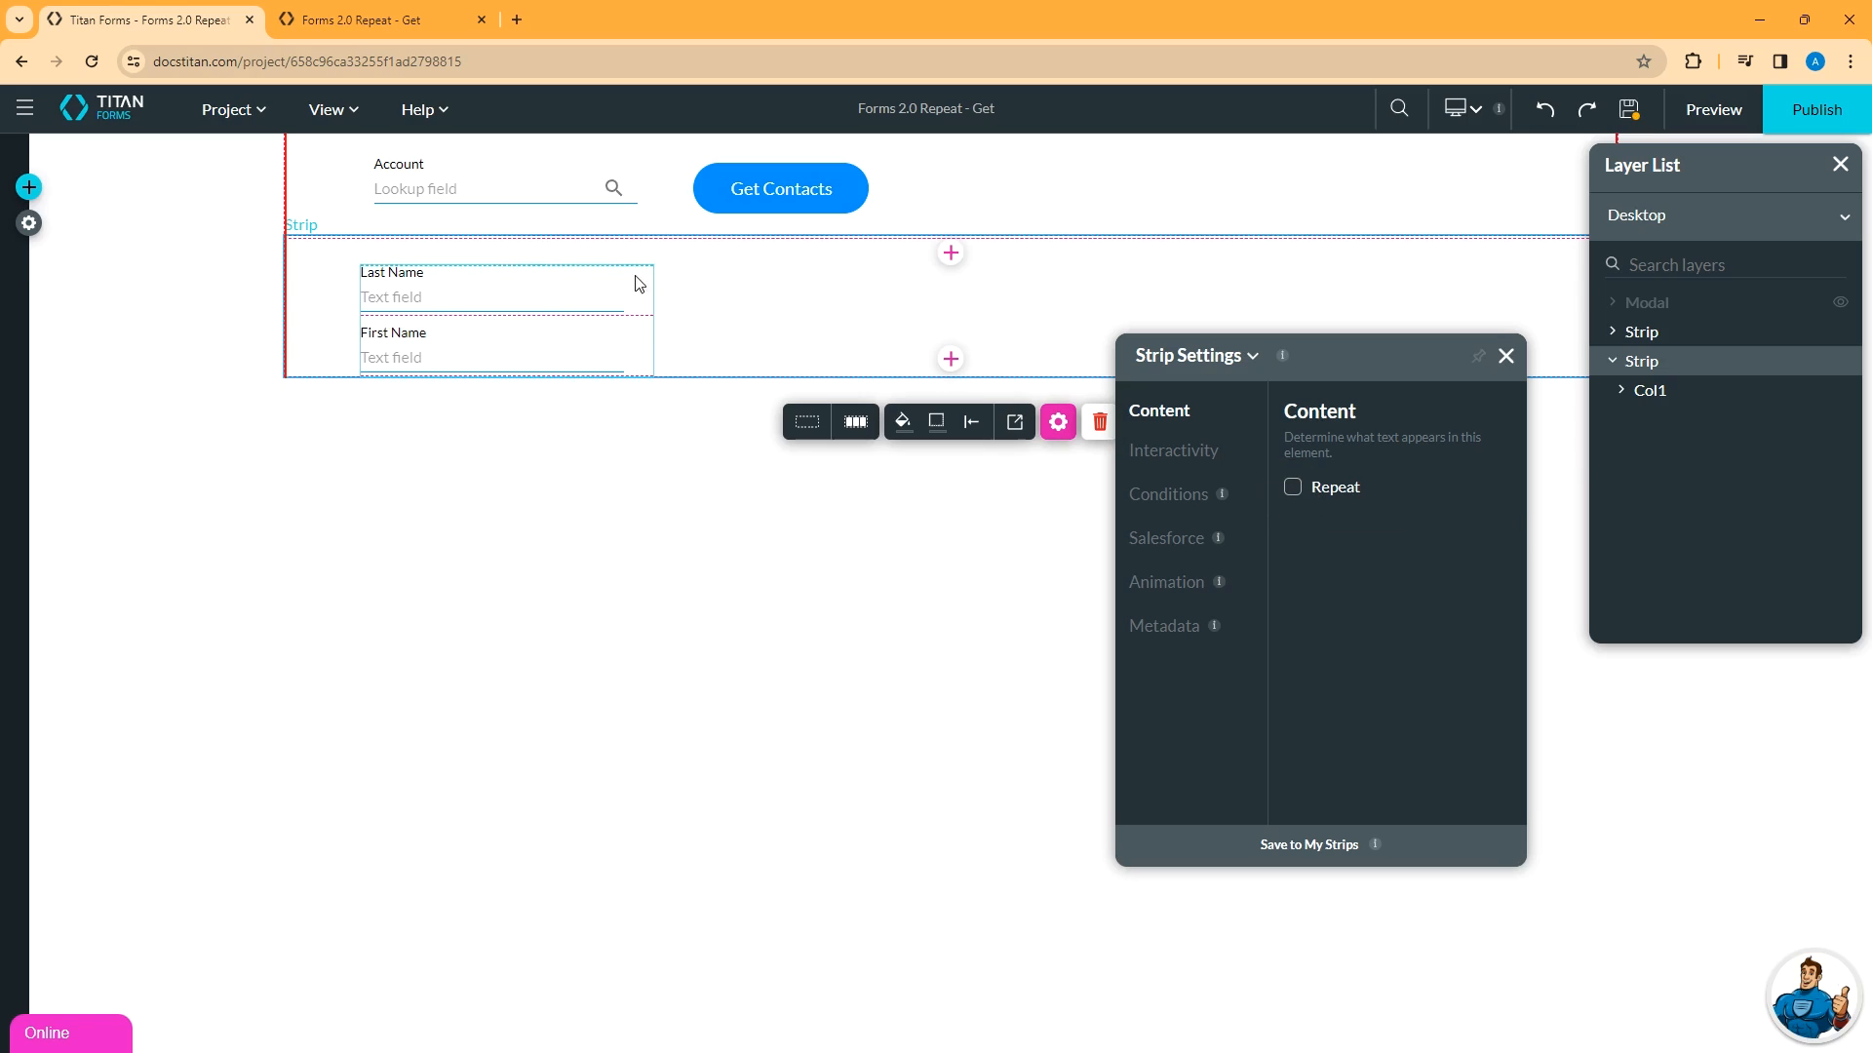
pyautogui.click(864, 425)
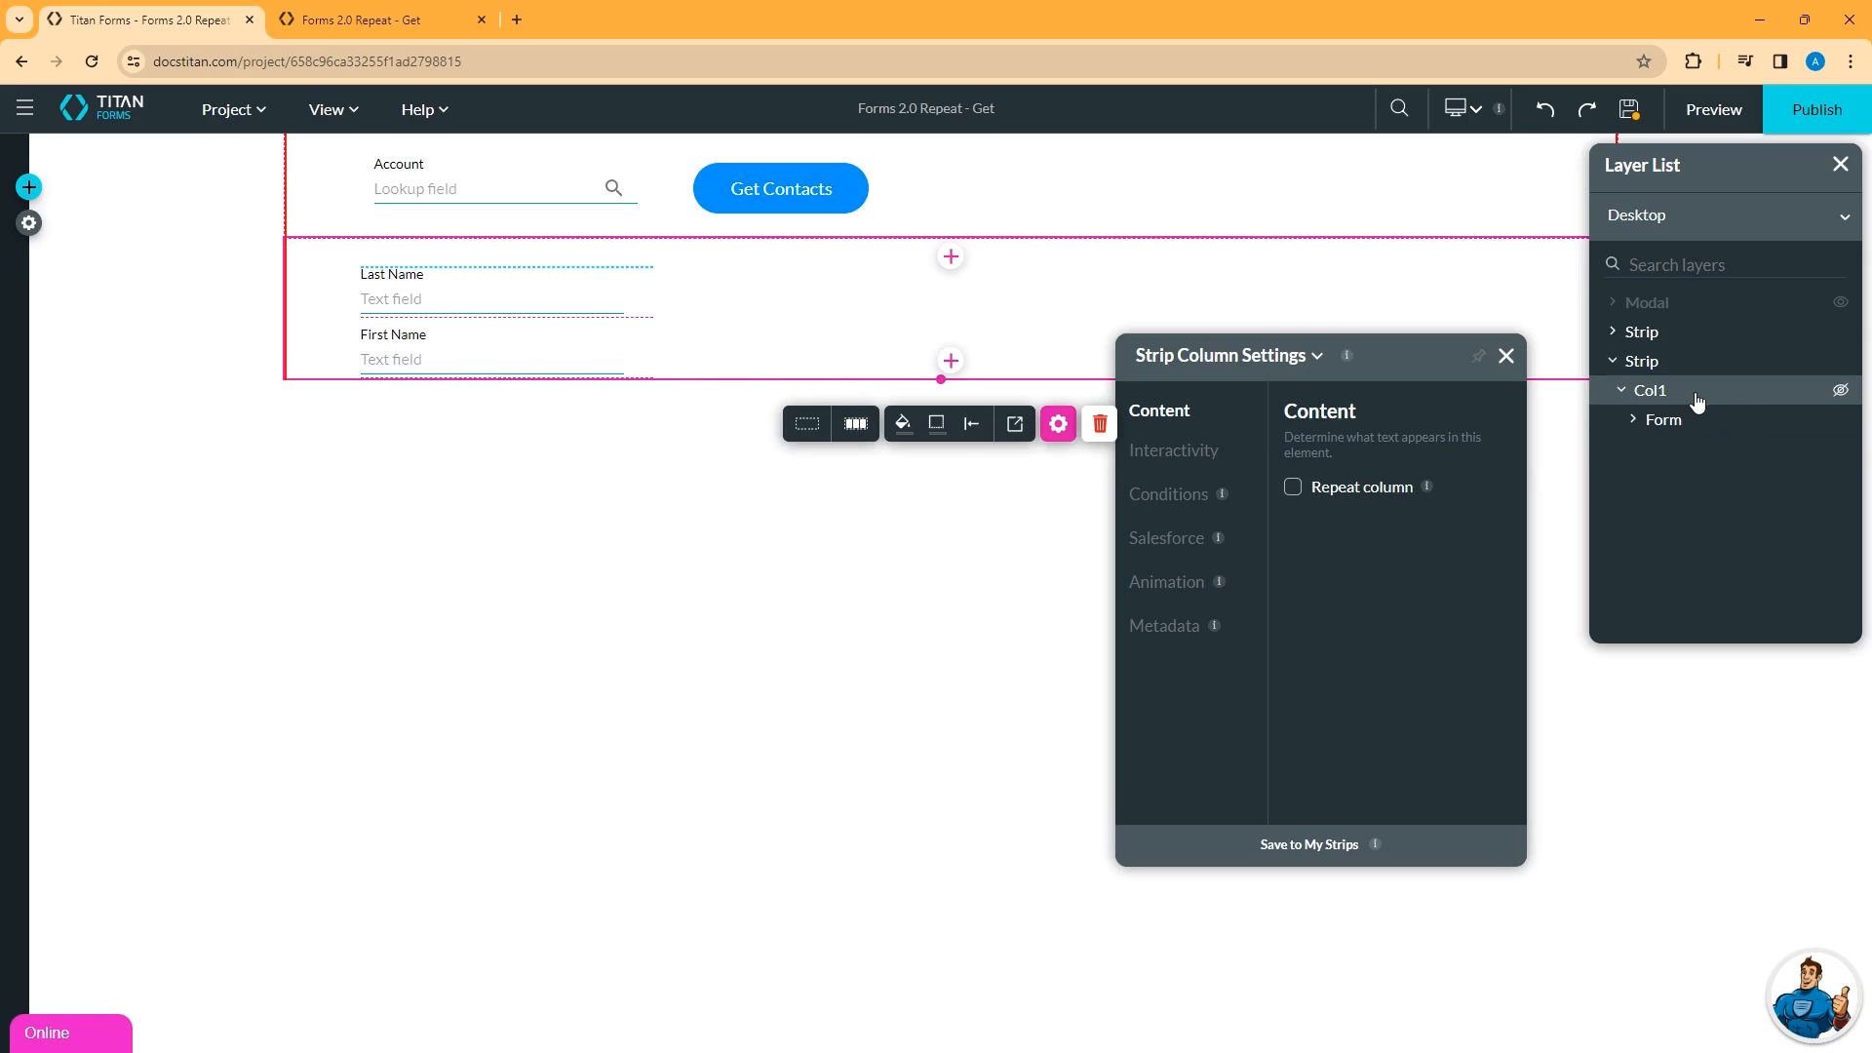
pyautogui.click(1294, 489)
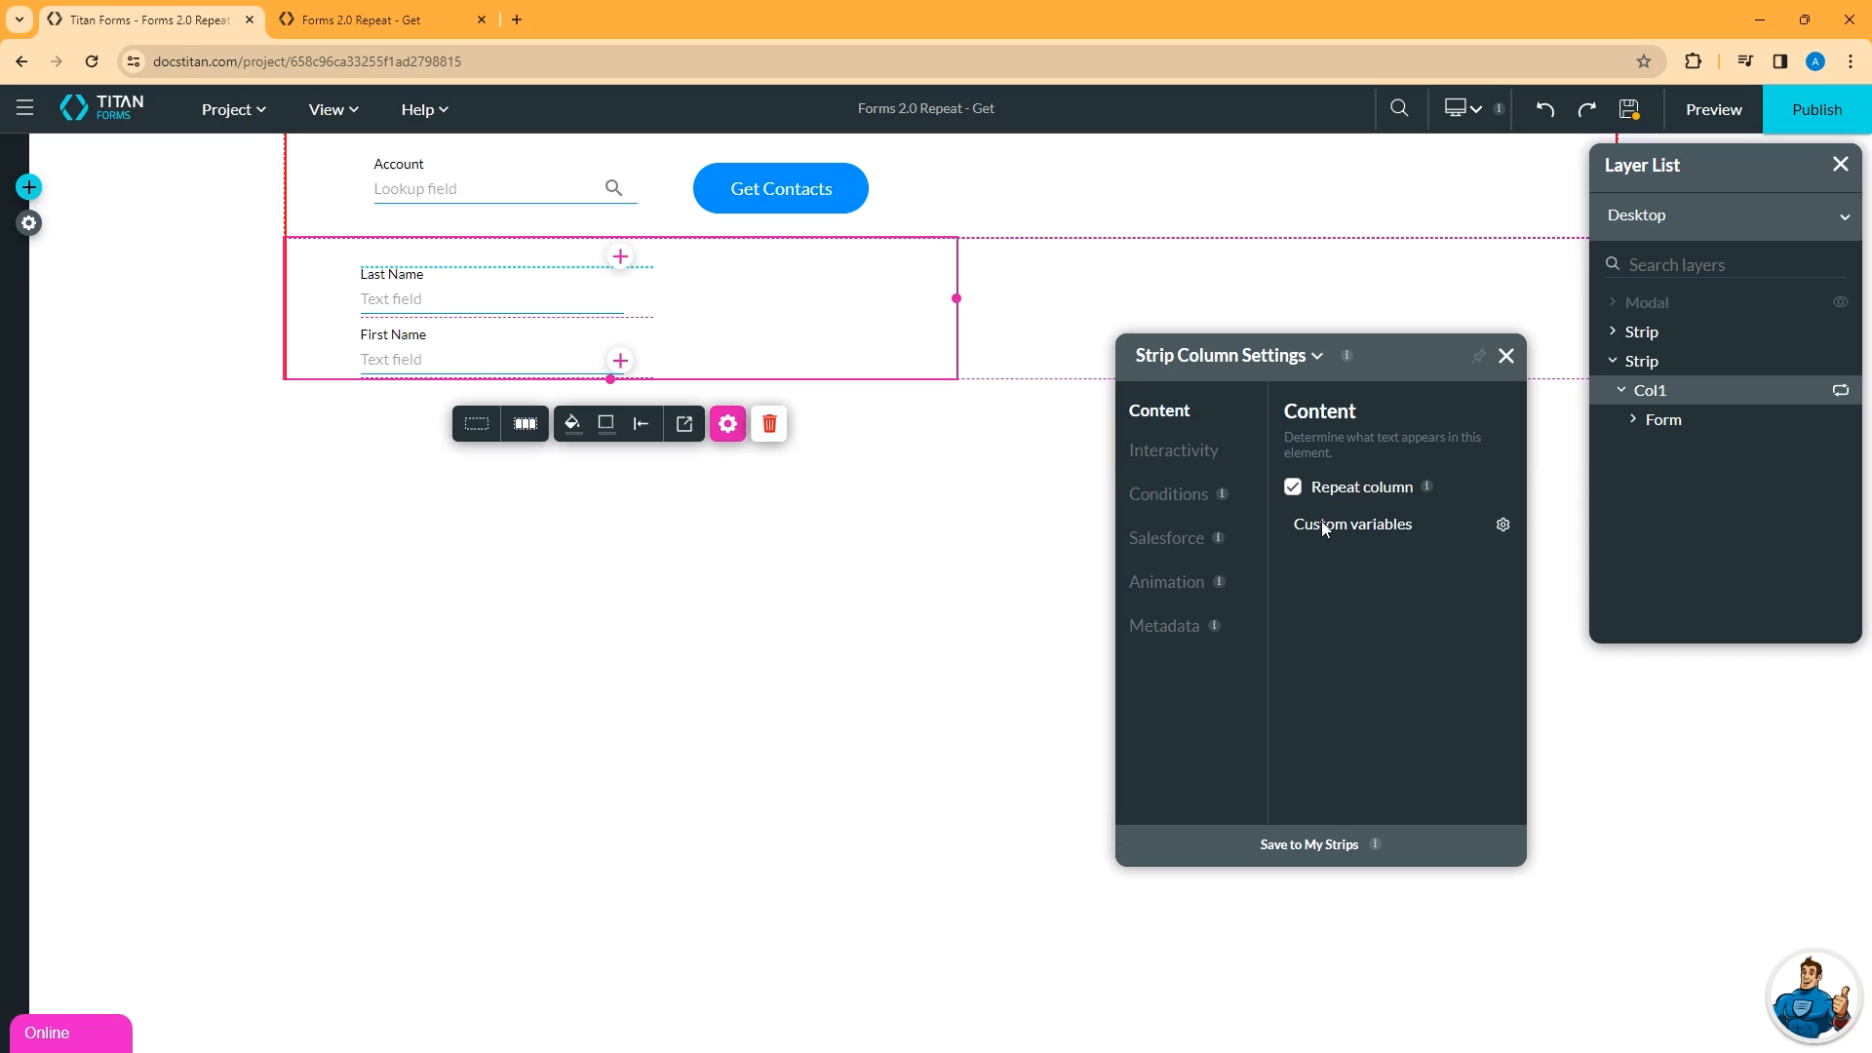
pyautogui.click(1629, 112)
# Reload the form preview, look up "wayne" again, apply Wayneman Enterprises, and get its contacts to test the repeating column.
pyautogui.click(361, 19)
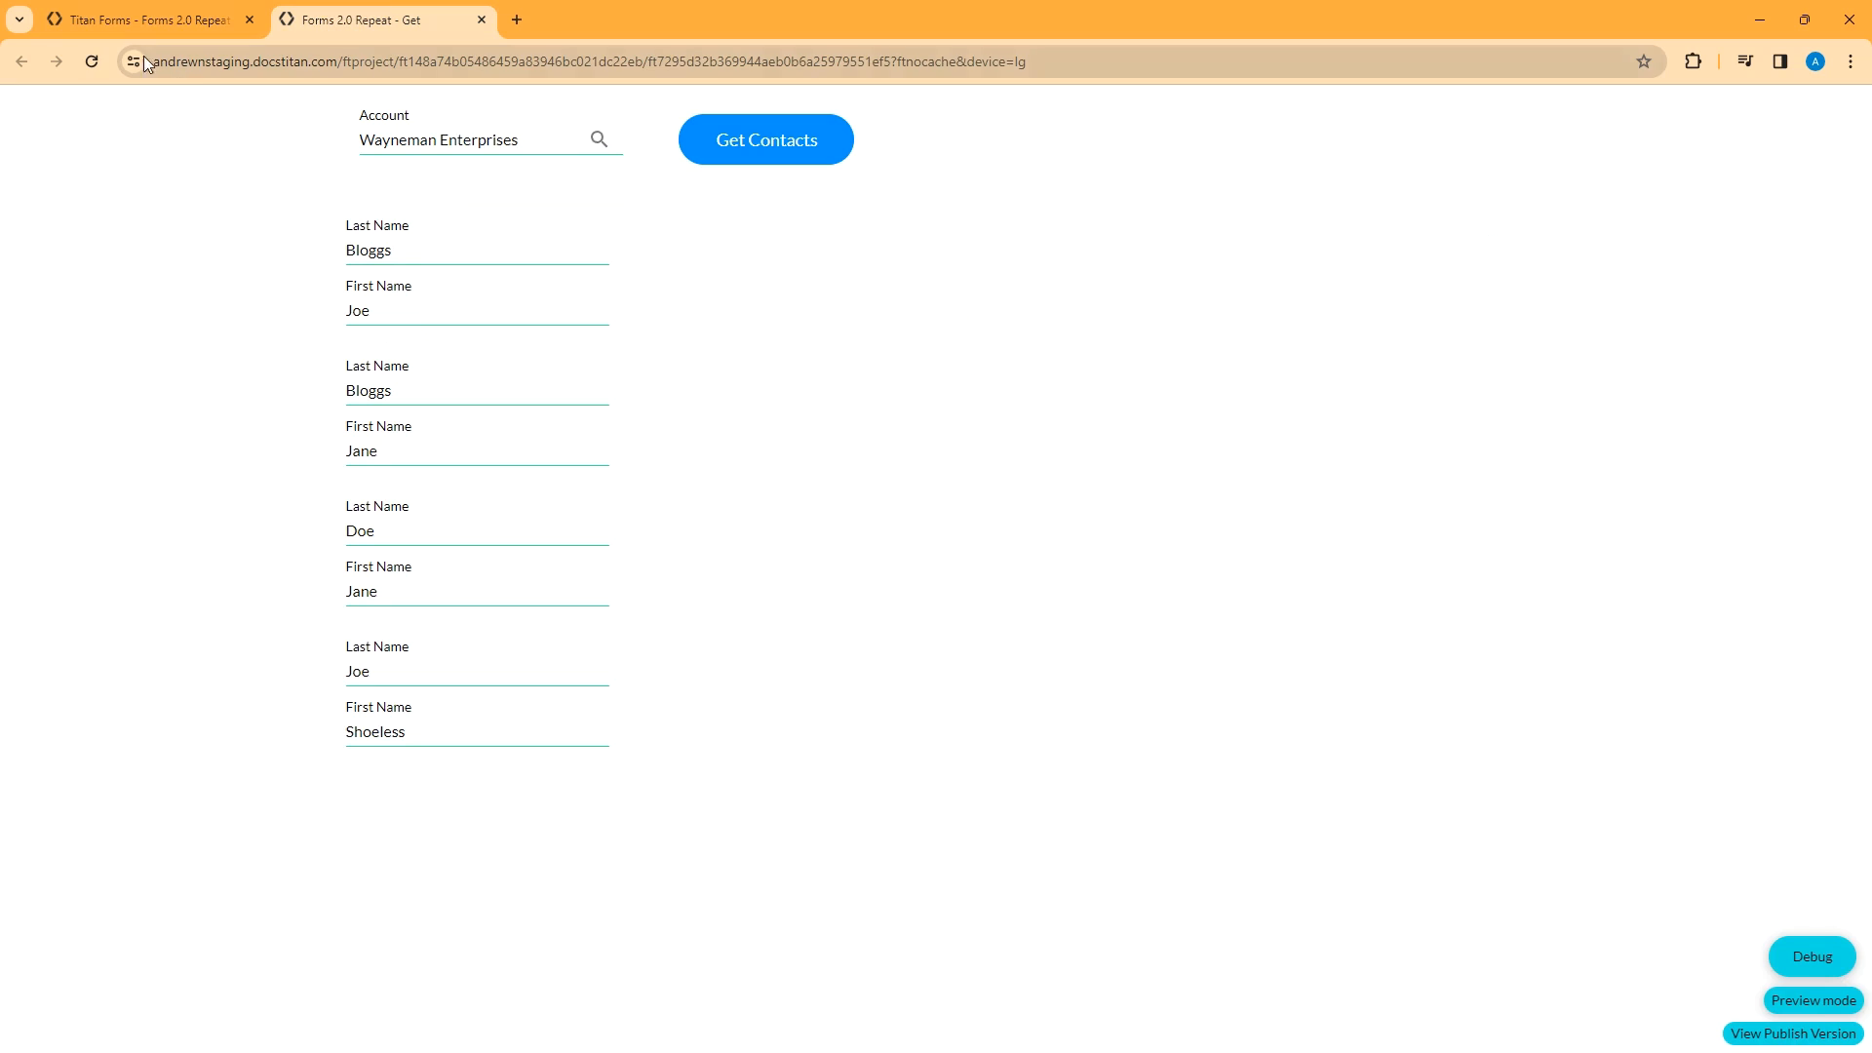
pyautogui.click(92, 62)
pyautogui.click(456, 143)
pyautogui.write('wayne')
pyautogui.press('Return')
pyautogui.click(585, 488)
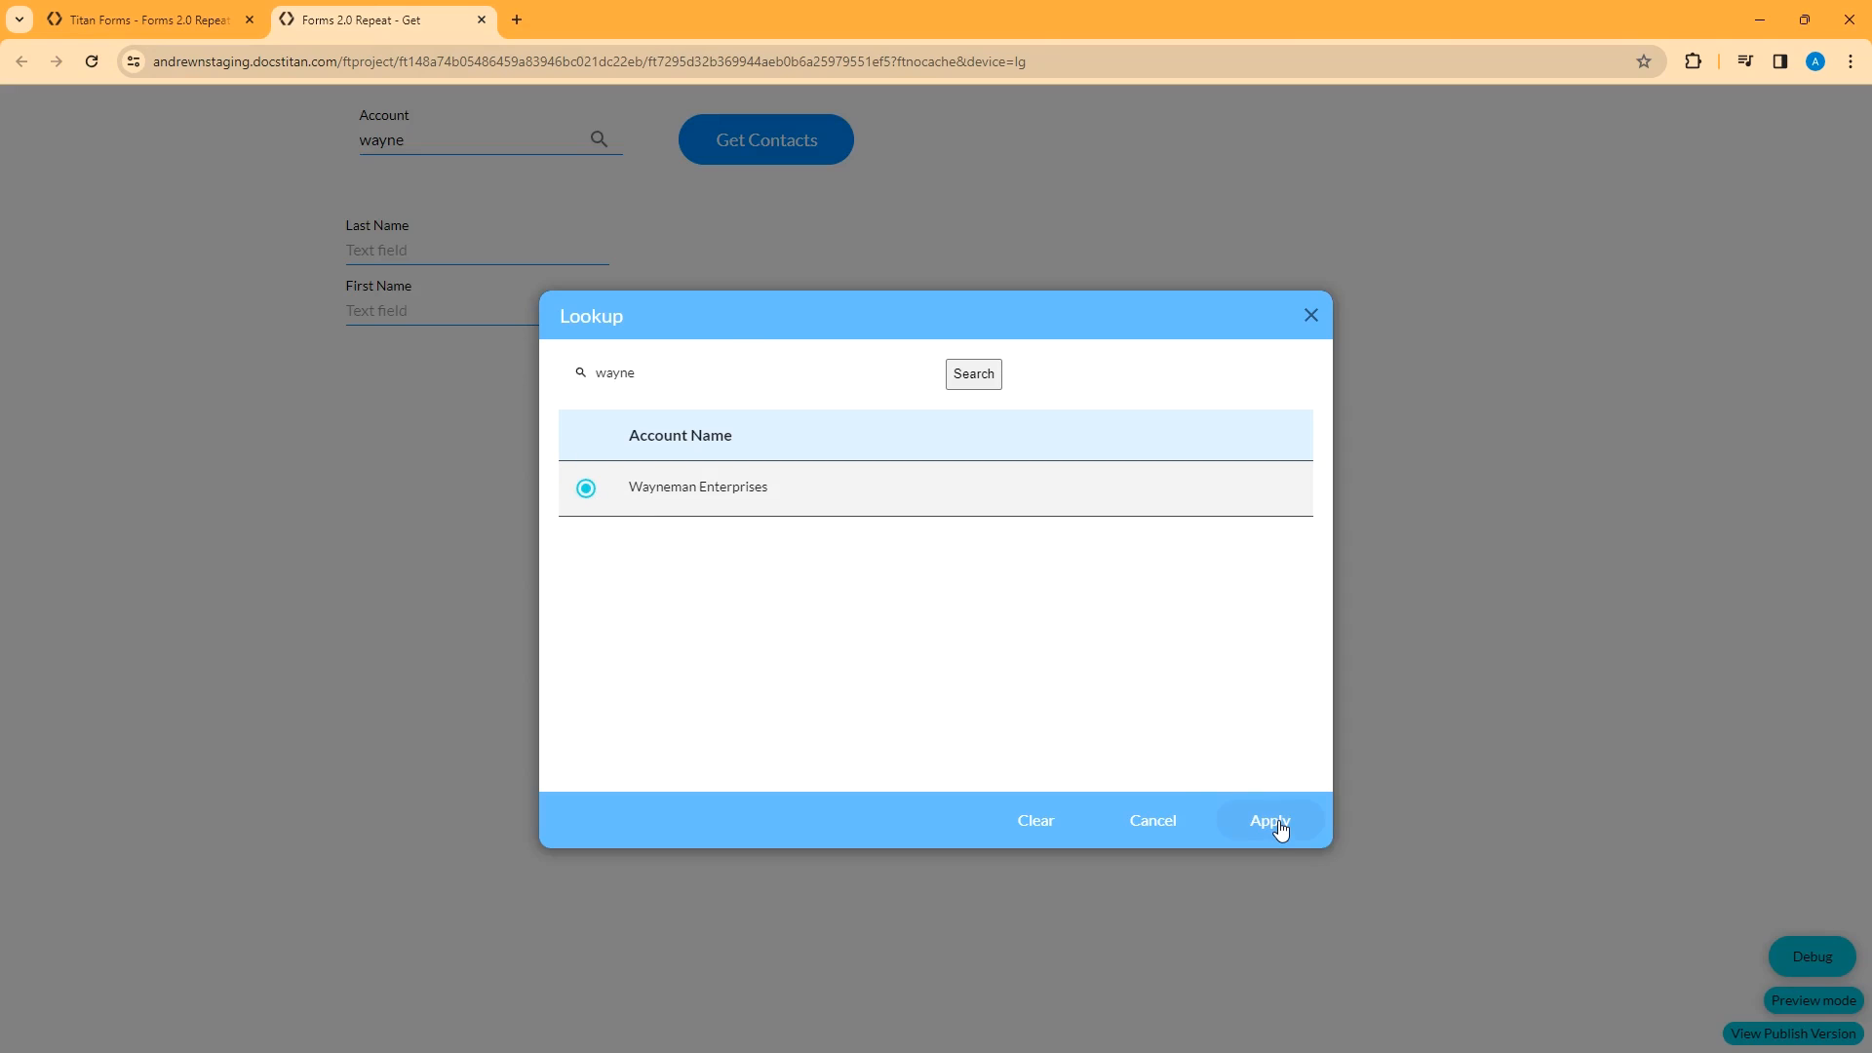
pyautogui.click(1270, 821)
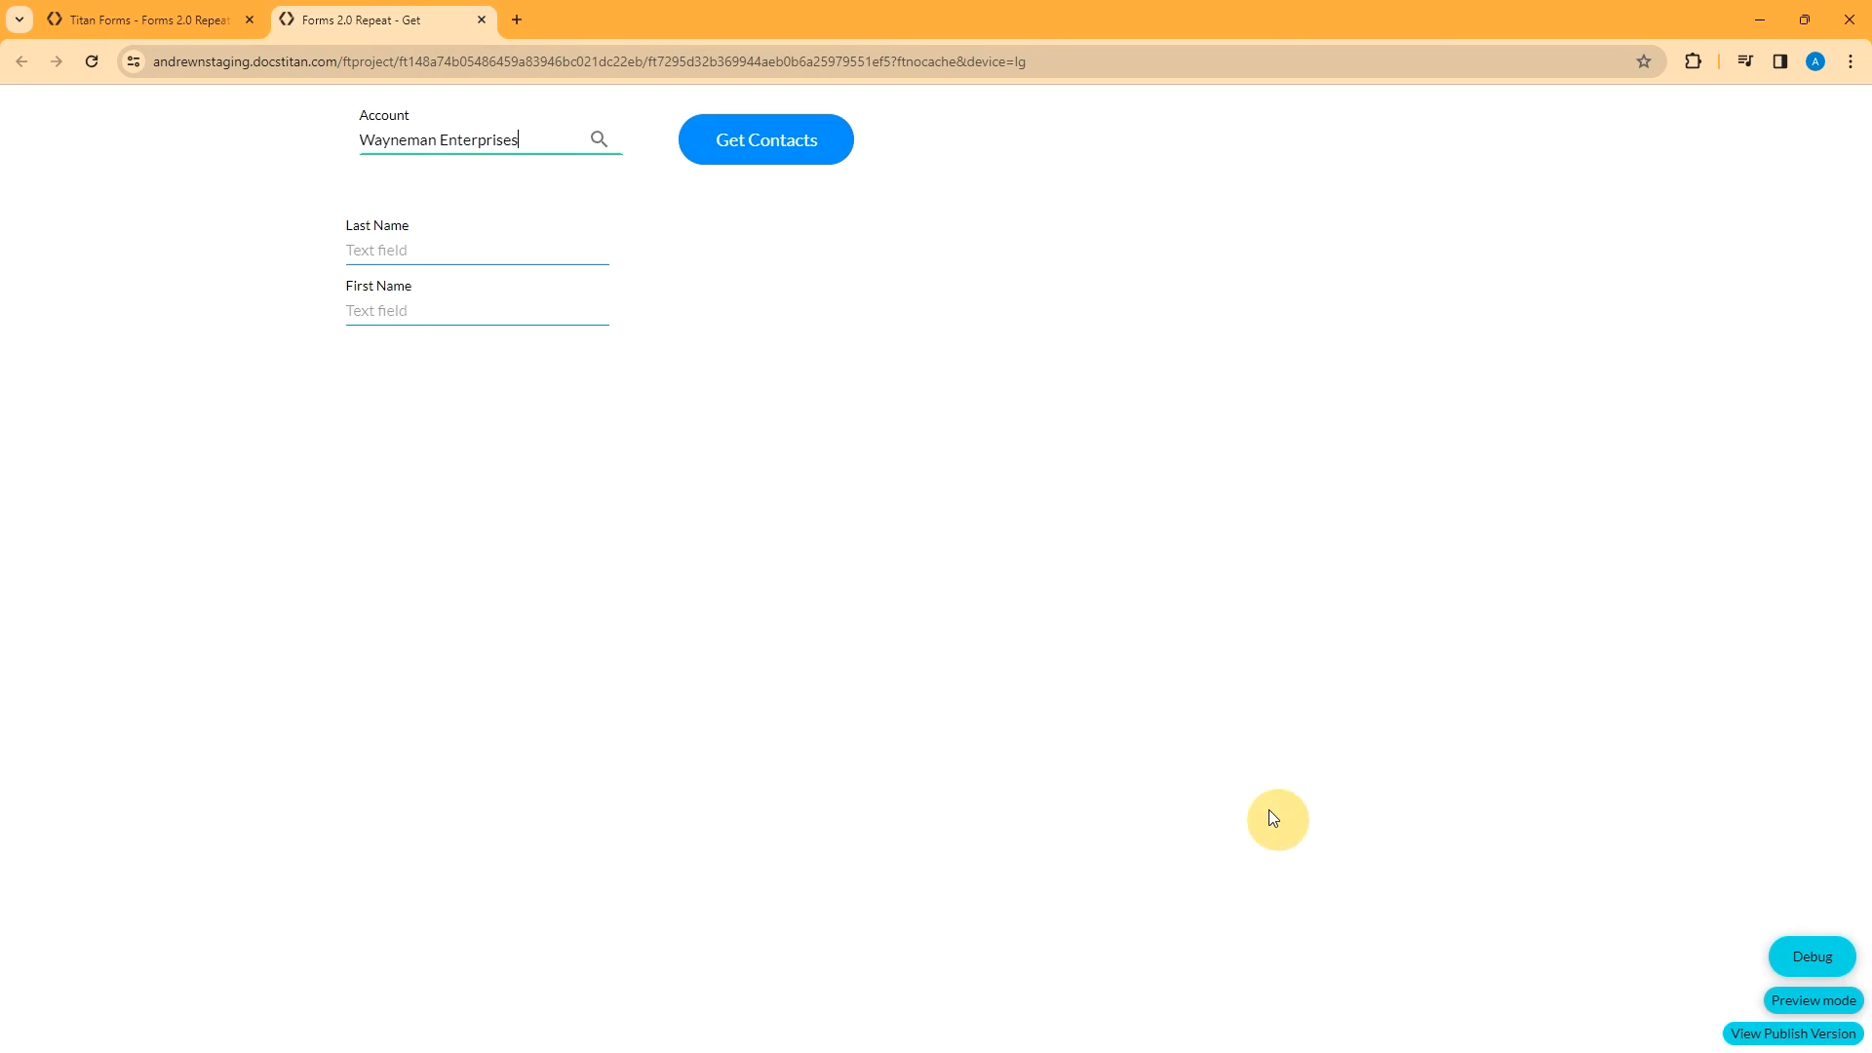
pyautogui.click(755, 143)
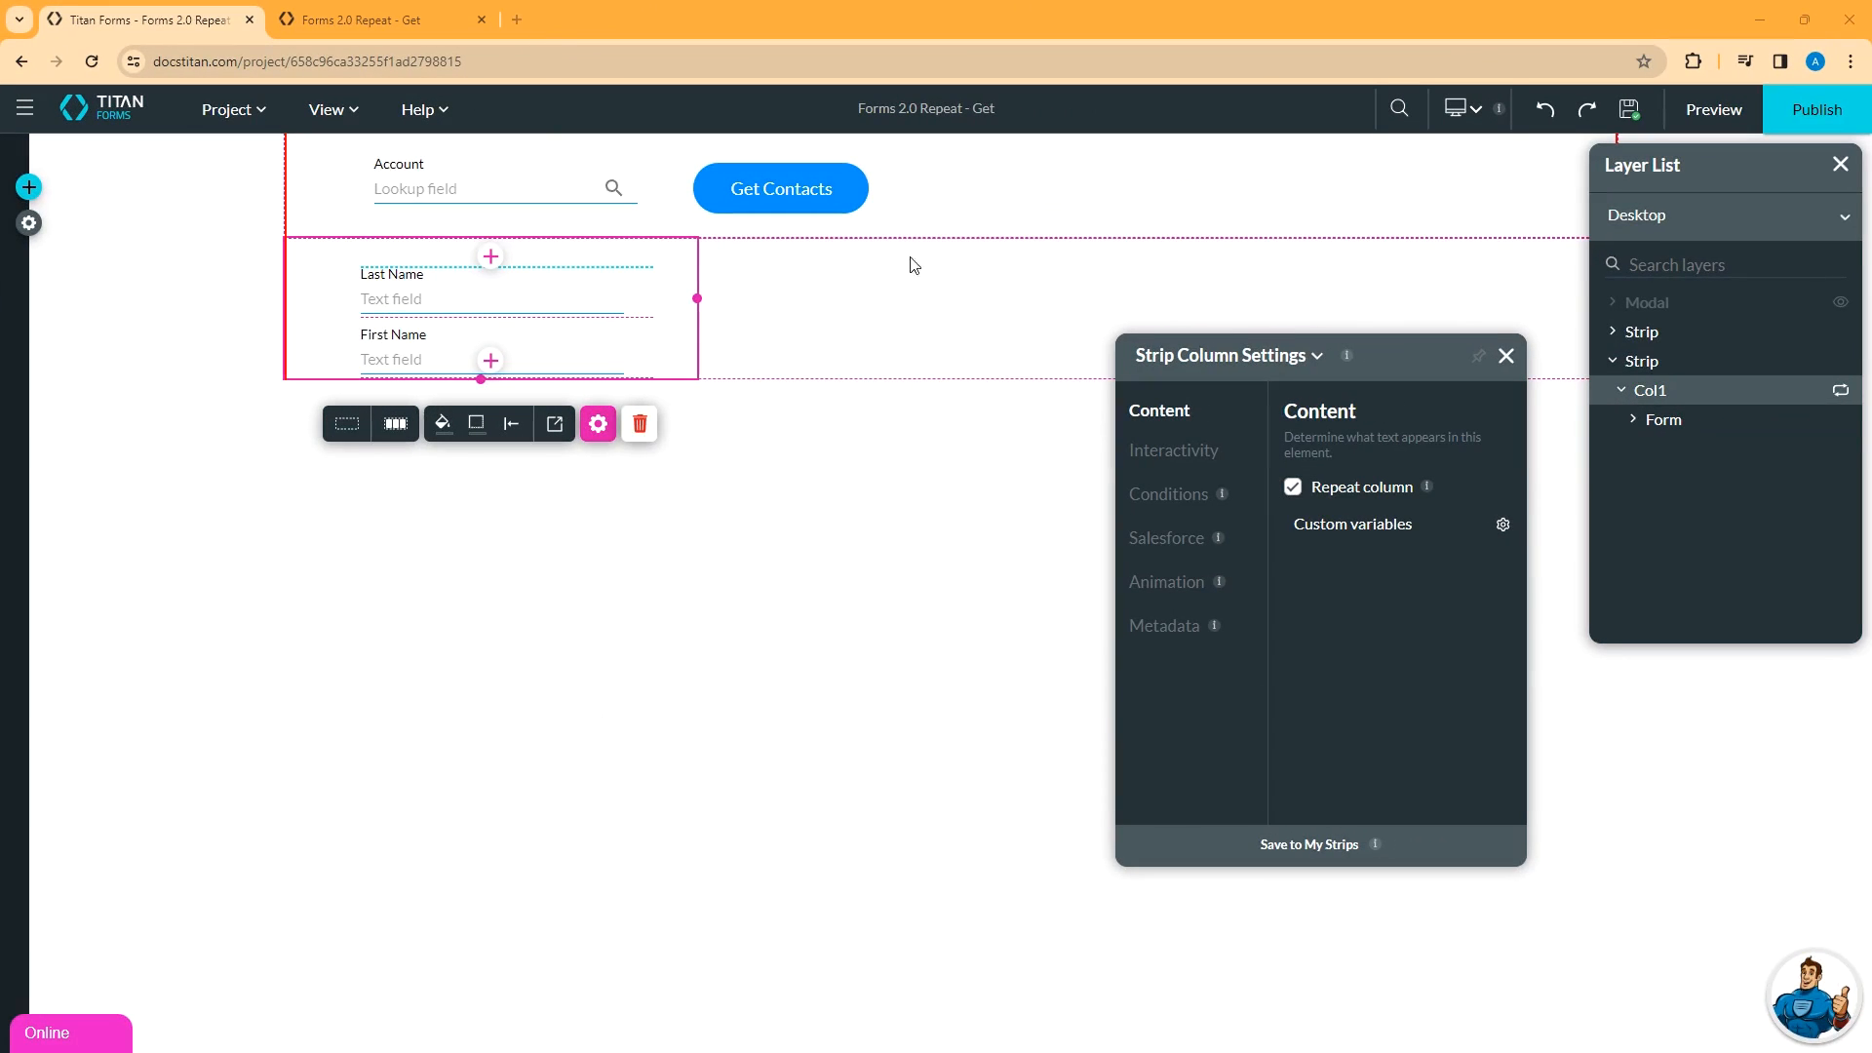
# Add an empty strip above the name fields' strip and place an accordion in it, widened to about 348 from the right edge.
pyautogui.click(884, 274)
pyautogui.click(948, 255)
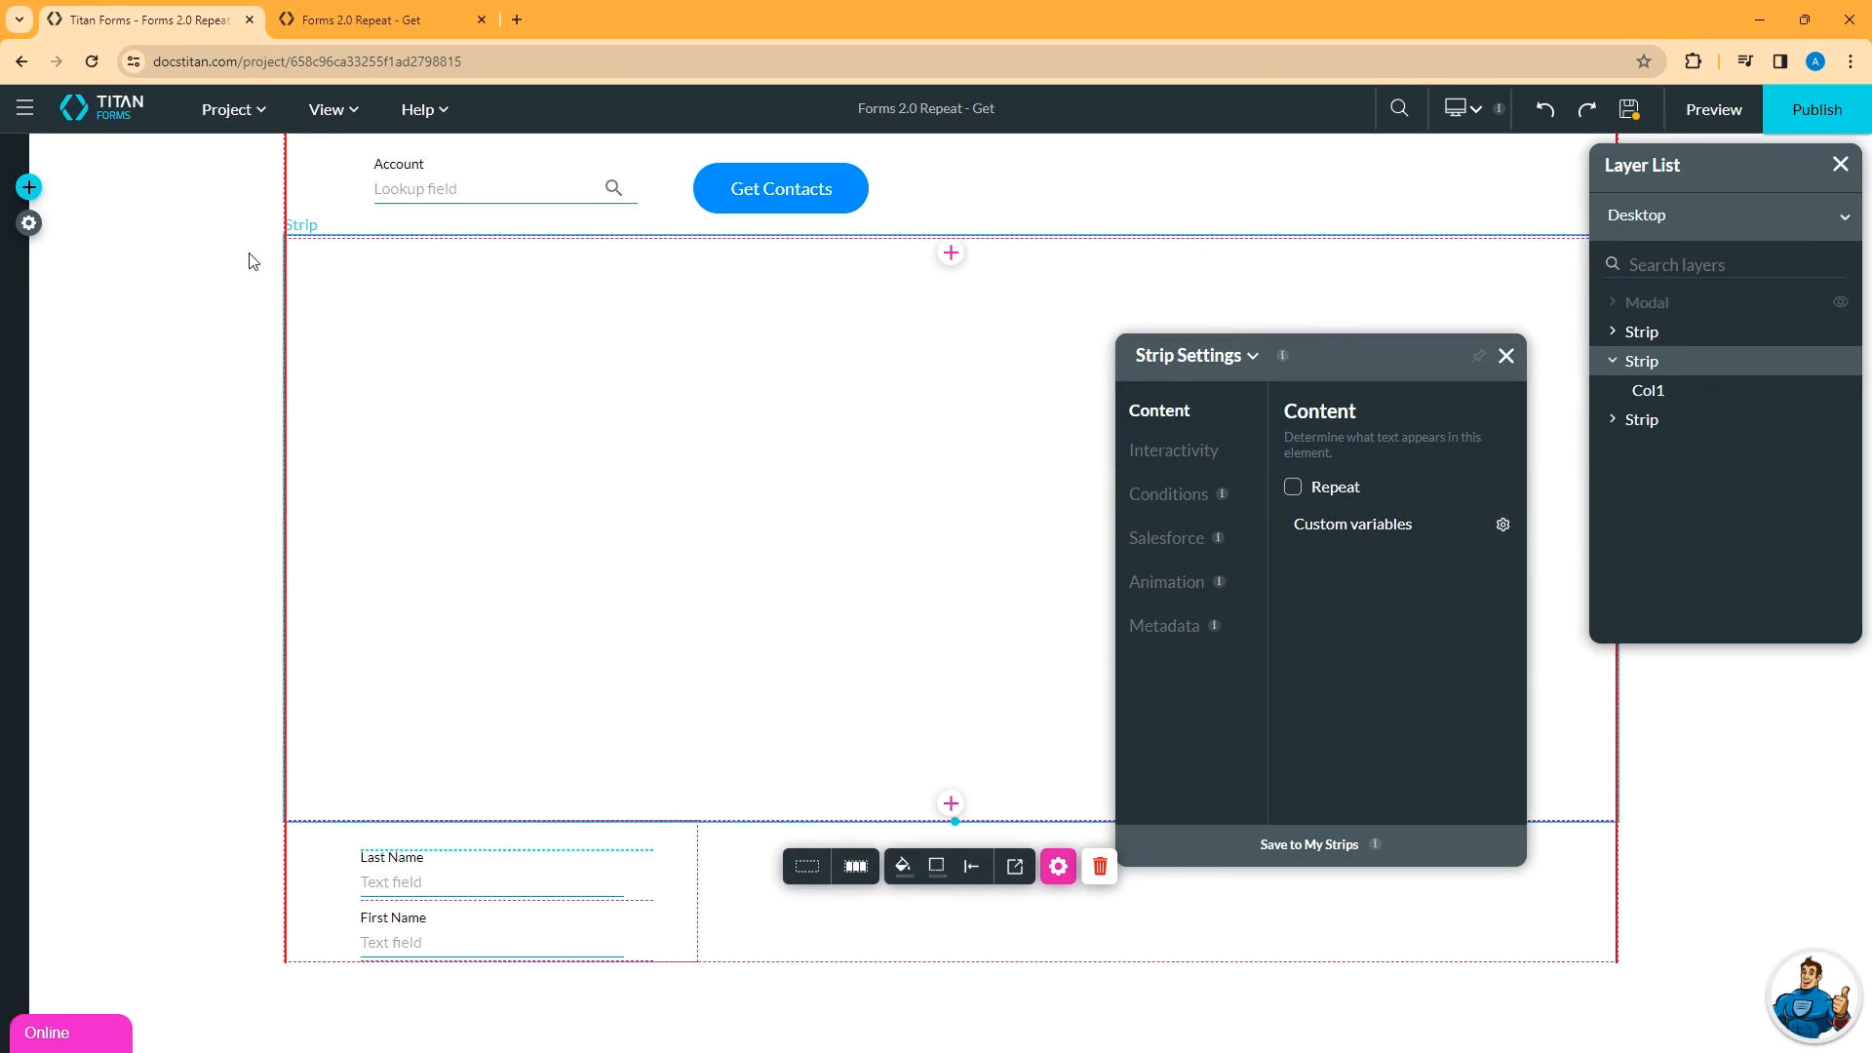
pyautogui.click(29, 186)
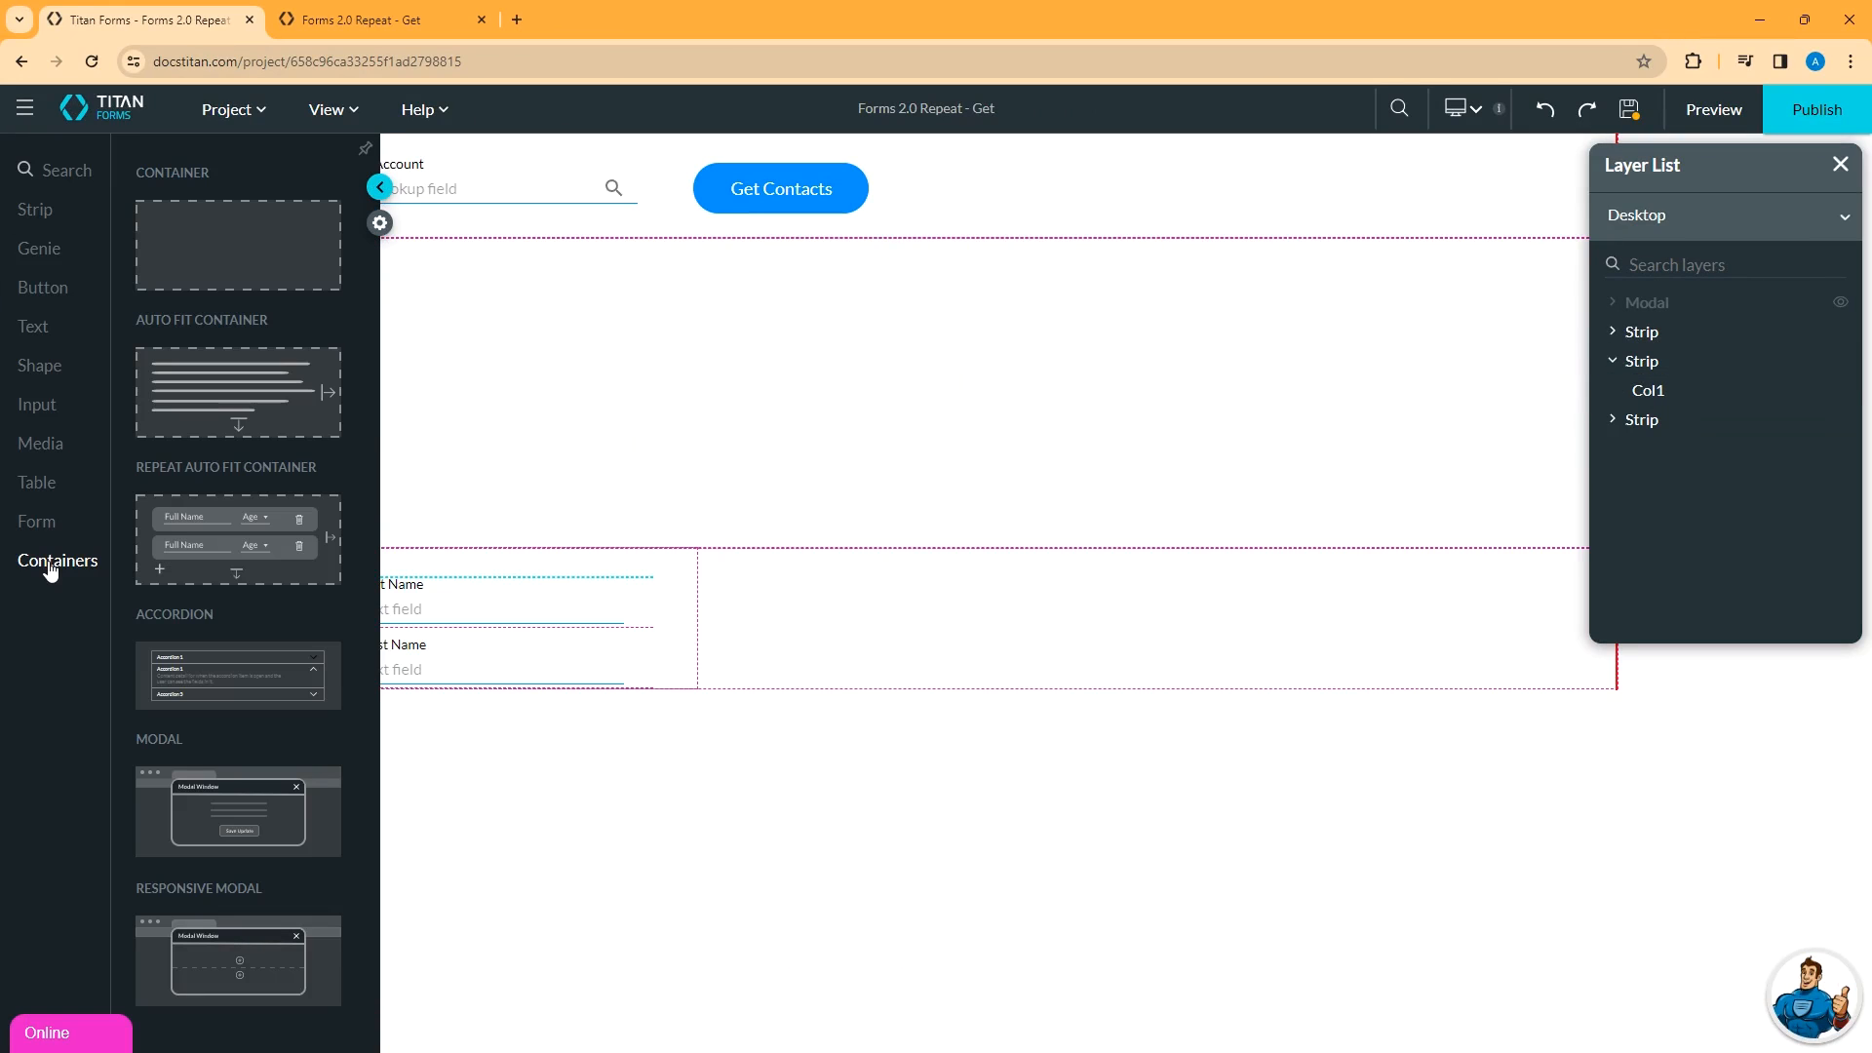
pyautogui.moveTo(222, 676); pyautogui.dragTo(521, 332)
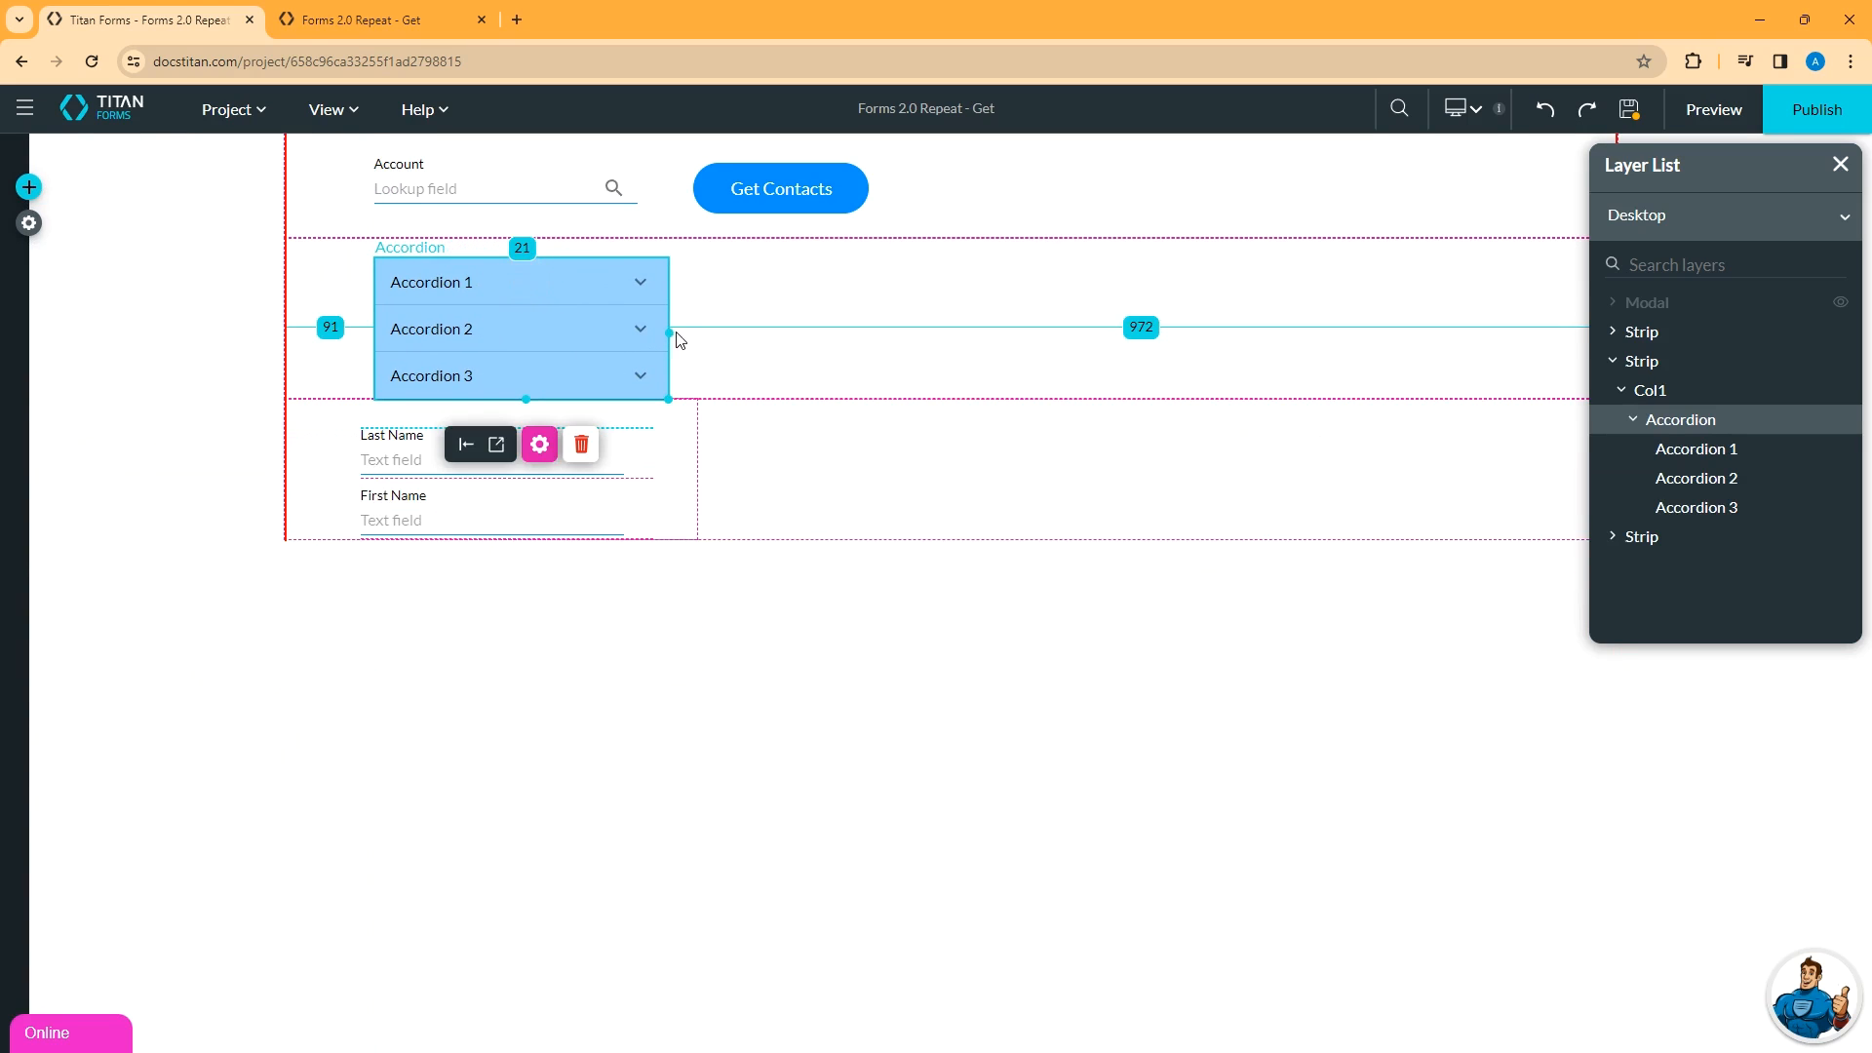
pyautogui.moveTo(665, 334); pyautogui.dragTo(1323, 334)
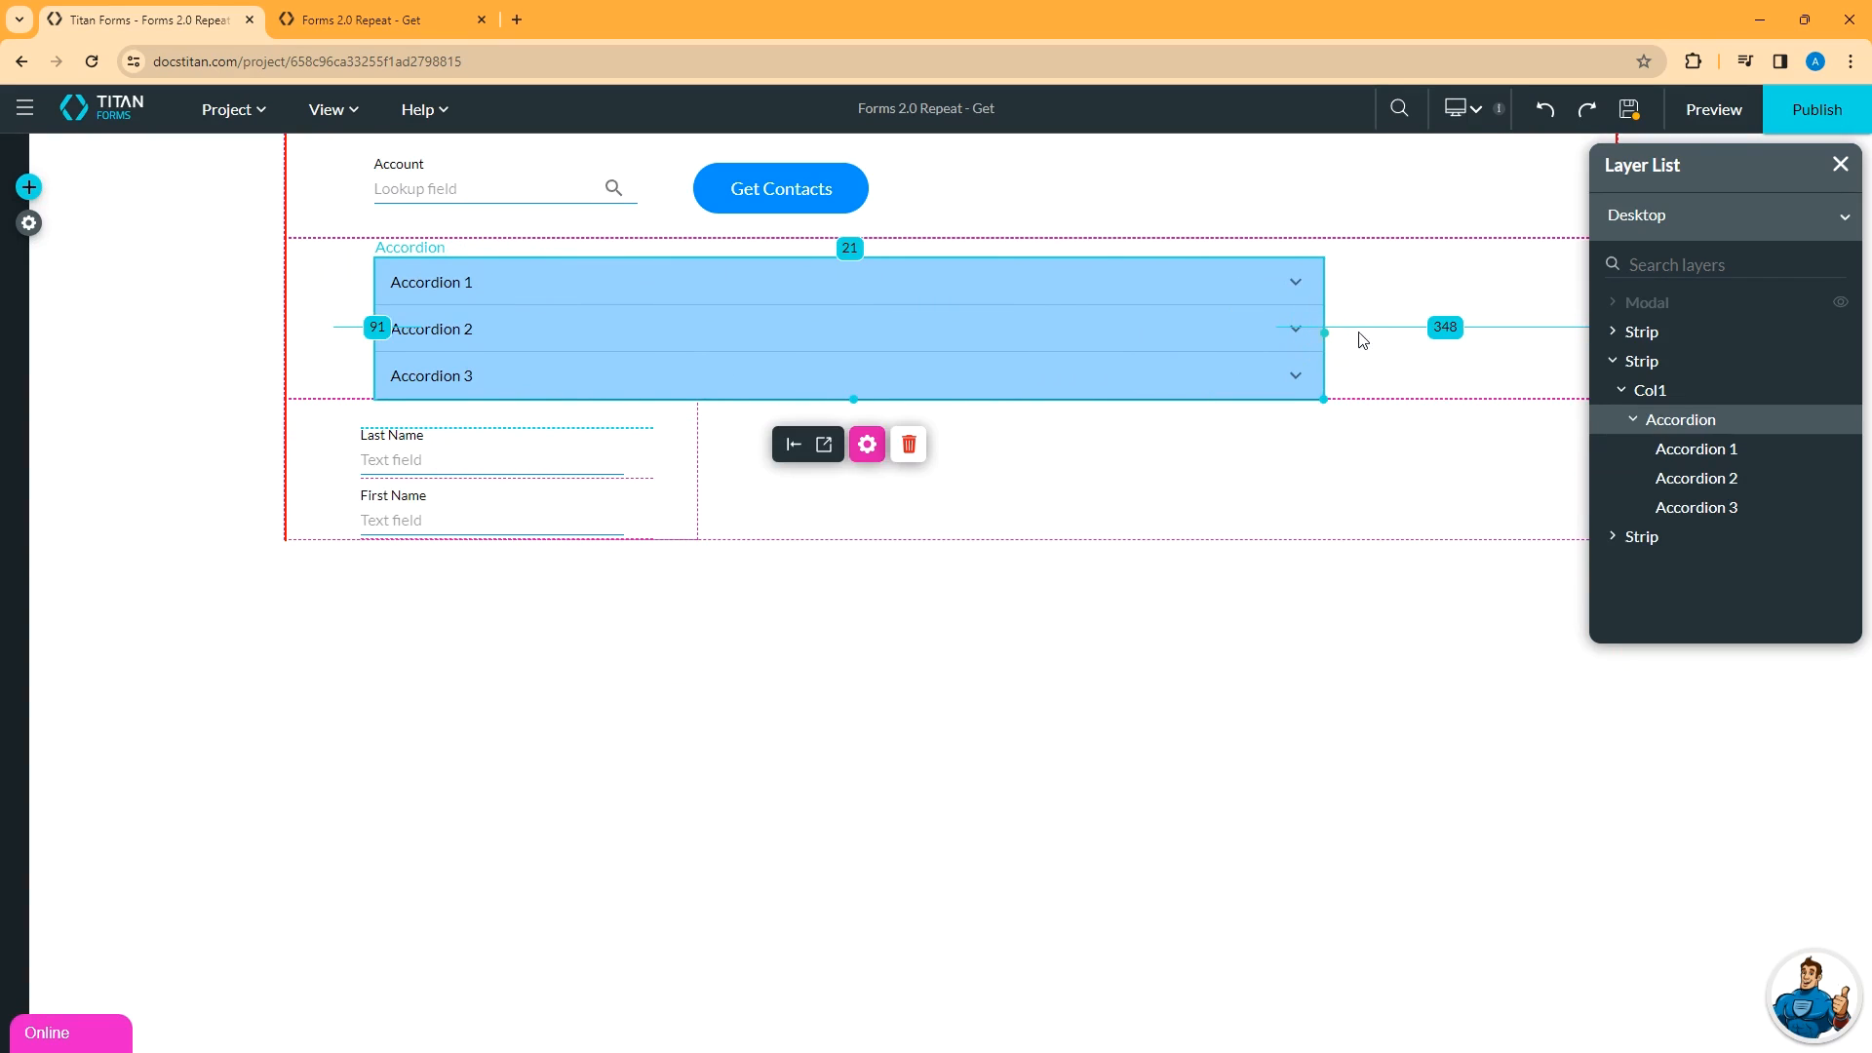
# Expand Accordion 1 and place a Repeat Auto Fit container inside it, near its upper-left corner.
pyautogui.click(1298, 284)
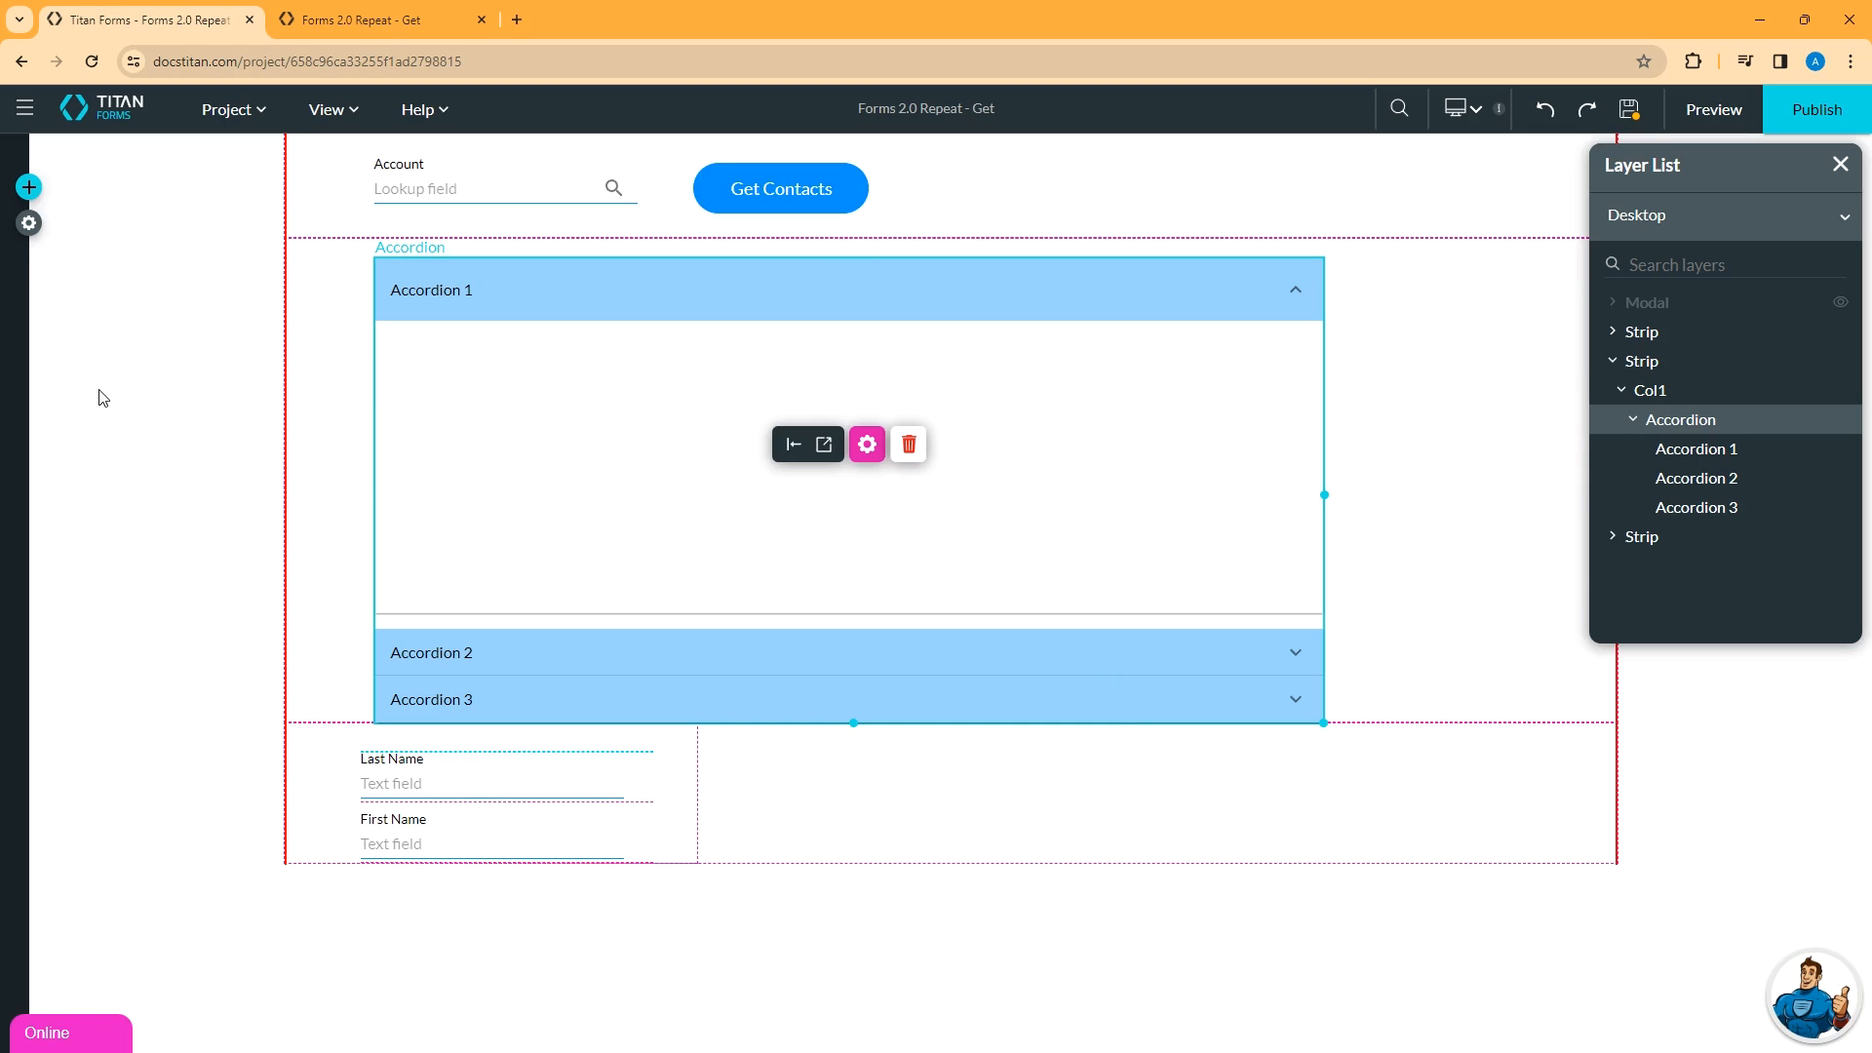
pyautogui.click(28, 187)
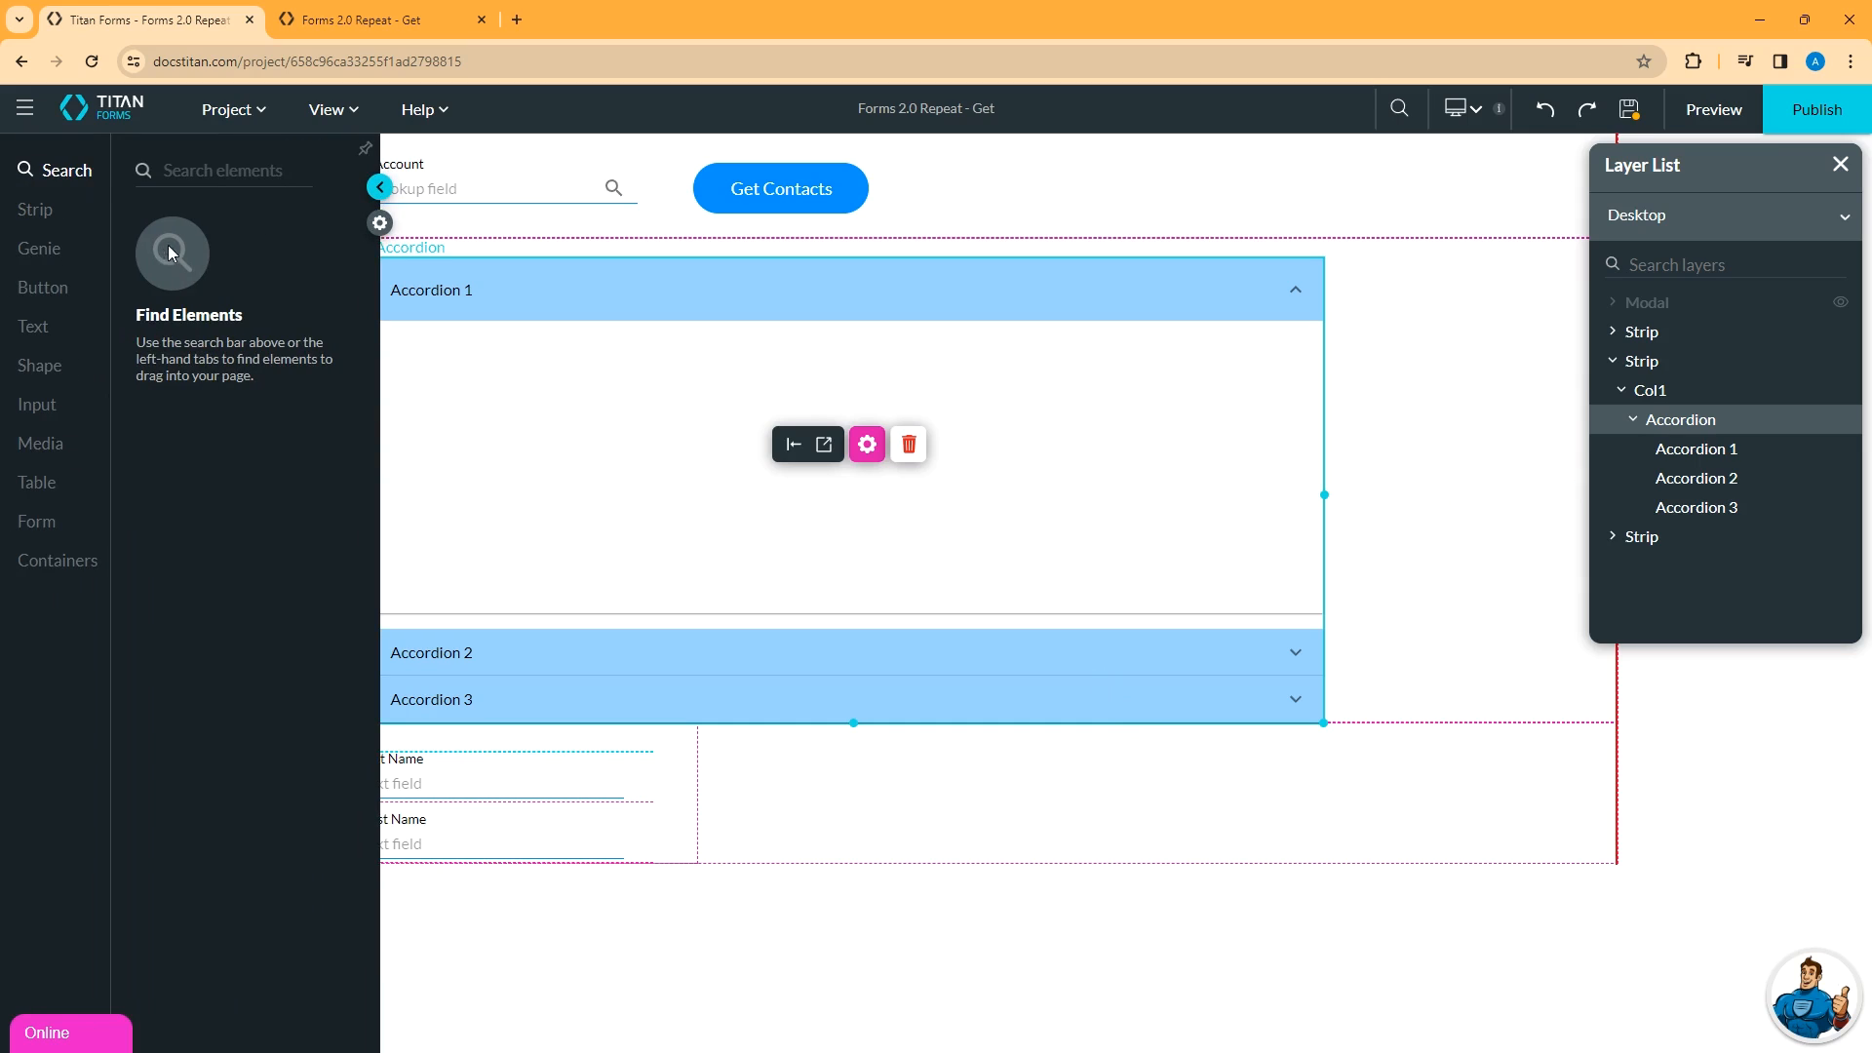
pyautogui.click(59, 562)
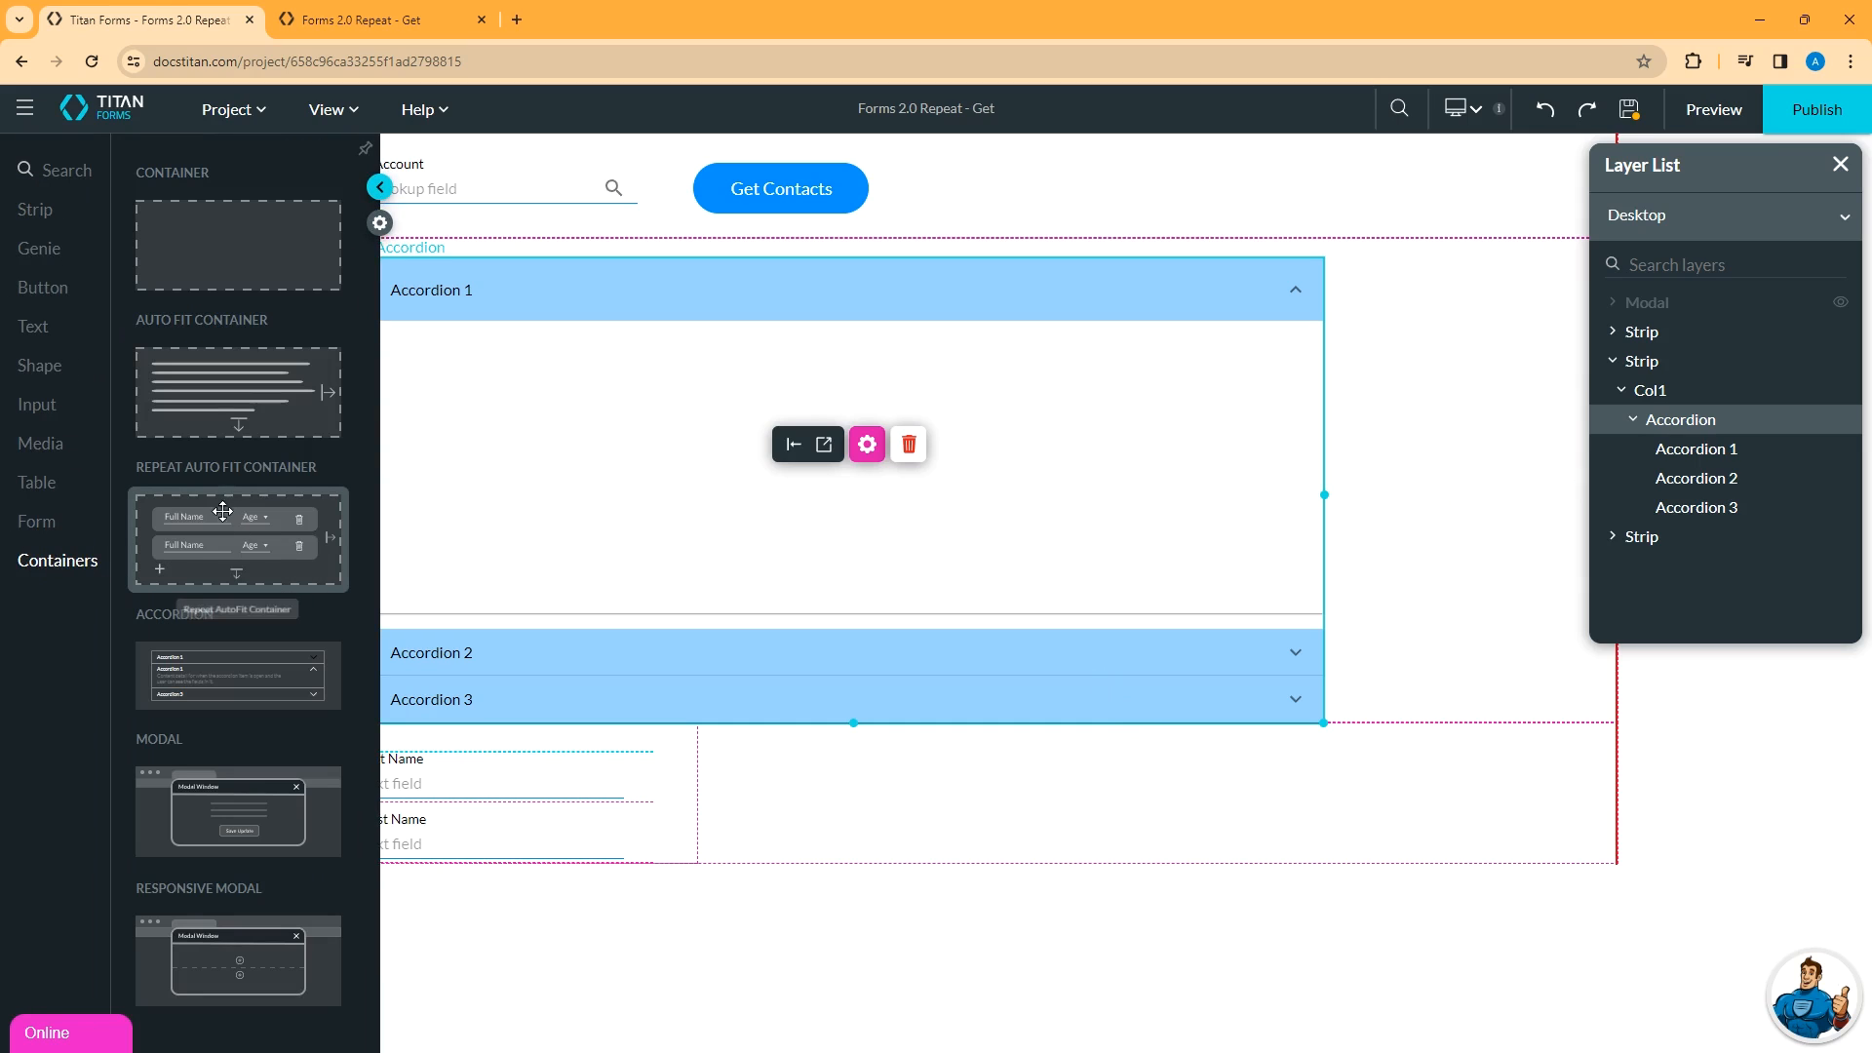
pyautogui.moveTo(238, 536); pyautogui.dragTo(506, 412)
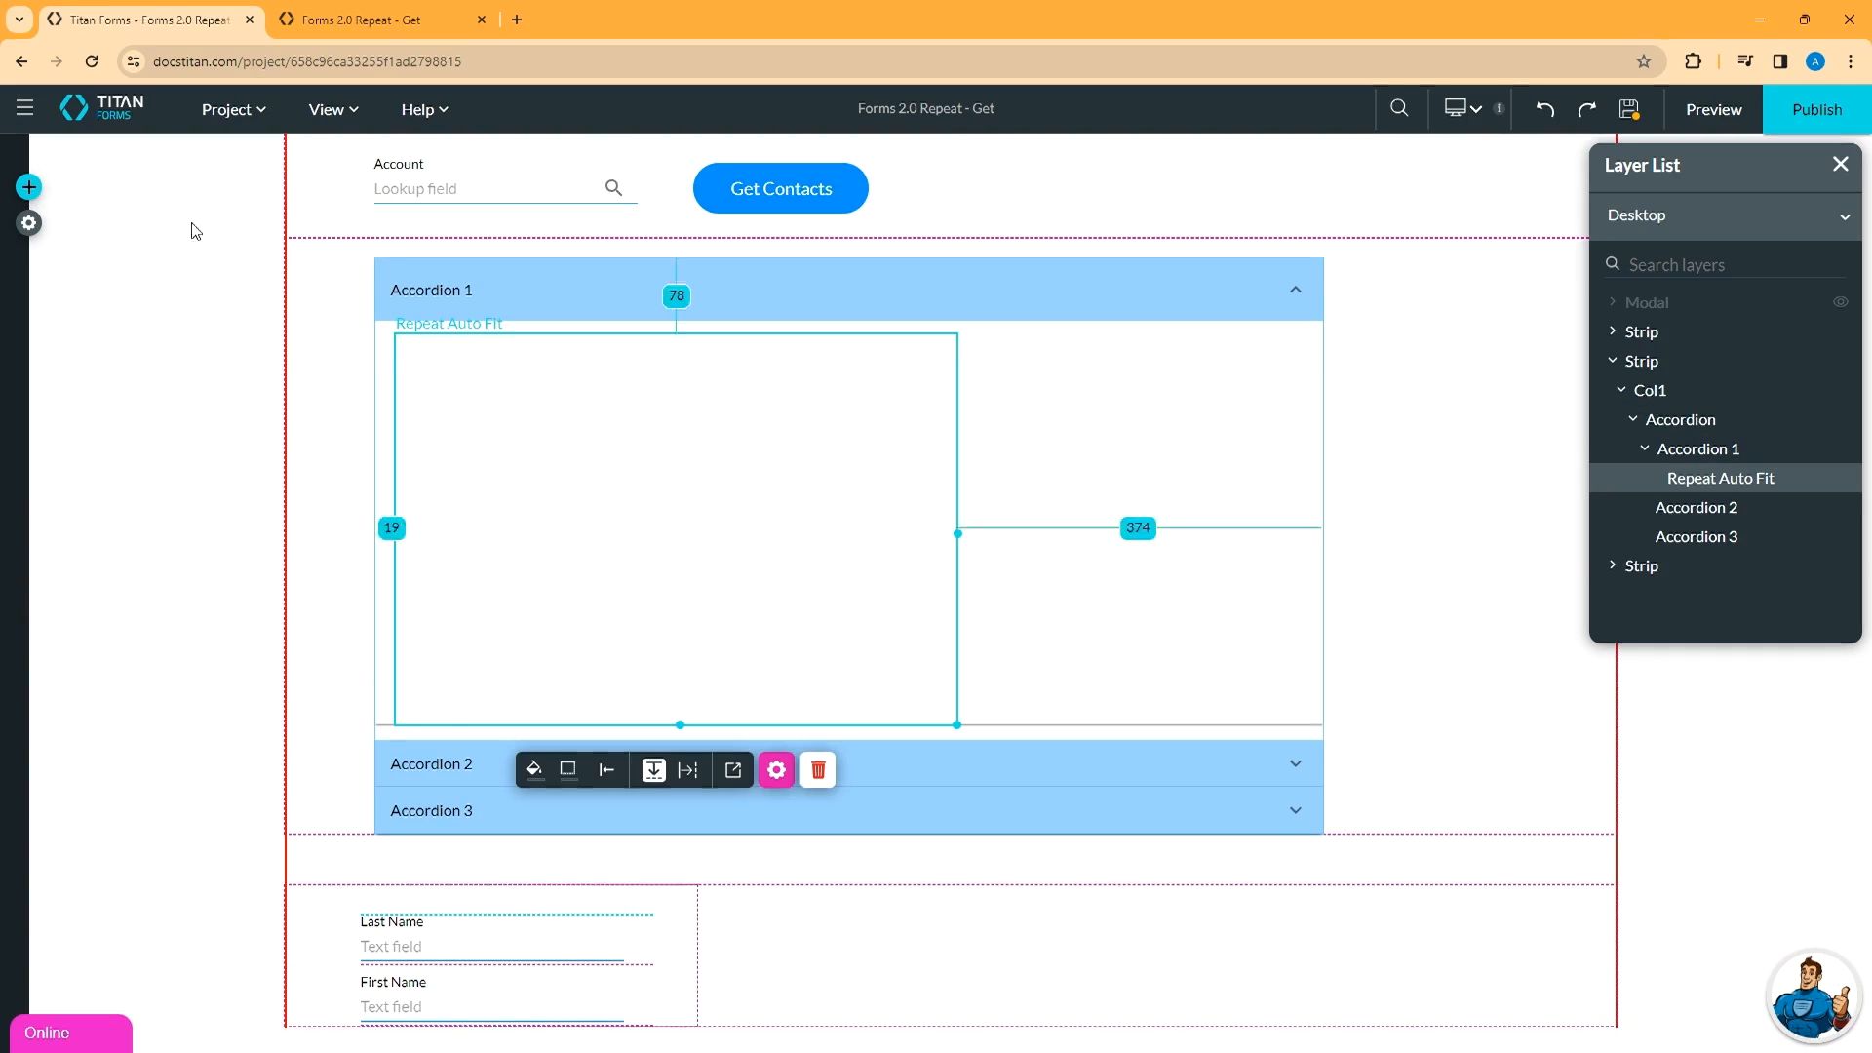
# Add a text field to the Repeat Auto Fit container in Accordion 1 and label it "Repeat First".
pyautogui.click(30, 187)
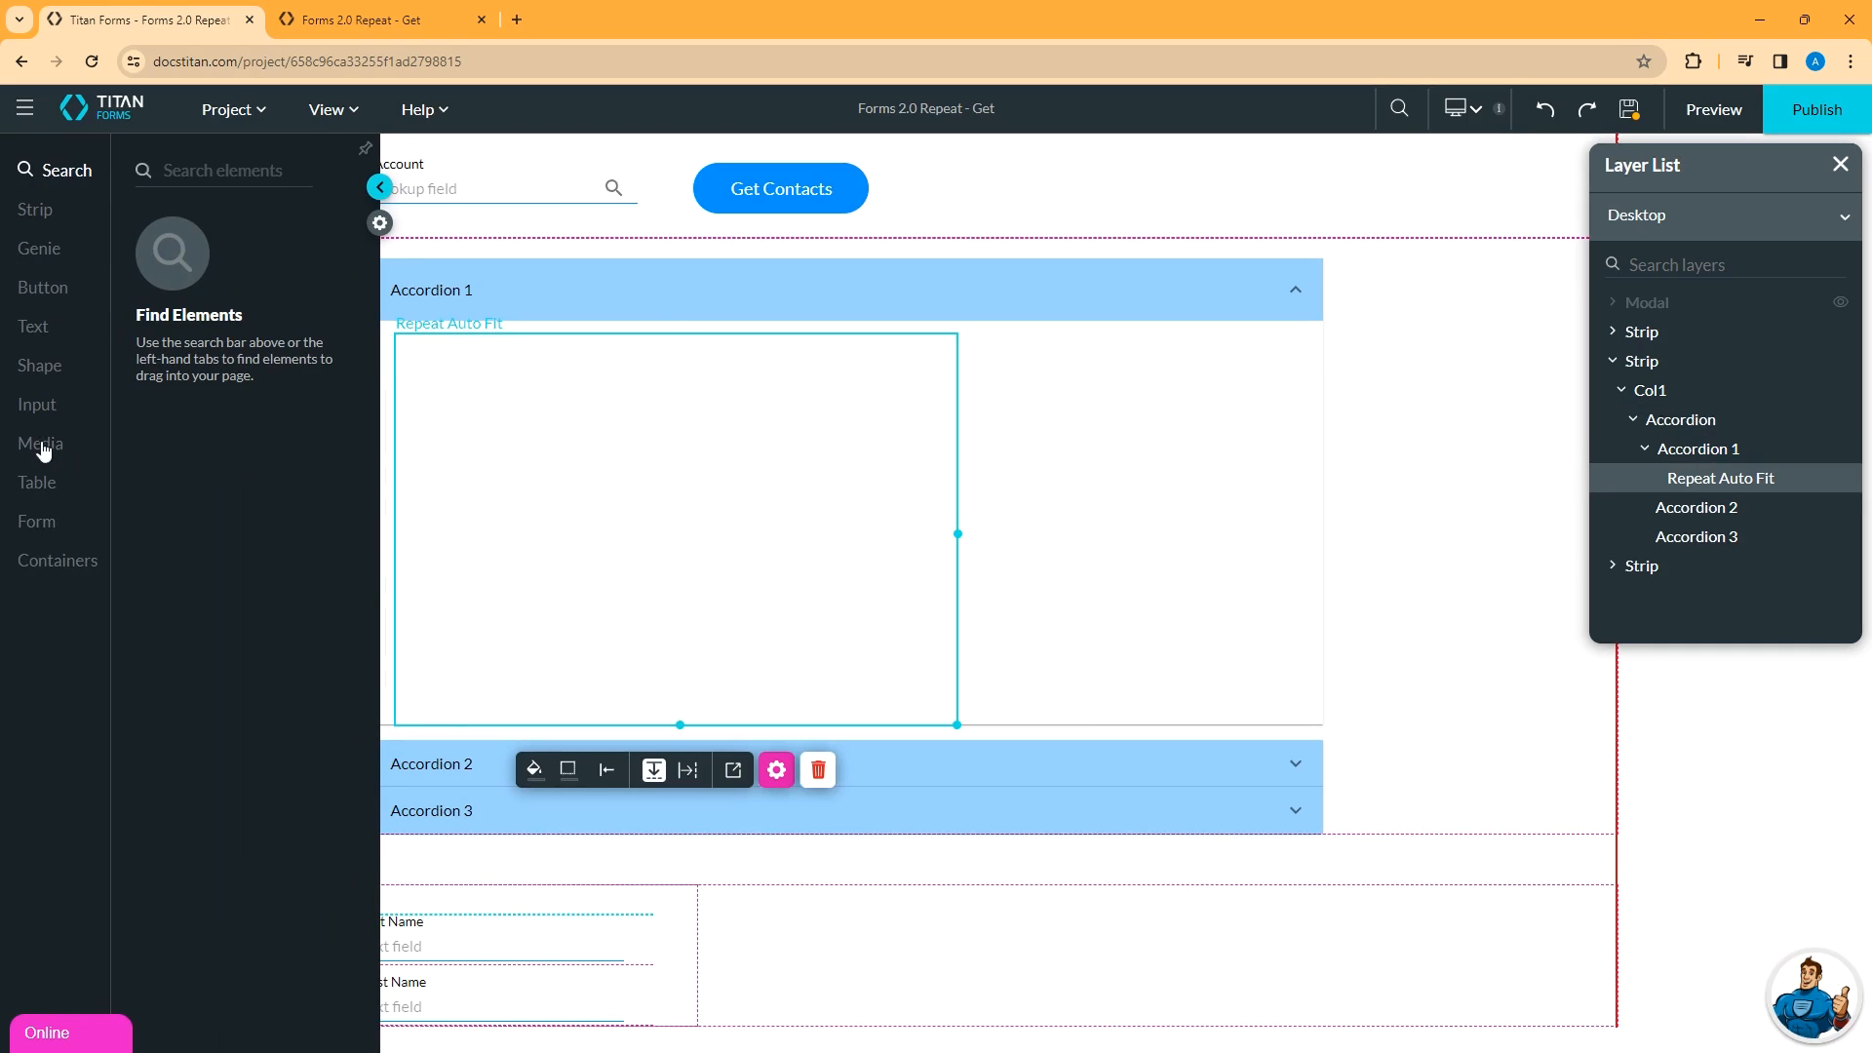
pyautogui.click(45, 414)
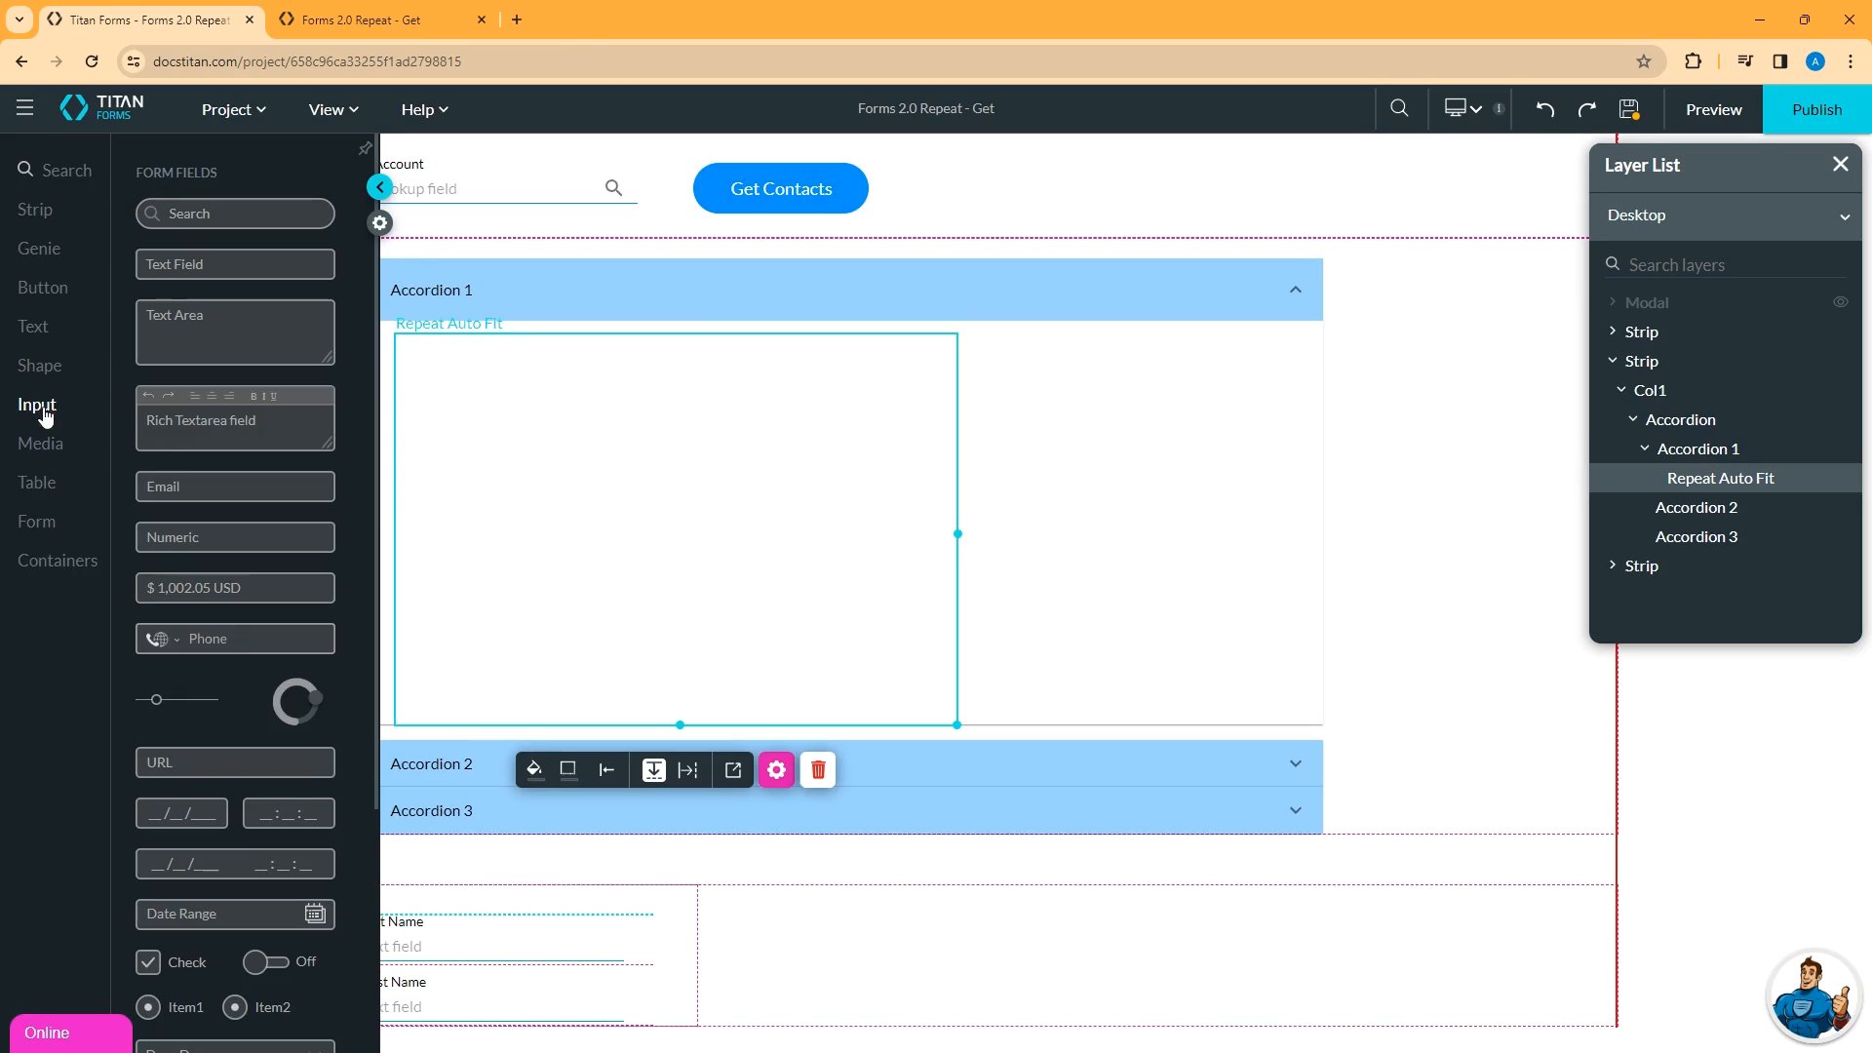
pyautogui.moveTo(200, 264); pyautogui.dragTo(449, 380)
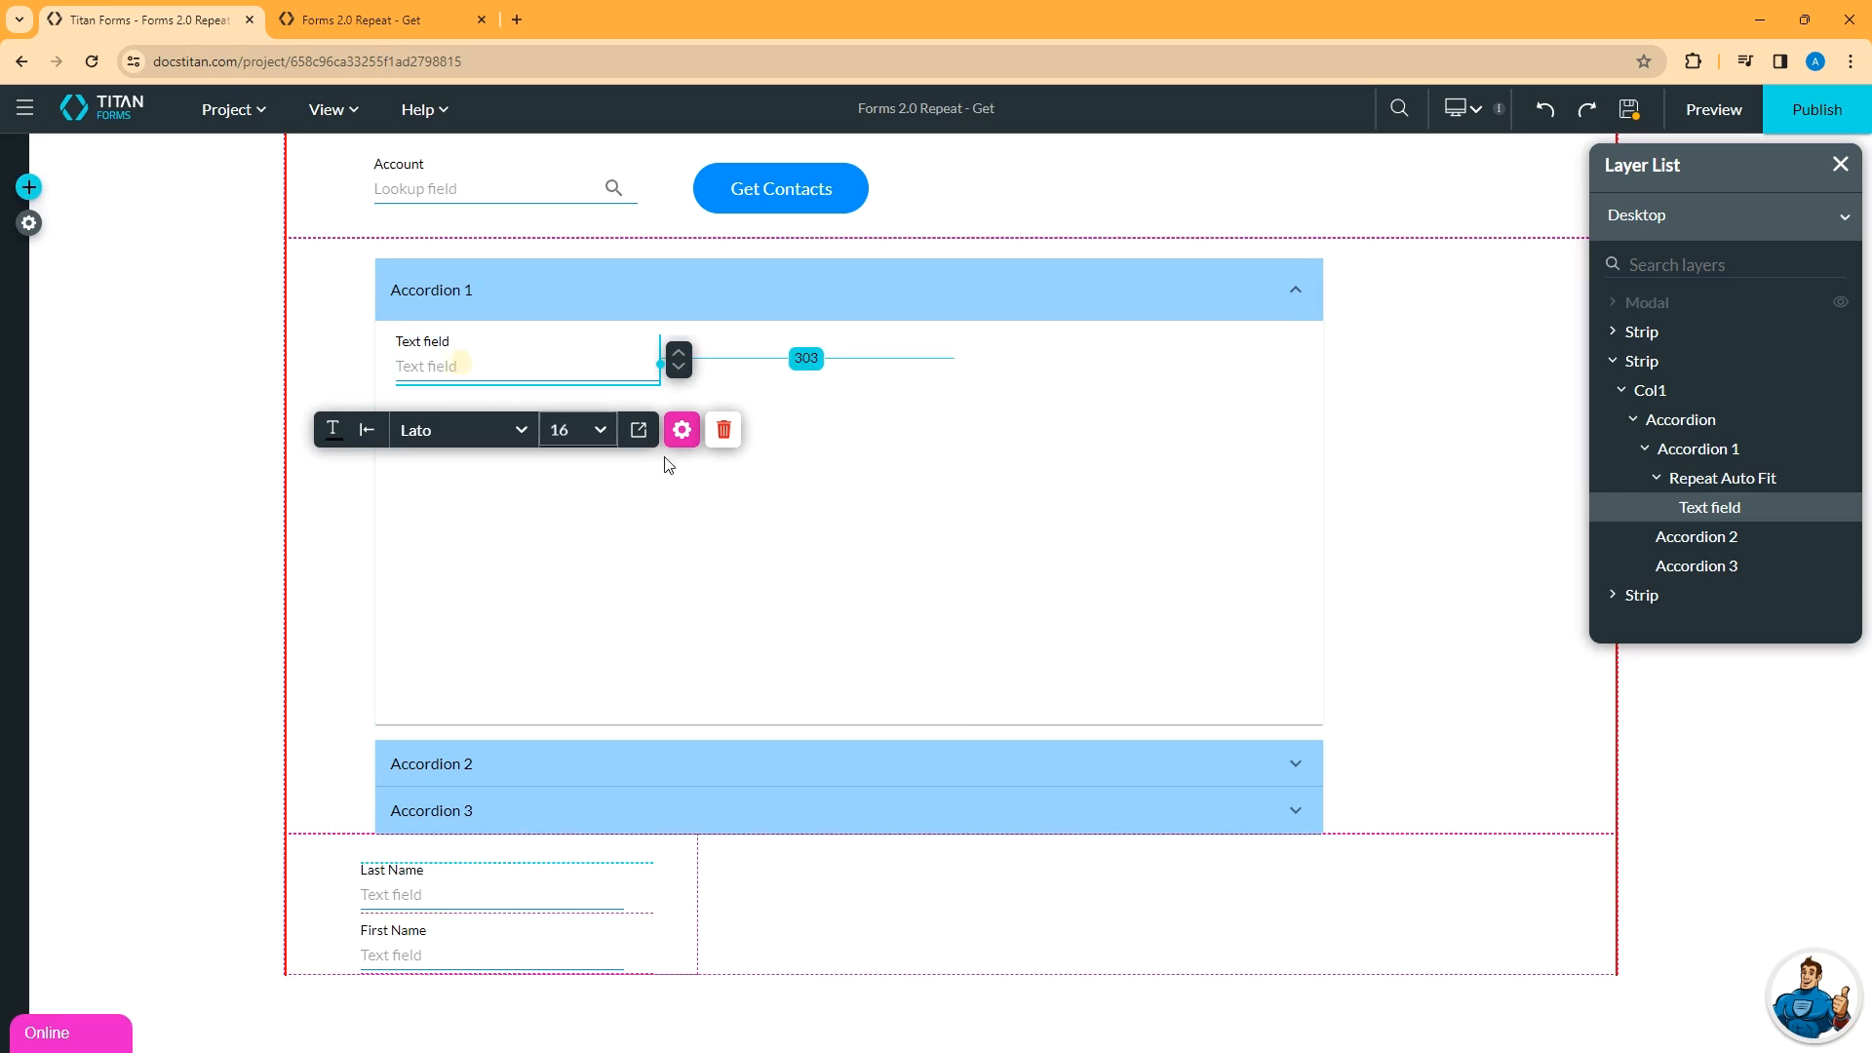
pyautogui.click(681, 430)
pyautogui.tripleClick(1380, 551)
pyautogui.write('Repeat First')
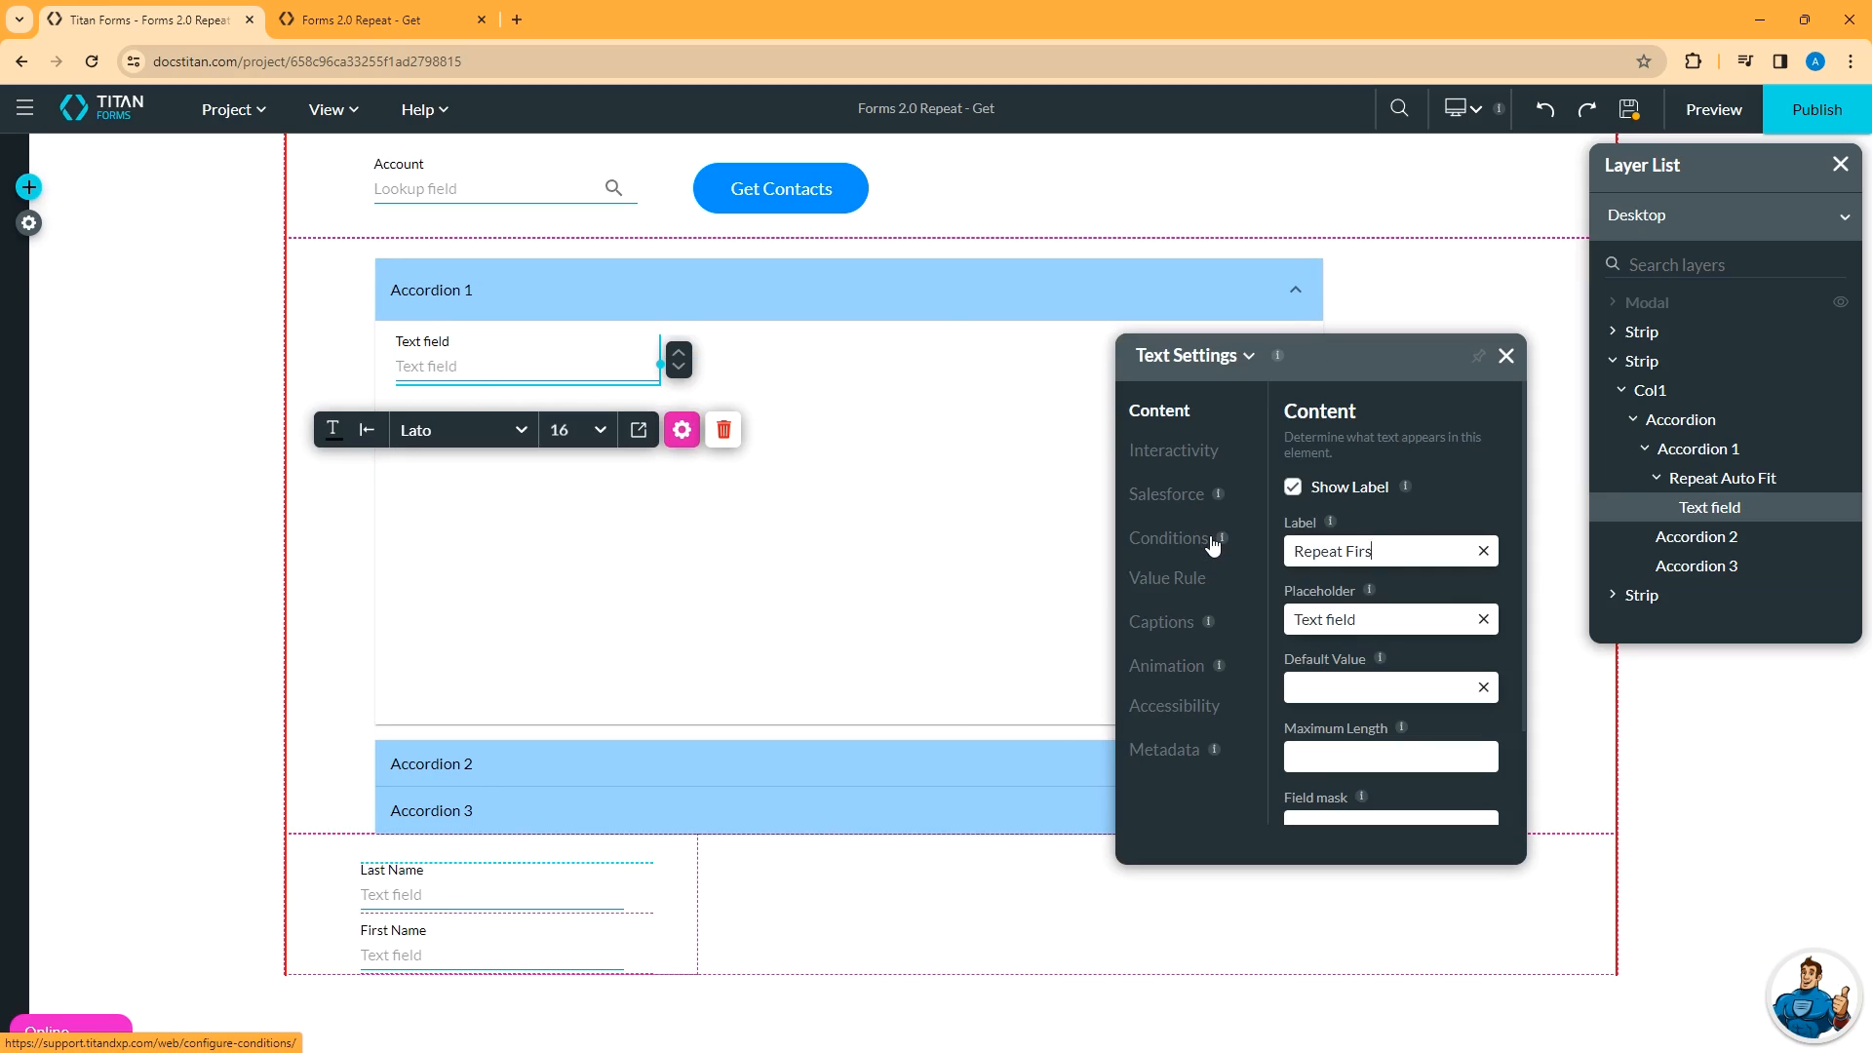
# Add a second text field directly below Repeat First in the container and label it "Repeat Last".
pyautogui.click(29, 187)
pyautogui.click(29, 413)
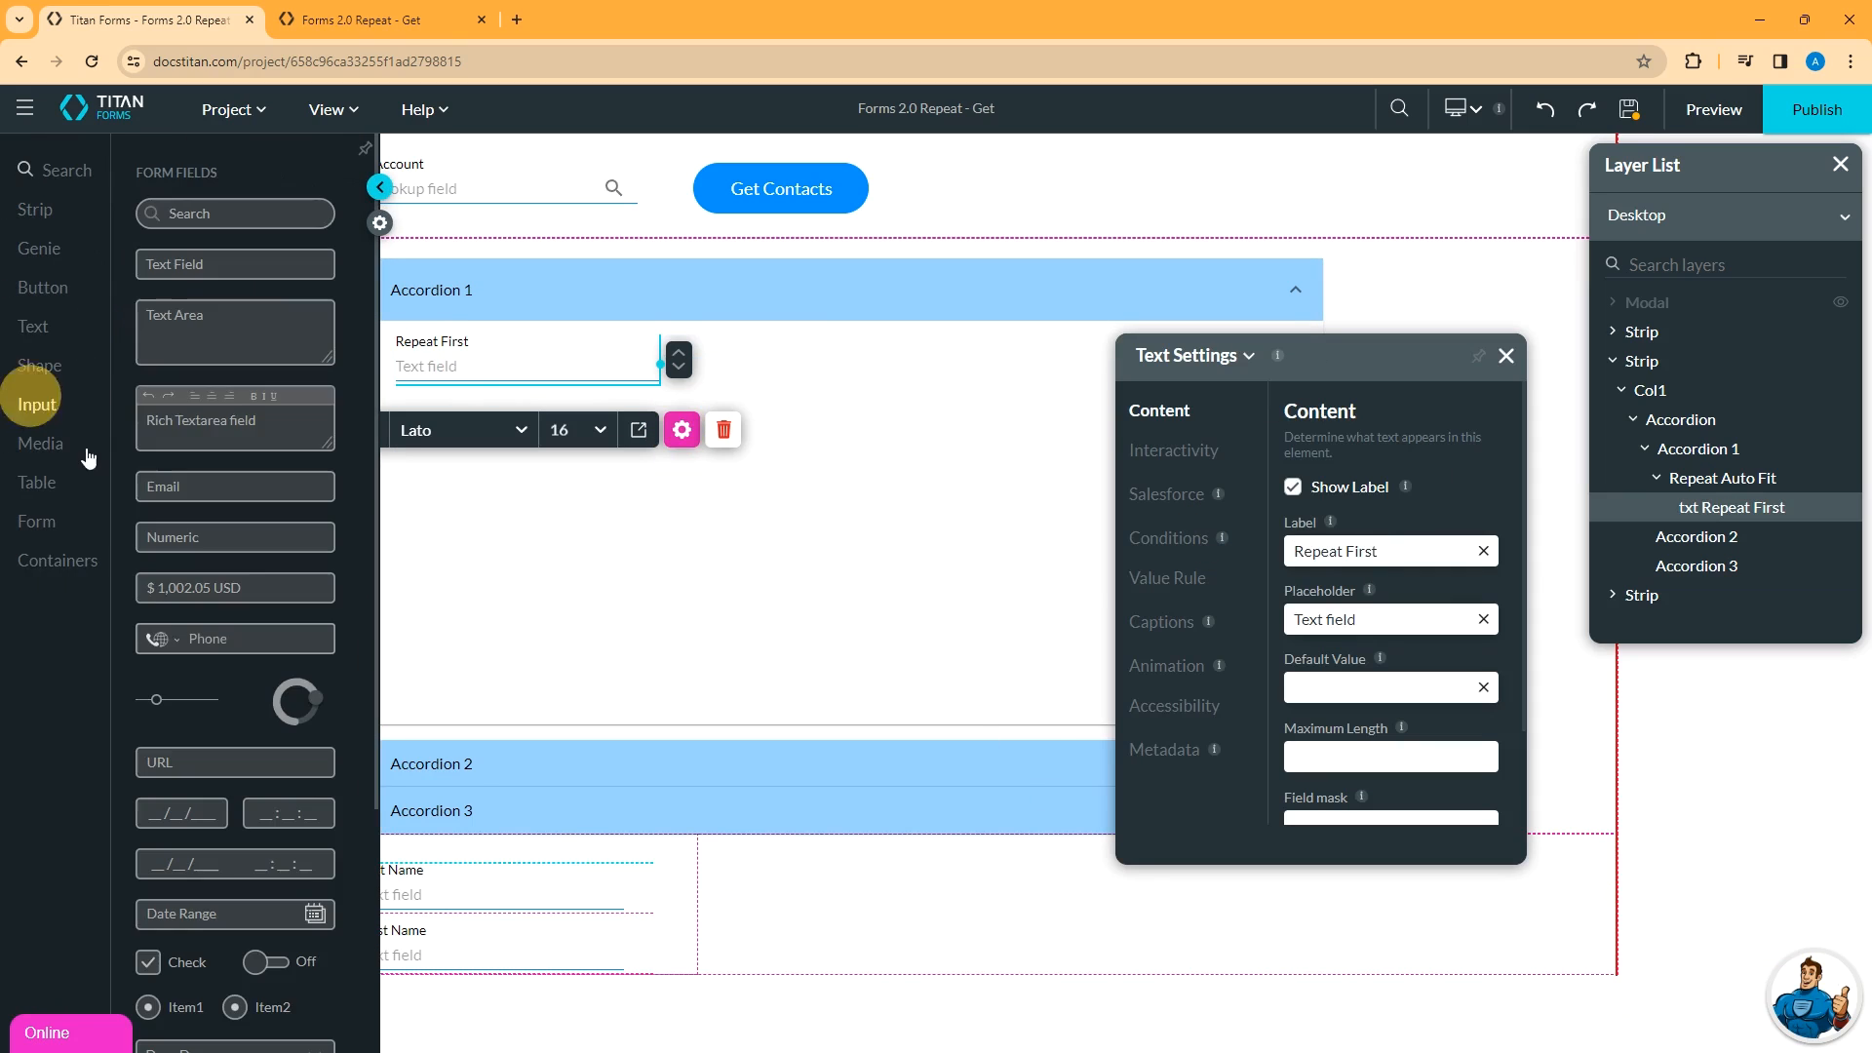
pyautogui.moveTo(212, 268); pyautogui.dragTo(513, 449)
pyautogui.tripleClick(1365, 551)
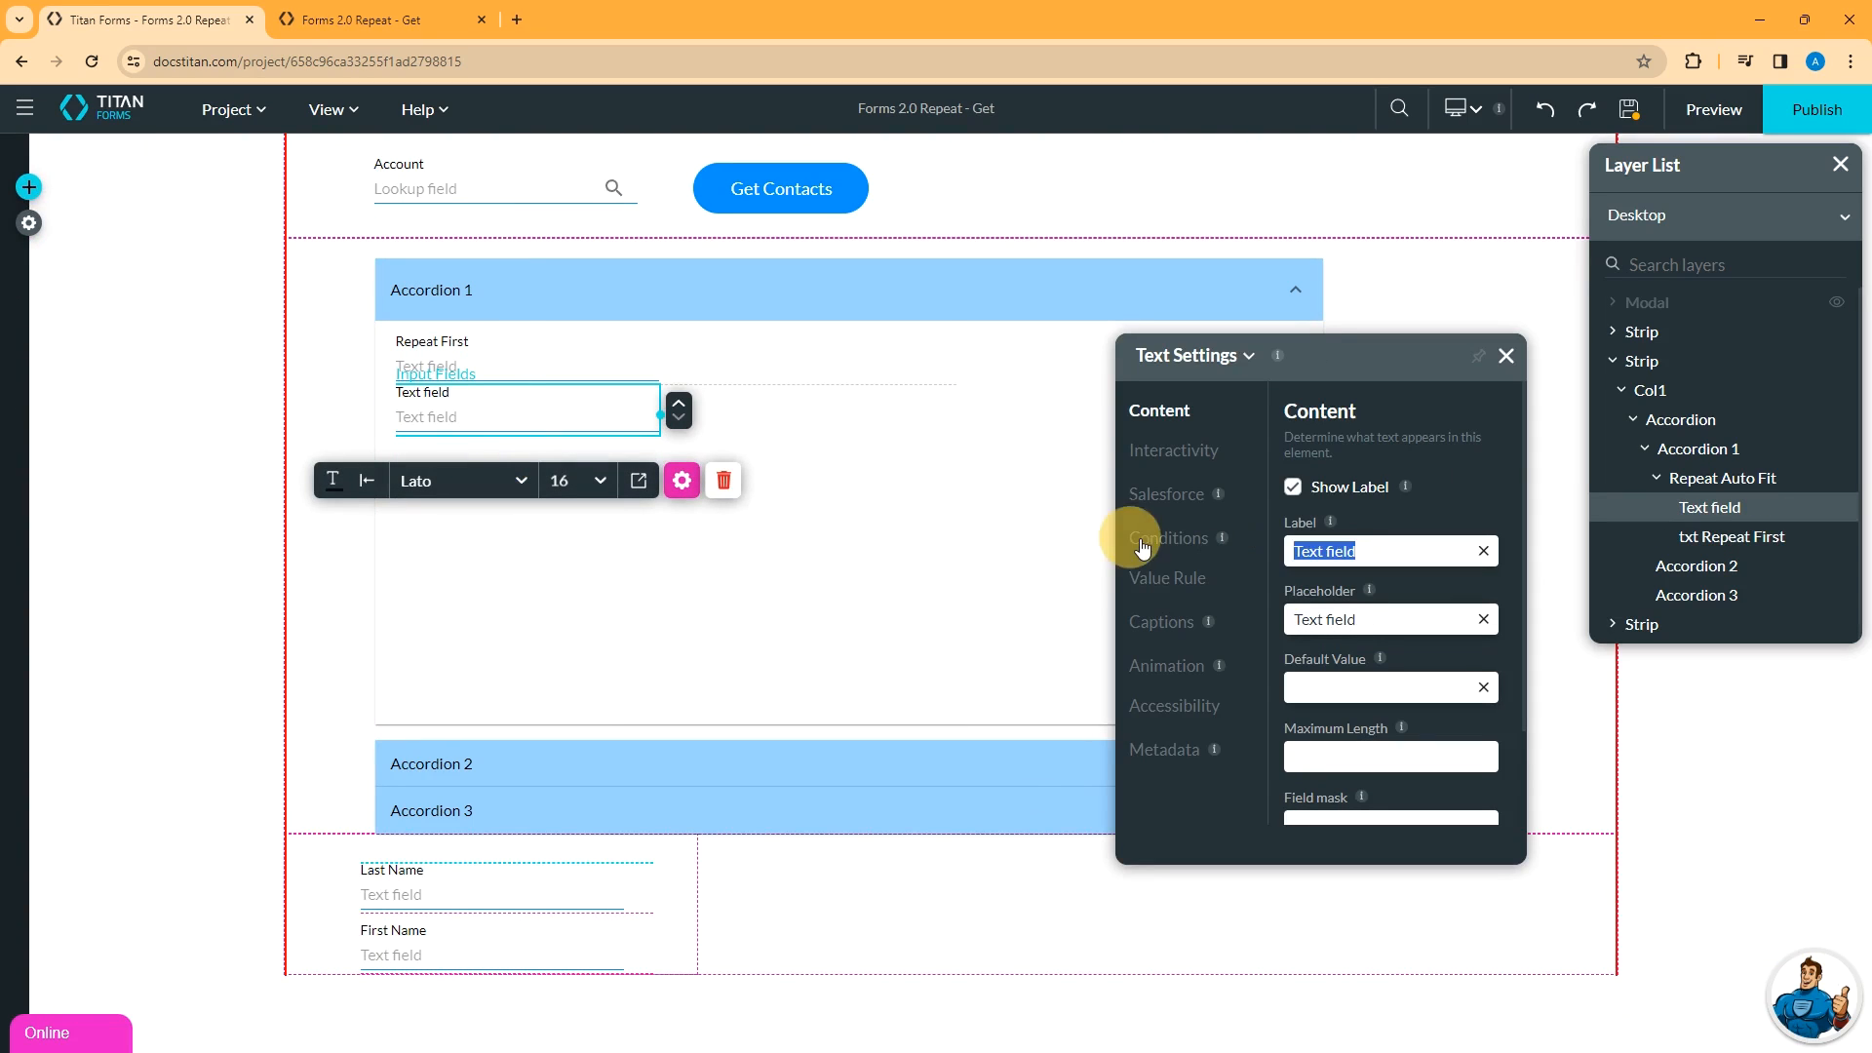
pyautogui.write('Repeat Last')
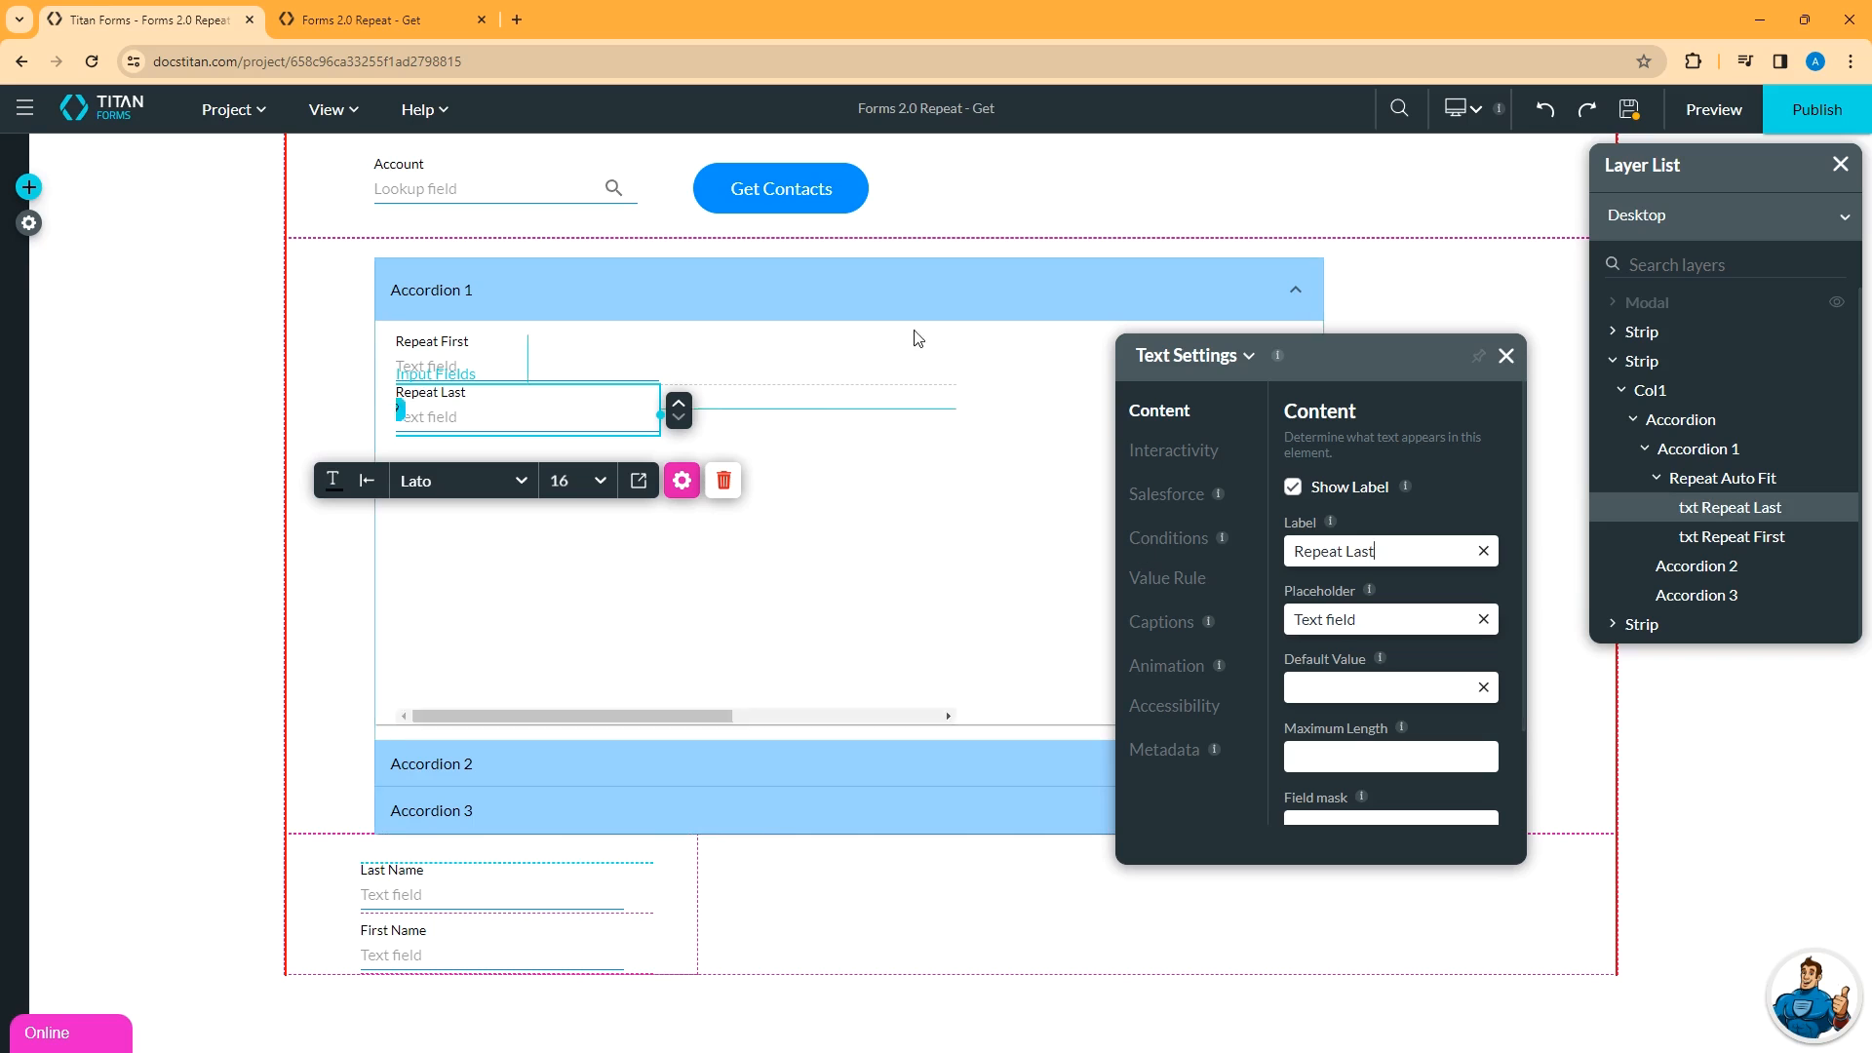
# In the Salesforce Contact get integration's mapping, map the Repeat First field to First Name.
pyautogui.click(30, 222)
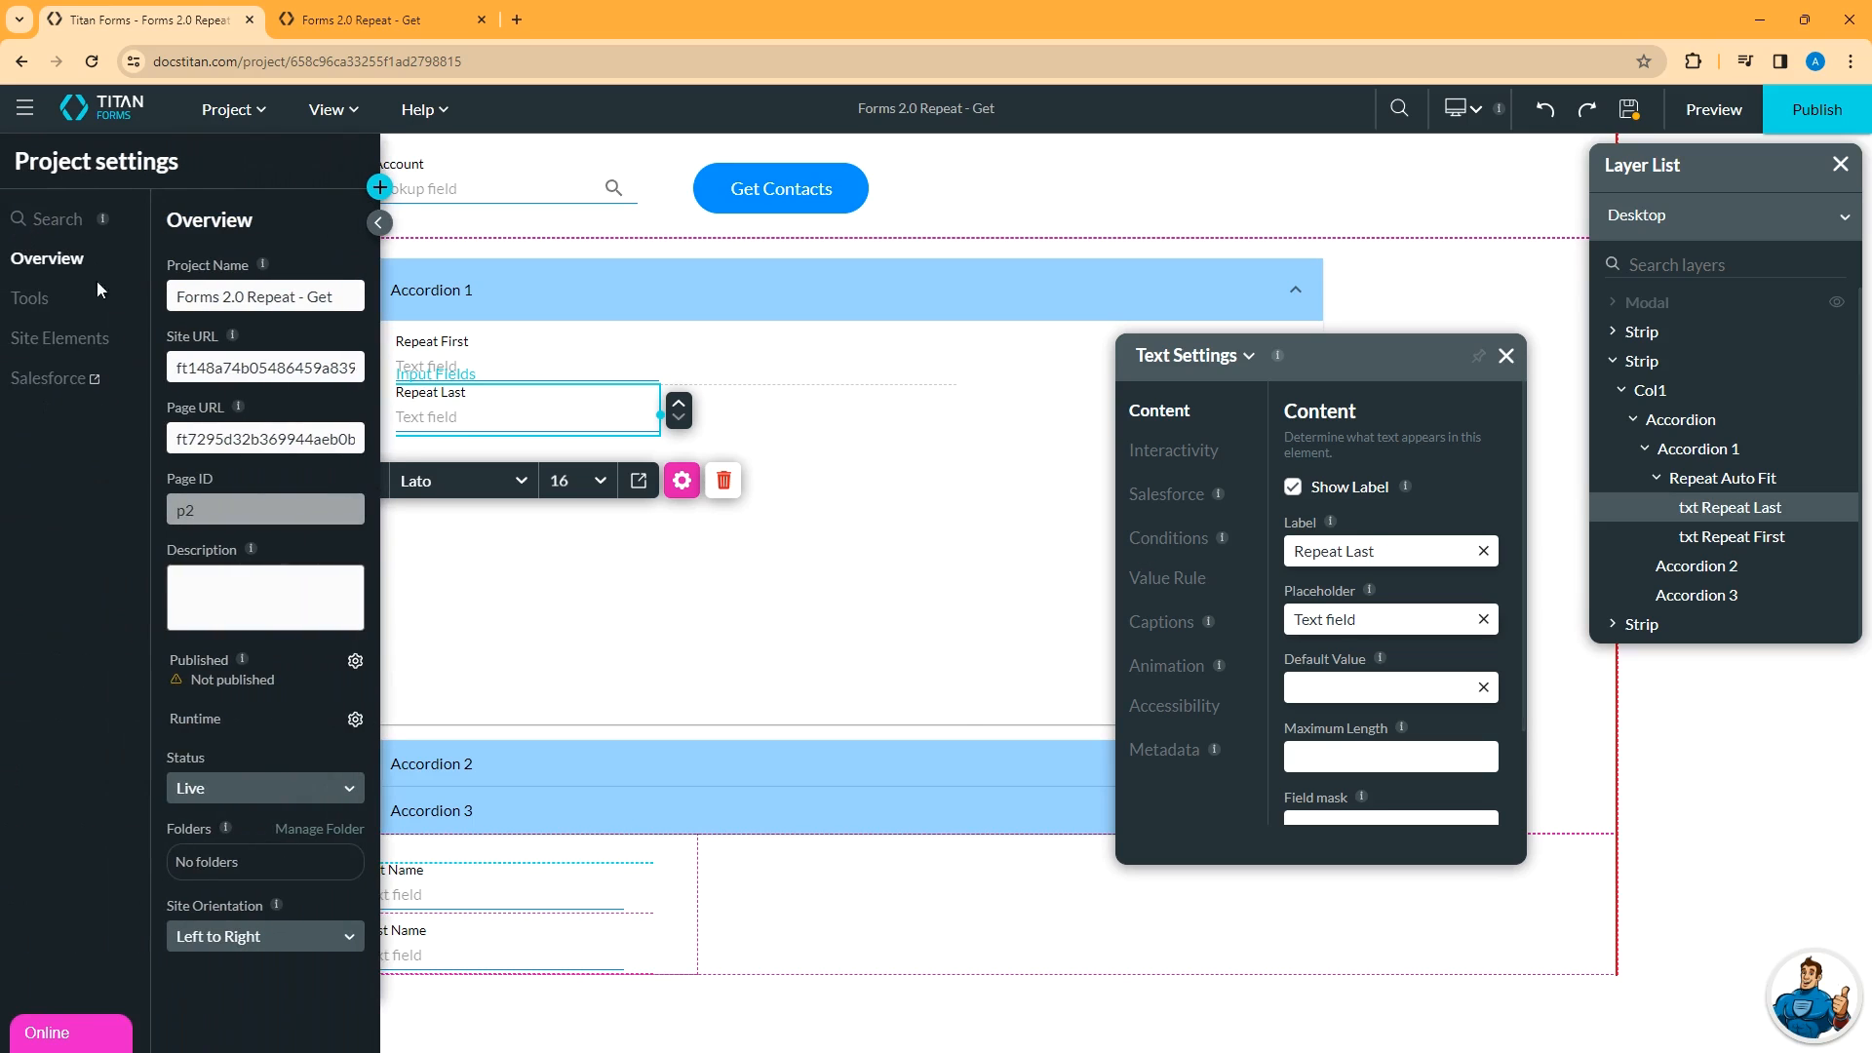
pyautogui.click(60, 379)
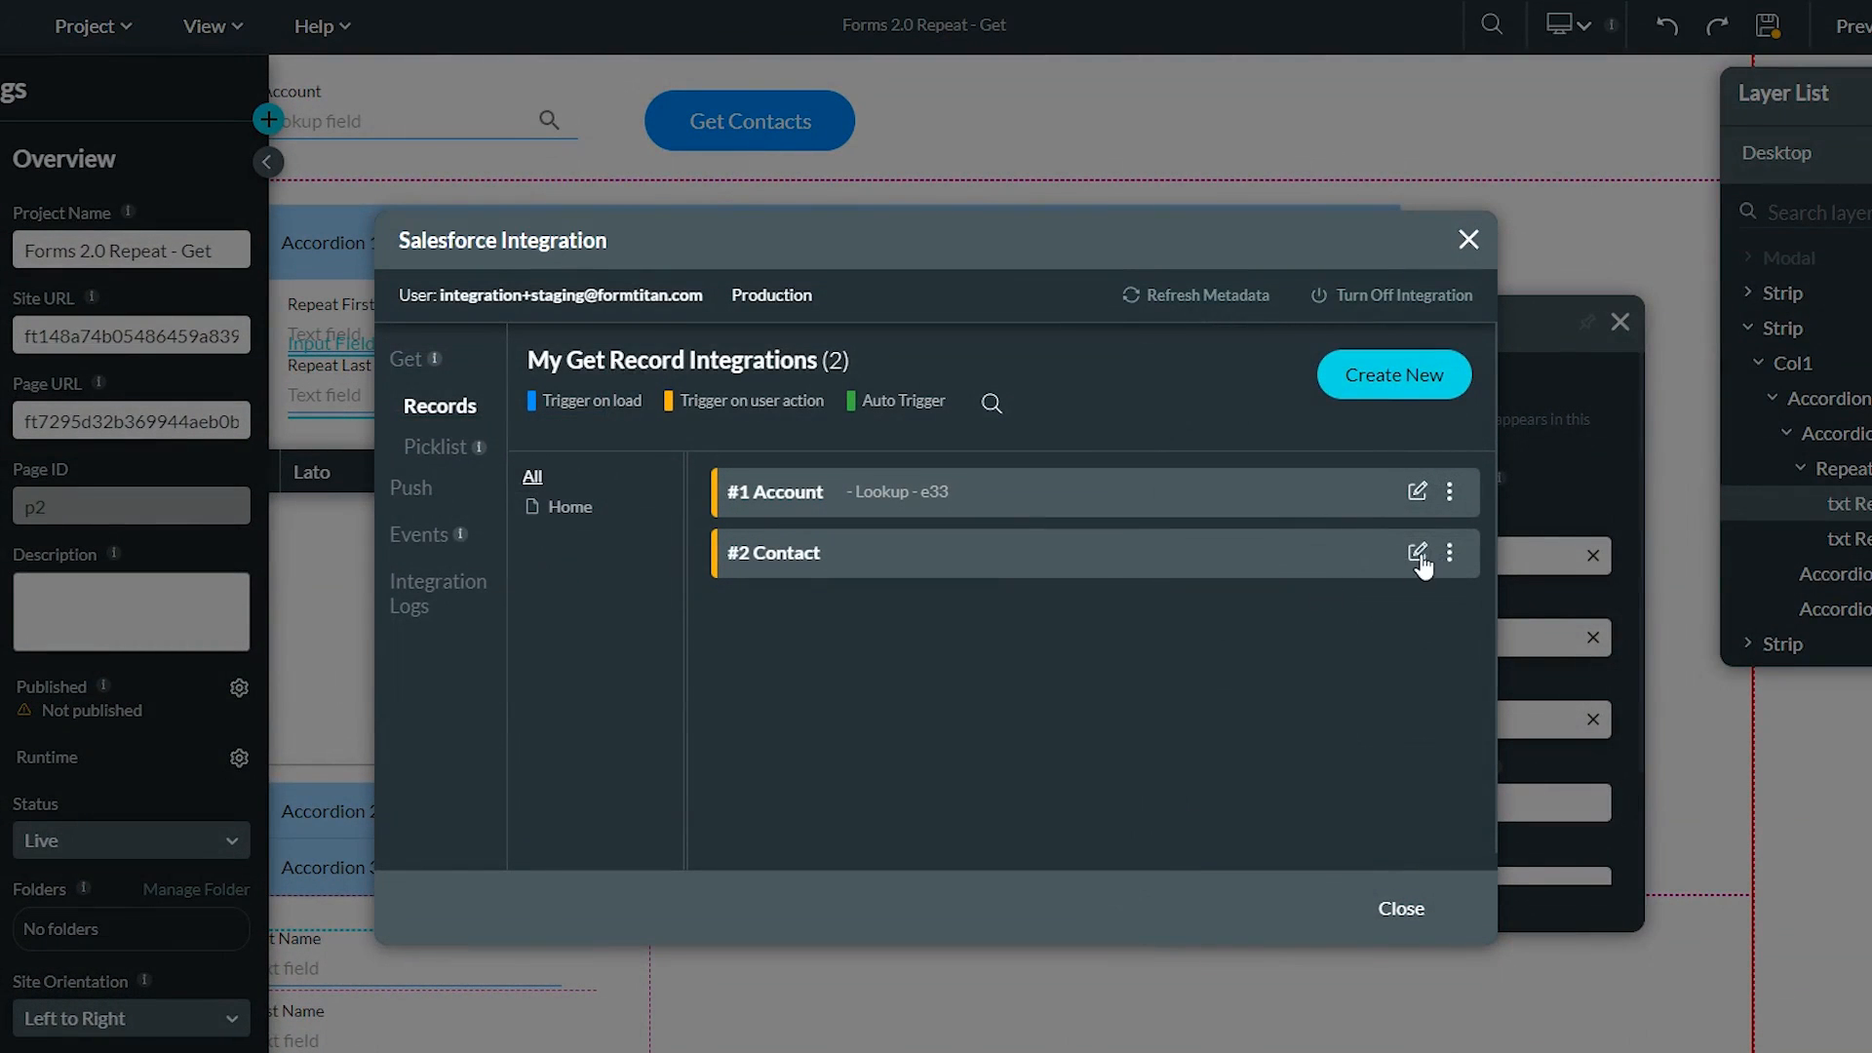
pyautogui.click(1418, 553)
pyautogui.click(440, 314)
pyautogui.write('repeat f')
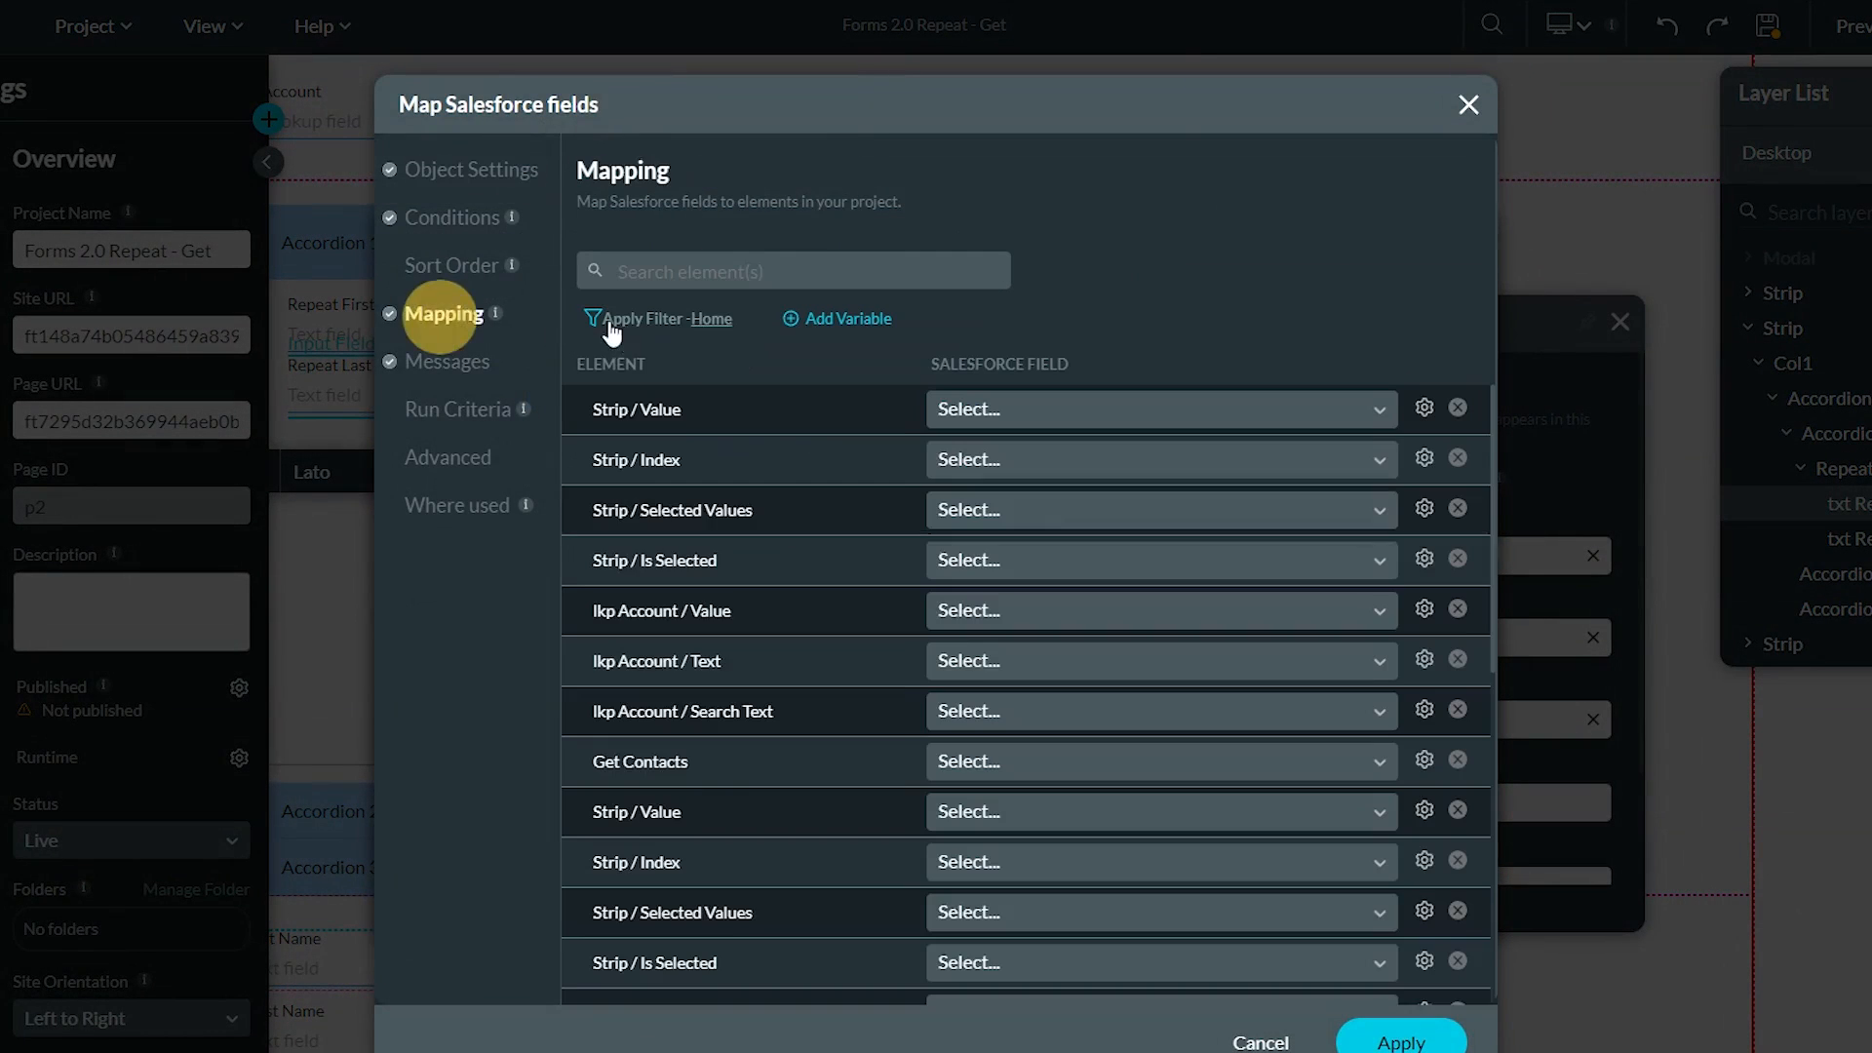
pyautogui.click(1102, 409)
pyautogui.write('first')
pyautogui.click(994, 465)
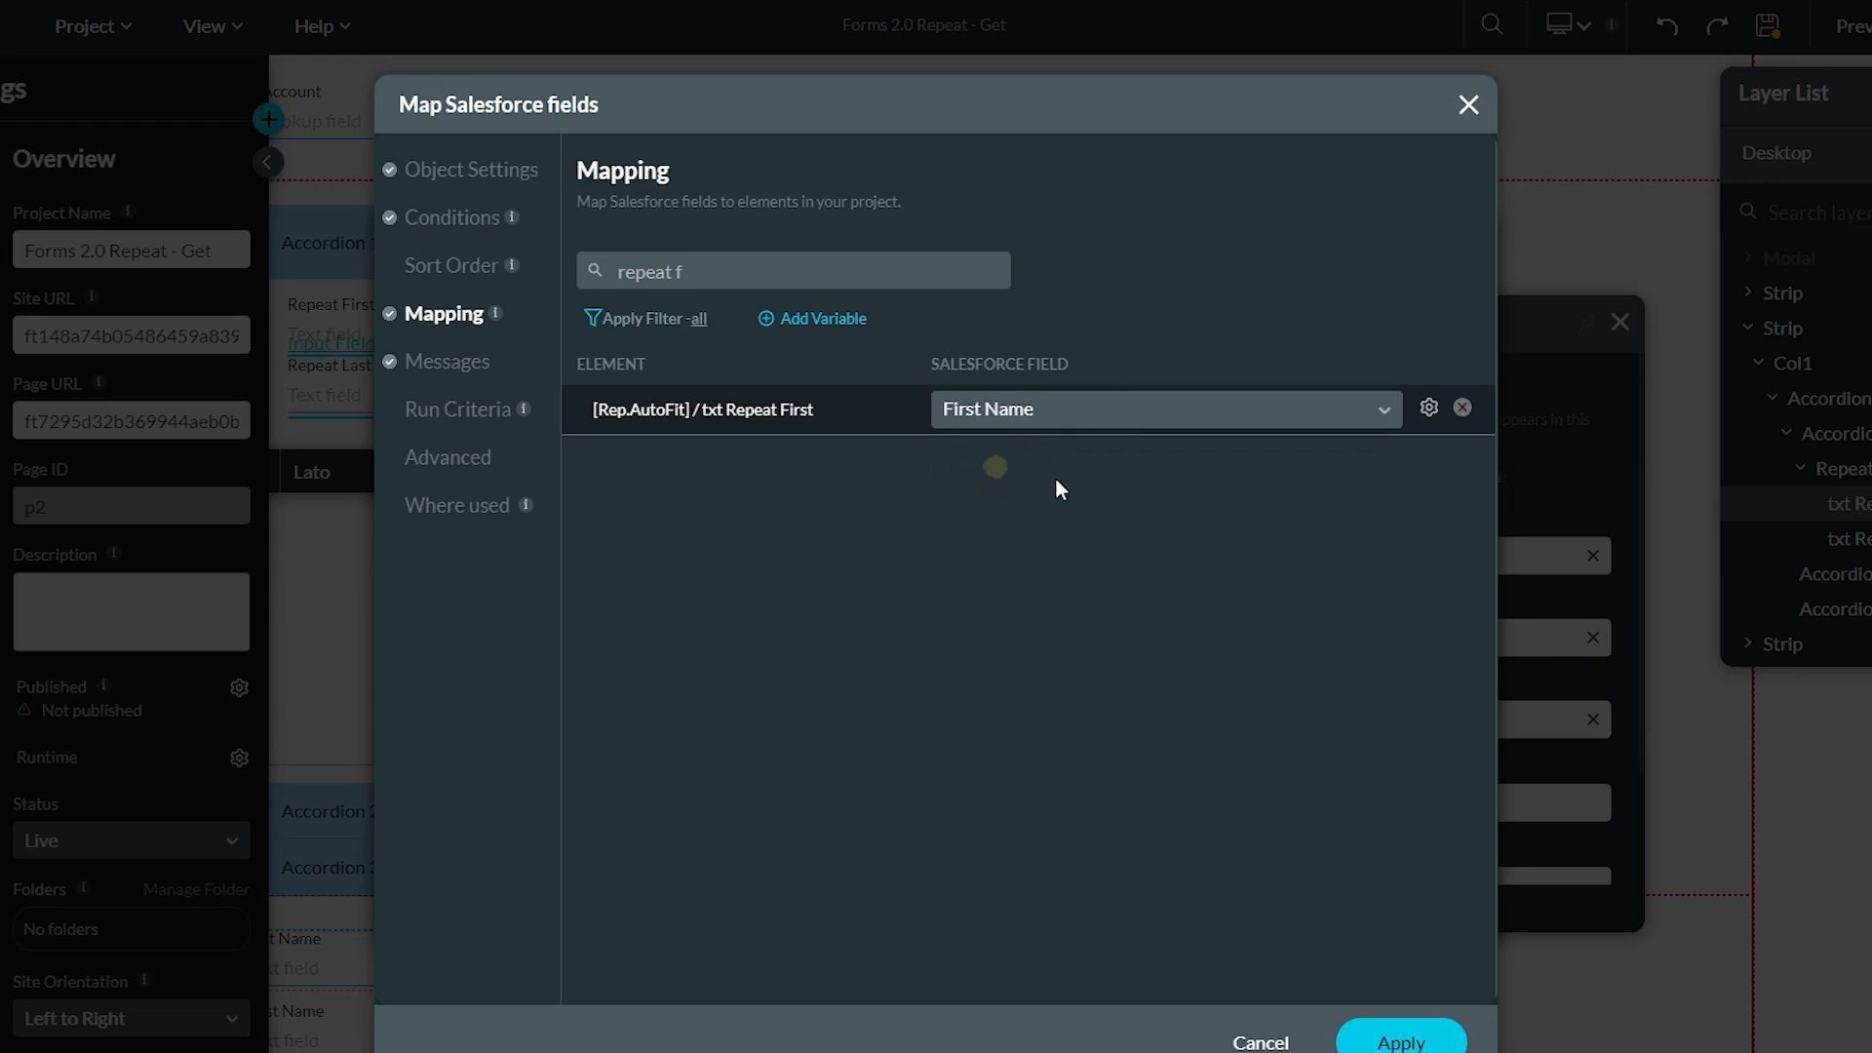
# Map the Repeat Last field to Last Name, apply the mapping and close the Salesforce integration.
pyautogui.click(732, 269)
pyautogui.press('BackSpace')
pyautogui.write('l')
pyautogui.click(1104, 418)
pyautogui.write('last')
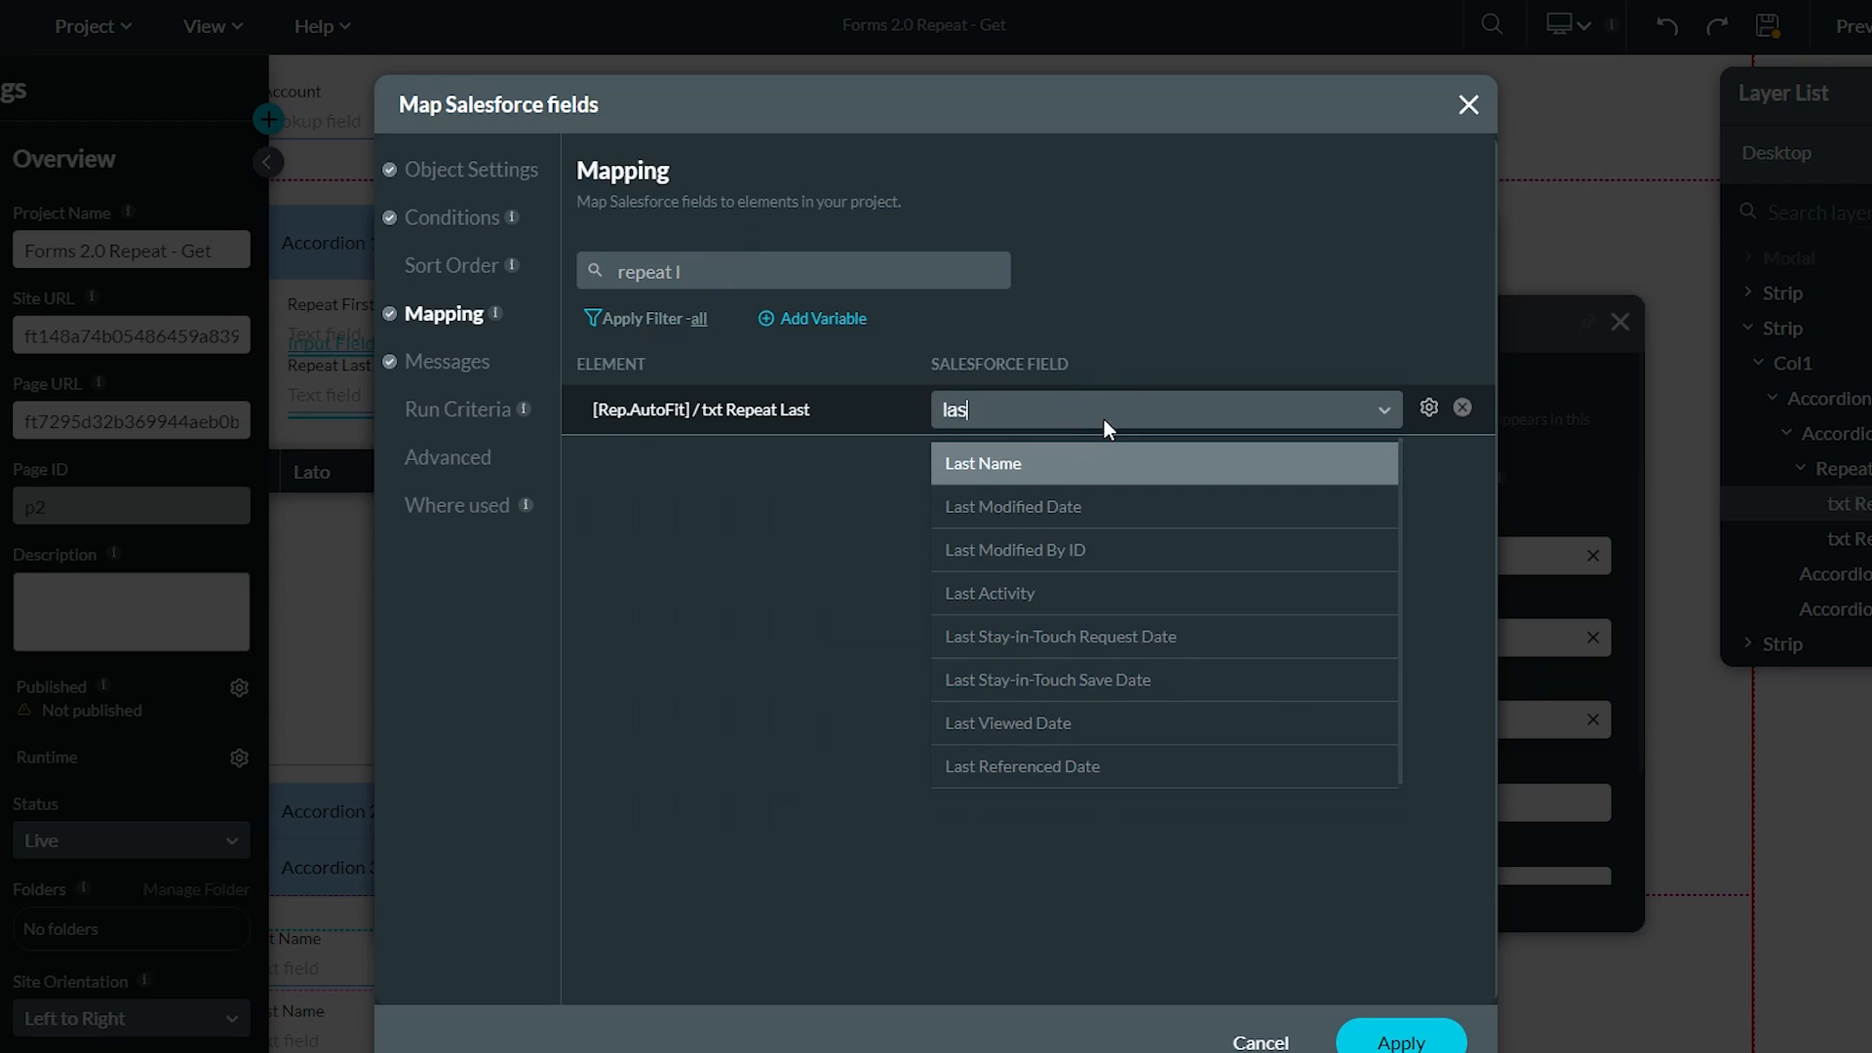
pyautogui.click(977, 460)
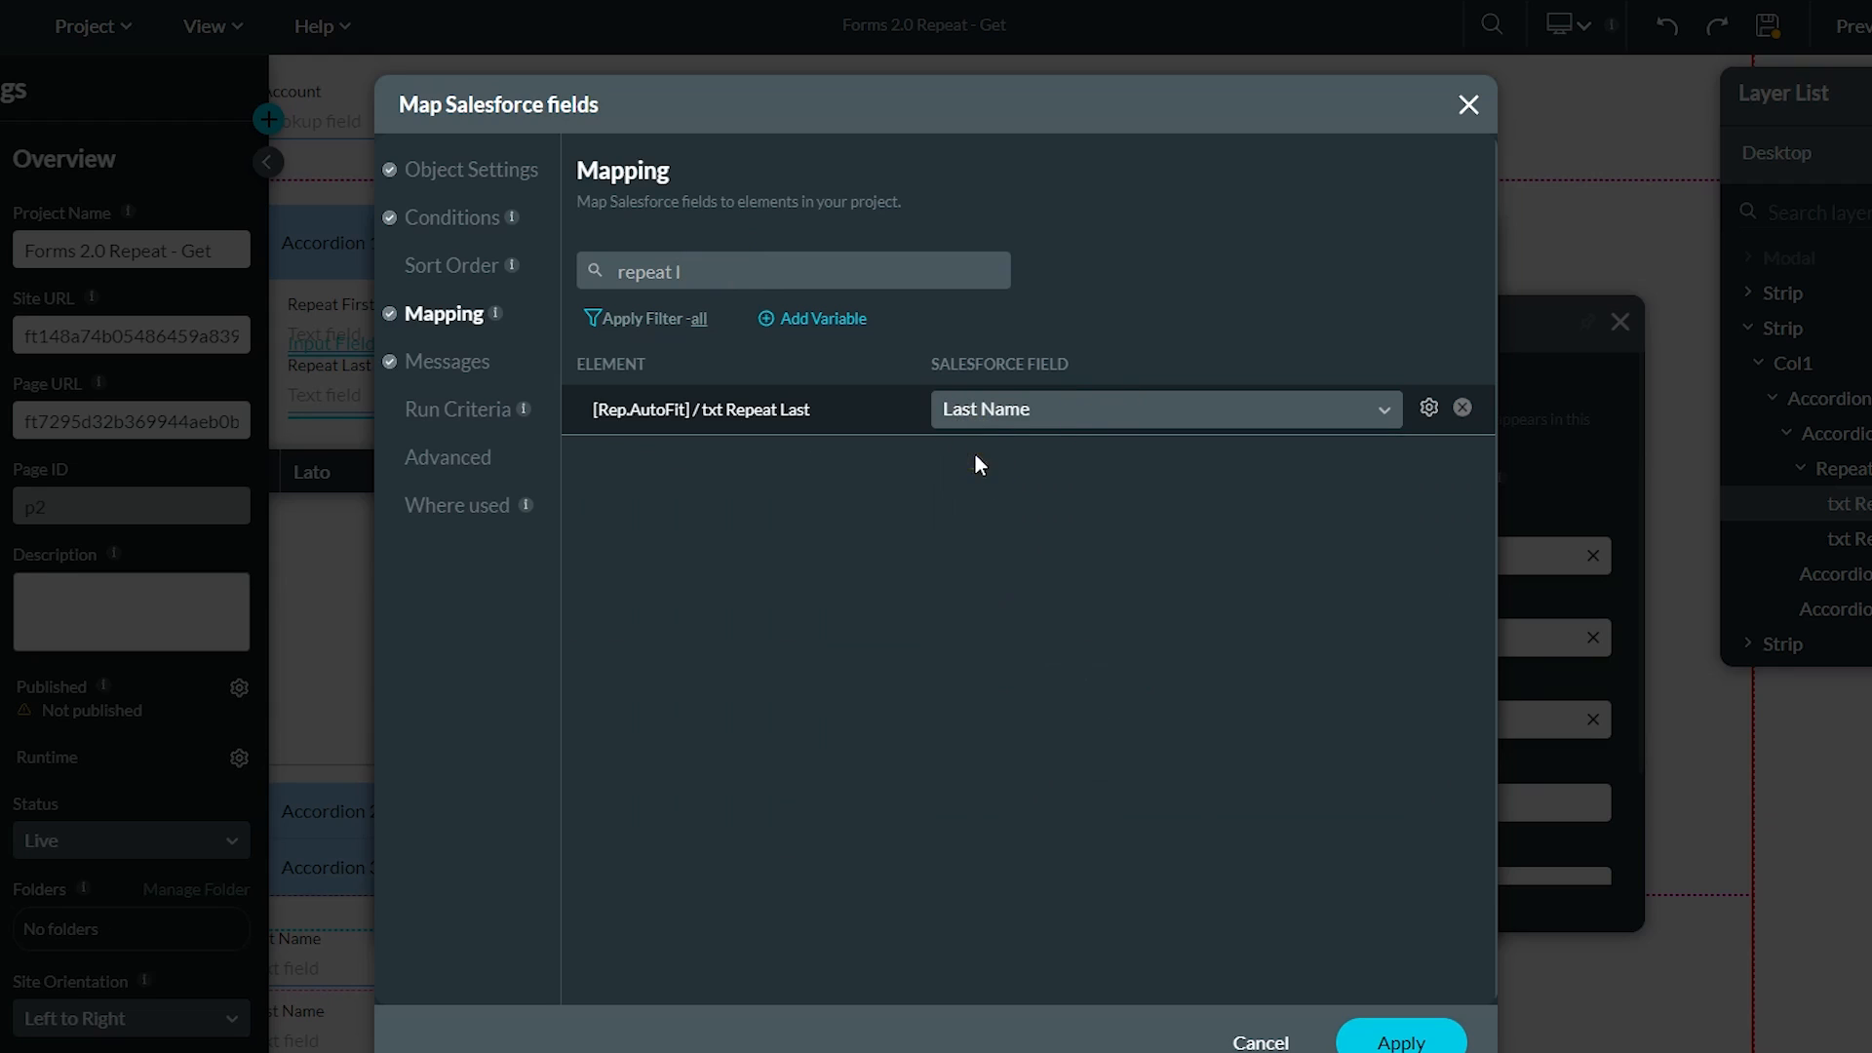
pyautogui.click(1385, 1043)
pyautogui.click(1411, 923)
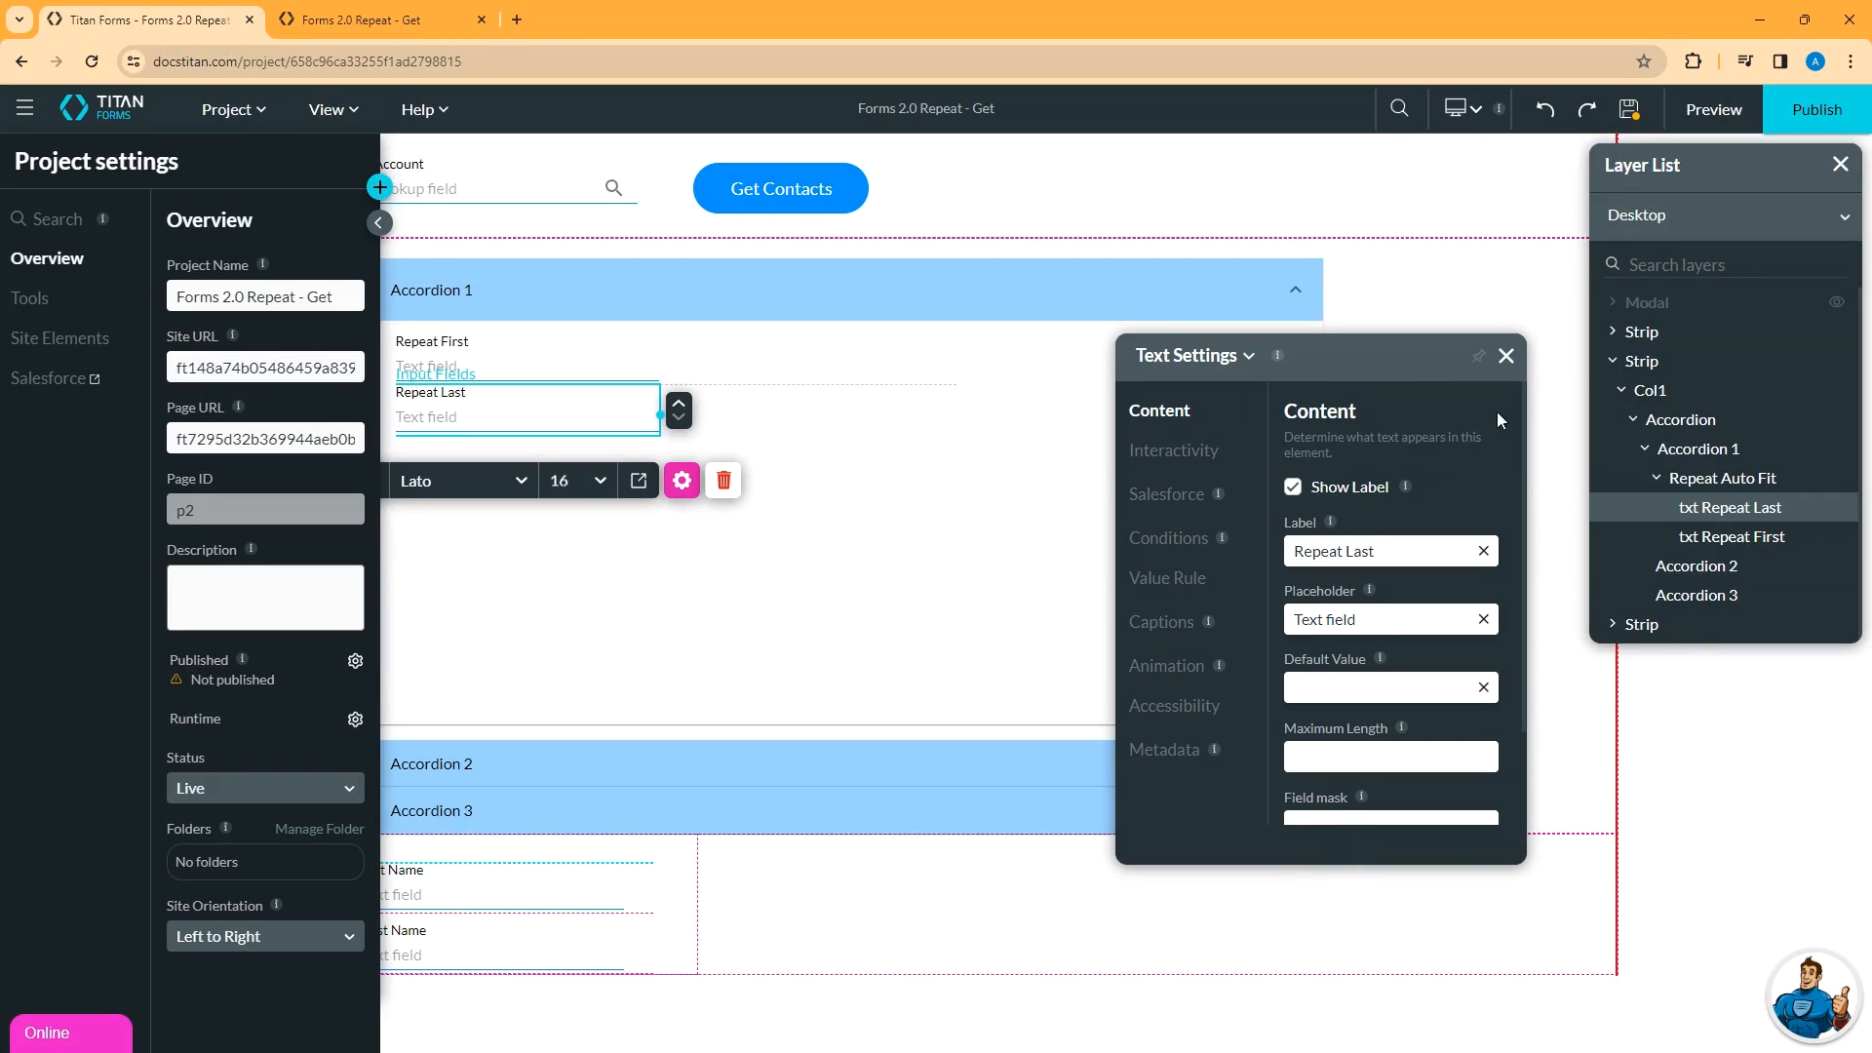
# Save the project and reload the form preview to load the new accordion fields.
pyautogui.click(1629, 108)
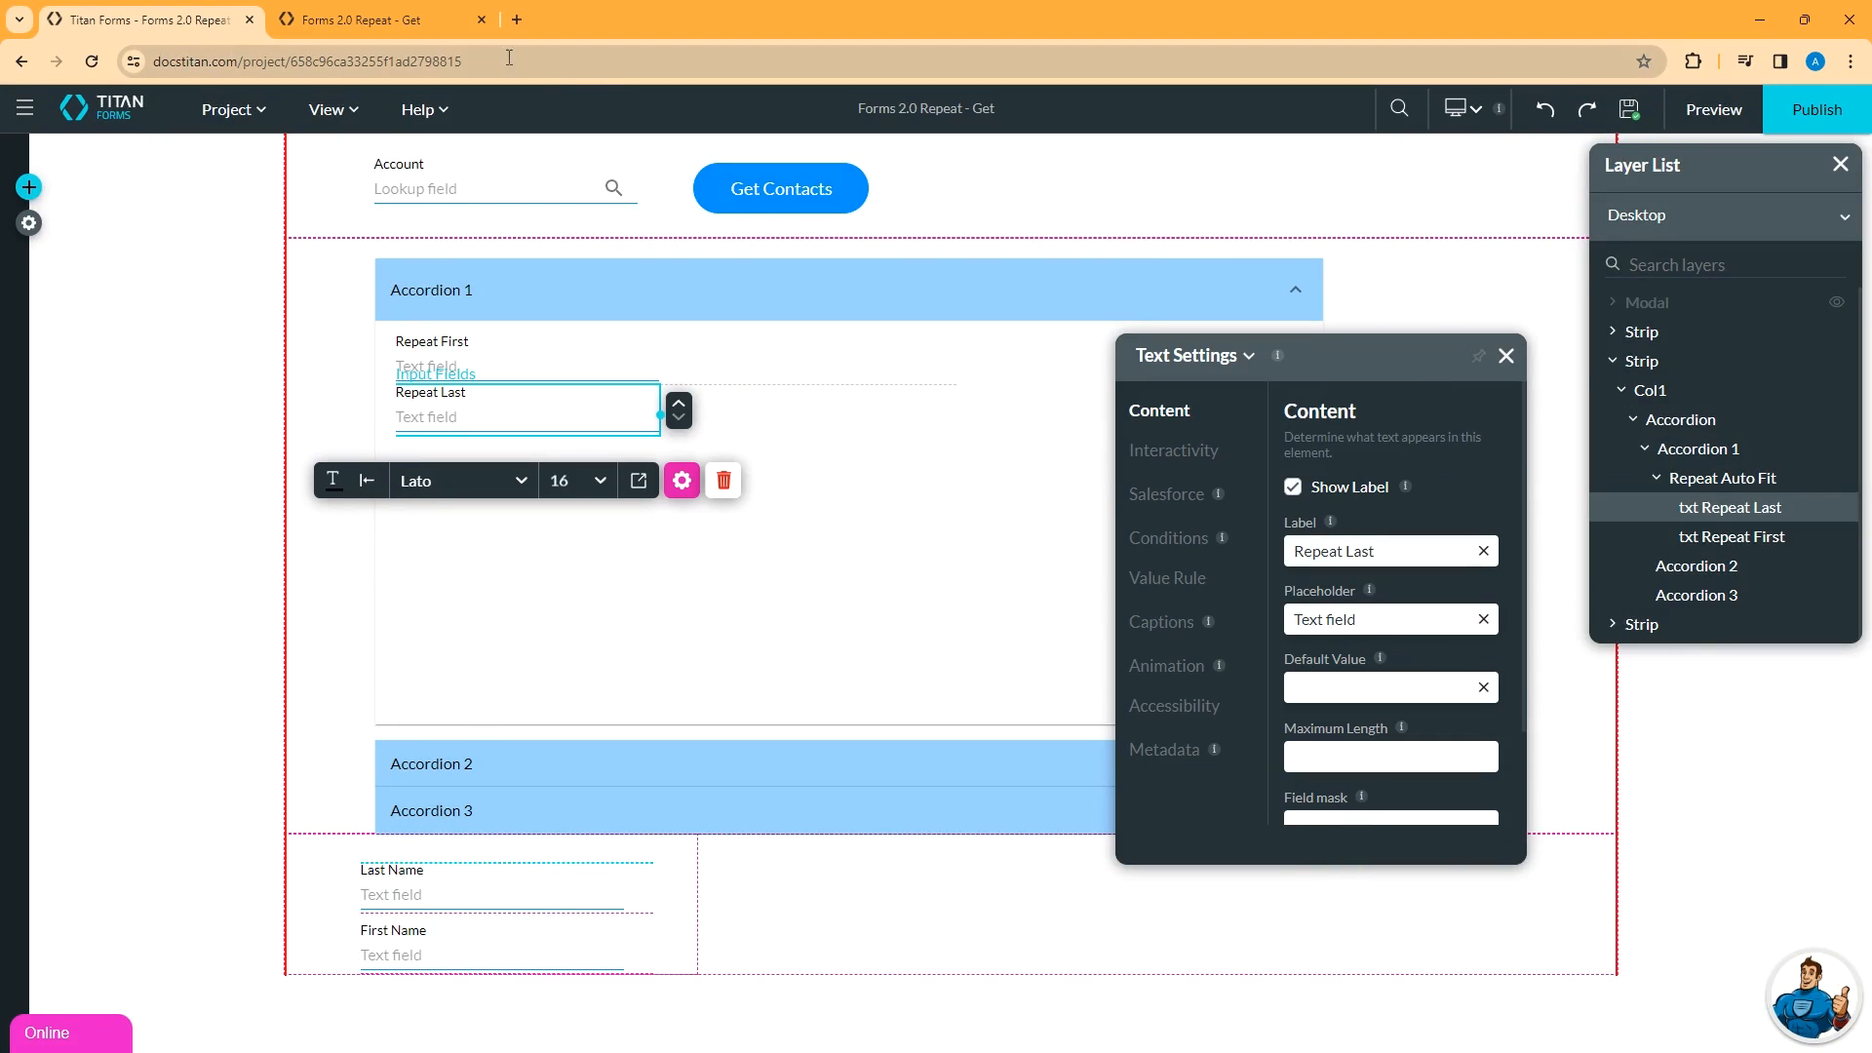
pyautogui.click(429, 35)
pyautogui.click(91, 61)
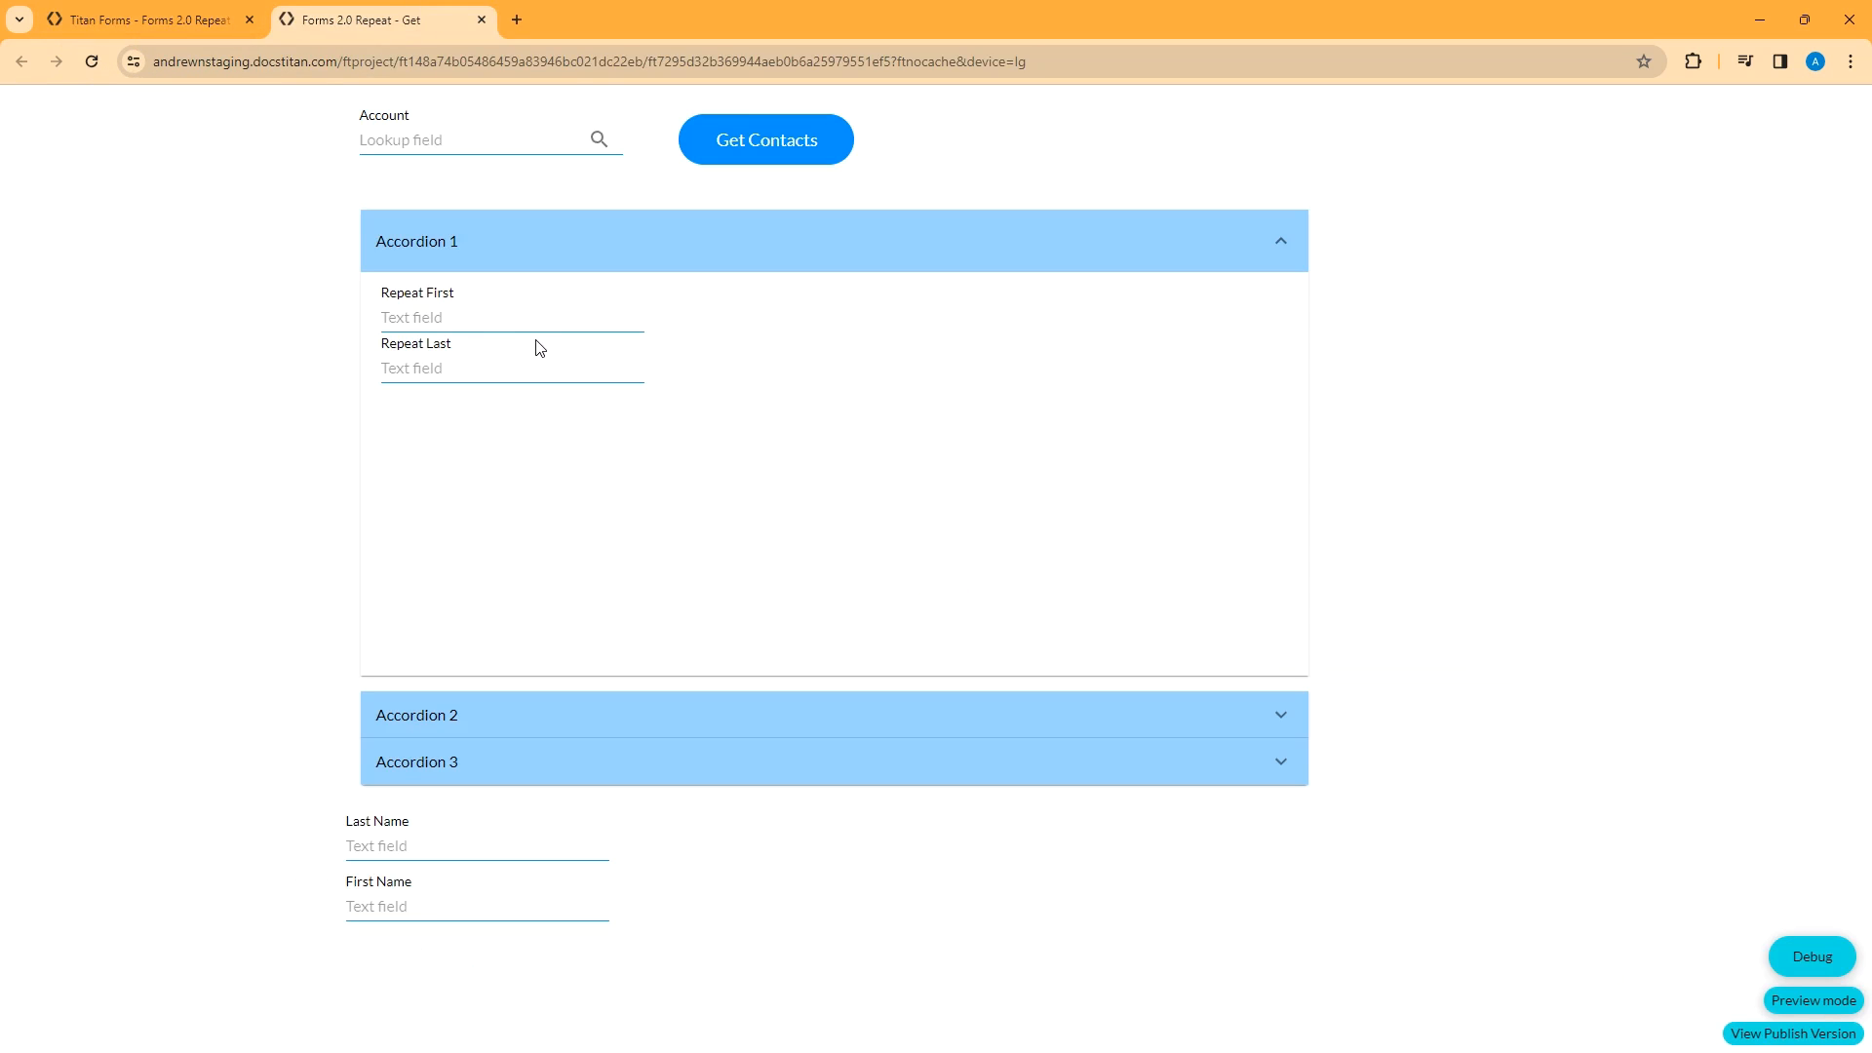
# Look up "wayne", choose Wayneman Enterprises and get its contacts to test the Repeat Auto Fit container.
pyautogui.click(530, 139)
pyautogui.write('wayne')
pyautogui.click(775, 143)
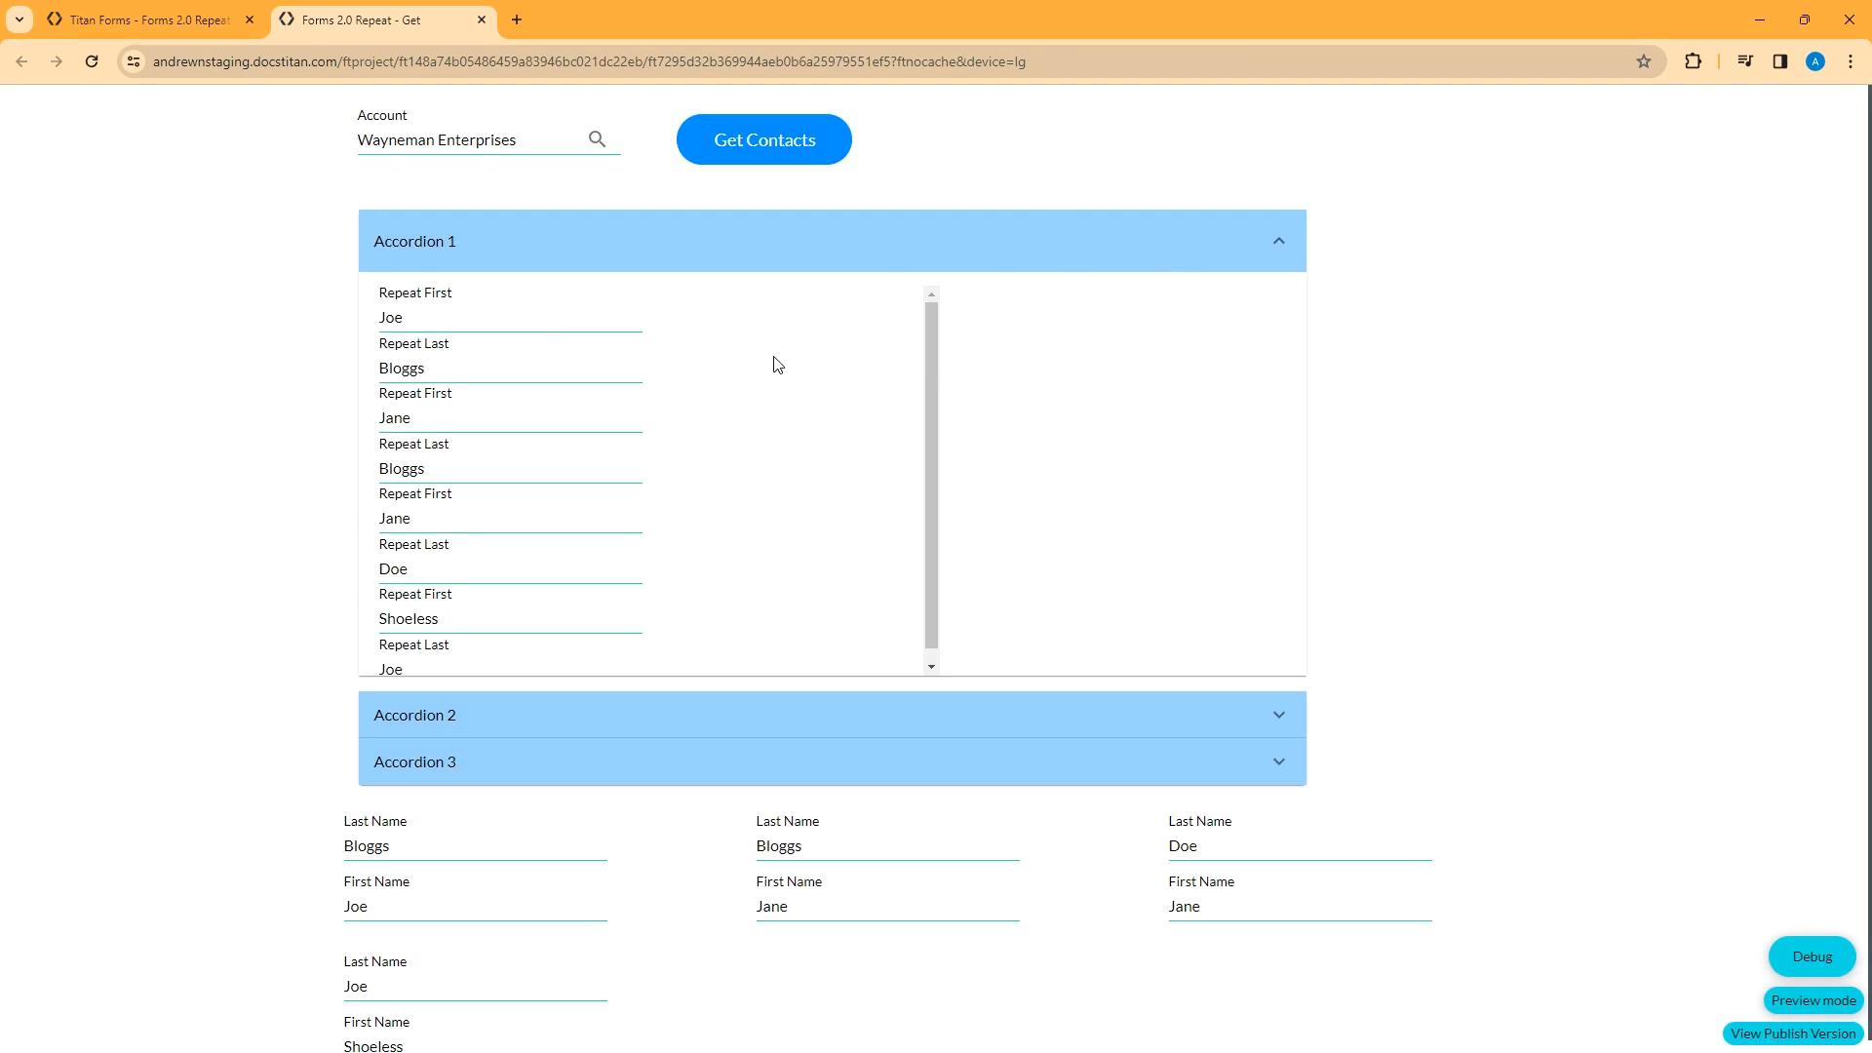
pyautogui.scroll(-1, 510, 468)
pyautogui.scroll(1, 514, 443)
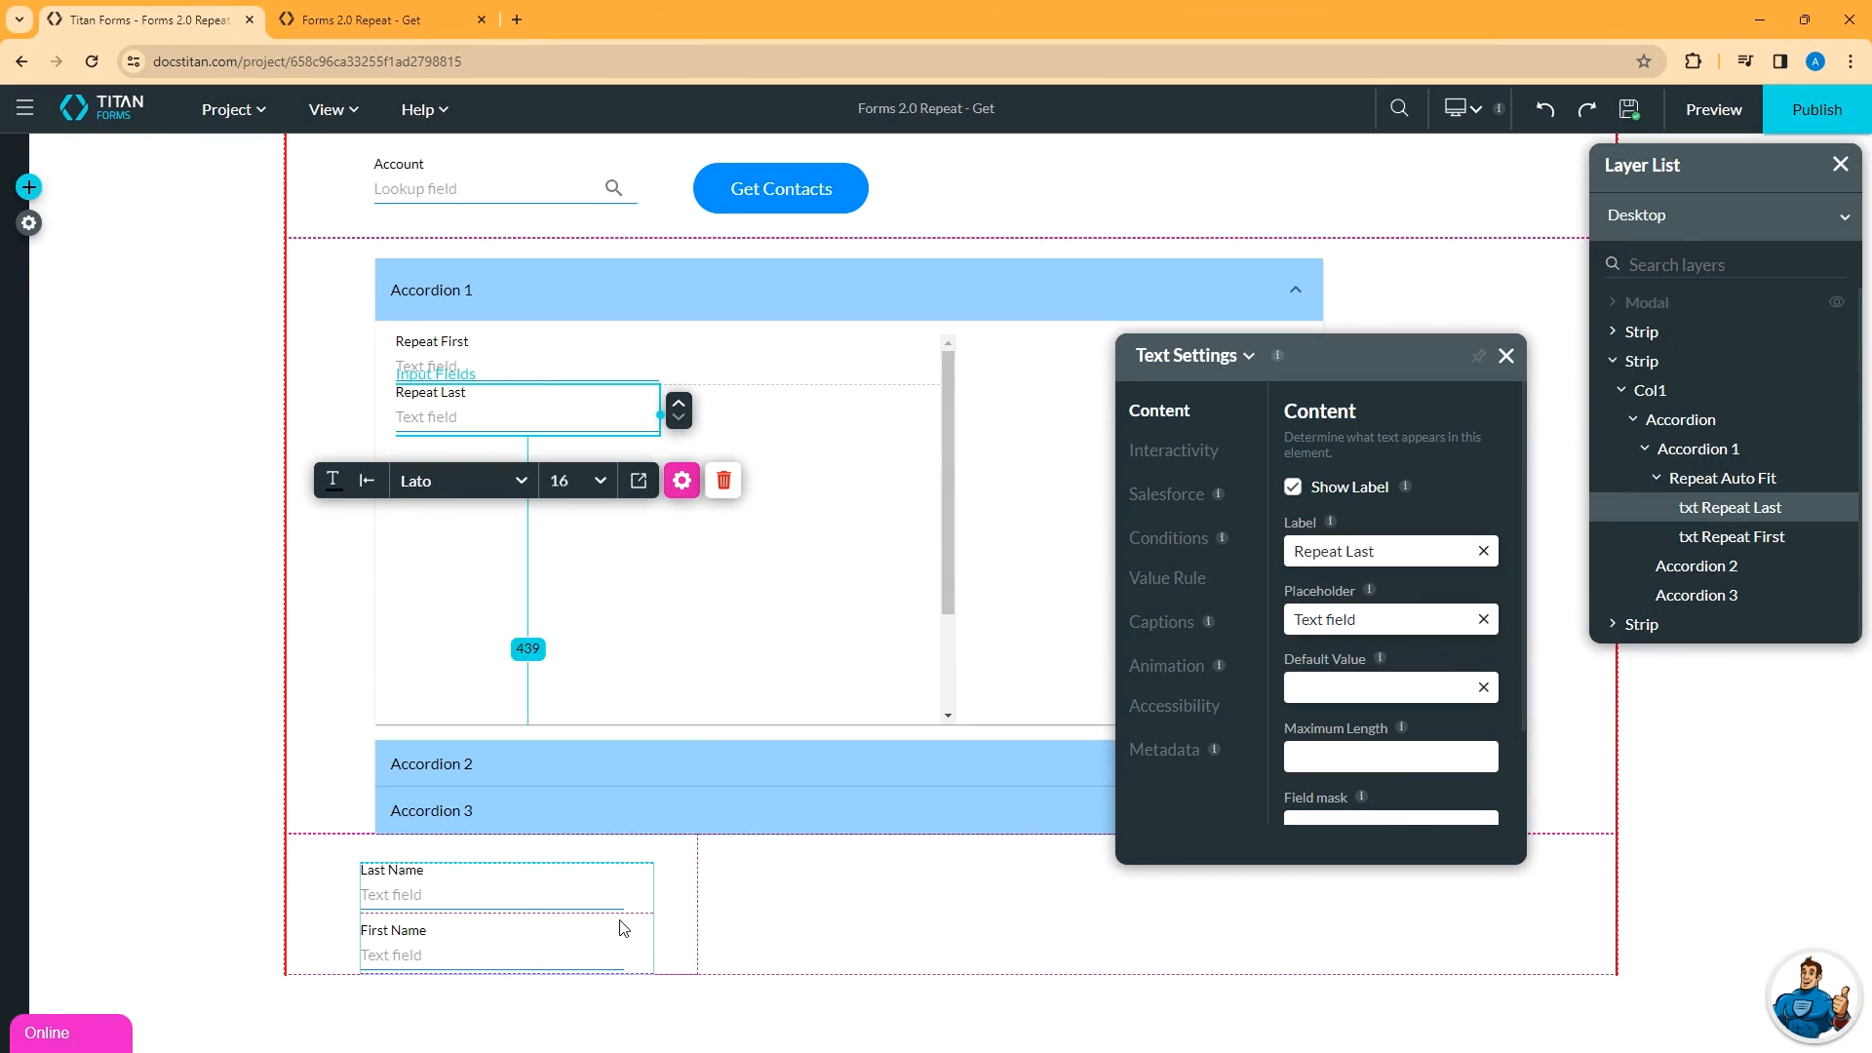
# In the form editor, add a static custom variable named "contactid" to the name fields' repeating Col1 and apply it.
pyautogui.click(817, 910)
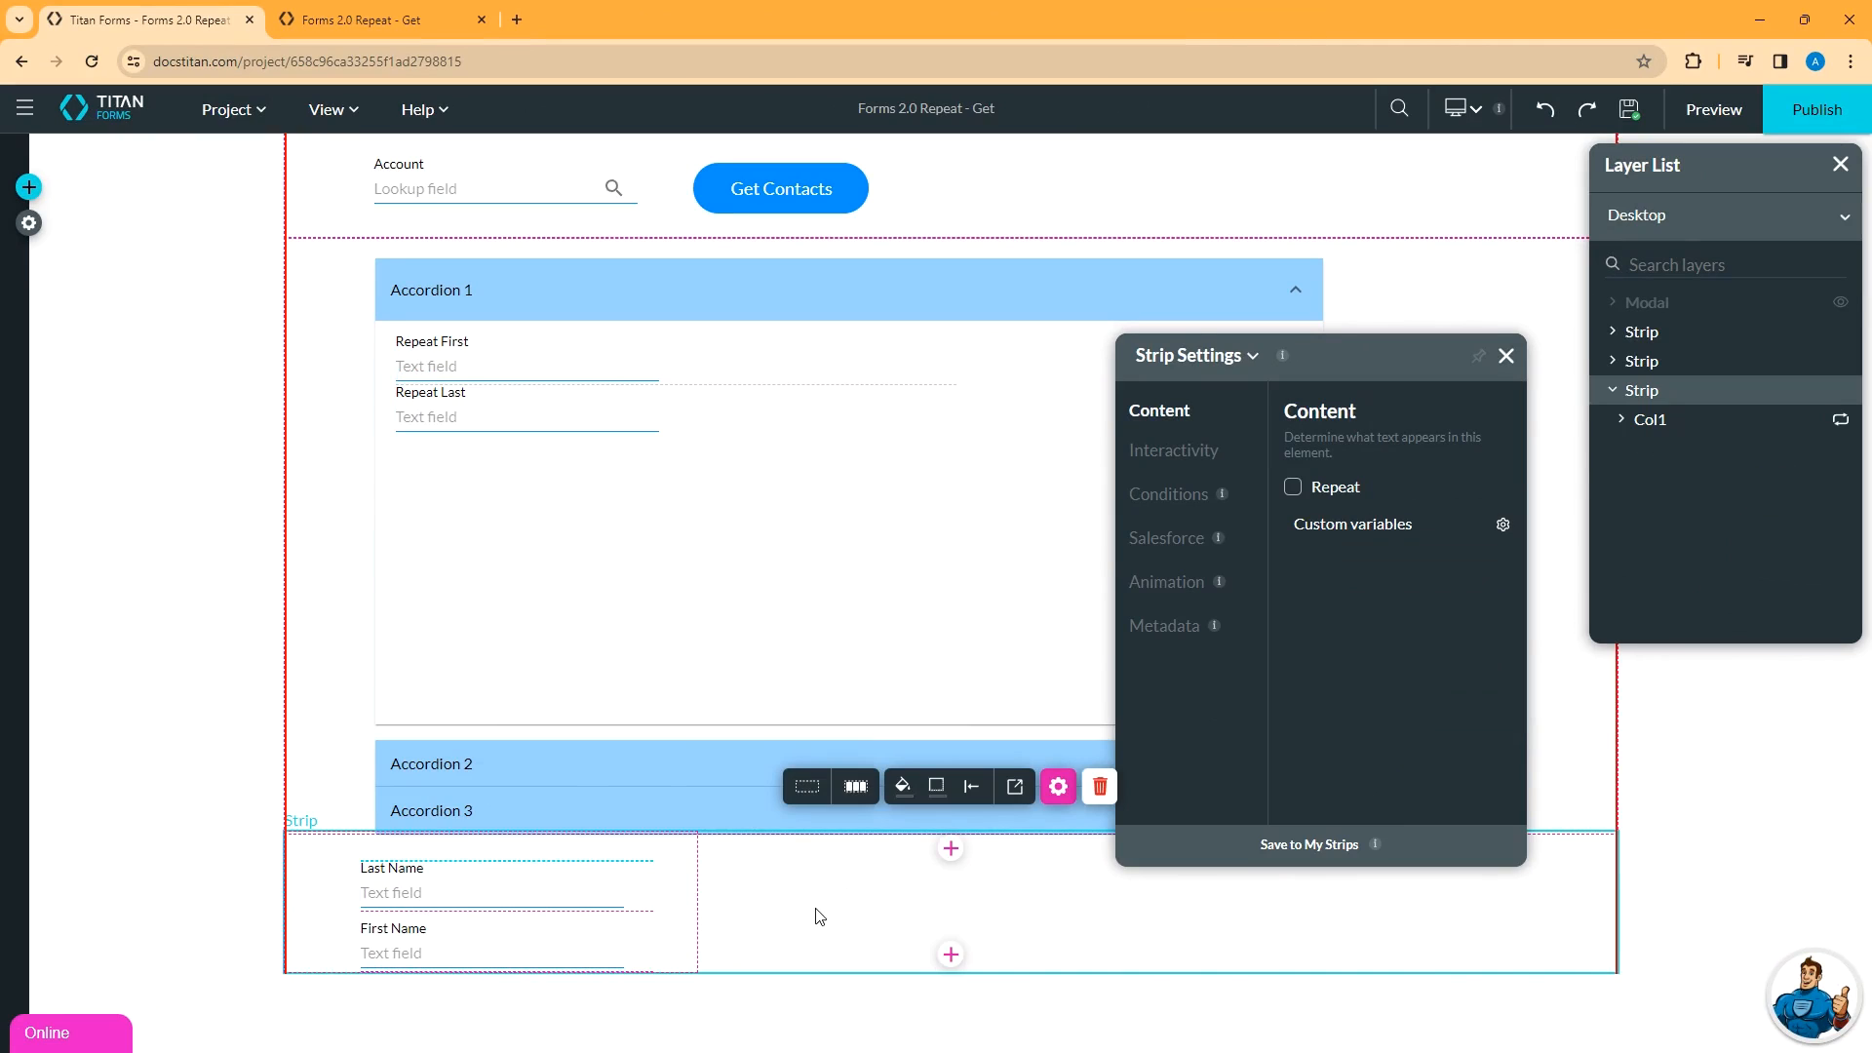
pyautogui.click(325, 889)
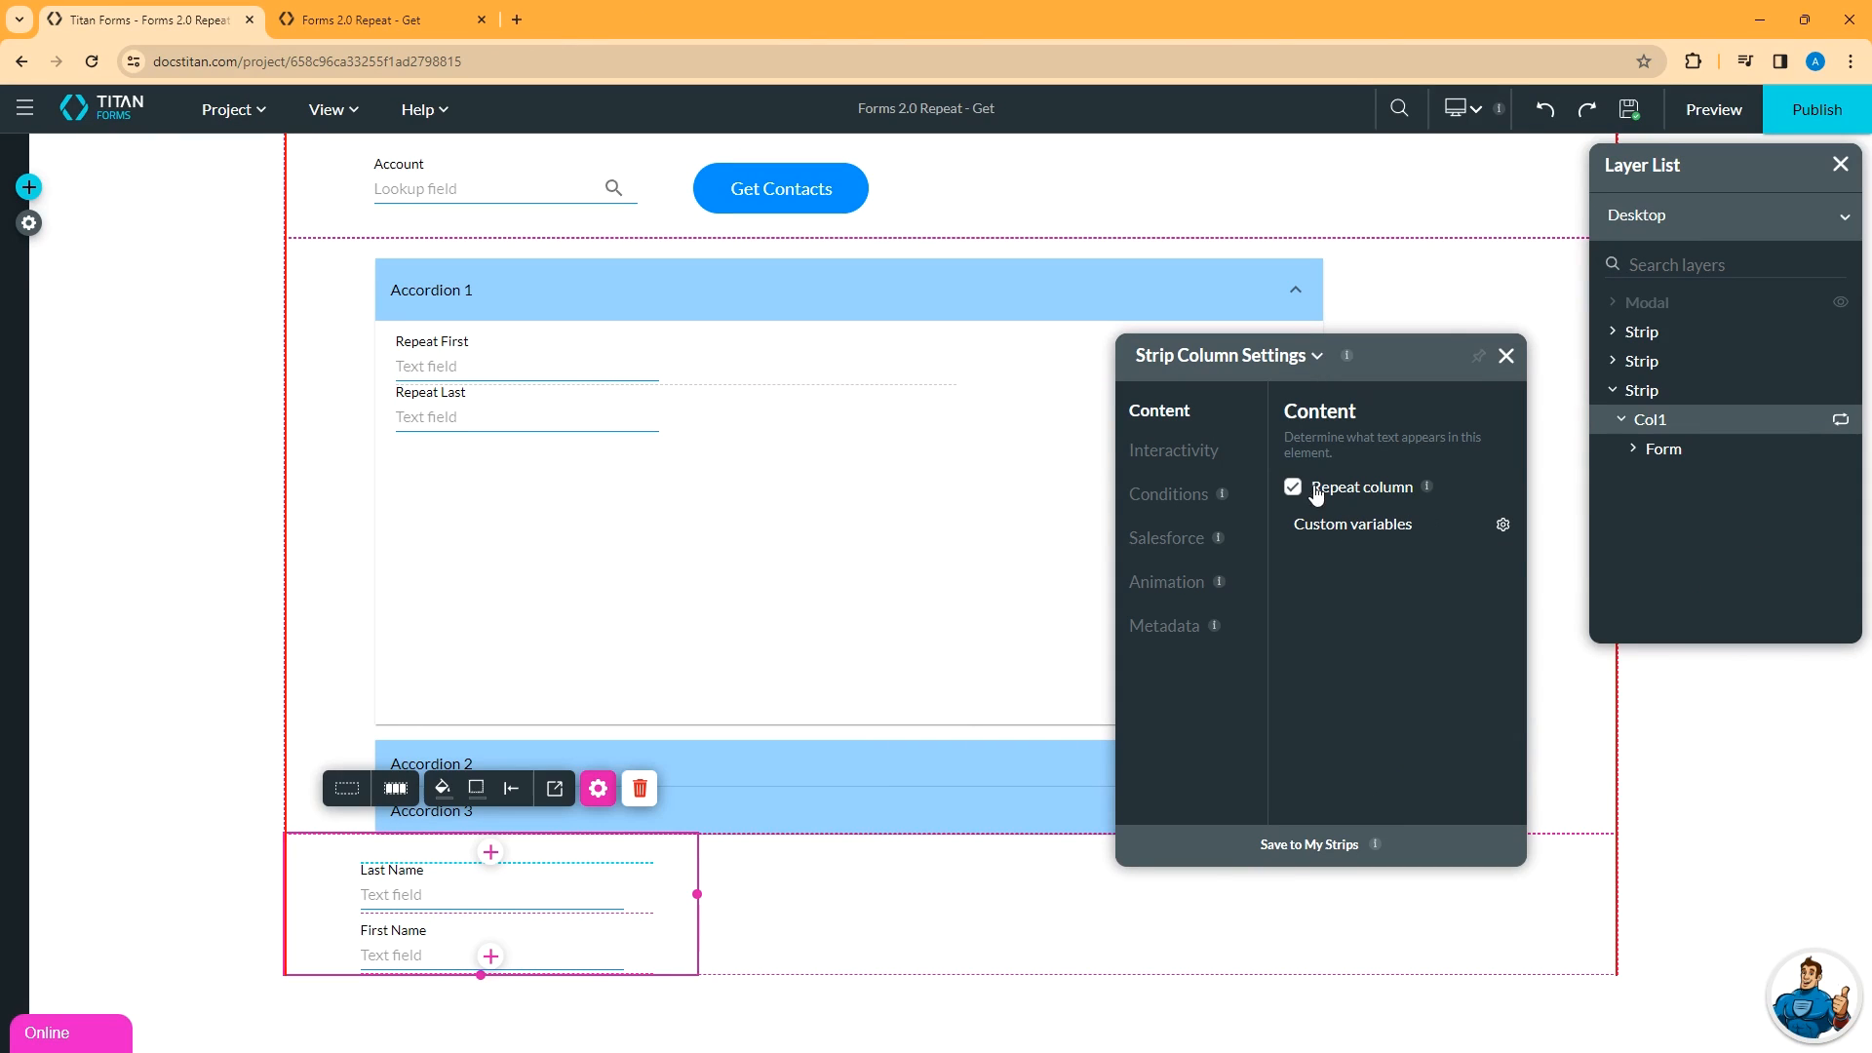
pyautogui.click(1503, 527)
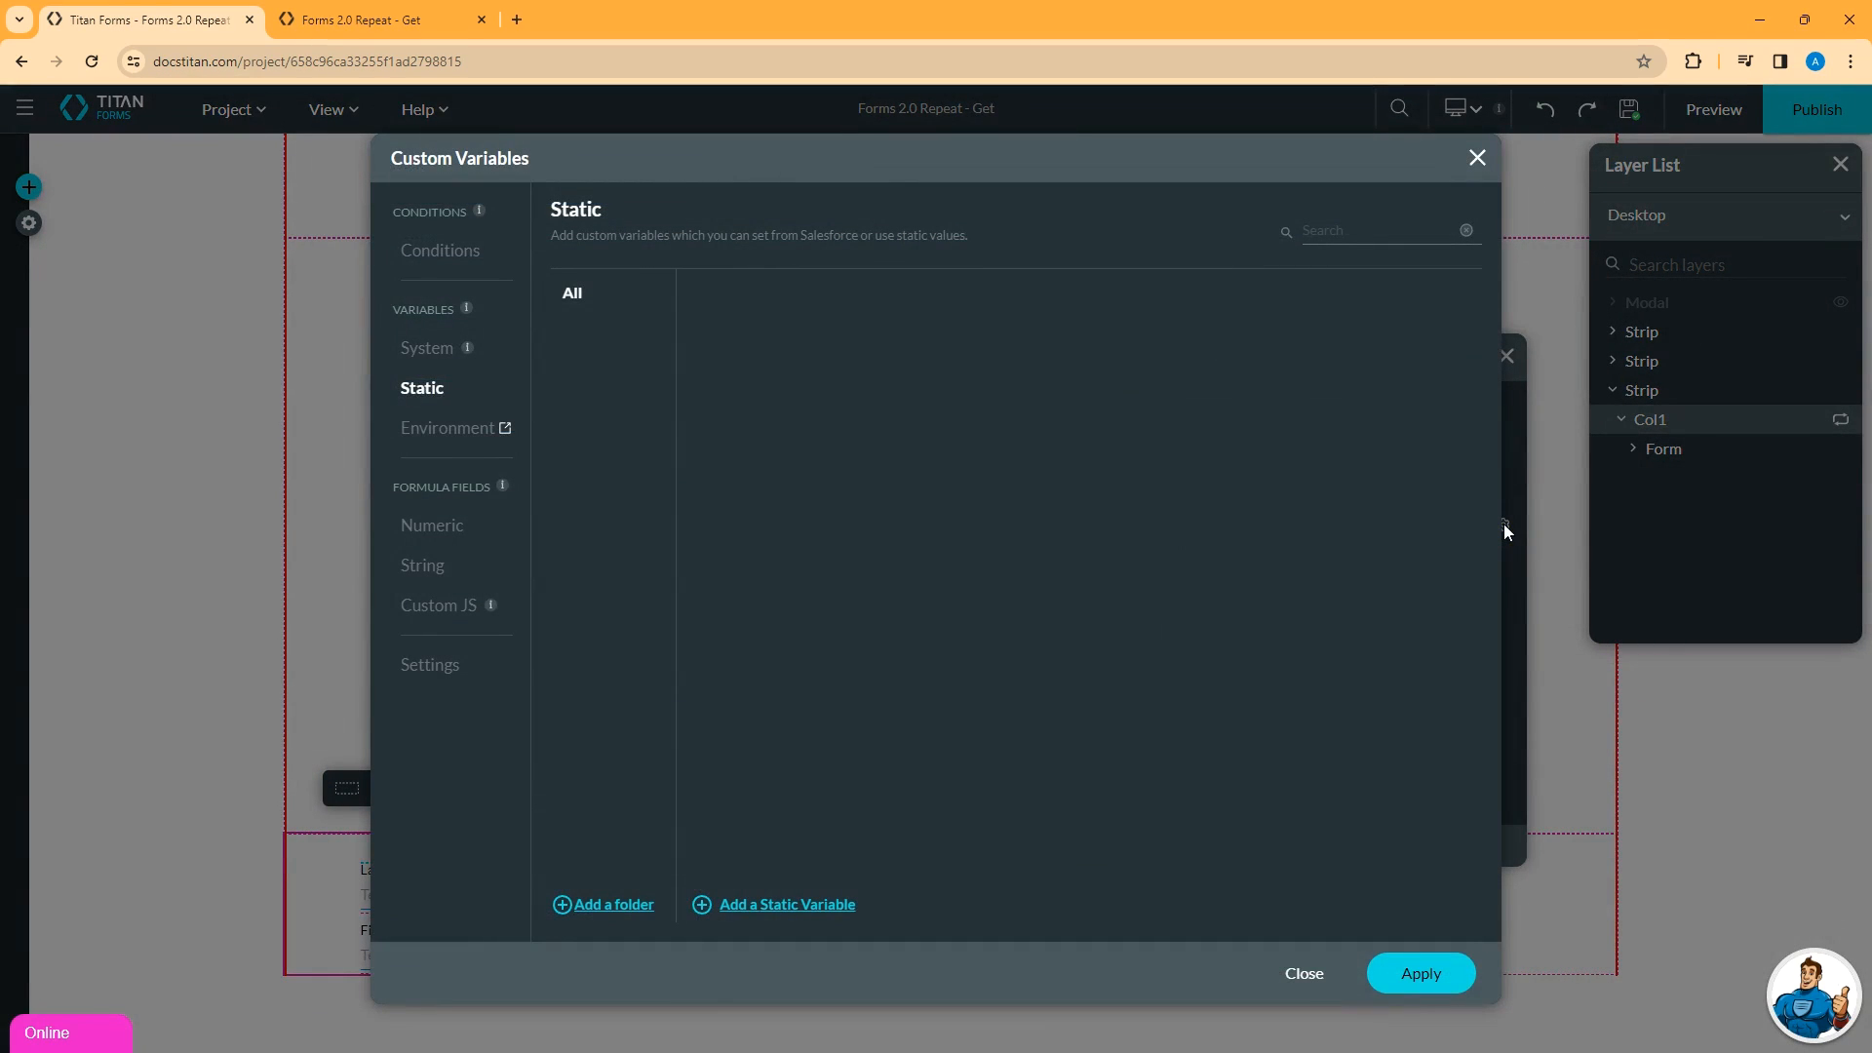
pyautogui.click(432, 575)
pyautogui.click(434, 521)
pyautogui.click(437, 399)
pyautogui.click(789, 906)
pyautogui.doubleClick(821, 329)
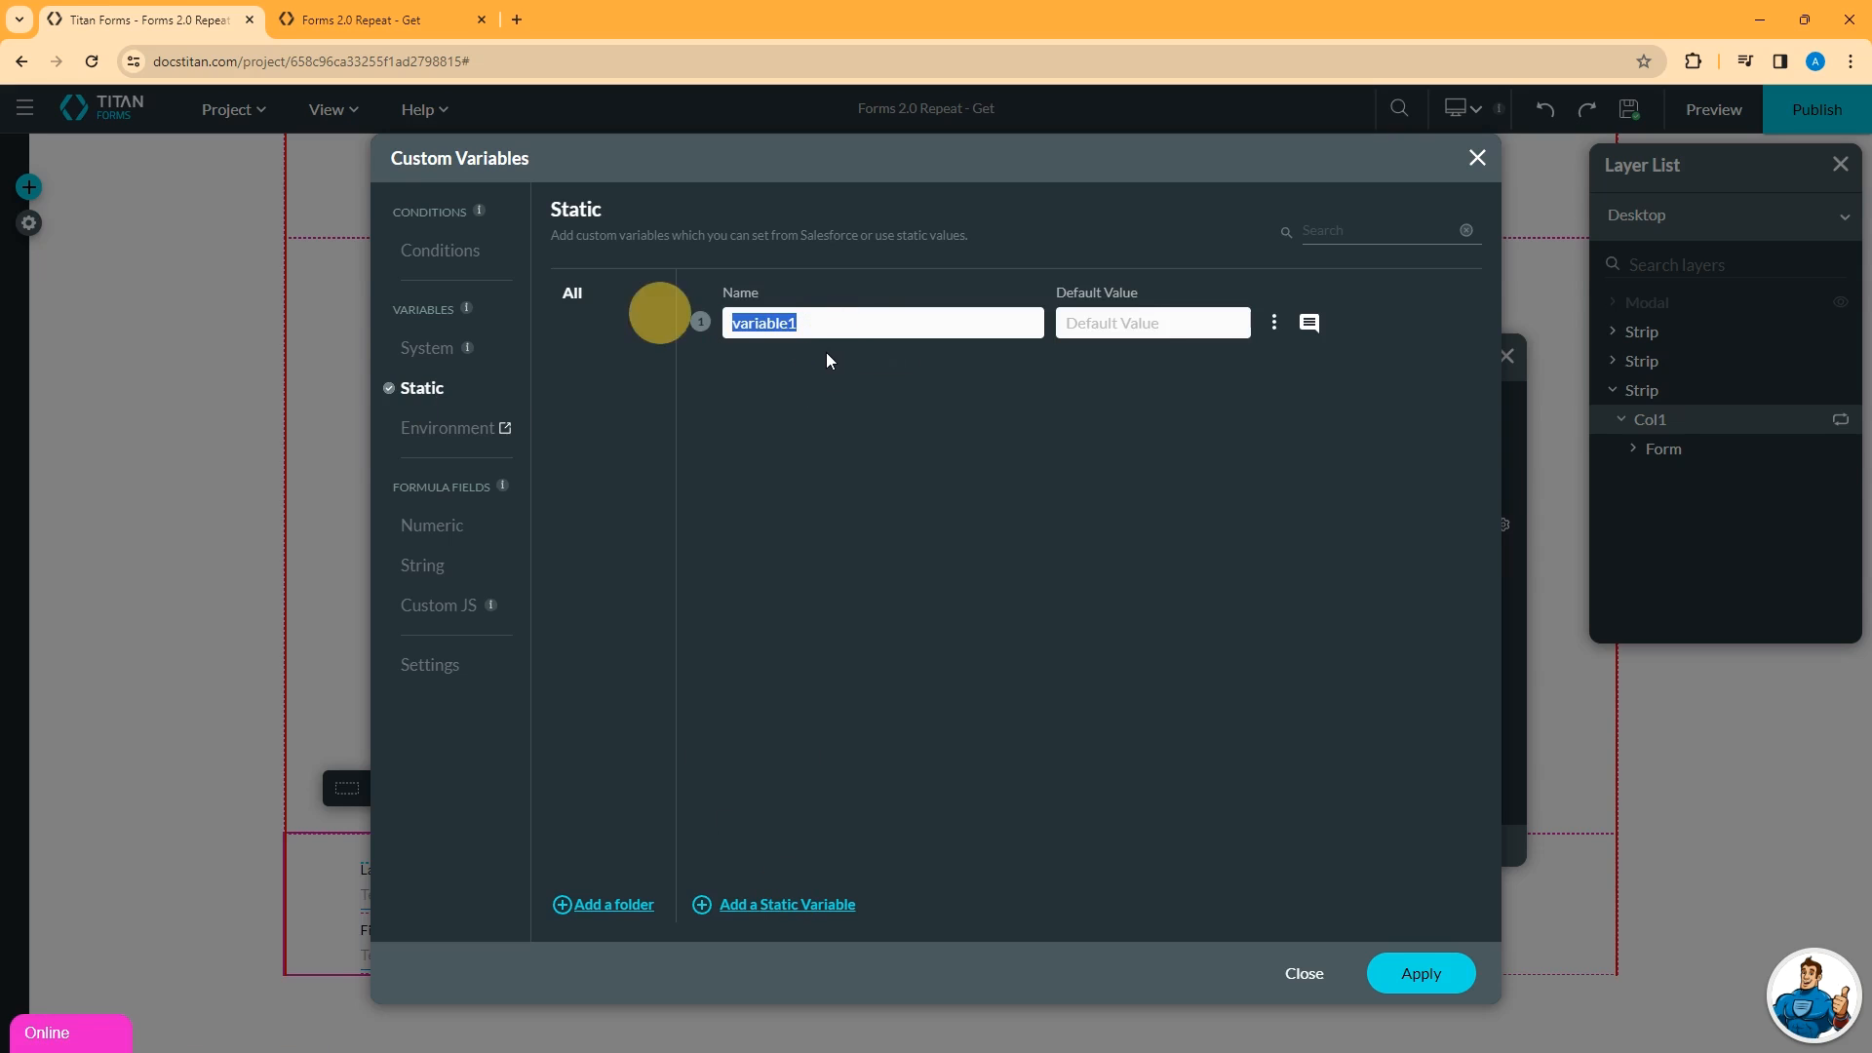
pyautogui.write('contactid')
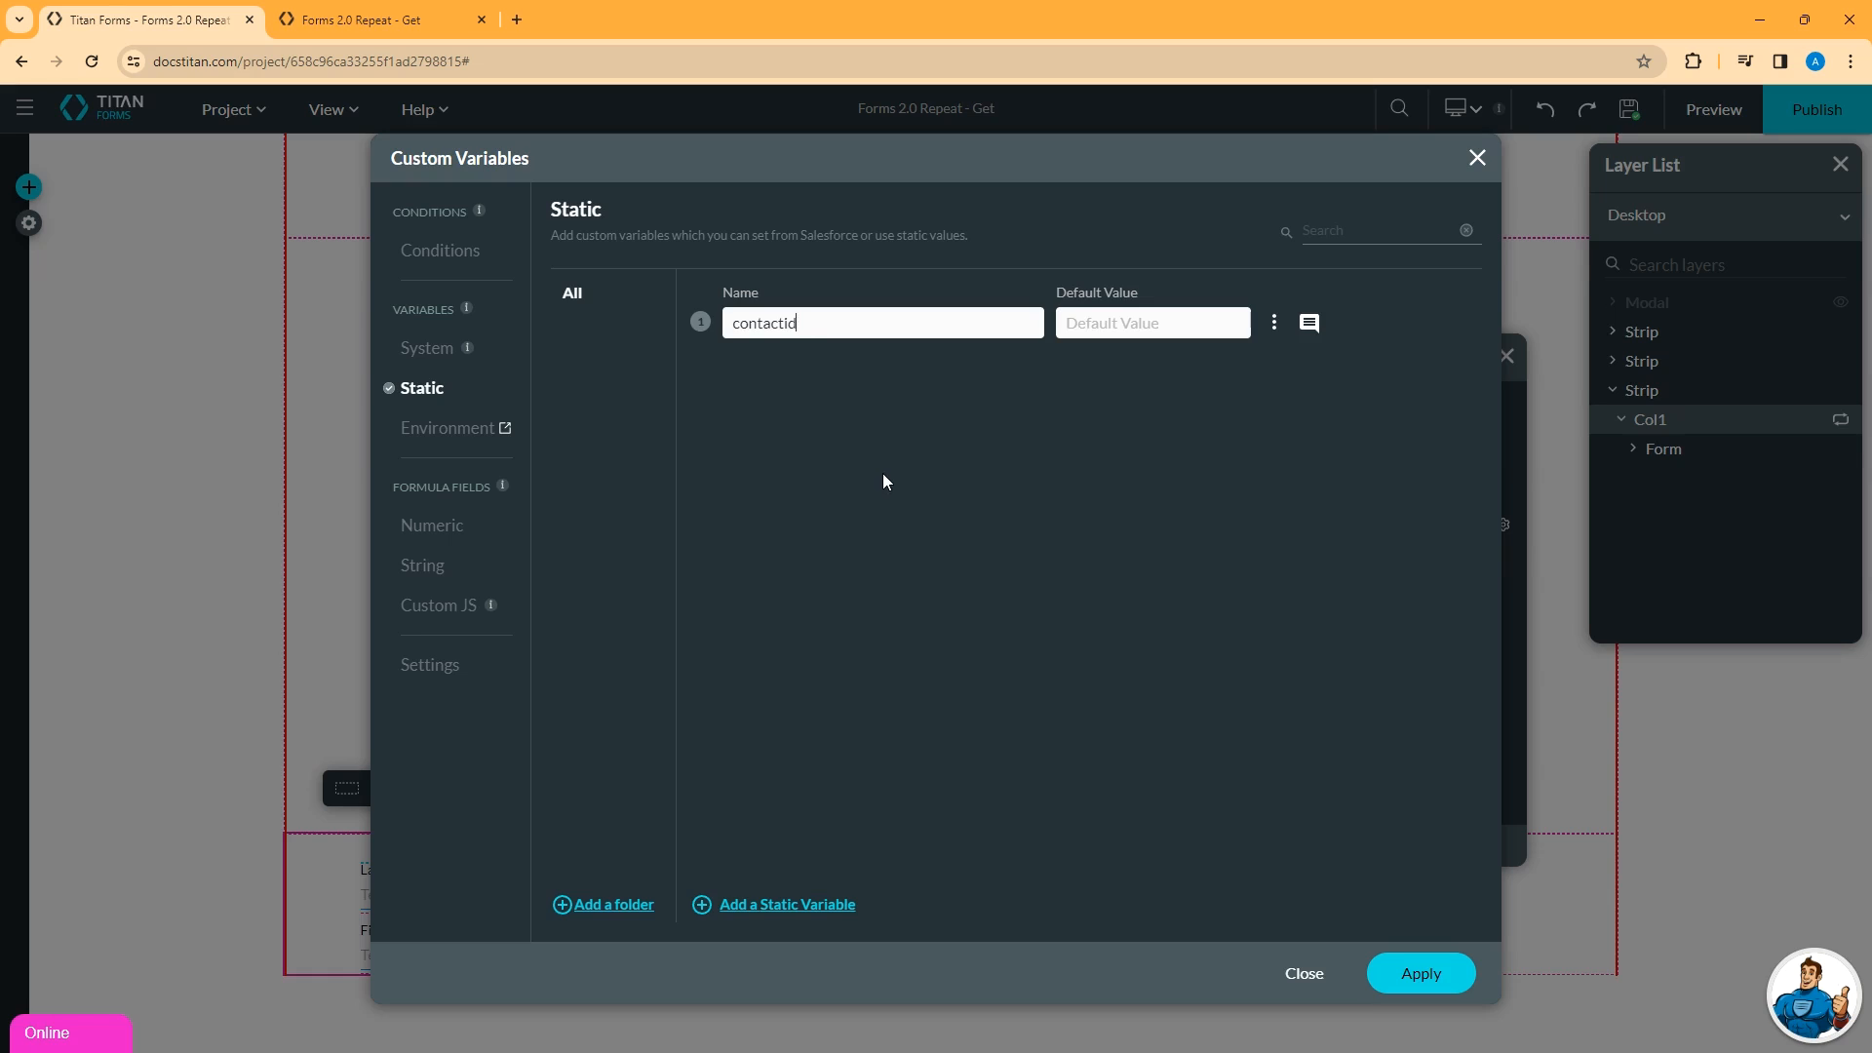
pyautogui.click(1421, 973)
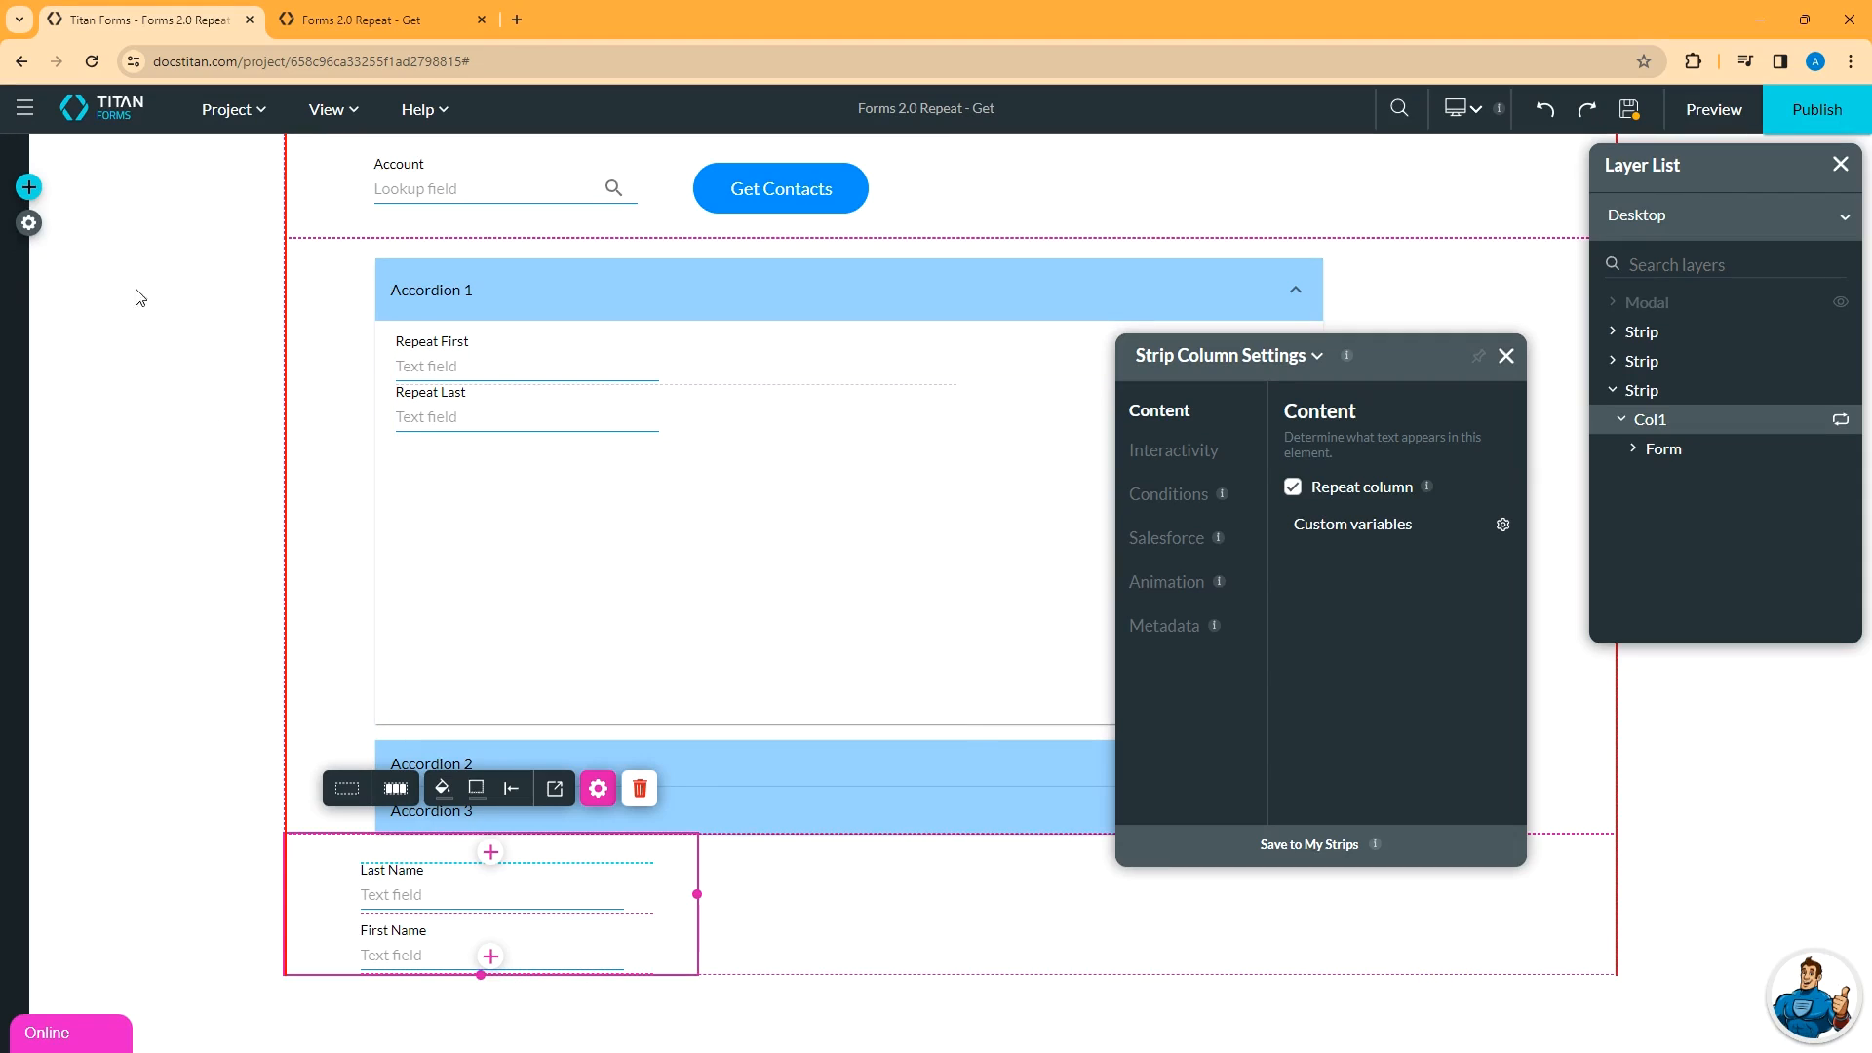
# In the Salesforce Contact integration, map the column's contactid variable to the contact's ID field, apply and close.
pyautogui.click(29, 223)
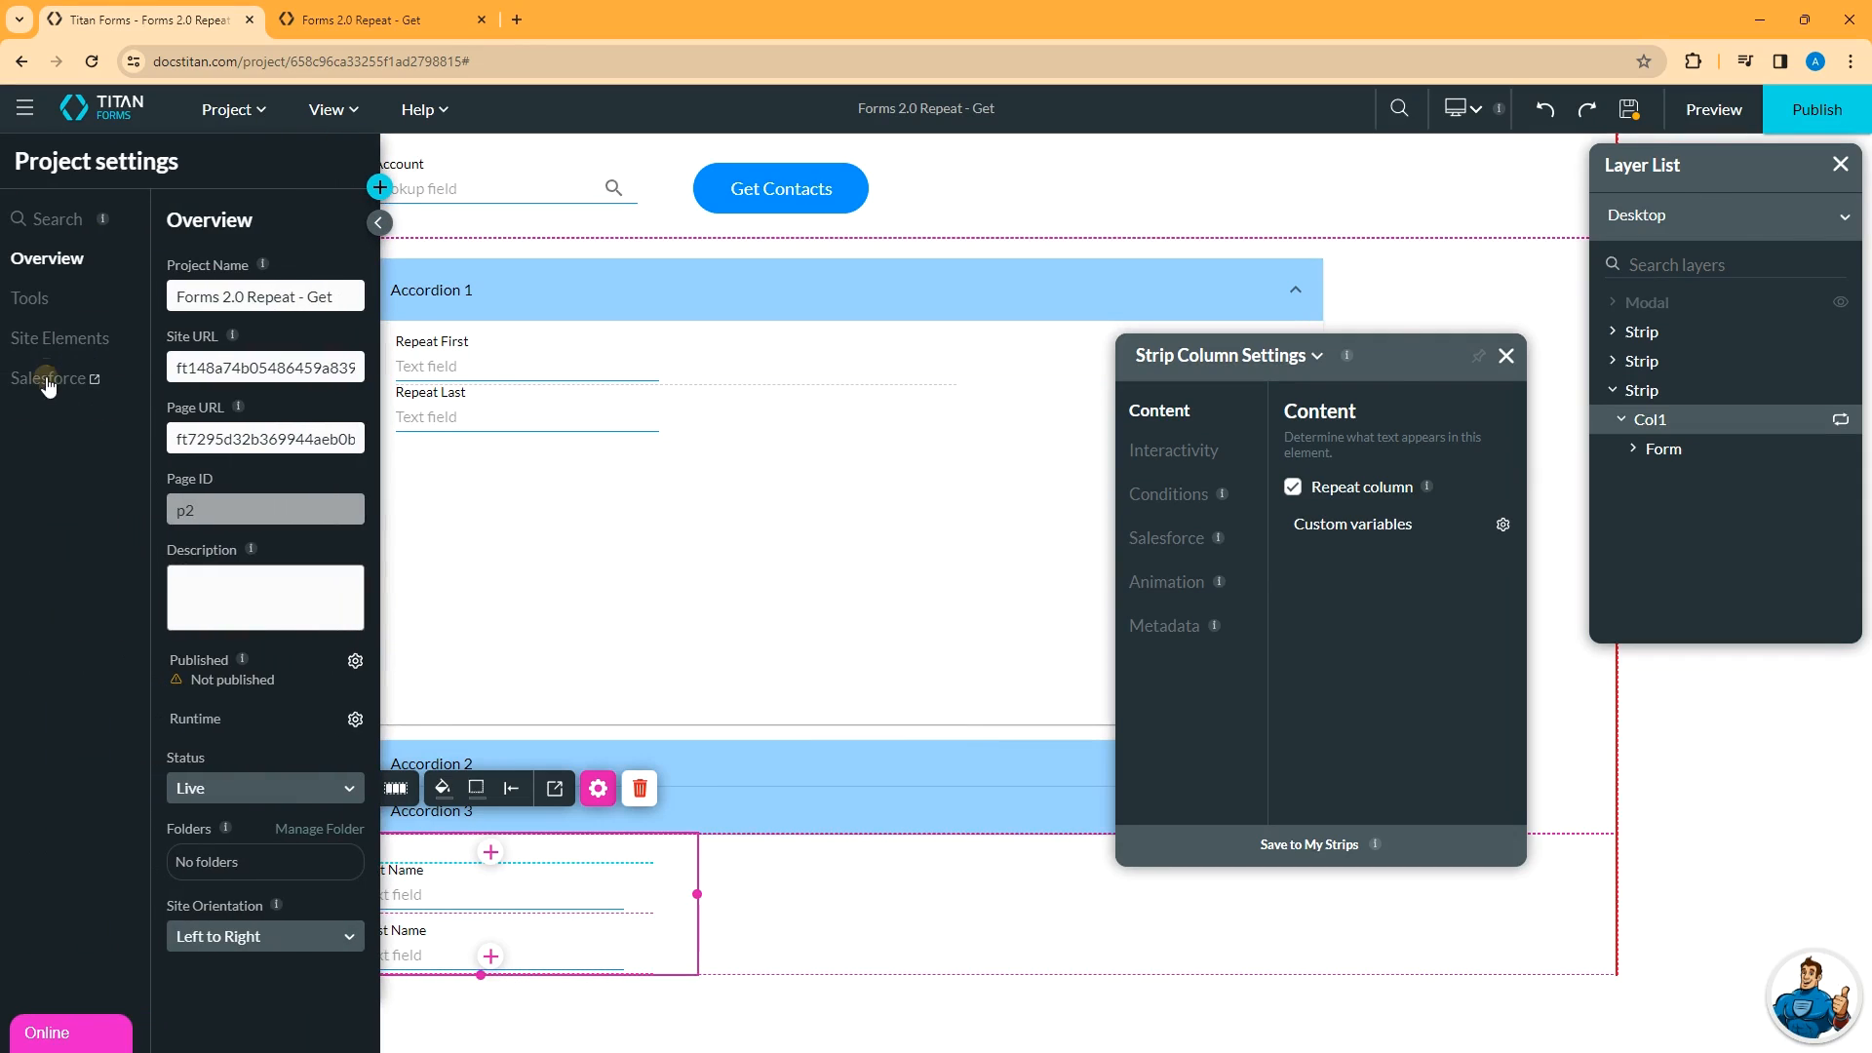
pyautogui.click(49, 383)
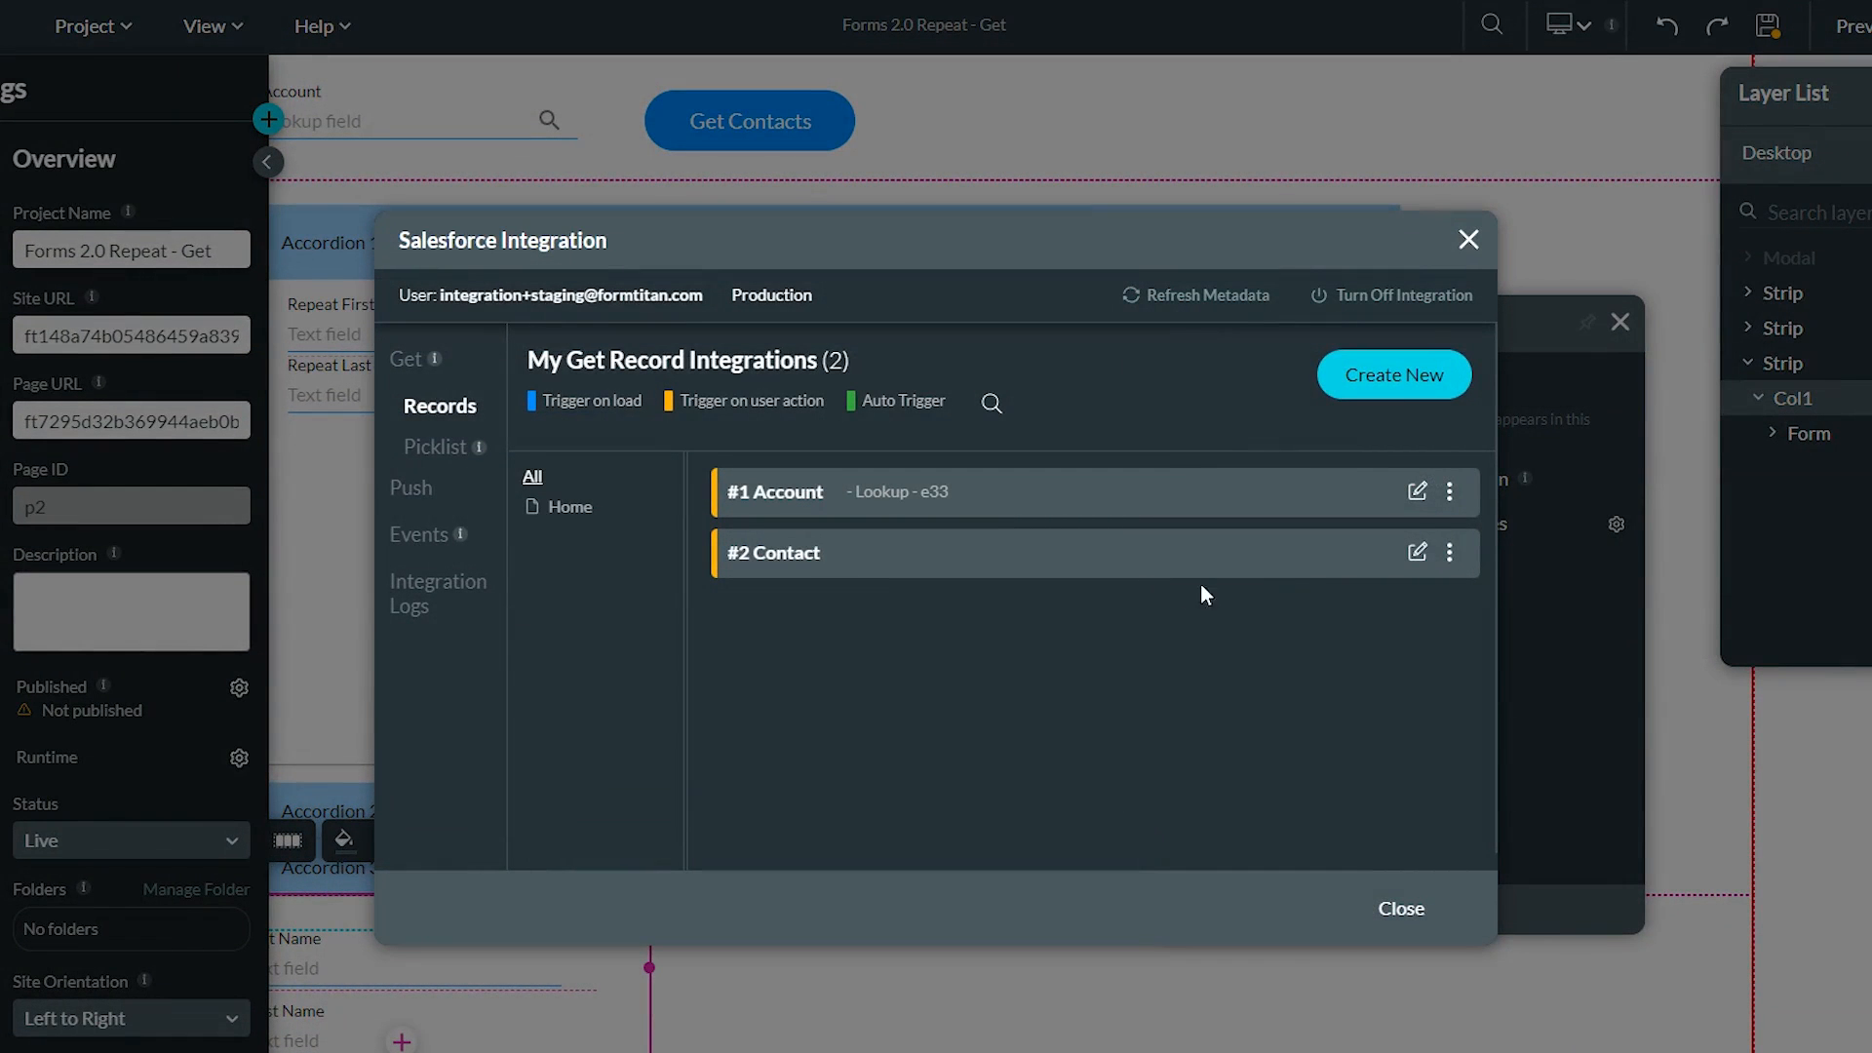
pyautogui.click(1415, 552)
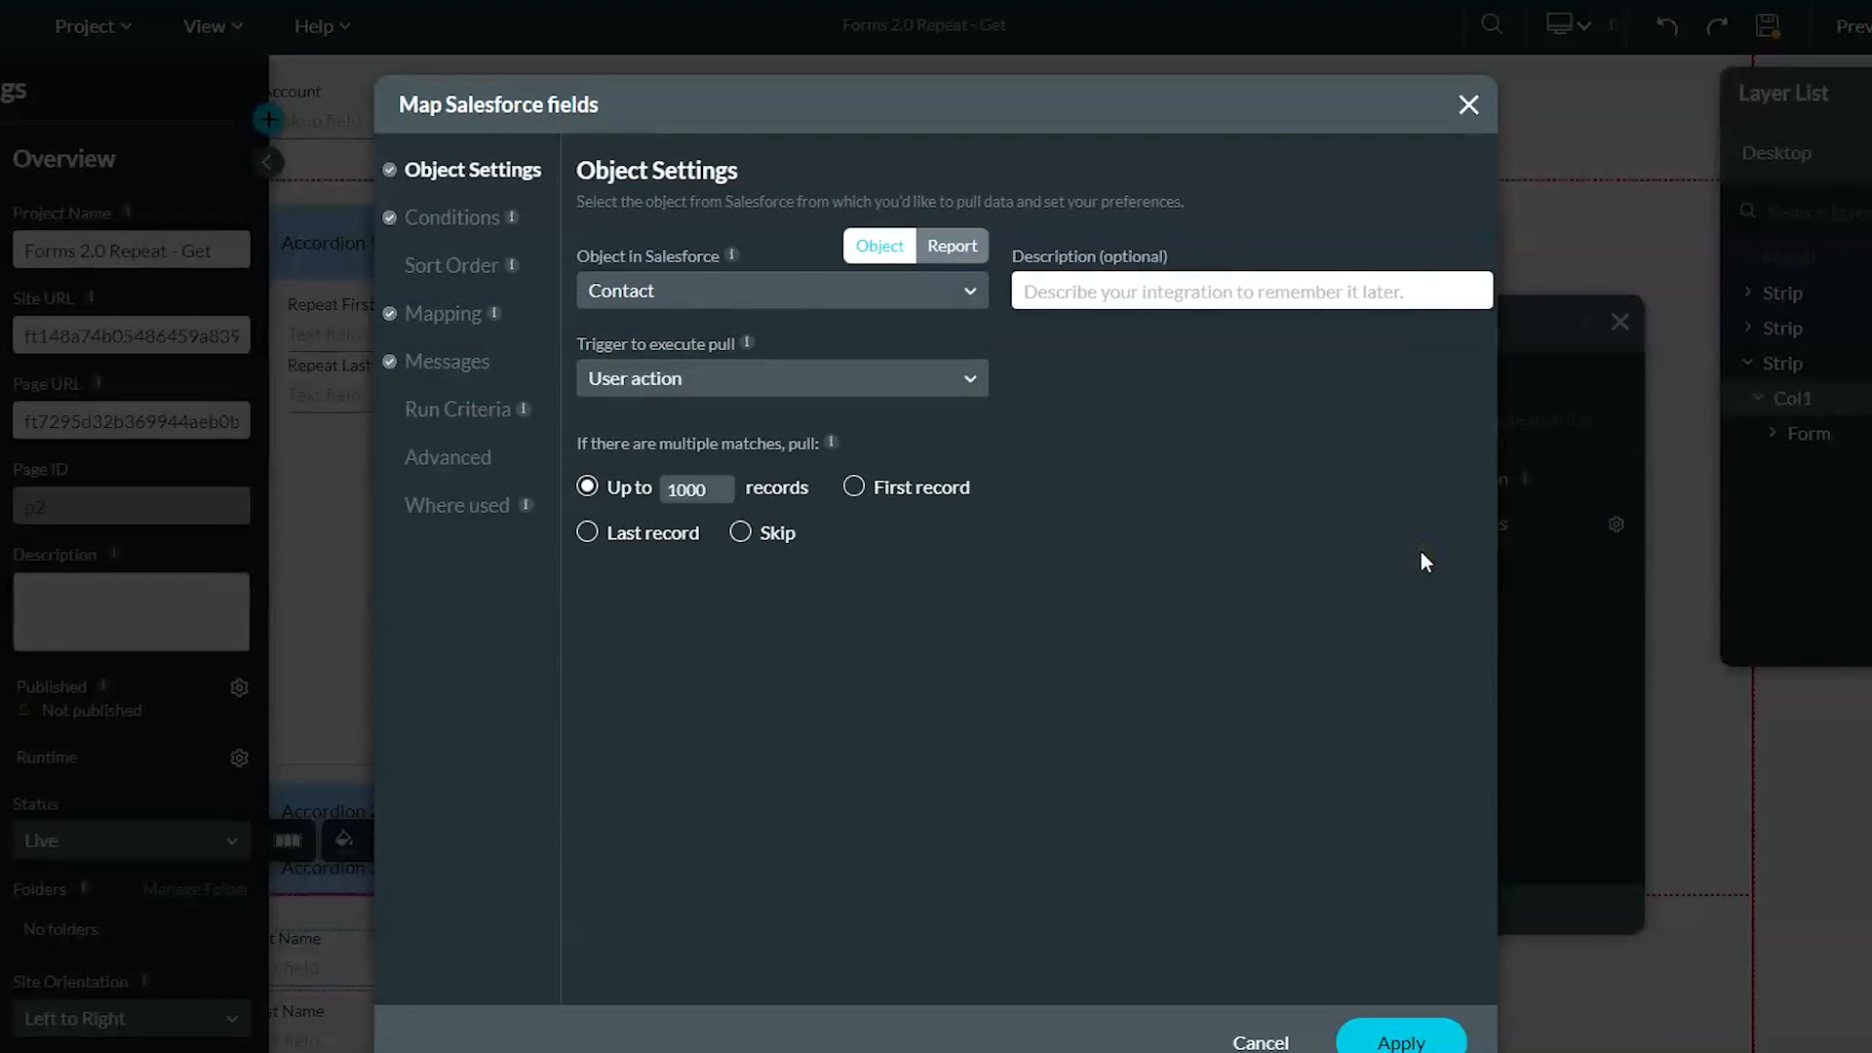
pyautogui.click(456, 314)
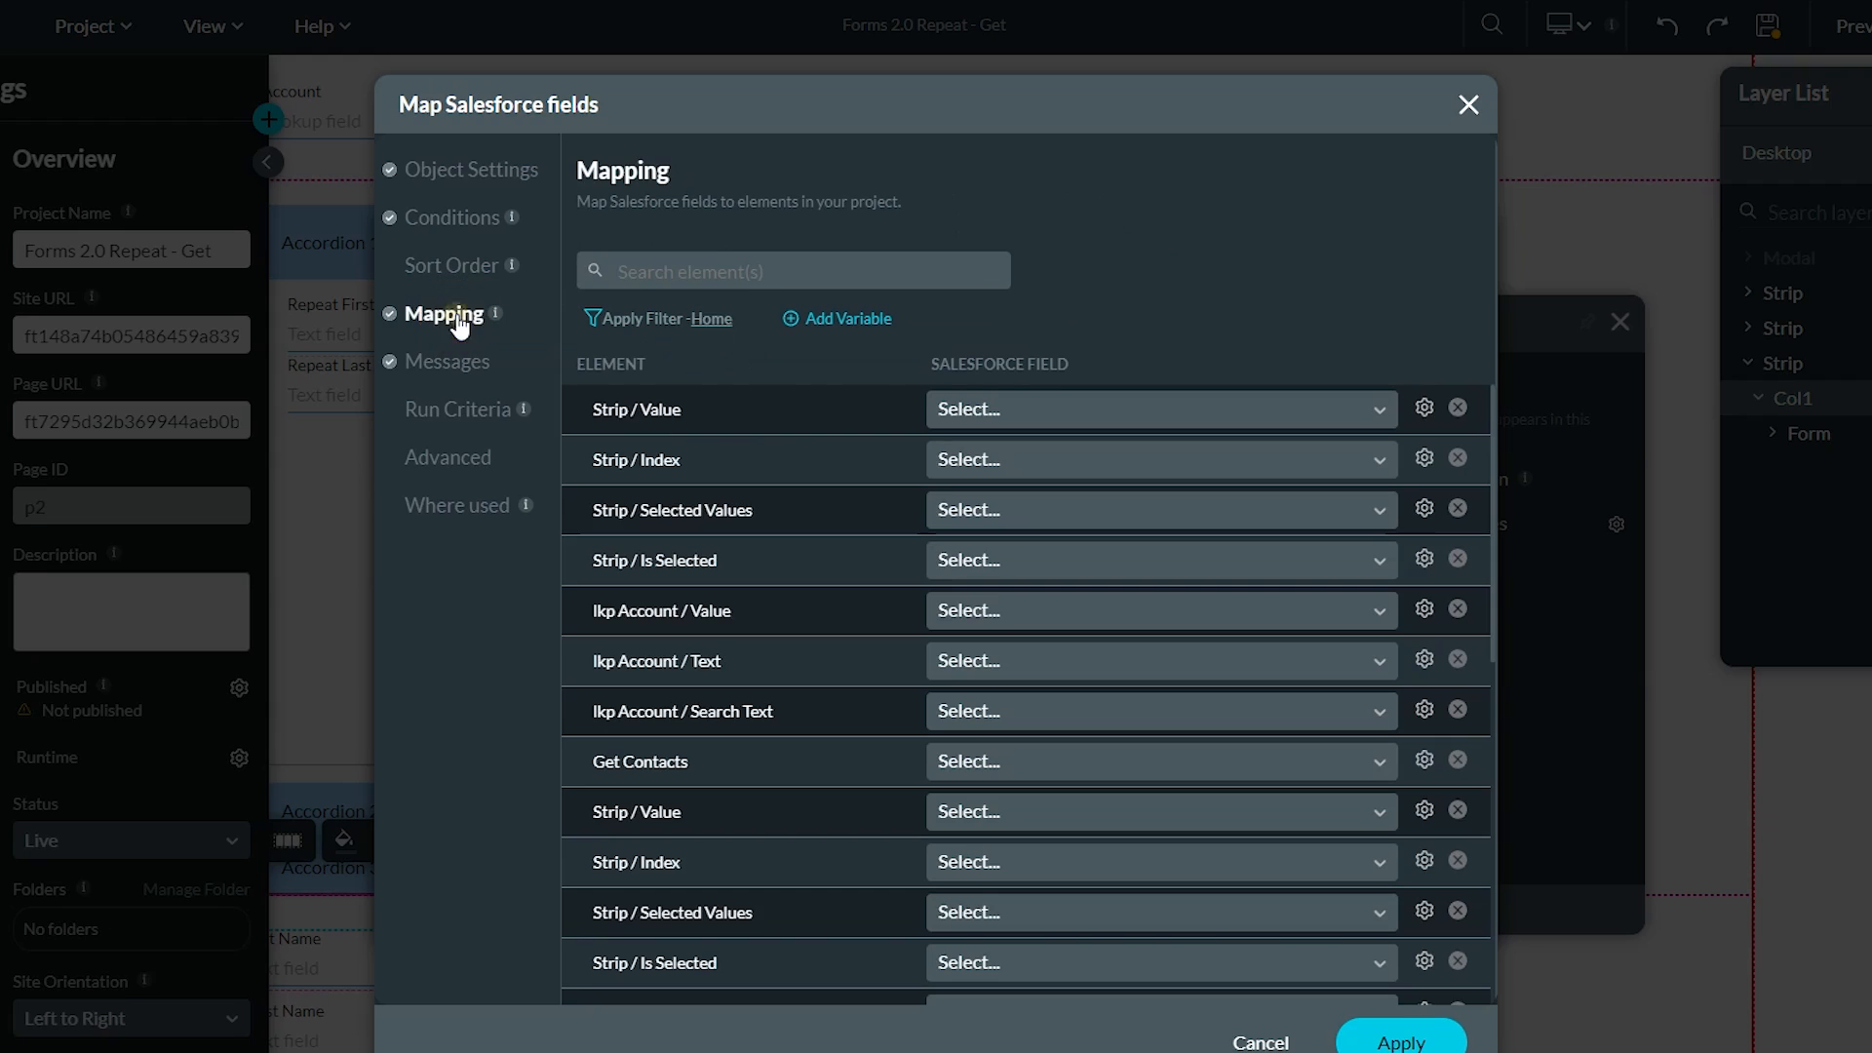
pyautogui.click(741, 281)
pyautogui.write('id')
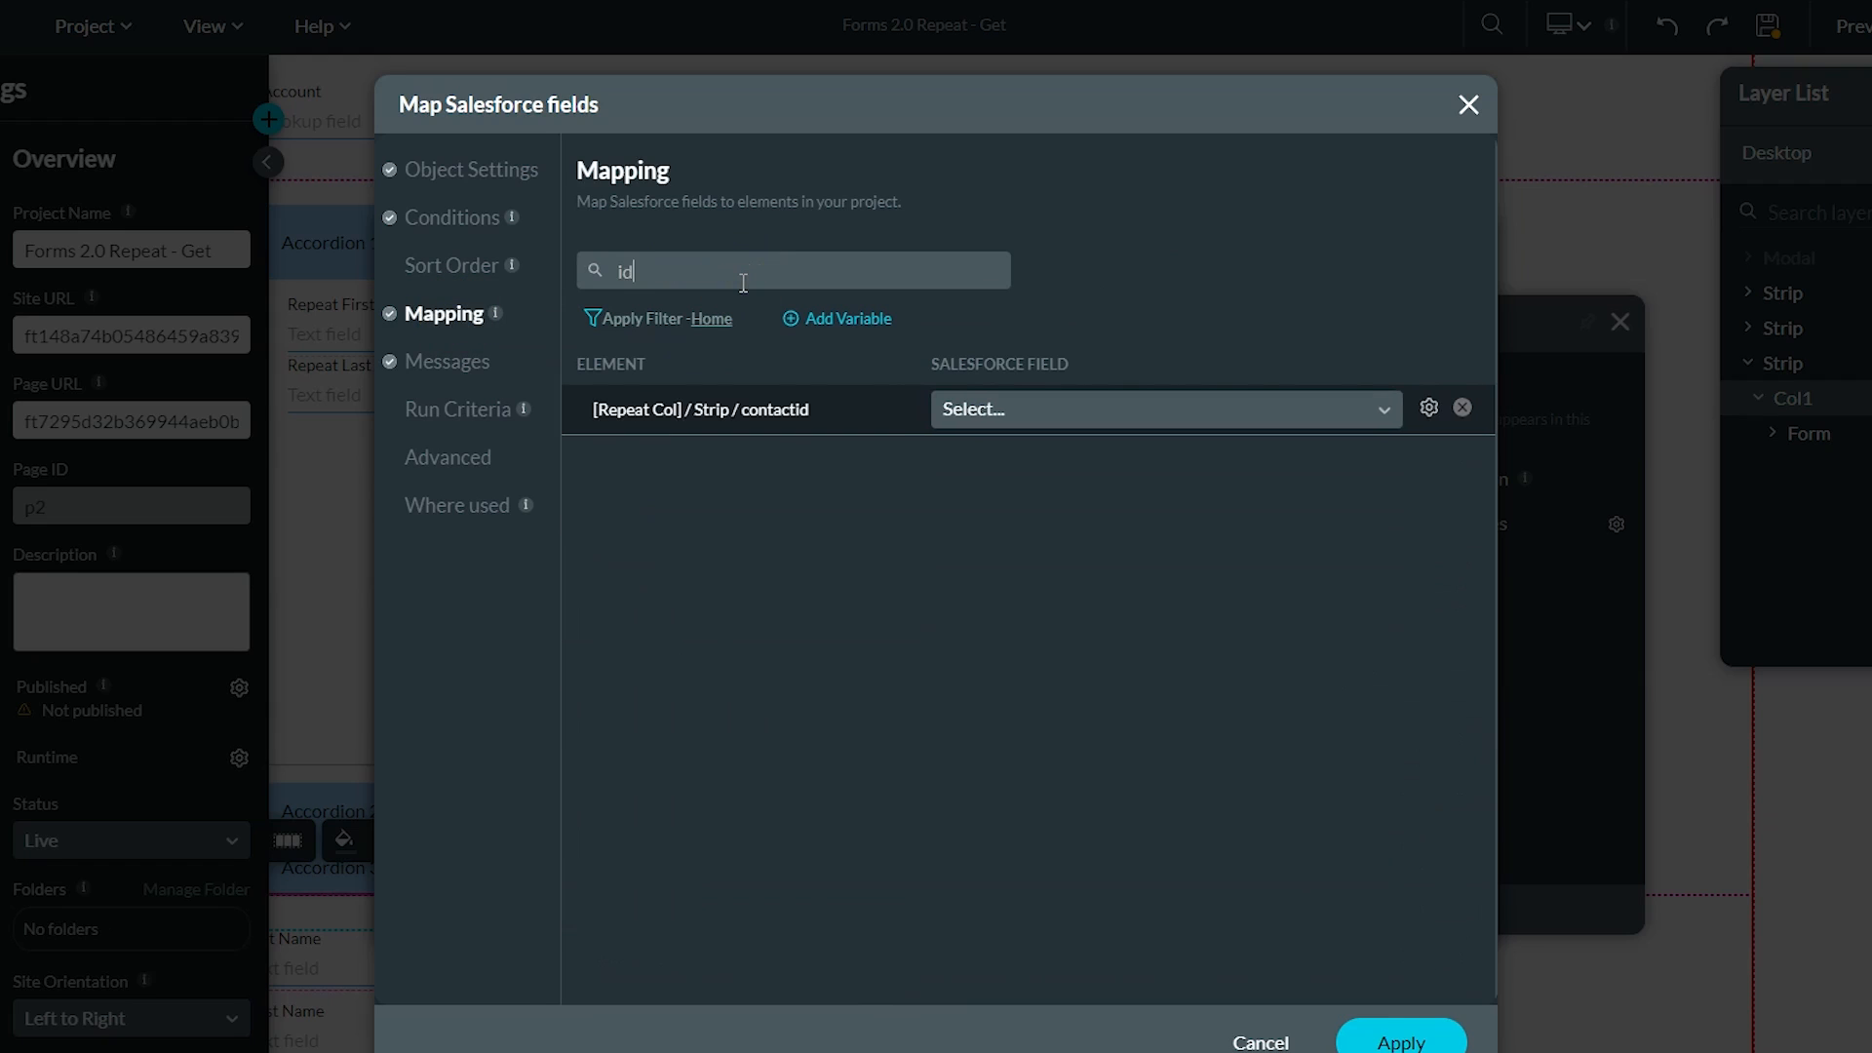
pyautogui.click(1072, 407)
pyautogui.click(975, 506)
pyautogui.click(1420, 1037)
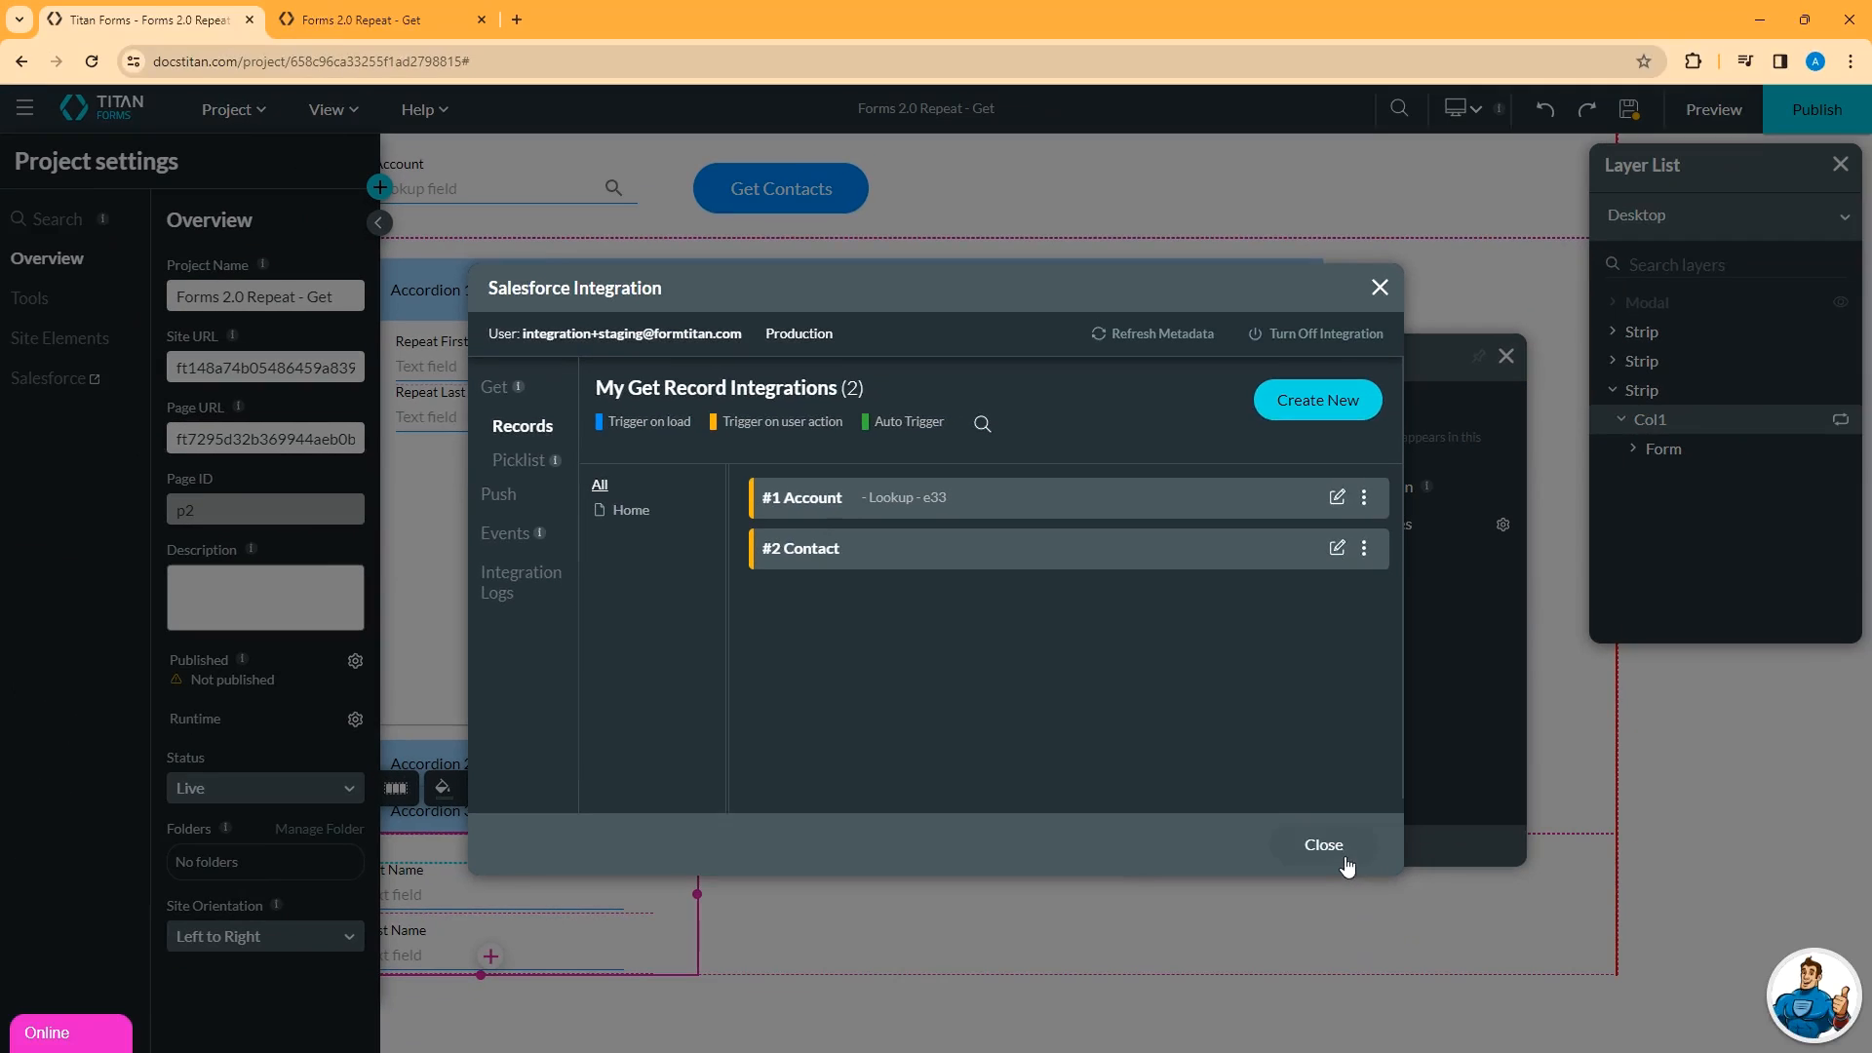
pyautogui.click(1323, 845)
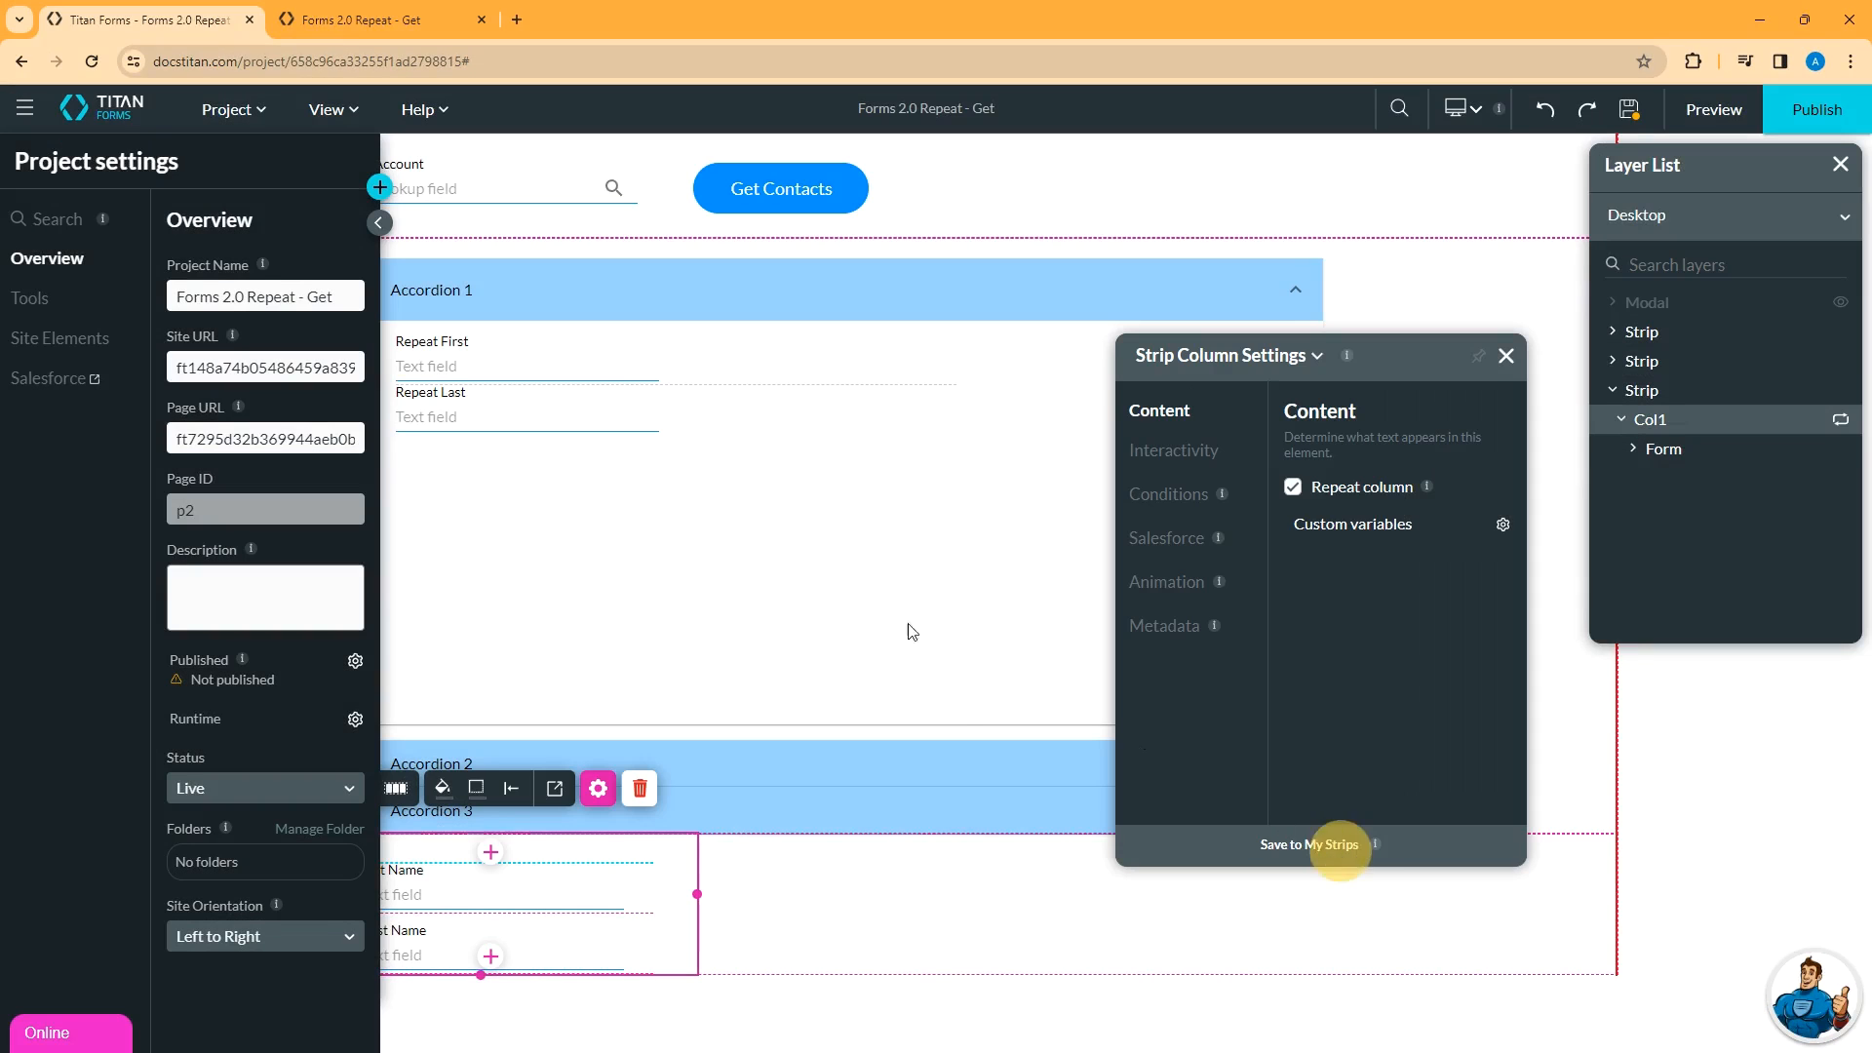
# Check that Debug Mode is on in the project settings, save the project and reload the form preview.
pyautogui.click(32, 299)
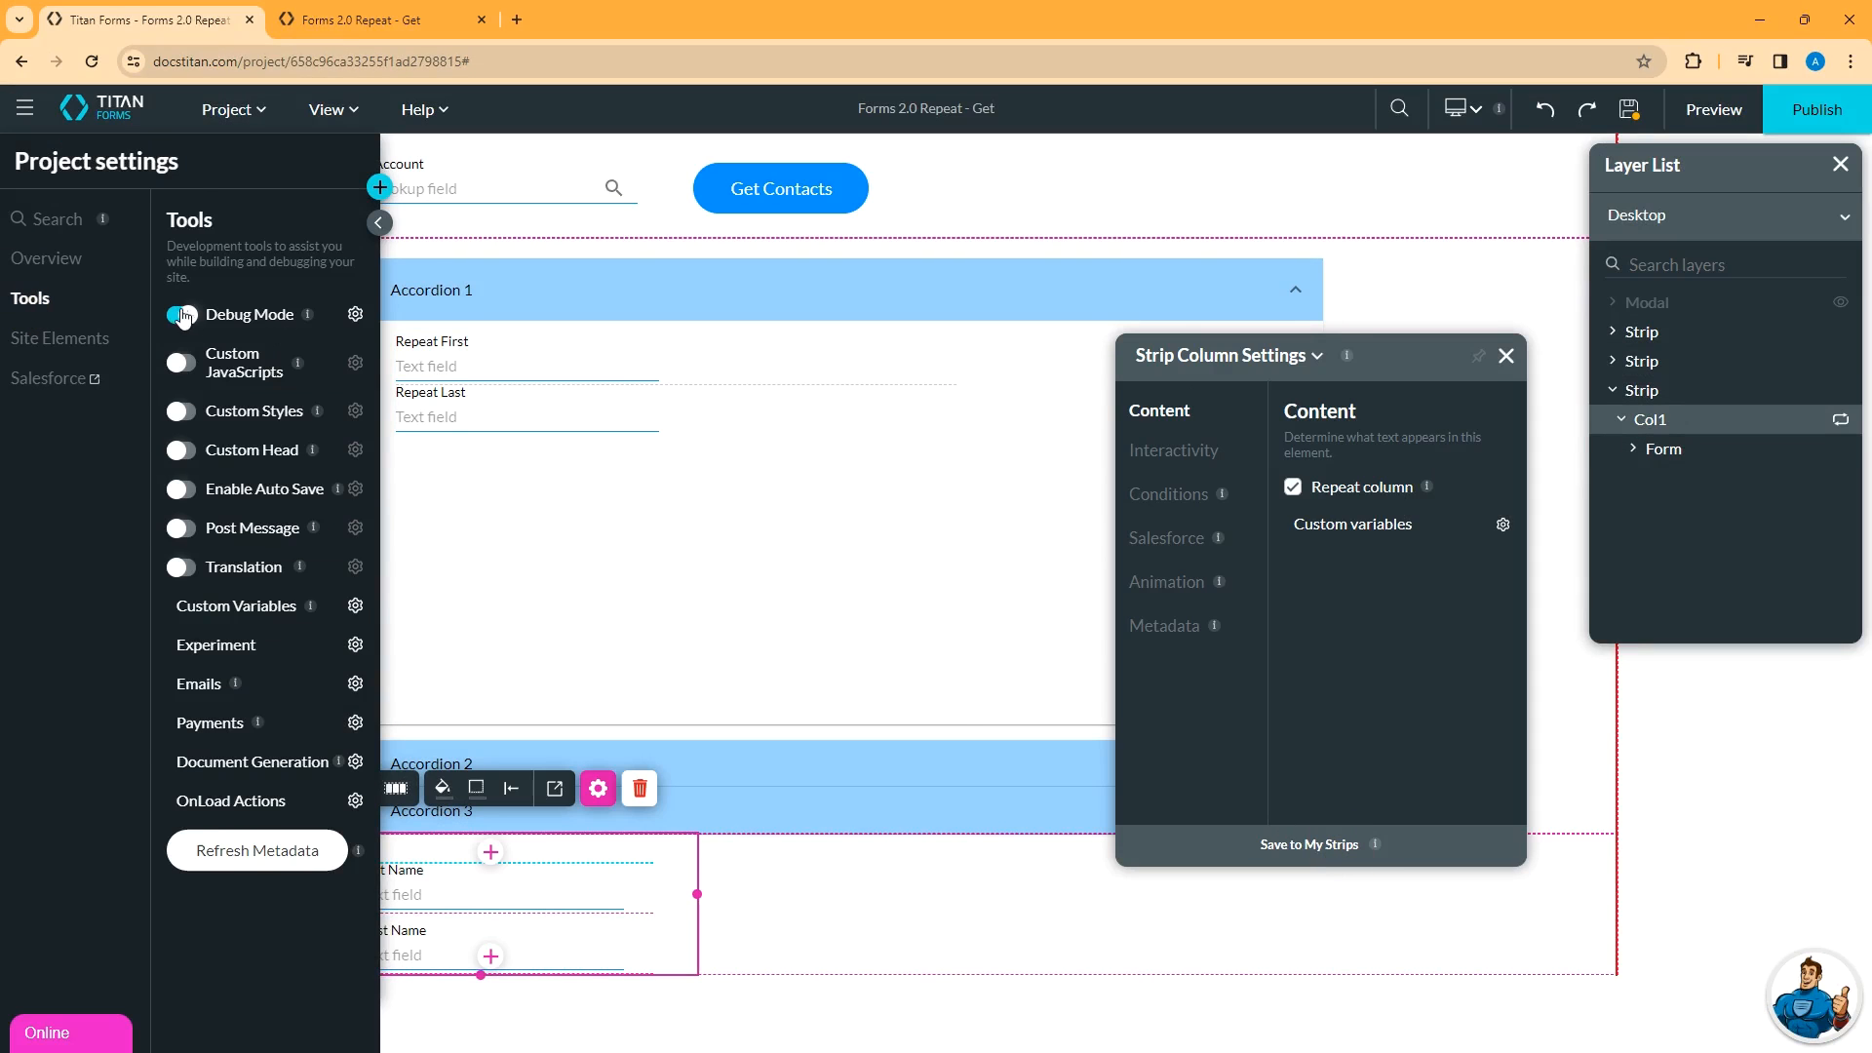
pyautogui.click(1630, 109)
pyautogui.click(361, 19)
pyautogui.click(90, 62)
# Look up "wayne", apply Wayneman Enterprises and get its contacts in the reloaded preview.
pyautogui.click(408, 136)
pyautogui.write('wayne')
pyautogui.click(601, 138)
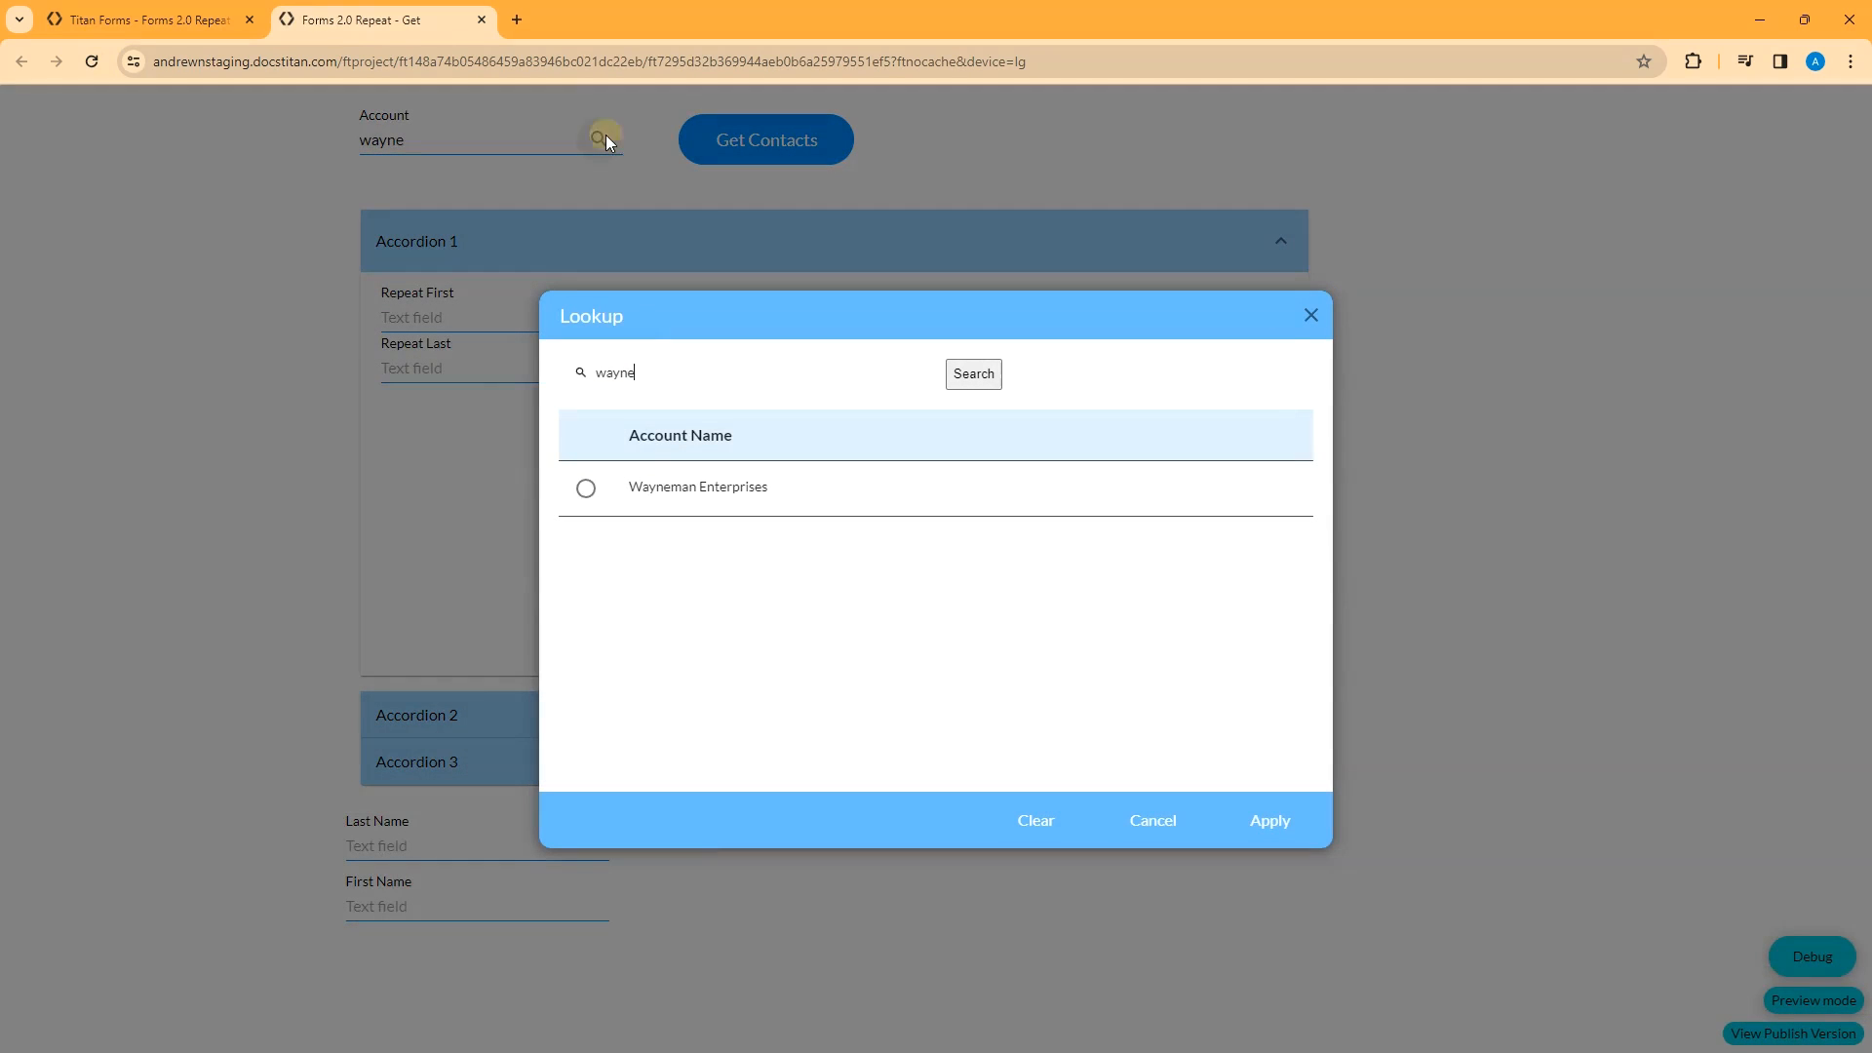
pyautogui.click(584, 489)
pyautogui.click(1285, 824)
pyautogui.click(799, 143)
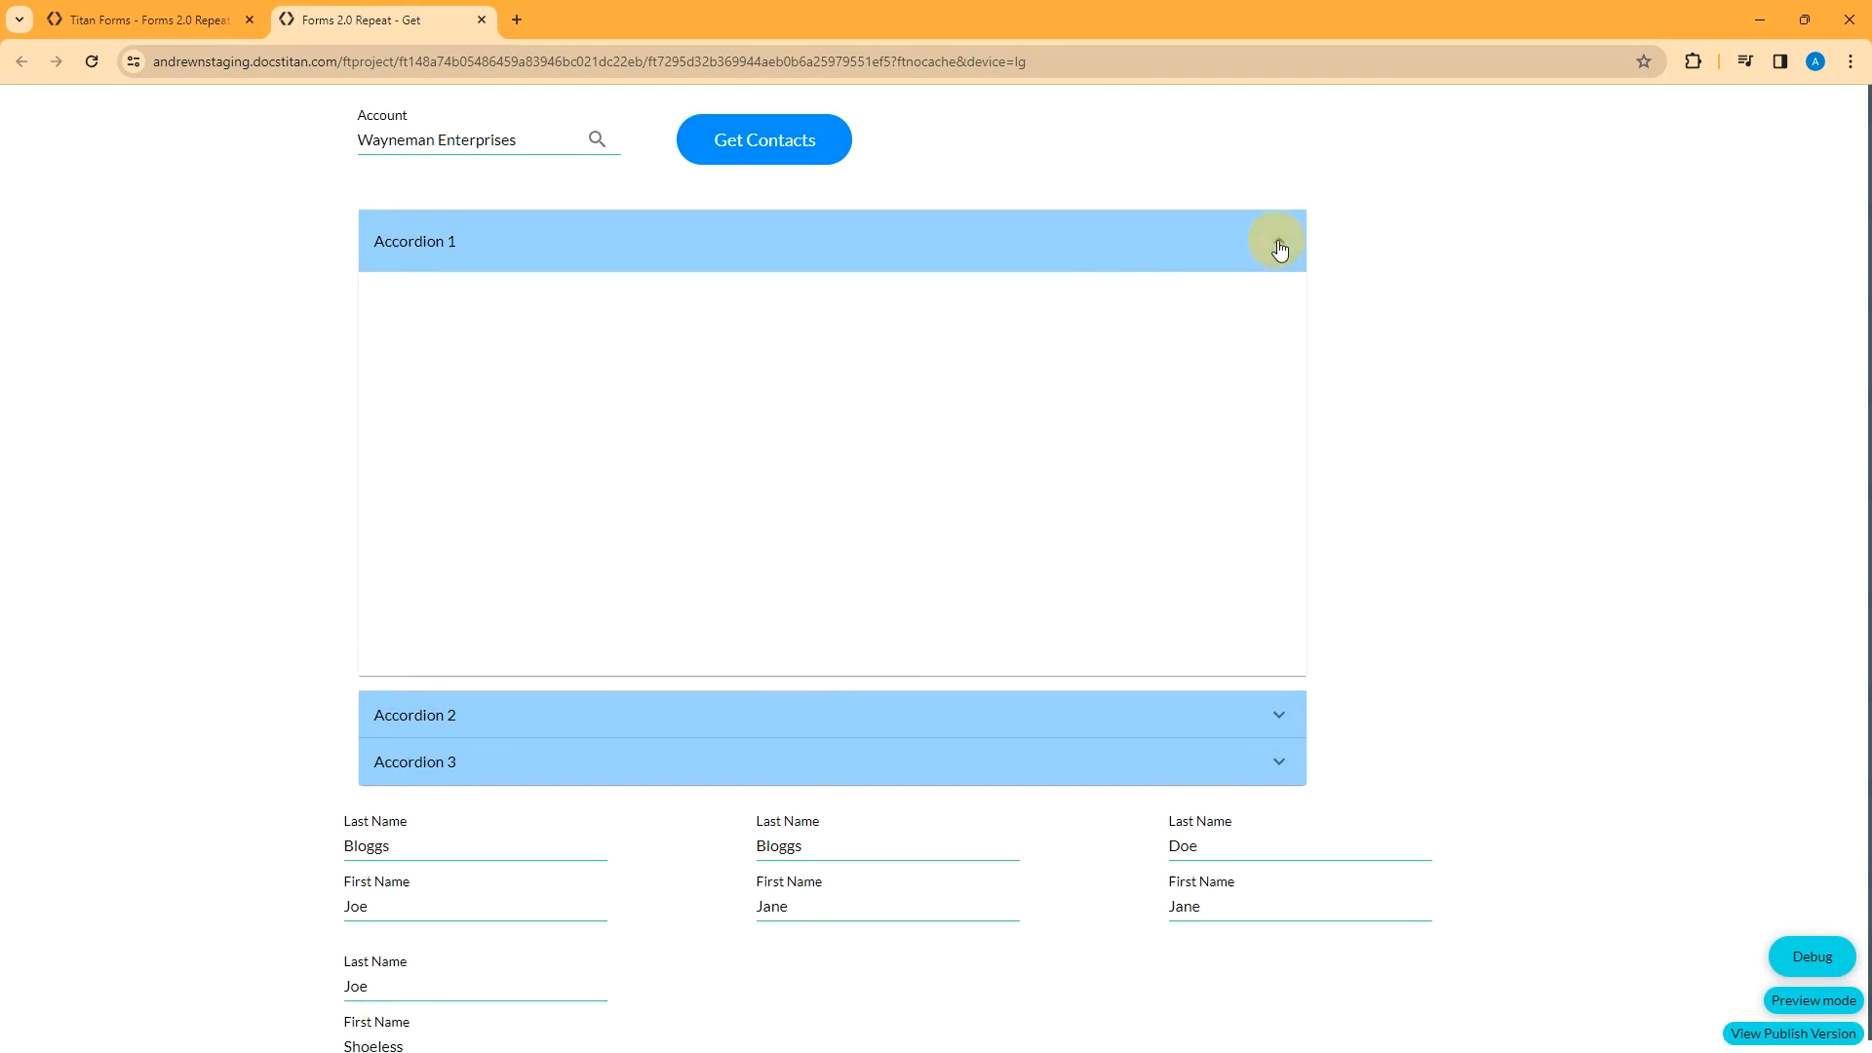
# Collapse Accordion 1, inspect the contactid values by searching the debug data for "cont", and return to the form editor.
pyautogui.click(1278, 242)
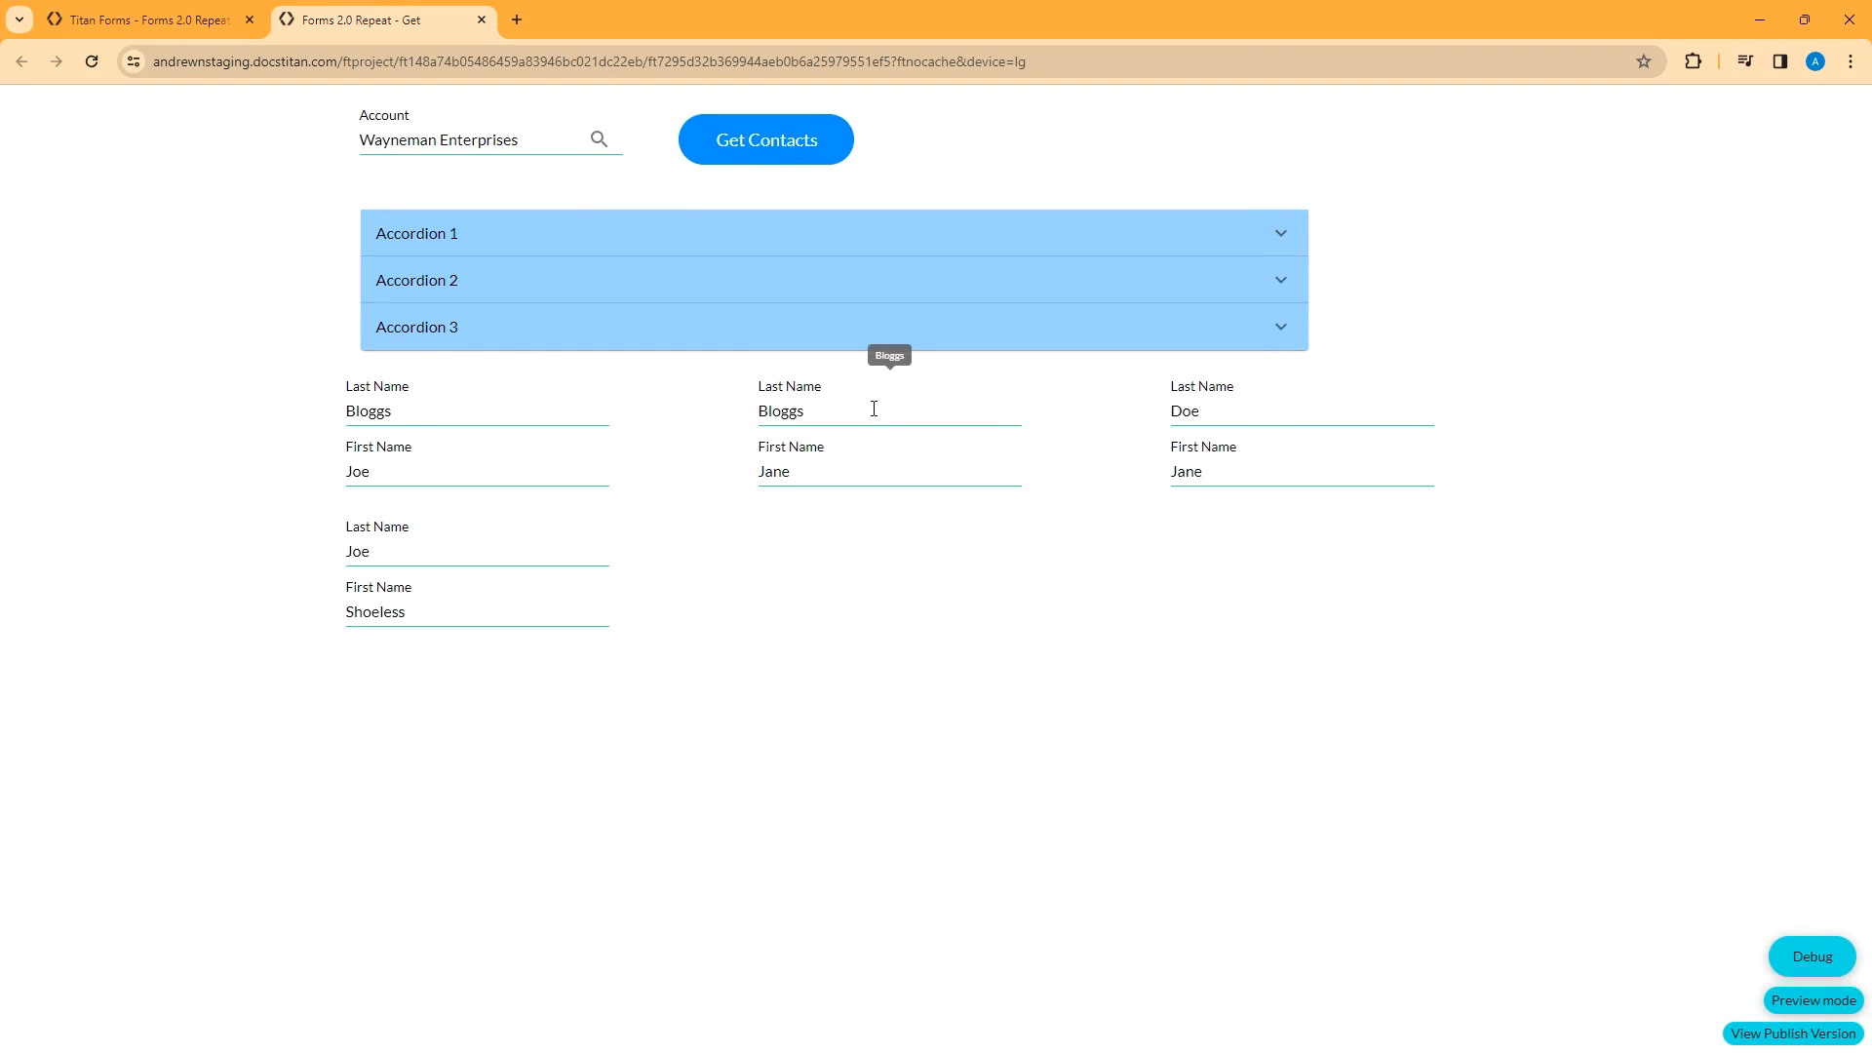
pyautogui.click(1810, 965)
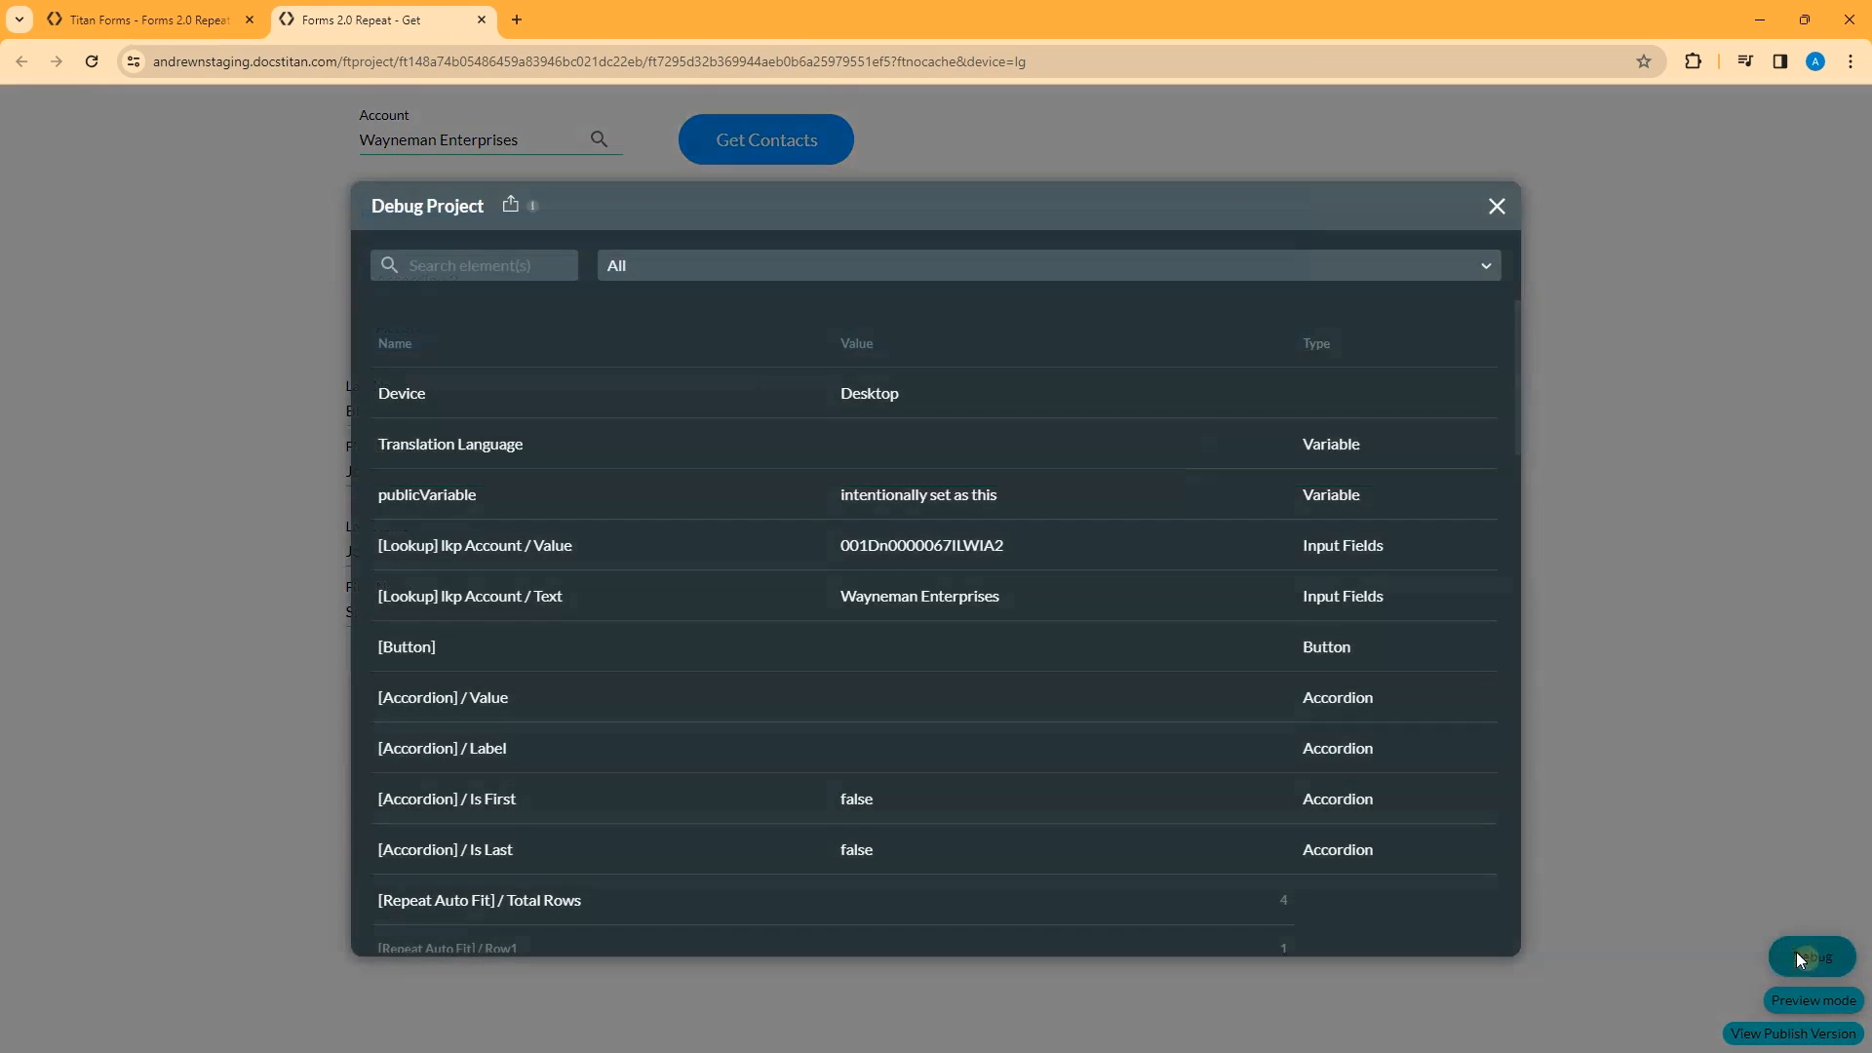
pyautogui.click(487, 270)
pyautogui.write('dont')
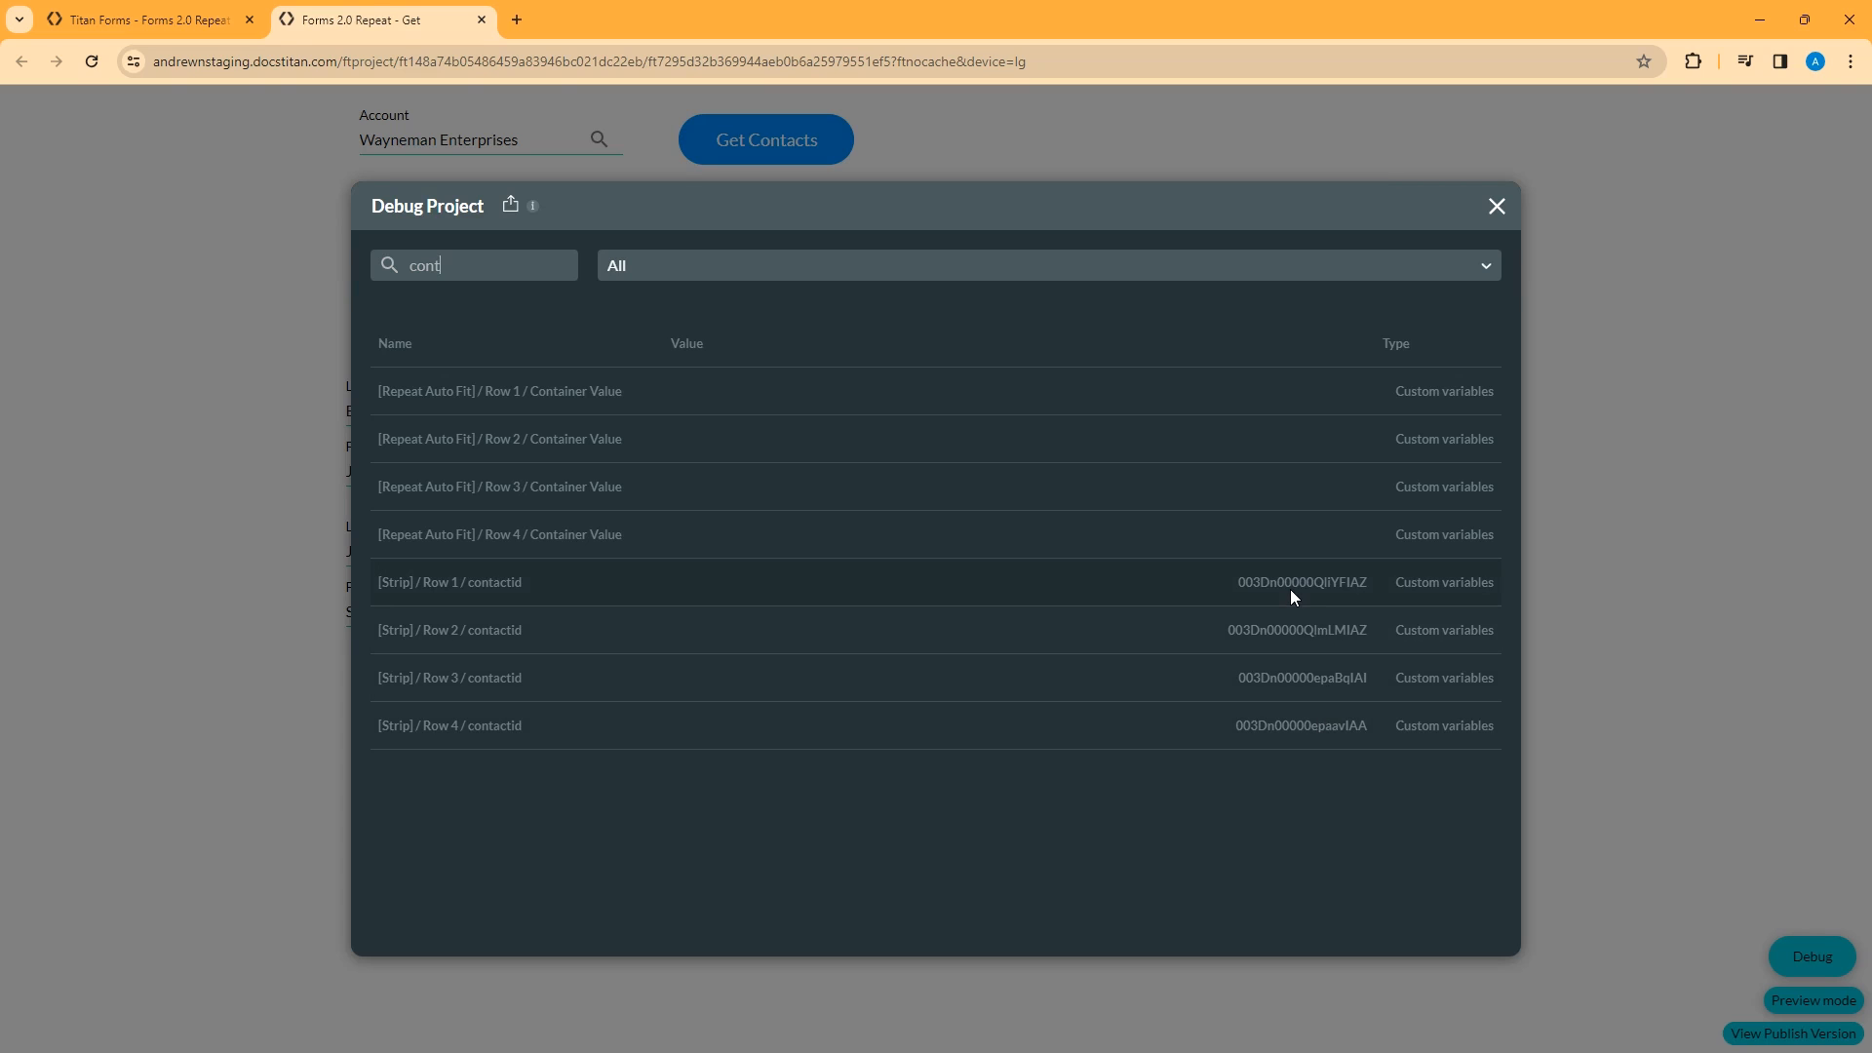
pyautogui.click(1500, 207)
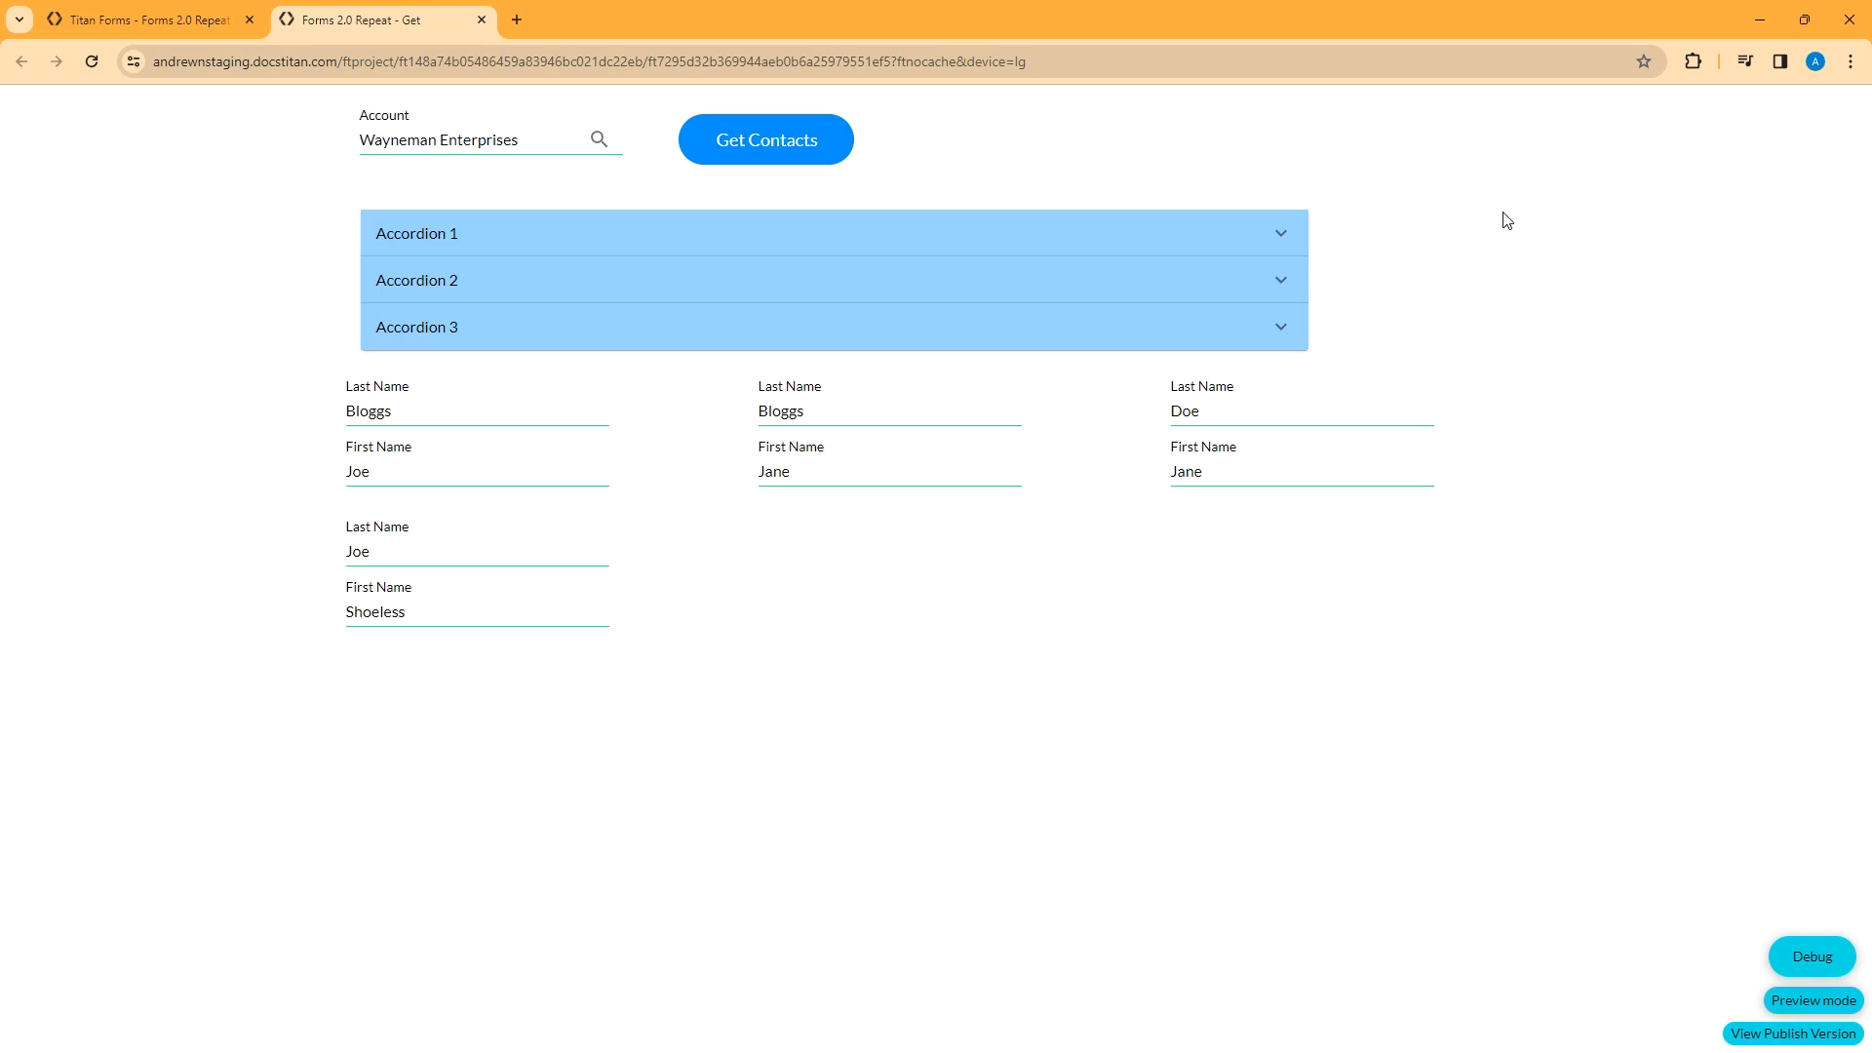
pyautogui.click(163, 18)
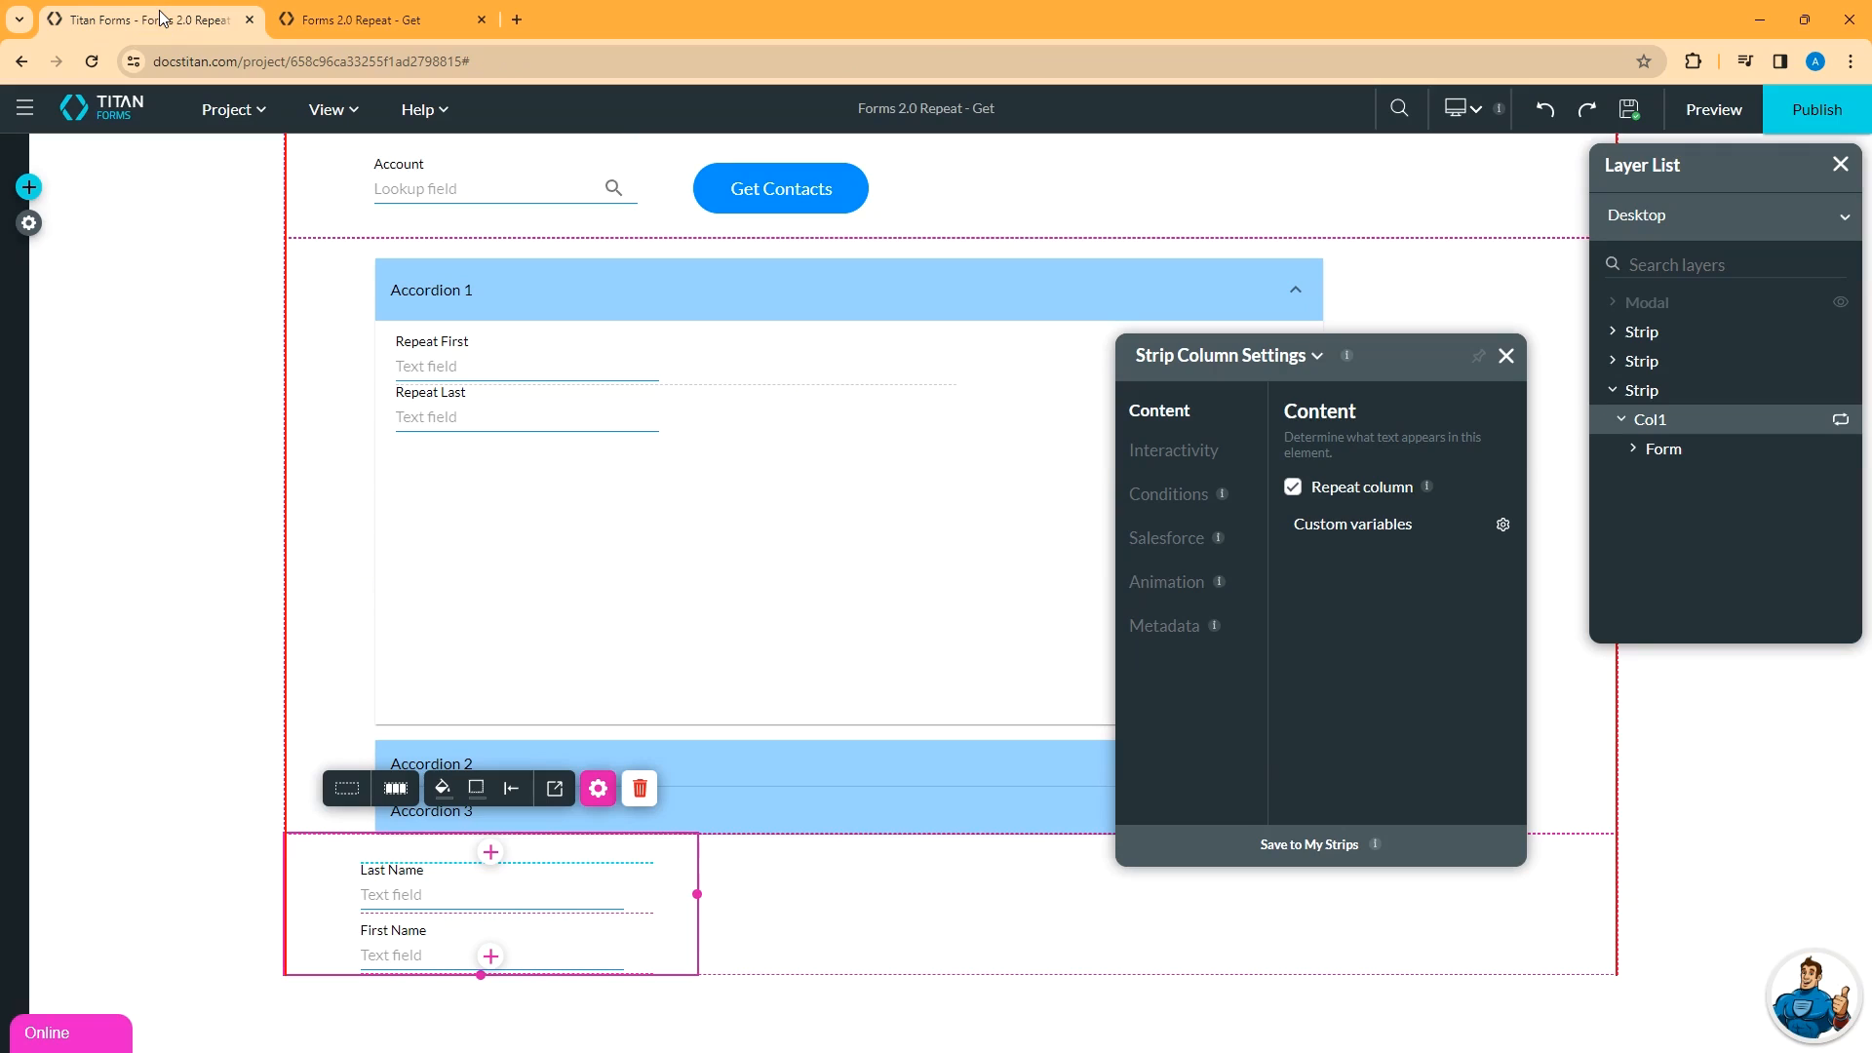